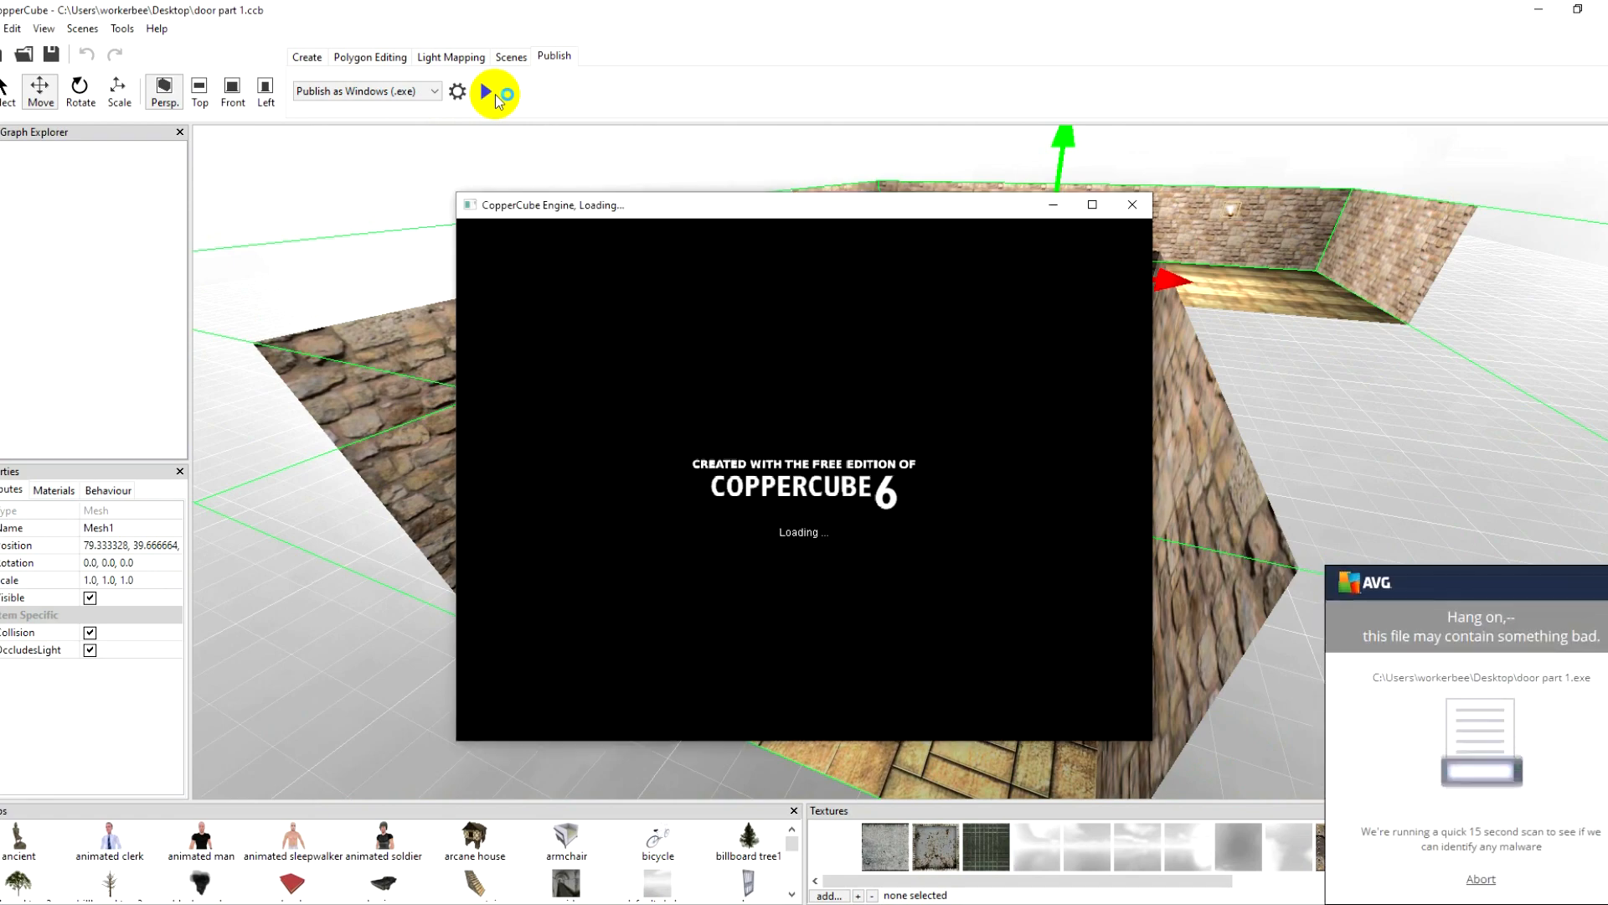
# Step: Play-test the level by walking through the first door and down the corridor to the second door, and close the test
pyautogui.press('w')
pyautogui.press('w')
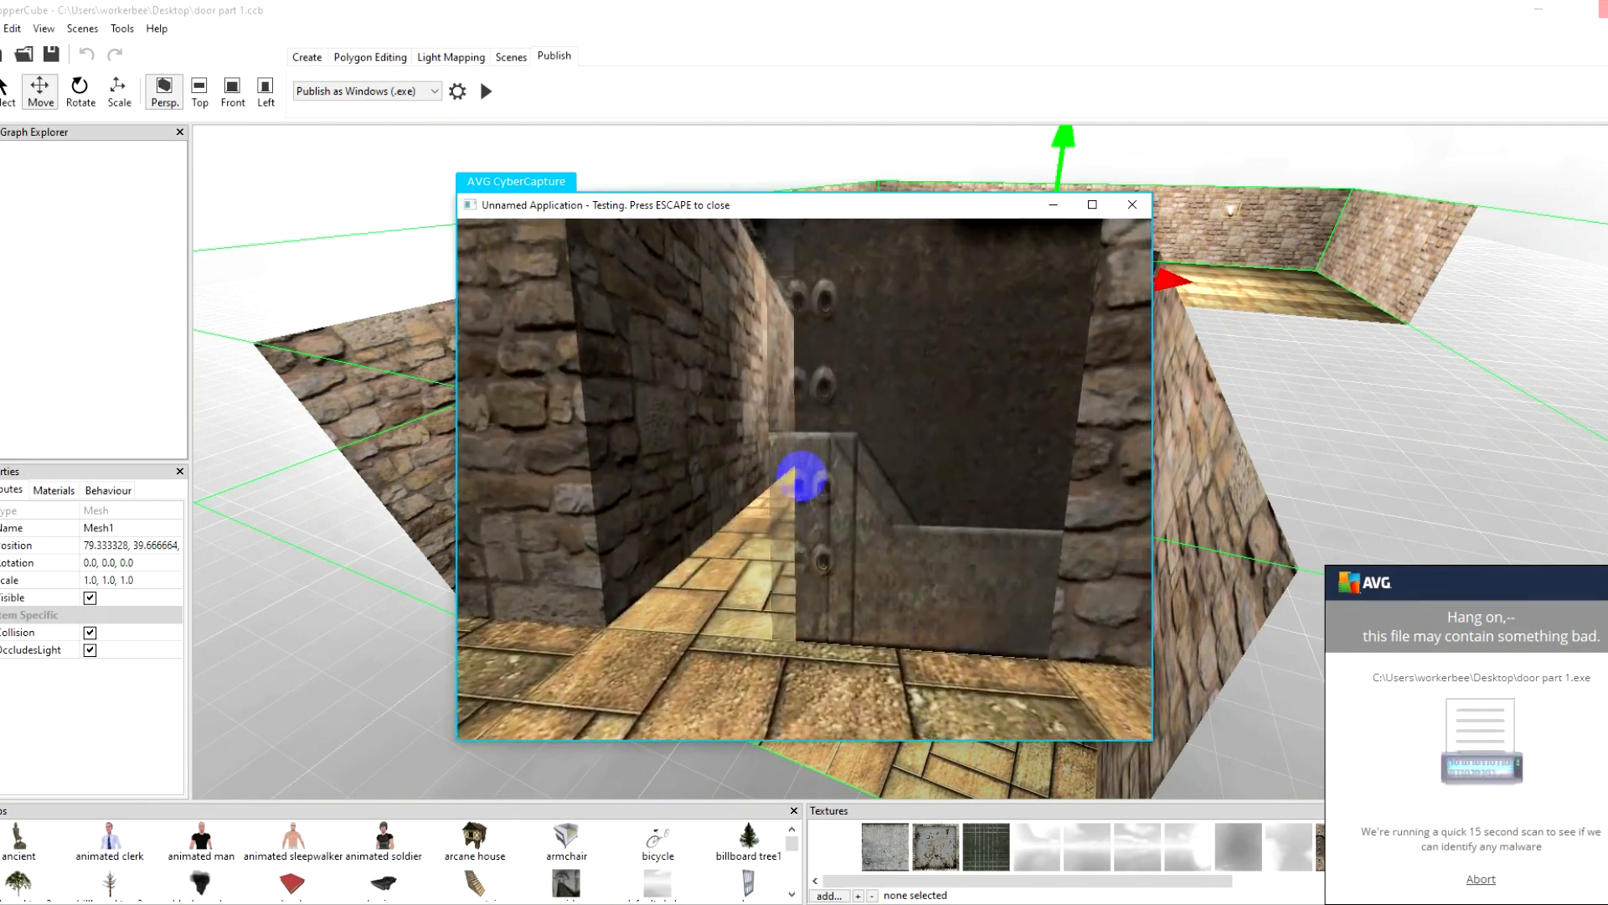
pyautogui.press('w')
pyautogui.press('w')
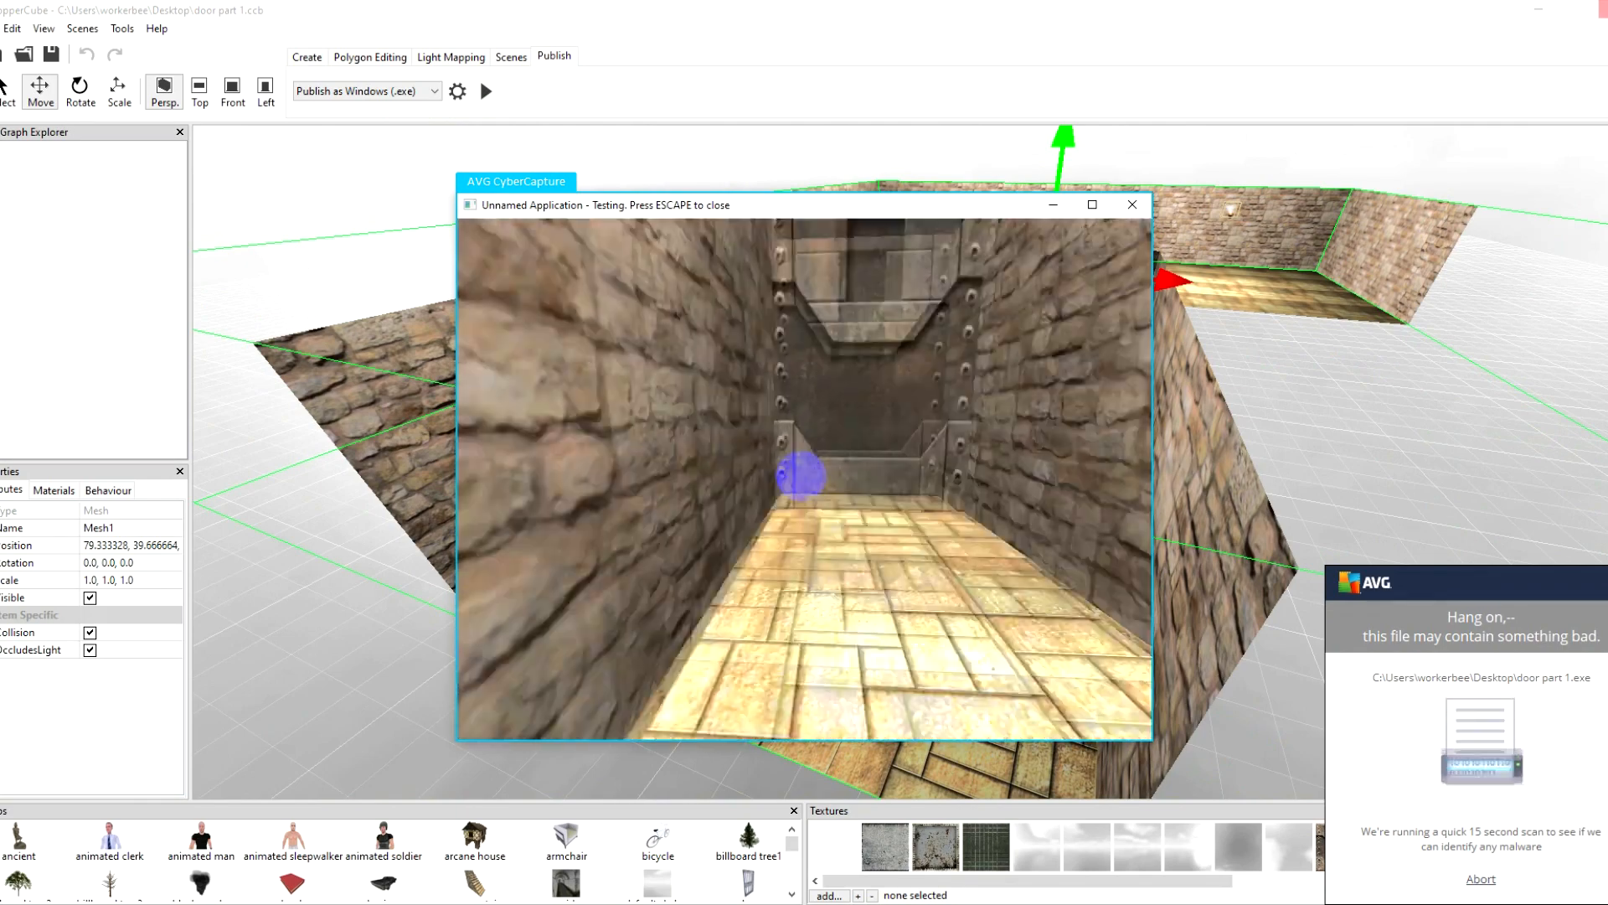
pyautogui.press('s')
pyautogui.press('w')
pyautogui.press('s')
pyautogui.press('w')
pyautogui.press('s')
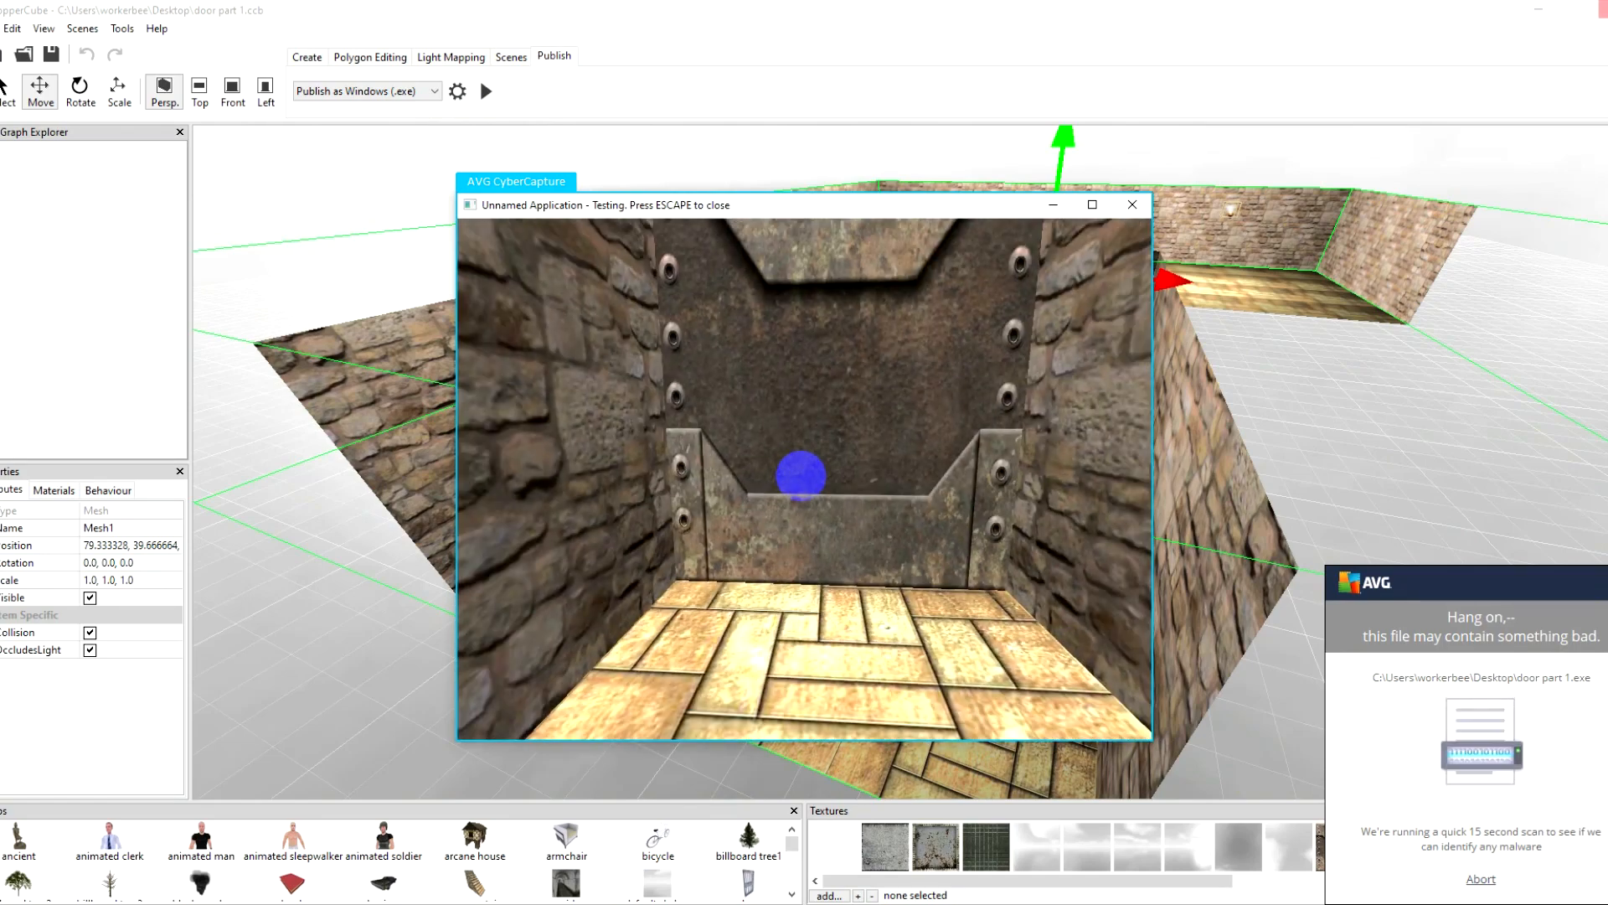
pyautogui.press('Escape')
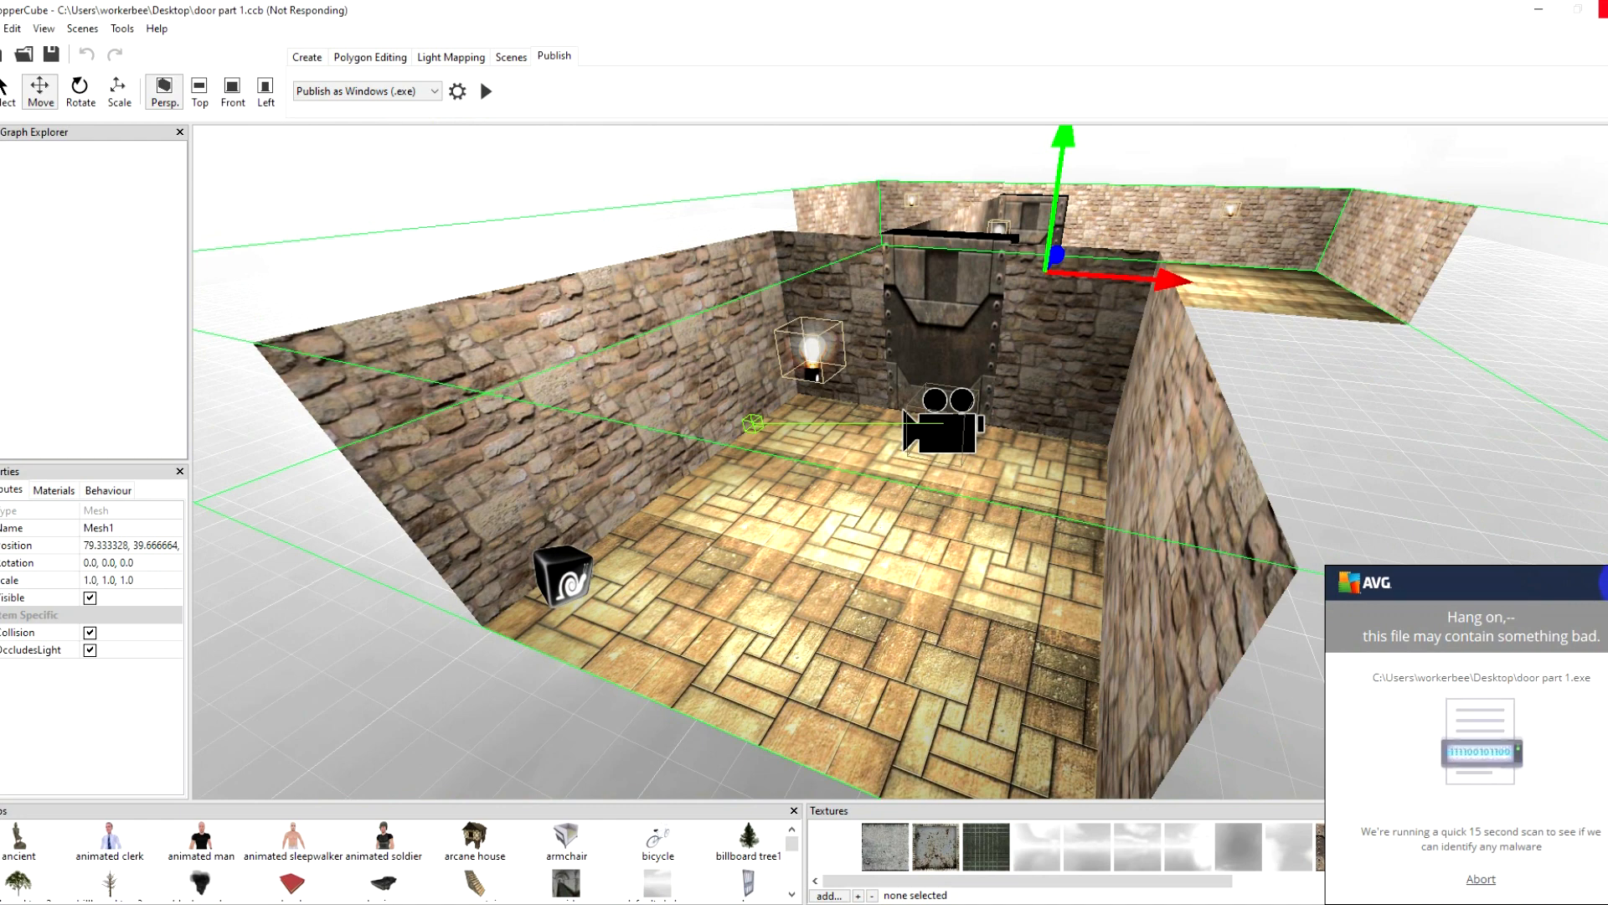
pyautogui.click(1450, 750)
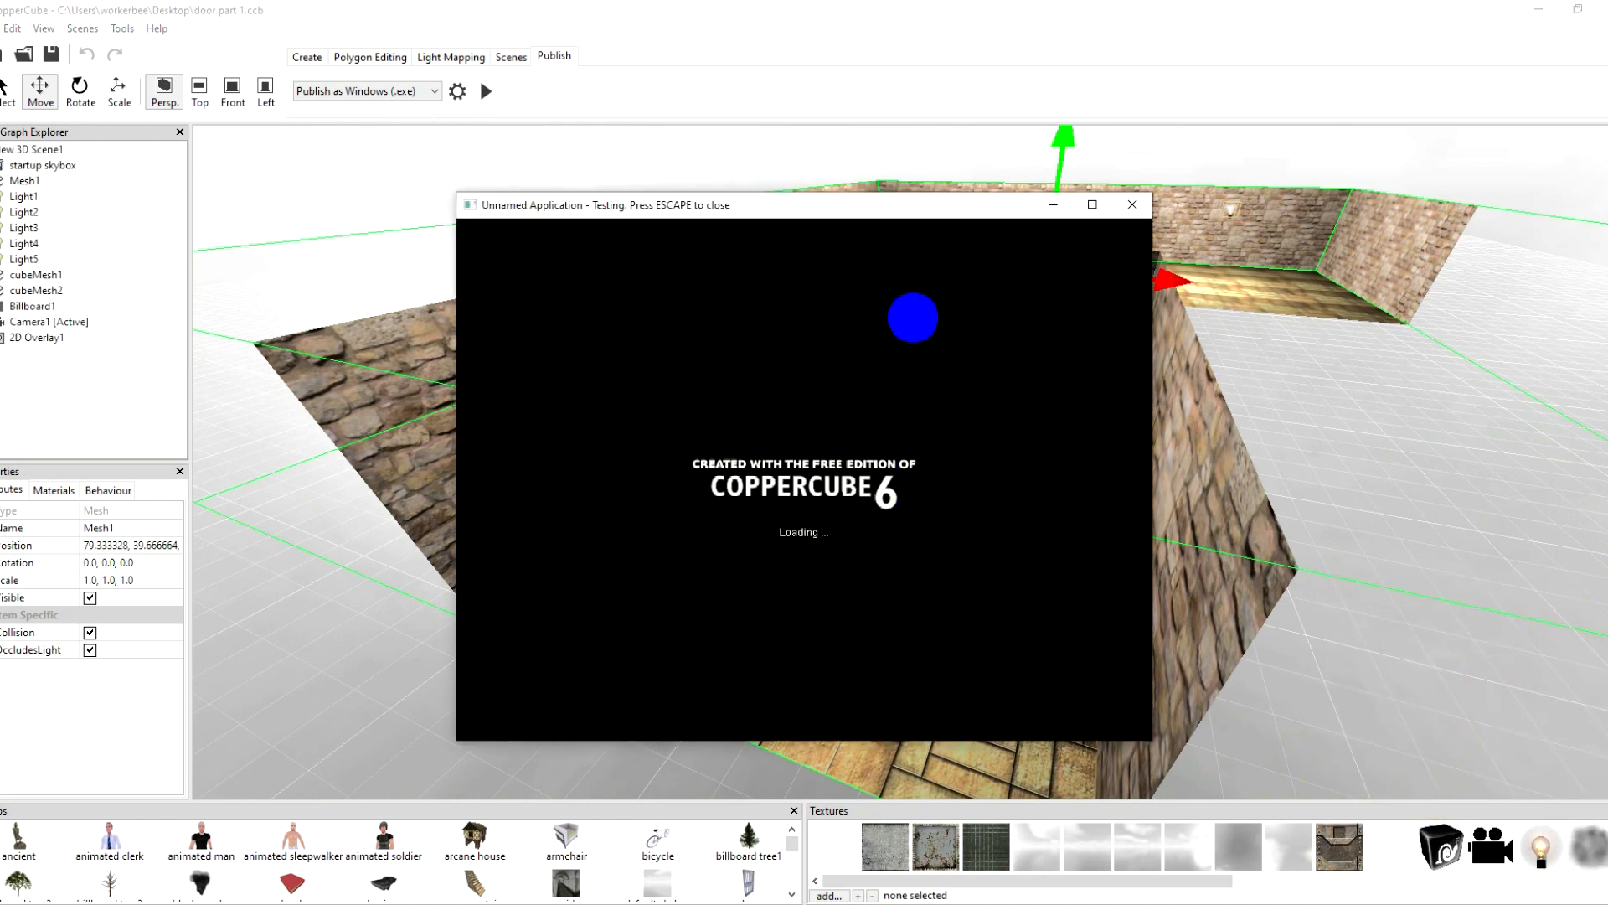
pyautogui.click(1382, 416)
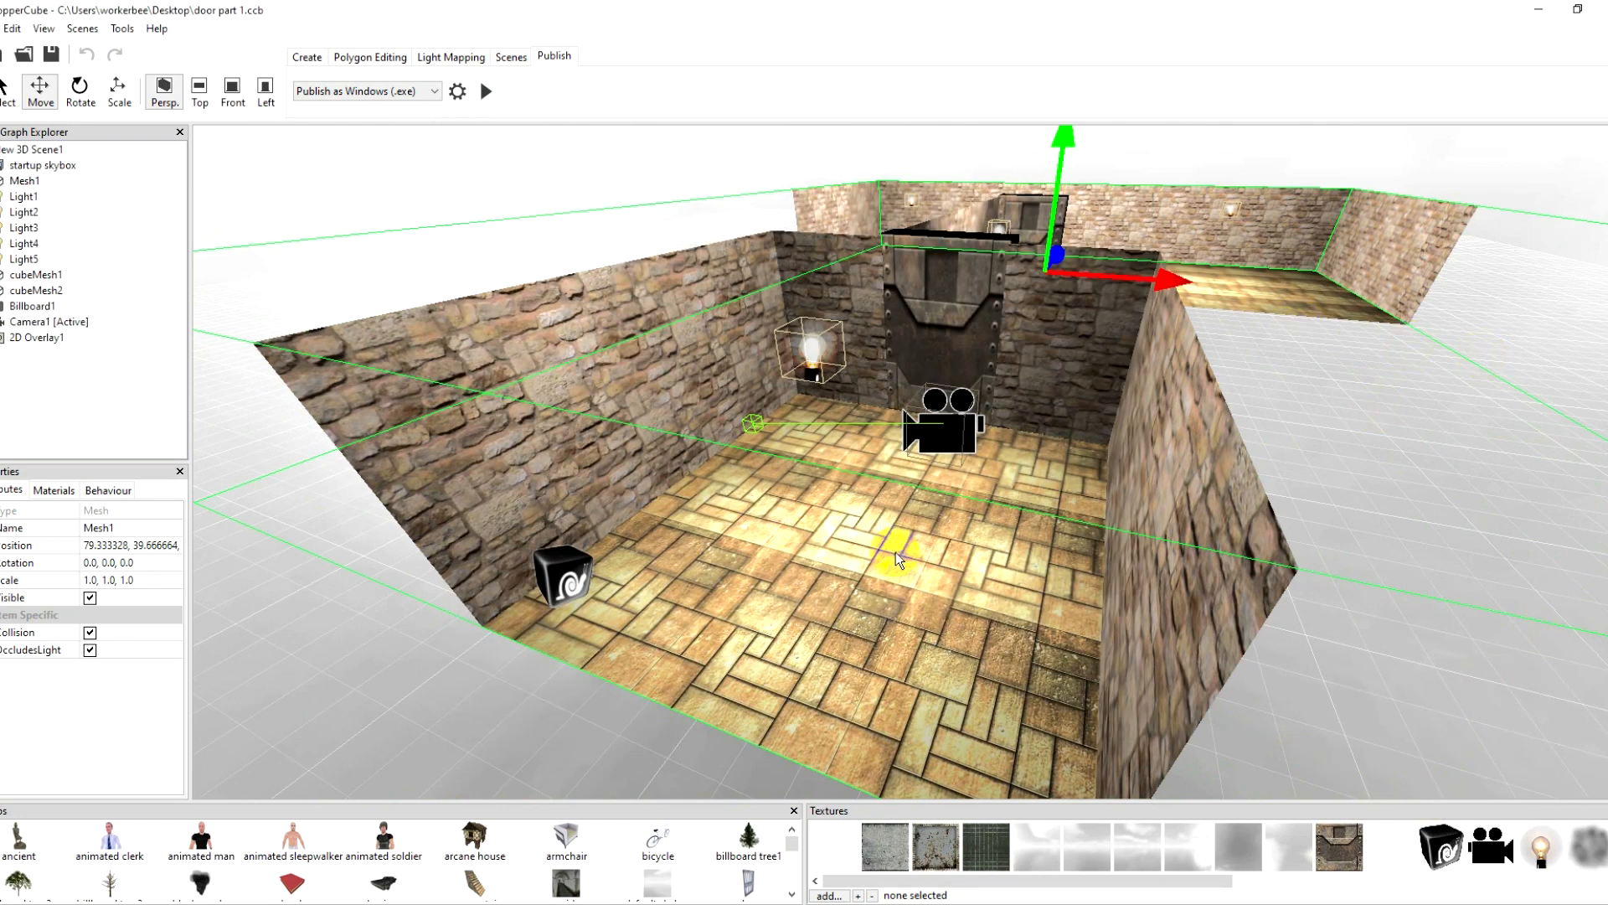
# Step: Show the behaviours of the second door, cubeMesh2, at the far end of the corridor
pyautogui.scroll(3, 897, 552)
pyautogui.scroll(-8, 896, 551)
pyautogui.moveTo(897, 551); pyautogui.dragTo(794, 815)
pyautogui.scroll(5, 823, 716)
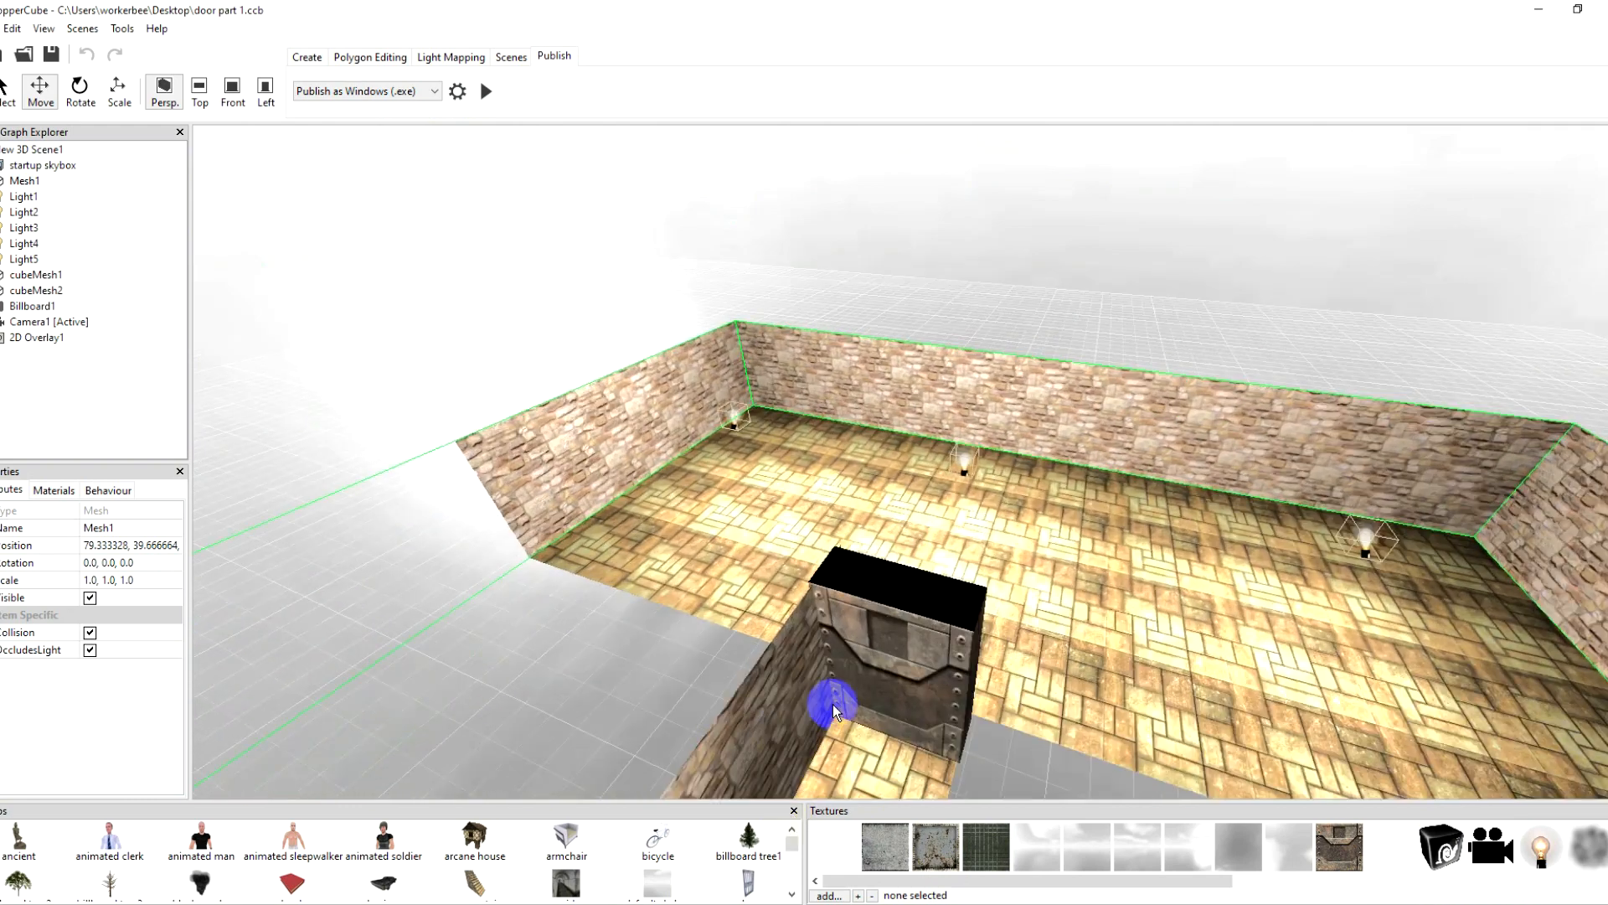
pyautogui.click(833, 703)
pyautogui.scroll(8, 857, 621)
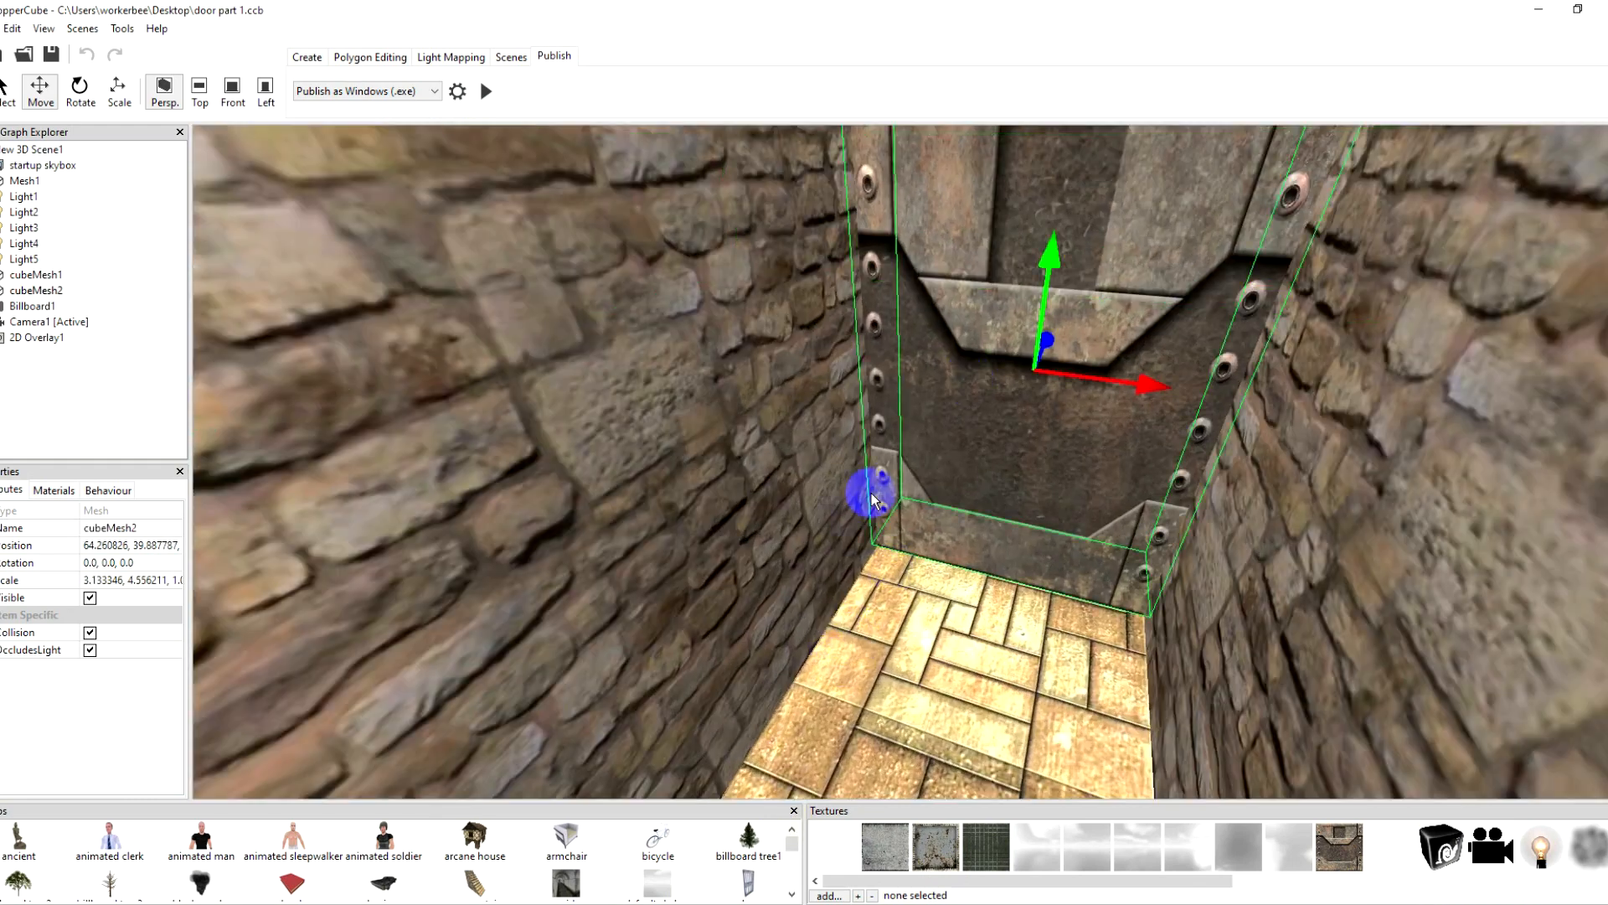
pyautogui.click(109, 489)
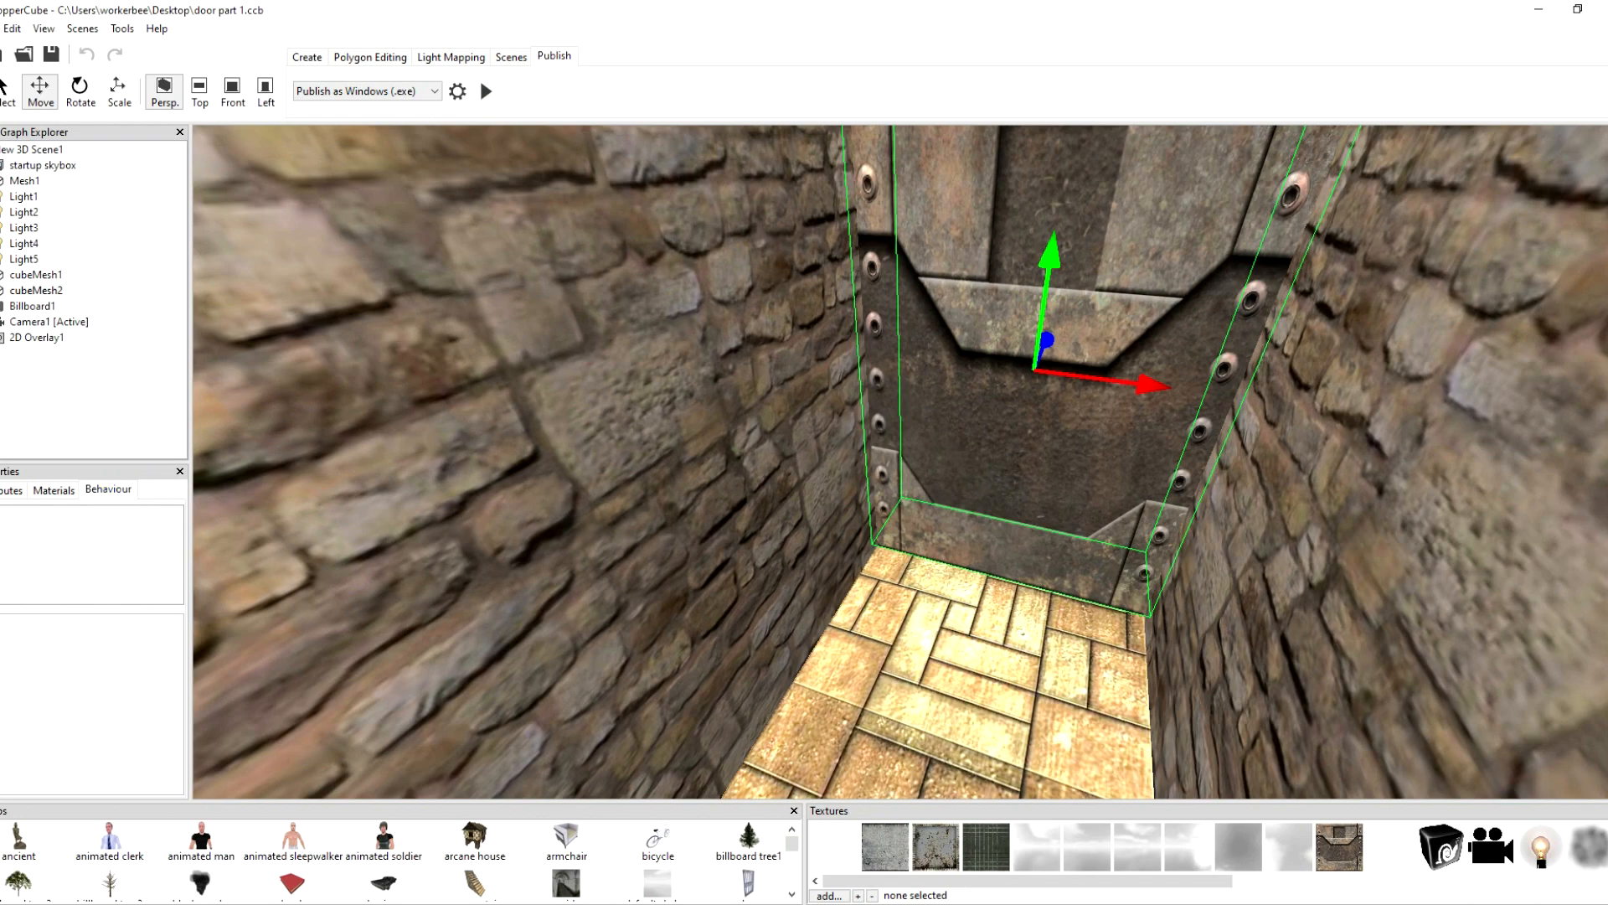
# Step: Copy the behaviours of the first door at the entrance of the corridor
pyautogui.scroll(-8, 702, 535)
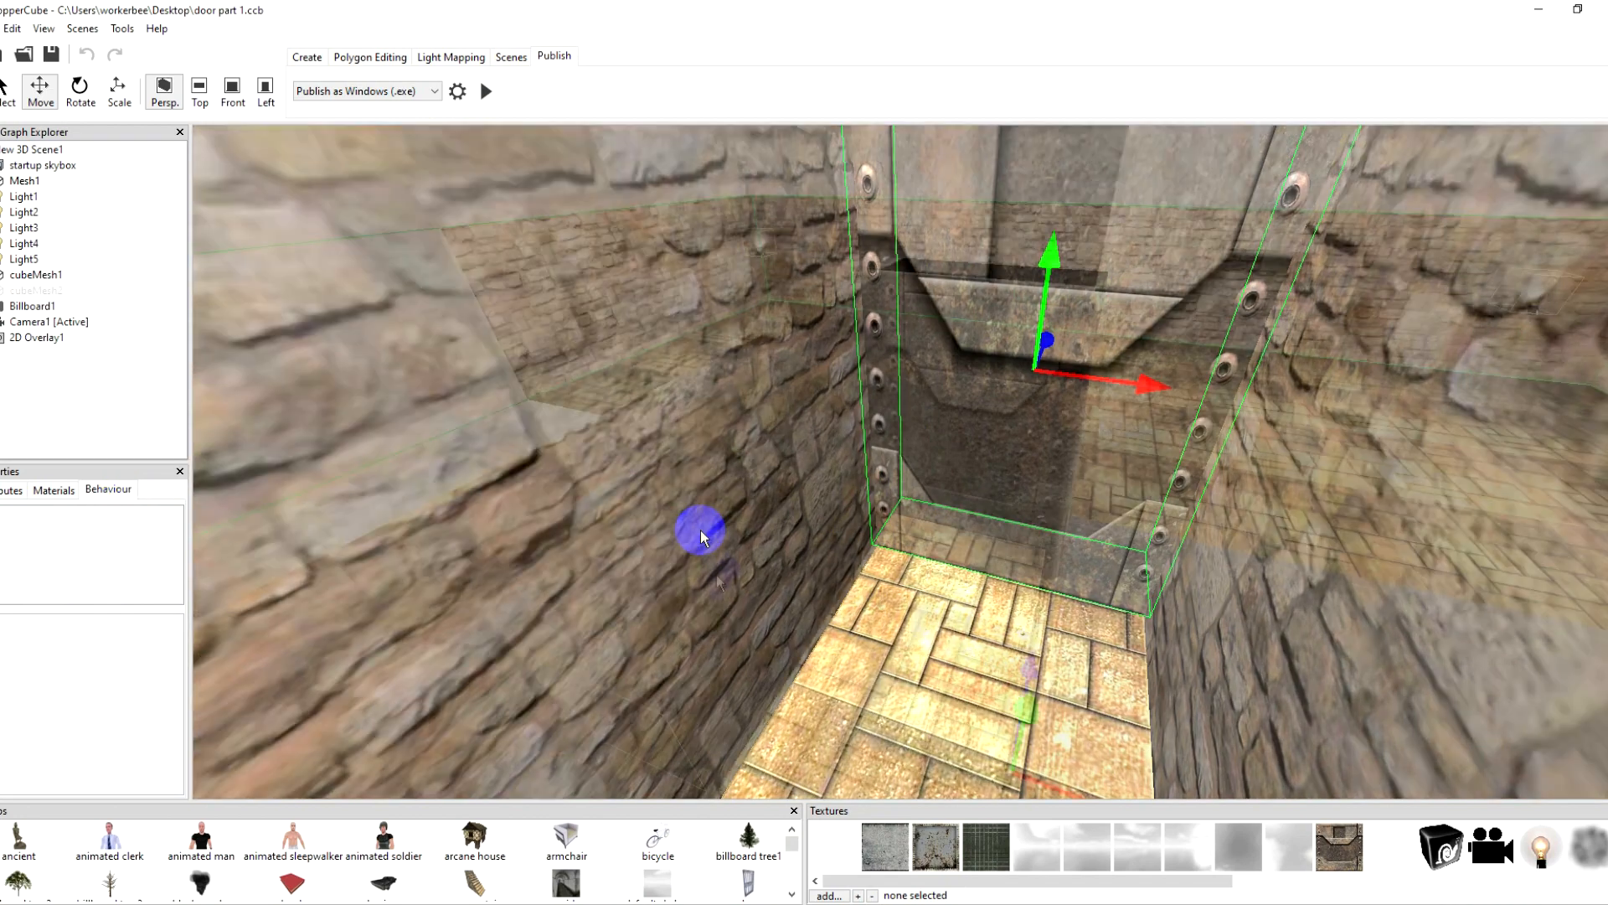
pyautogui.click(712, 582)
pyautogui.scroll(8, 813, 456)
pyautogui.click(814, 490)
pyautogui.rightClick(908, 427)
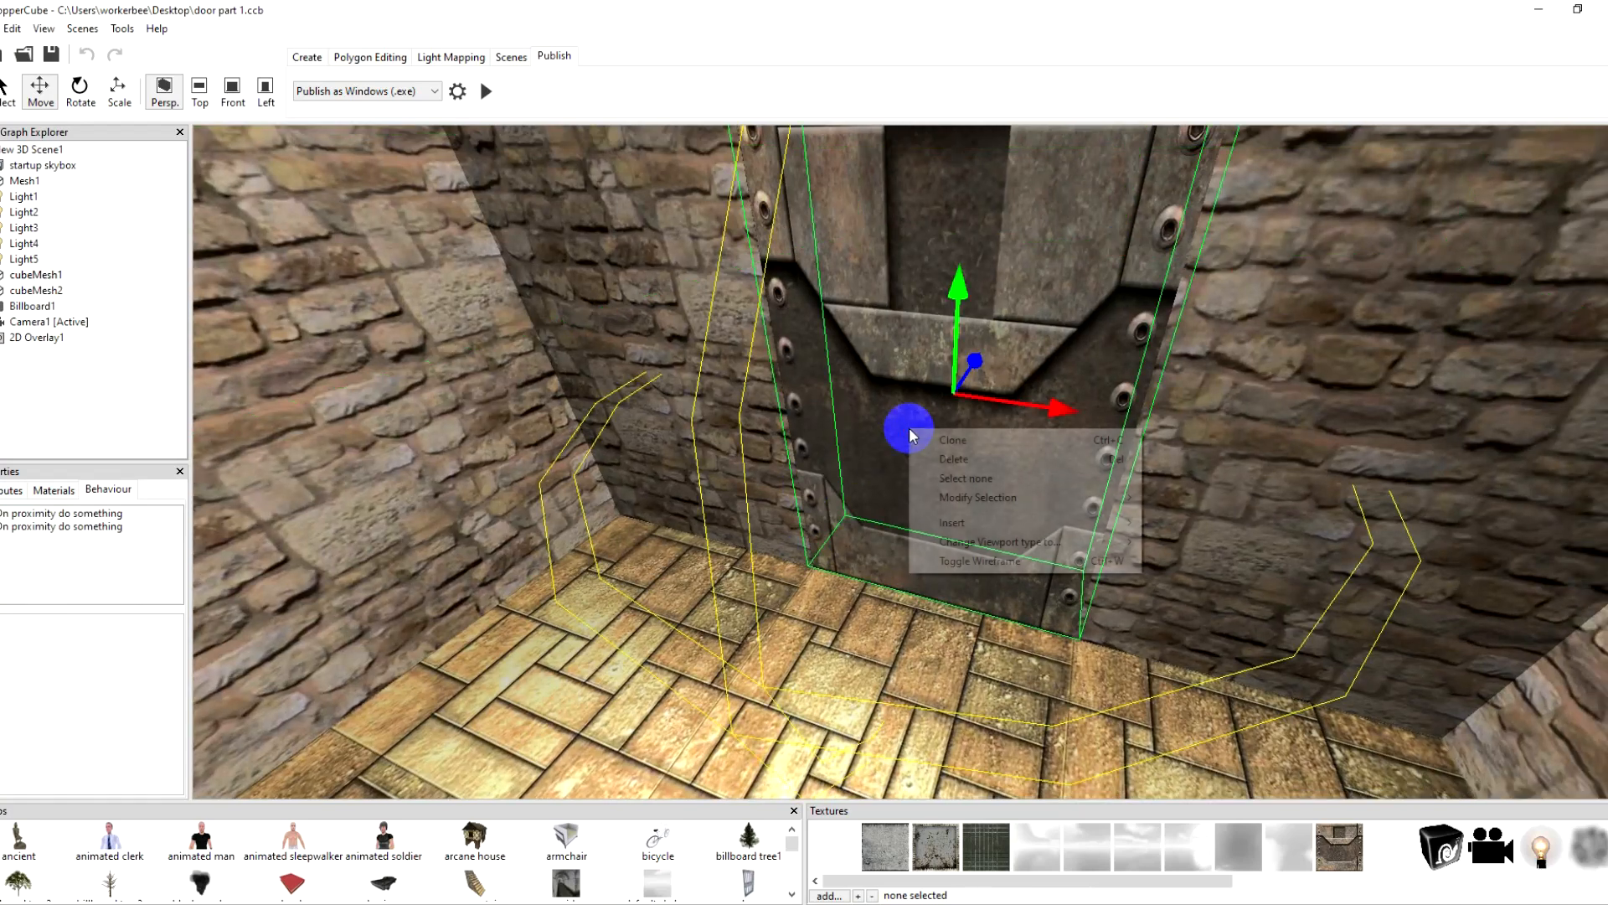
pyautogui.moveTo(968, 500)
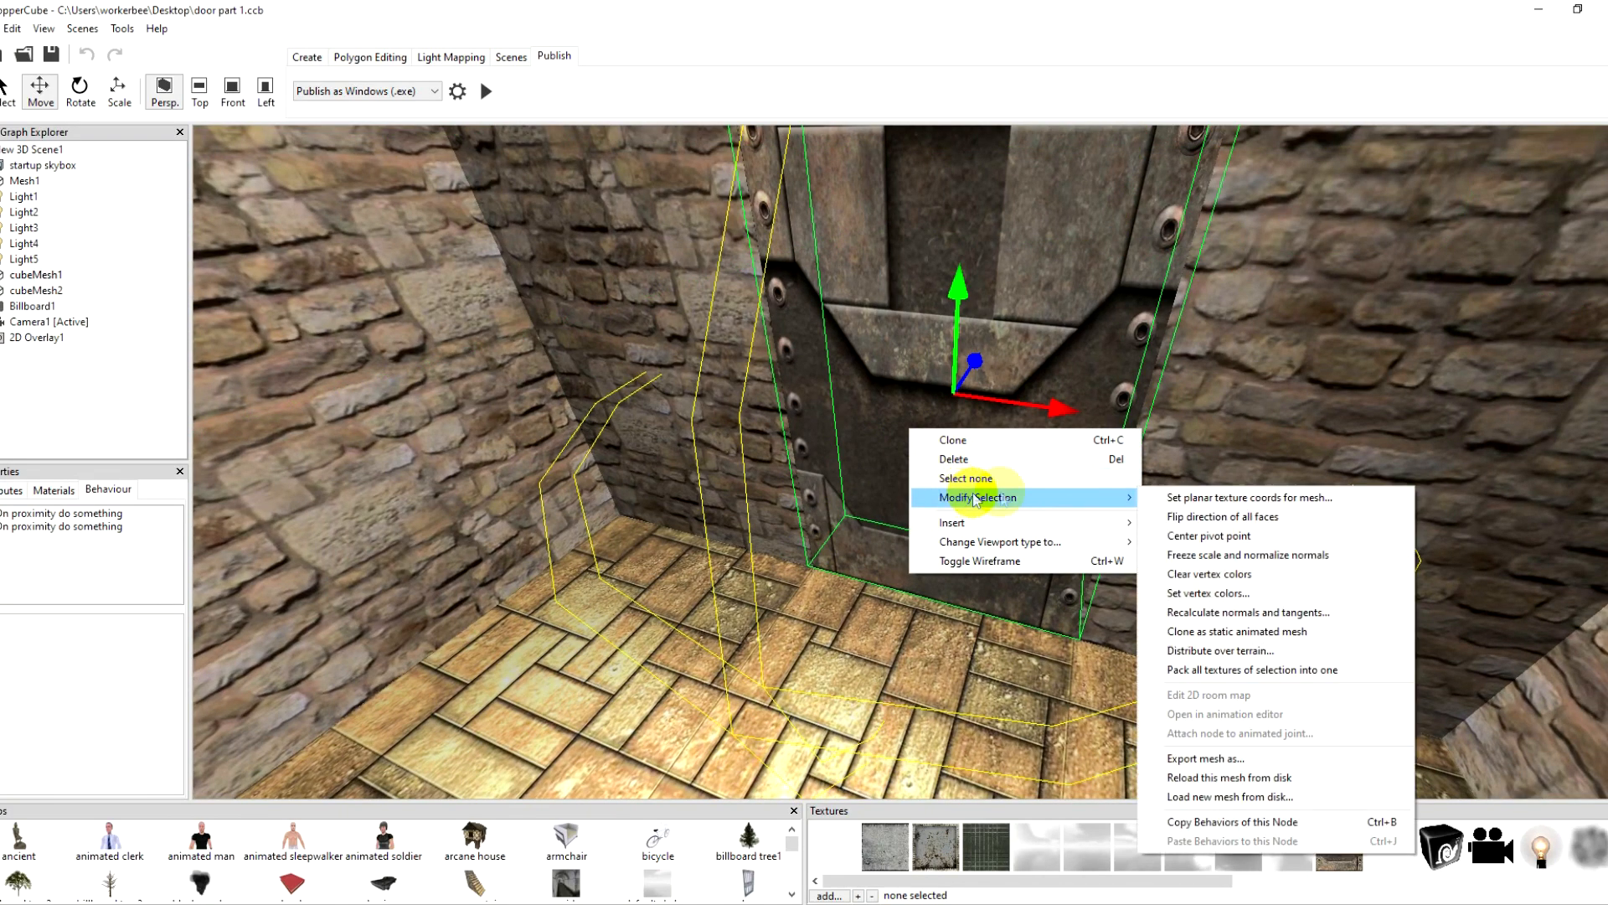
pyautogui.click(1212, 825)
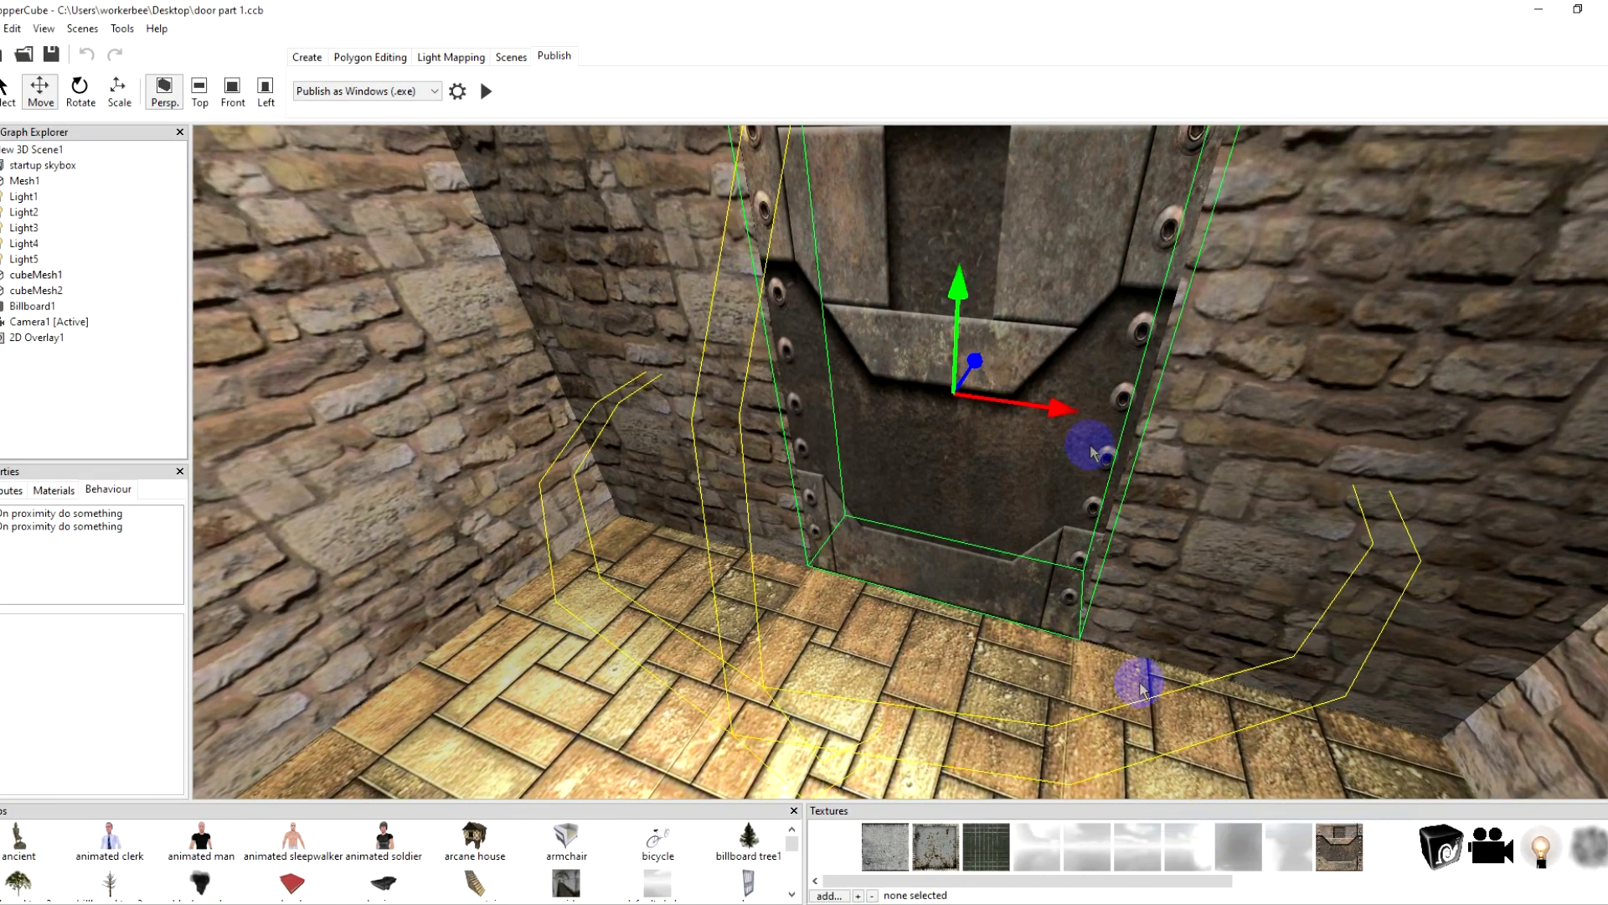
# Step: Add an "On proximity do something" behaviour to the second door at the corridor's far end and set its distance to 40
pyautogui.scroll(-10, 1091, 374)
pyautogui.scroll(10, 916, 530)
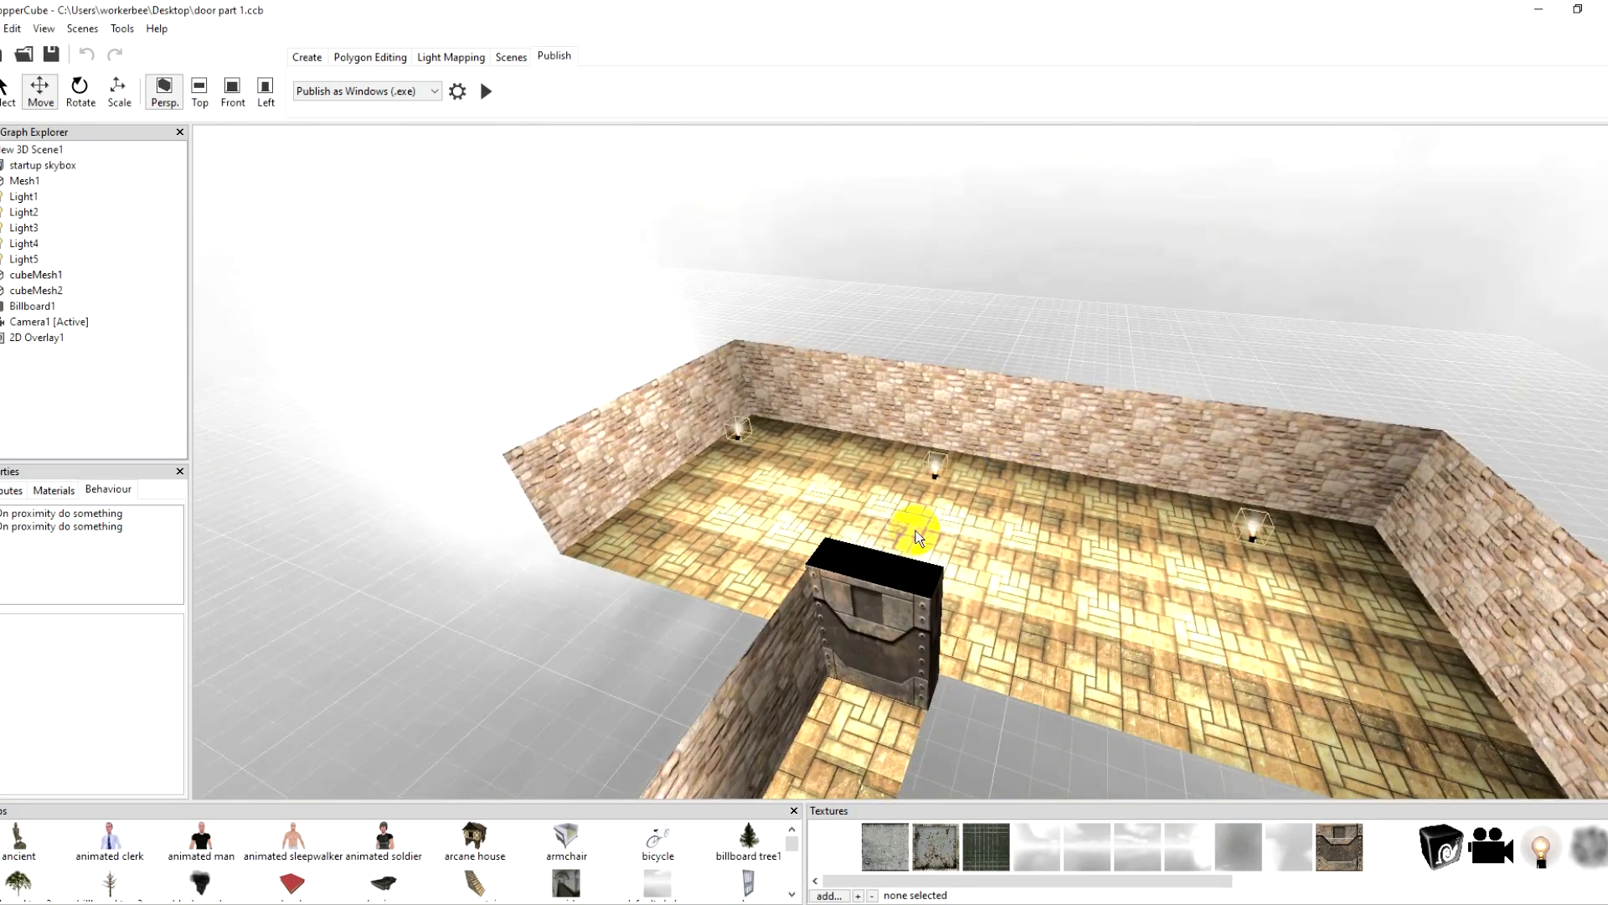
pyautogui.click(879, 501)
pyautogui.rightClick(881, 503)
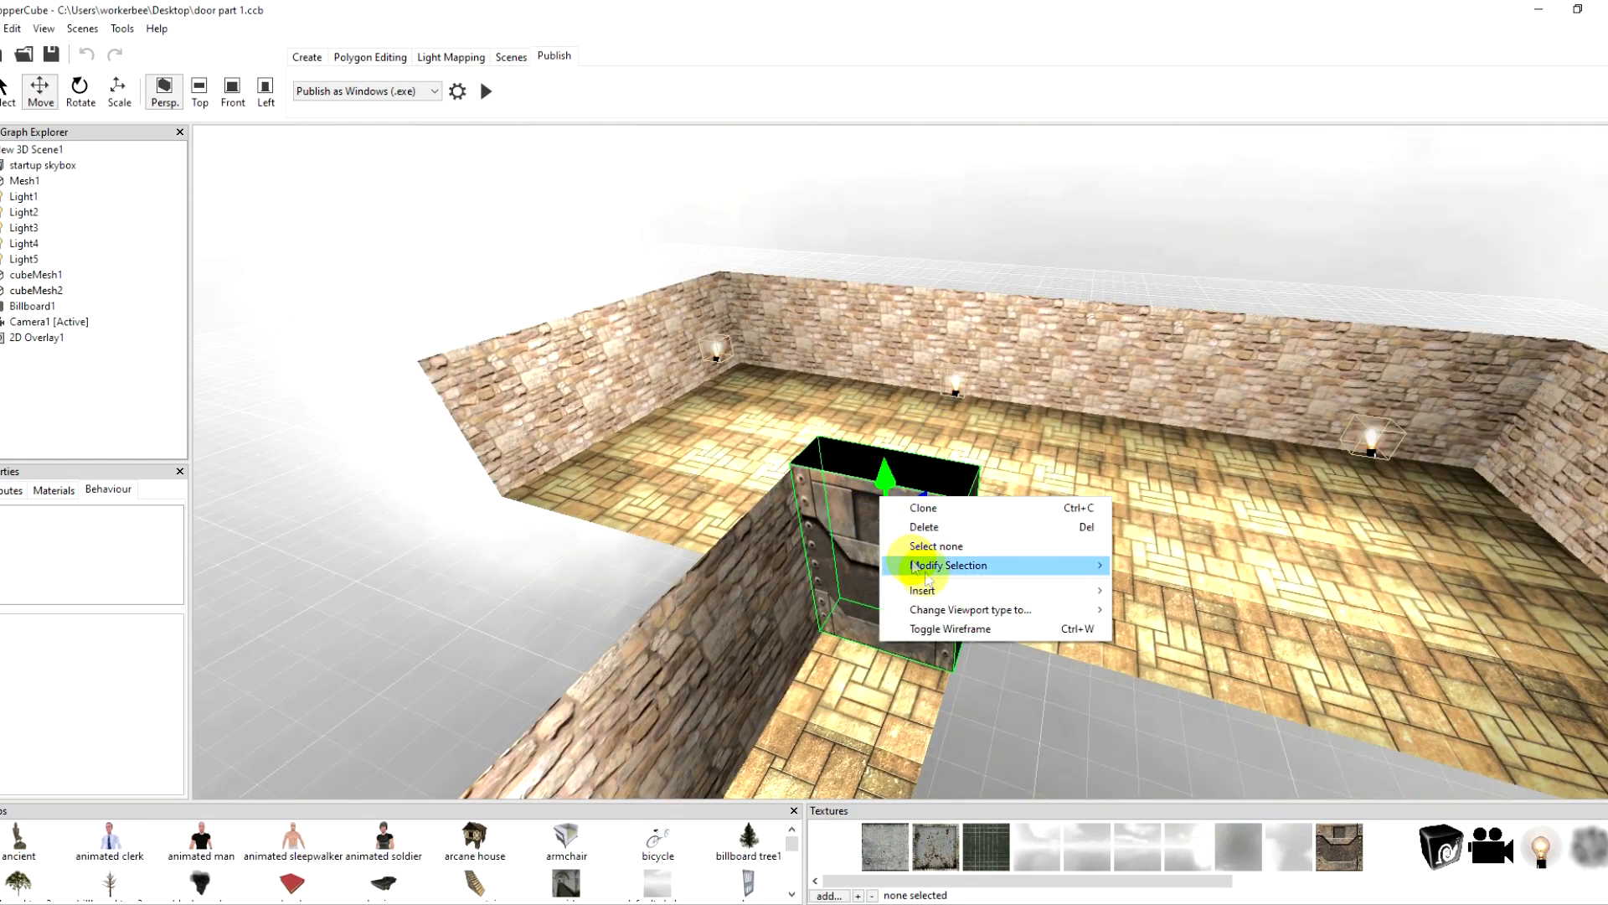
pyautogui.moveTo(934, 568)
pyautogui.click(859, 548)
pyautogui.scroll(5, 859, 548)
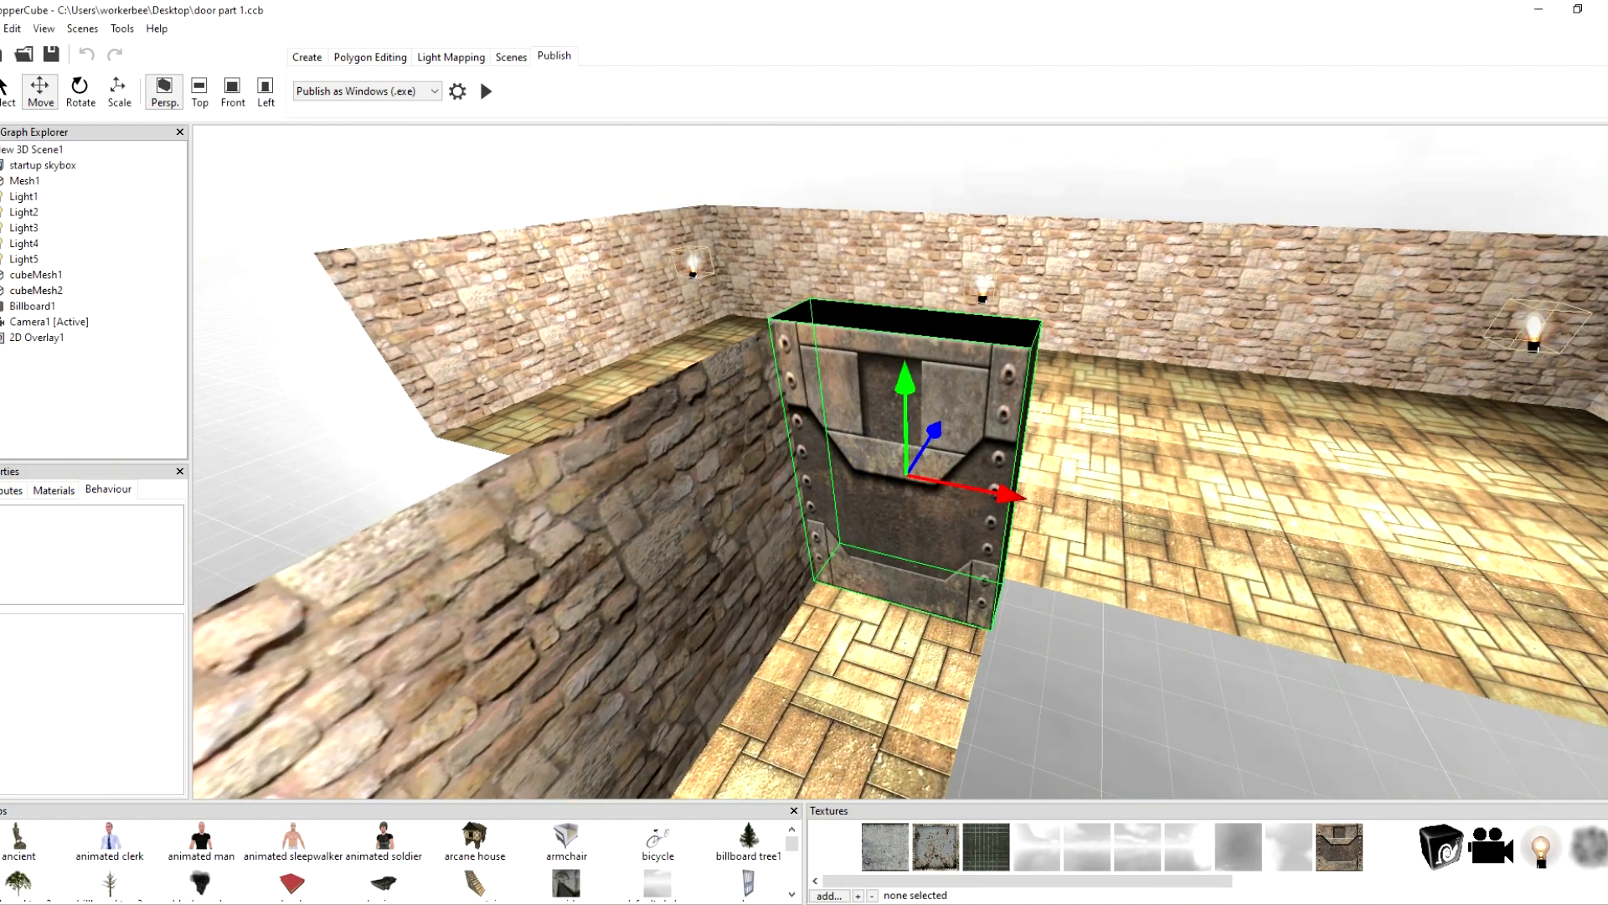
pyautogui.click(5, 512)
pyautogui.moveTo(84, 621)
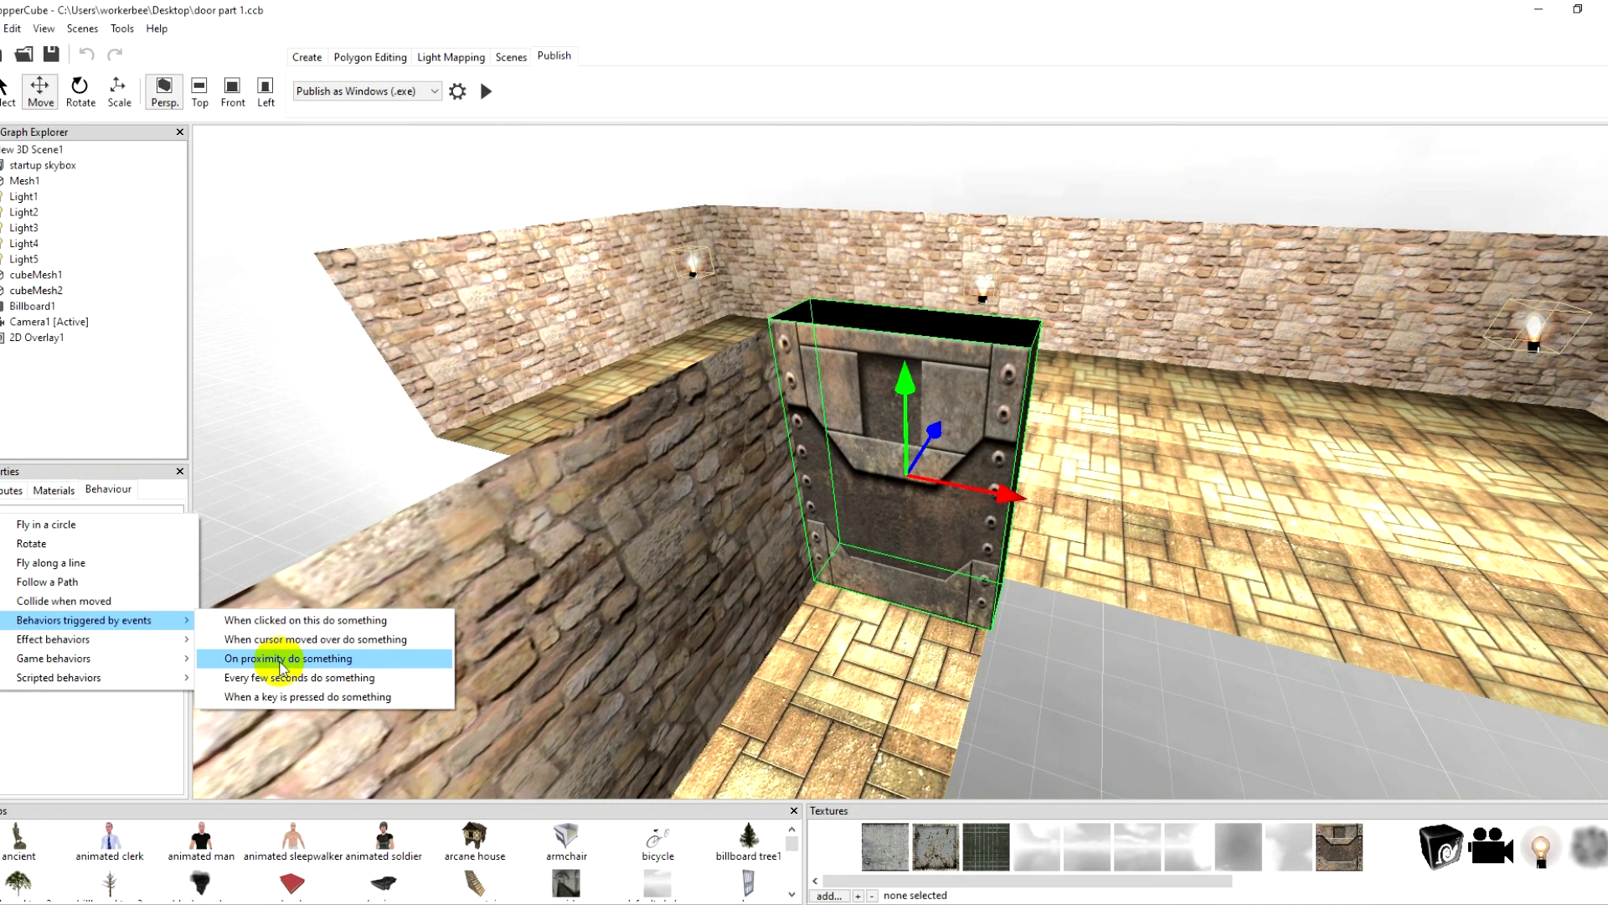
pyautogui.click(282, 658)
pyautogui.click(109, 641)
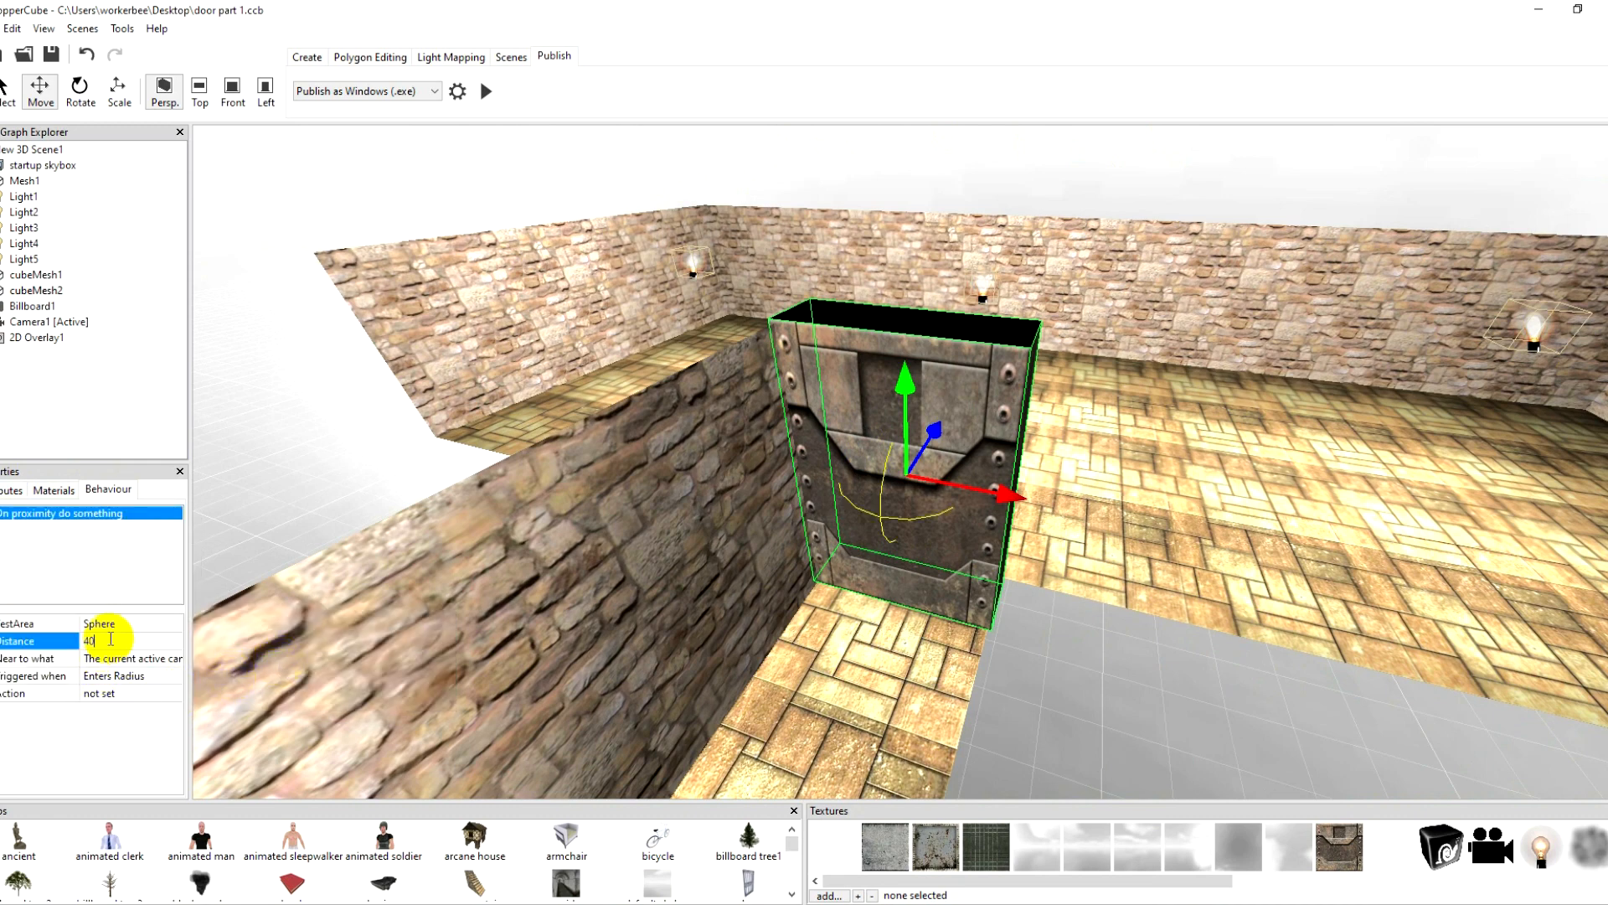
pyautogui.press('Return')
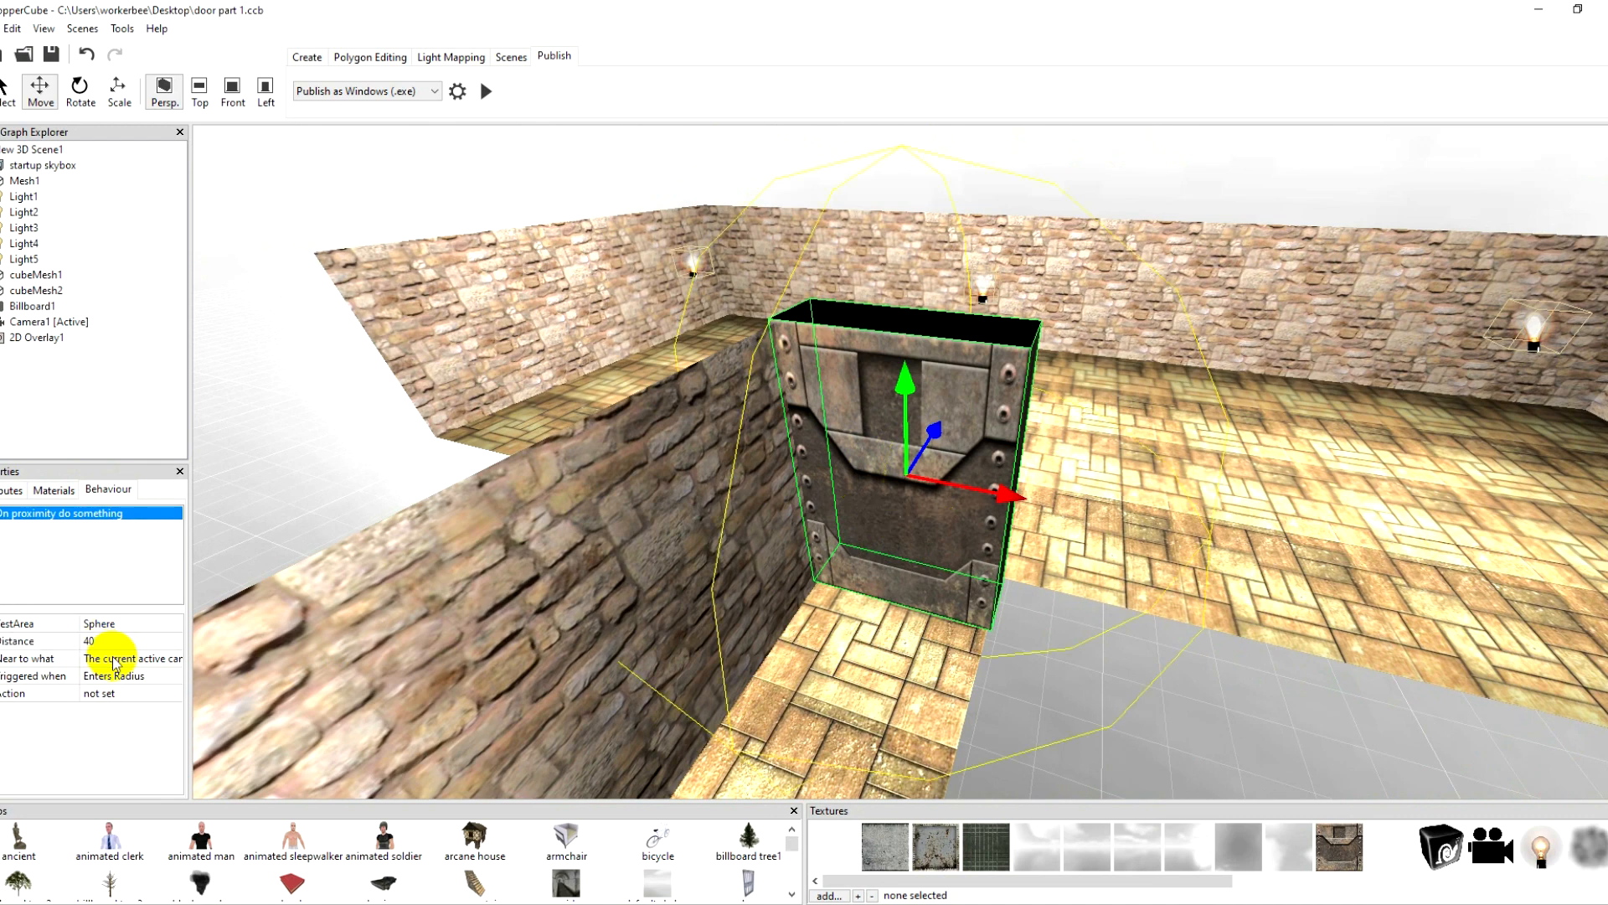
# Step: Add a "Hide or unhide a scene node" action to the second door's proximity behaviour
pyautogui.click(114, 662)
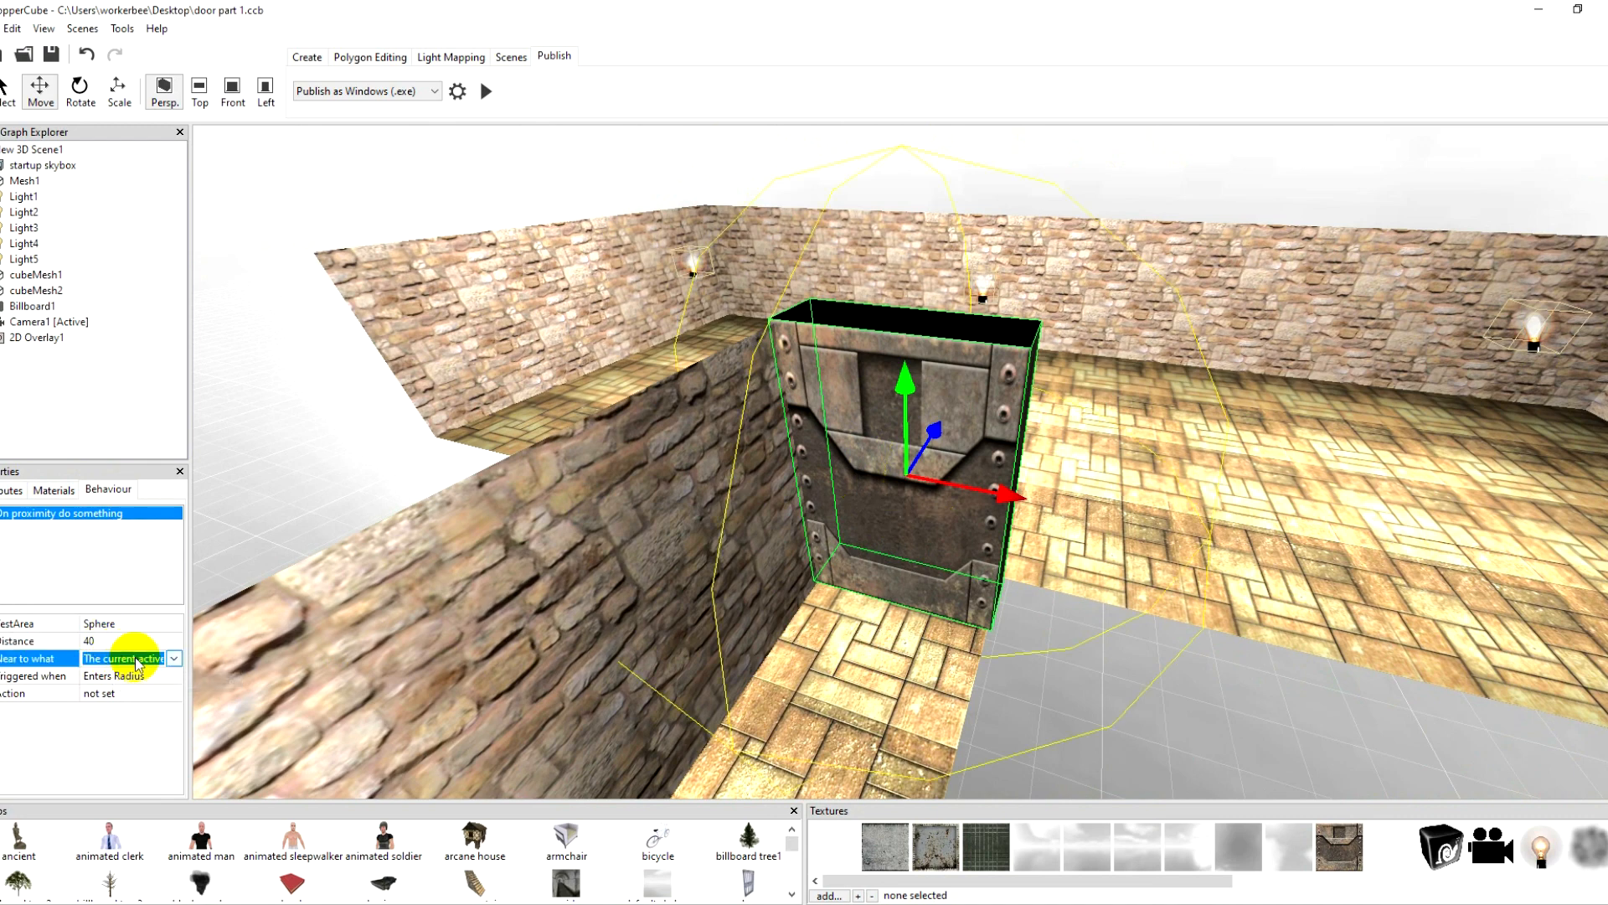
pyautogui.click(143, 628)
pyautogui.click(131, 660)
pyautogui.click(132, 661)
pyautogui.click(142, 676)
pyautogui.click(154, 696)
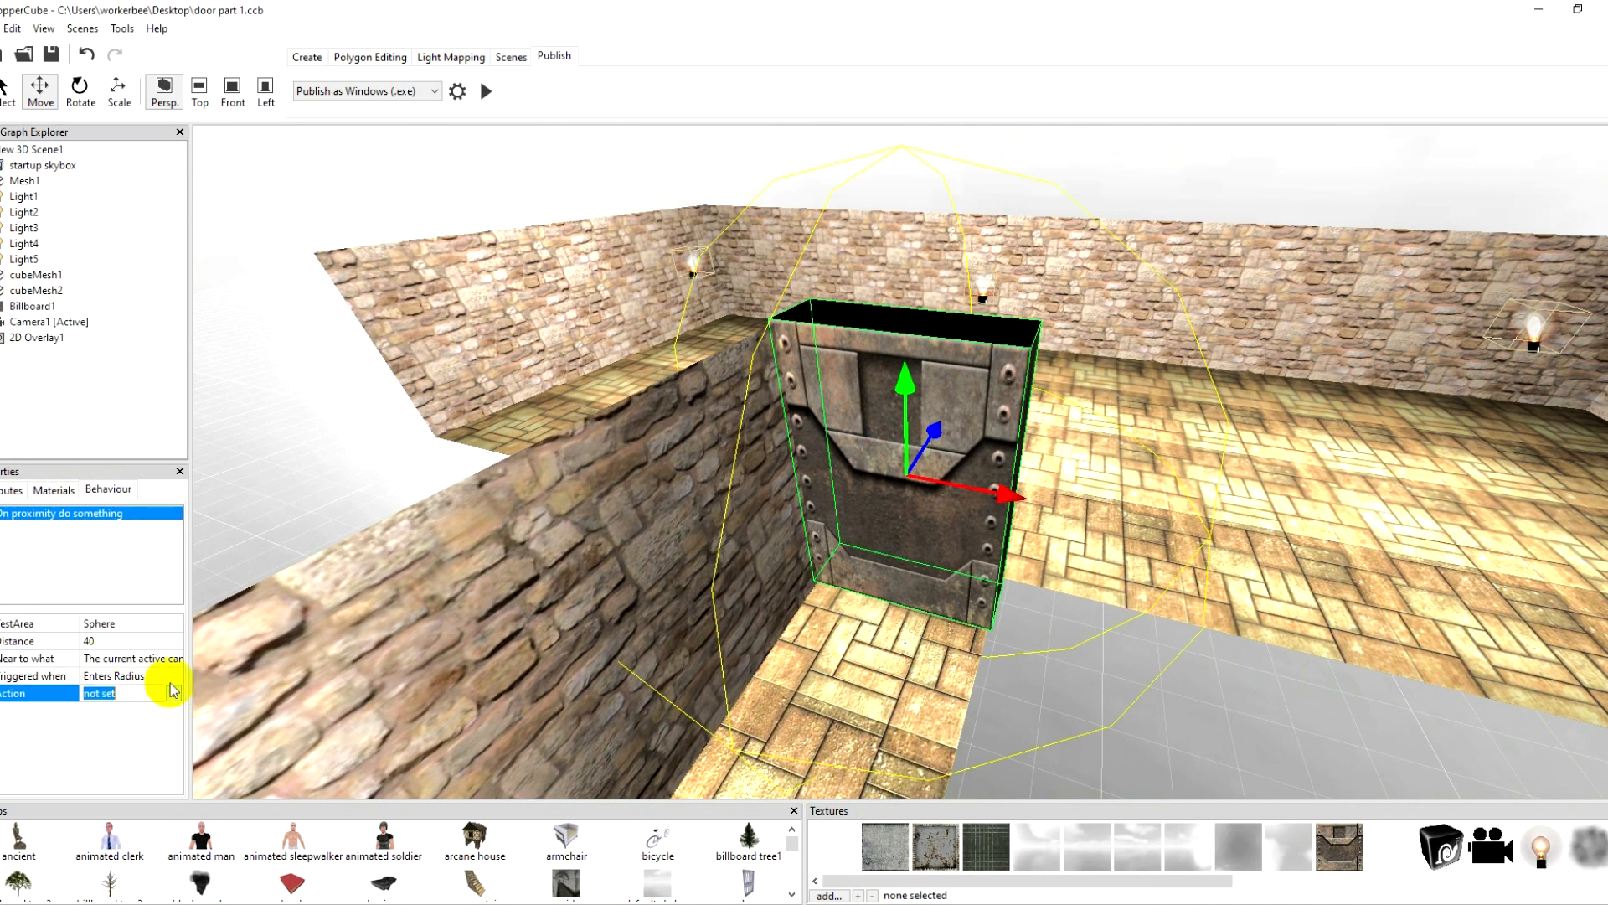
pyautogui.click(174, 693)
pyautogui.moveTo(40, 555); pyautogui.dragTo(419, 325)
pyautogui.click(374, 397)
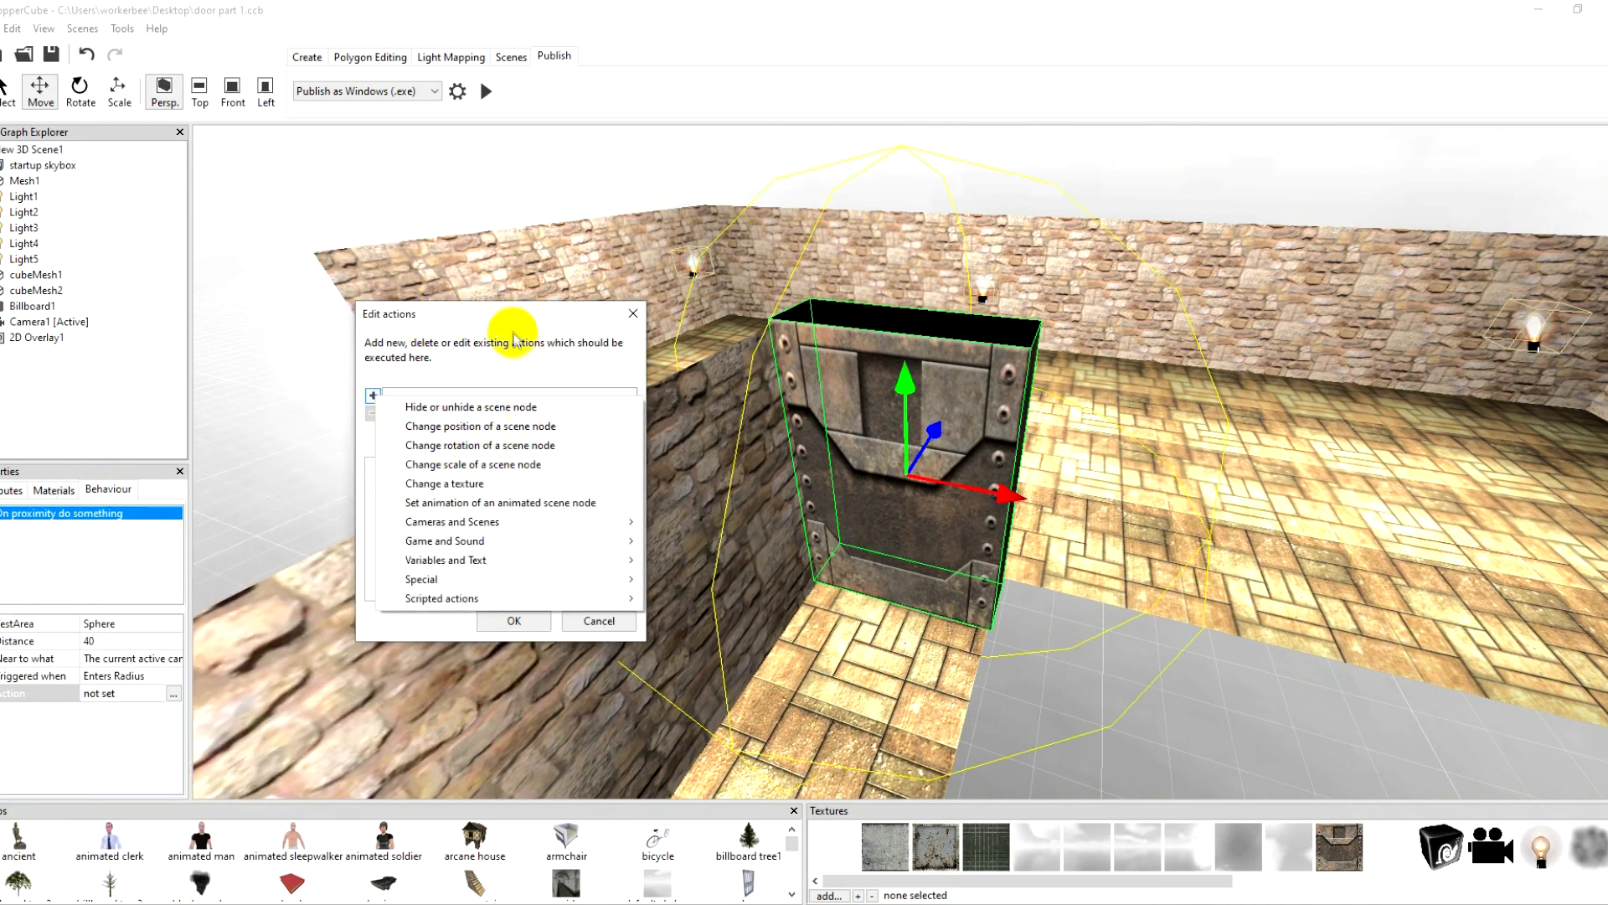
pyautogui.moveTo(507, 524)
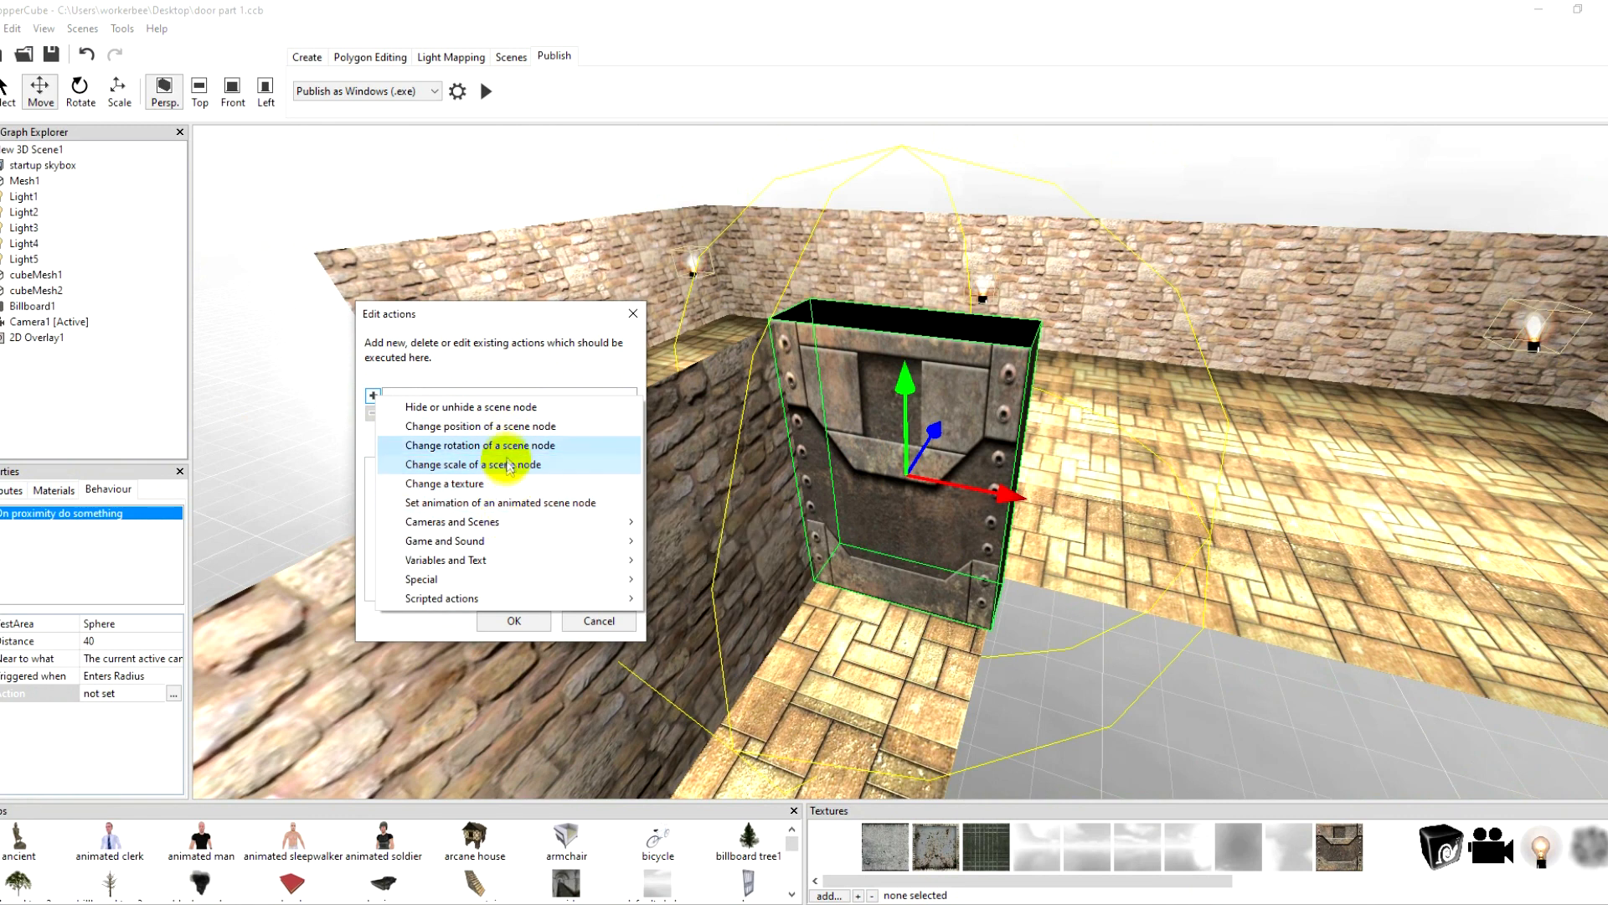
pyautogui.click(506, 408)
# Step: Set the action's visibility change type to Make Visible and save the action list
pyautogui.click(550, 466)
pyautogui.click(553, 467)
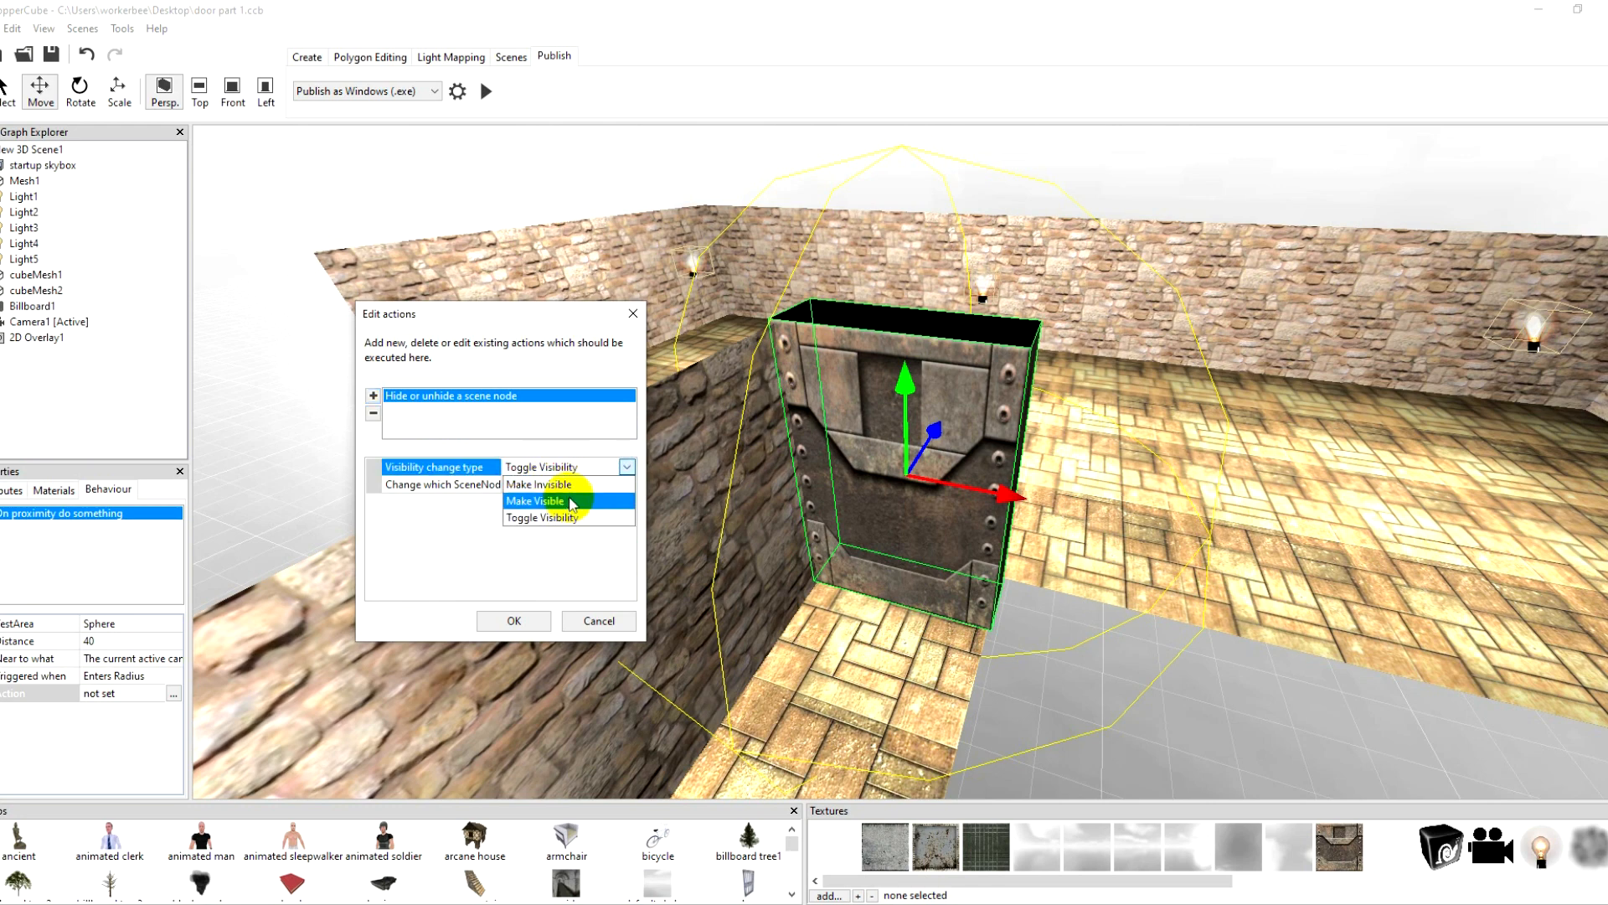
pyautogui.click(573, 484)
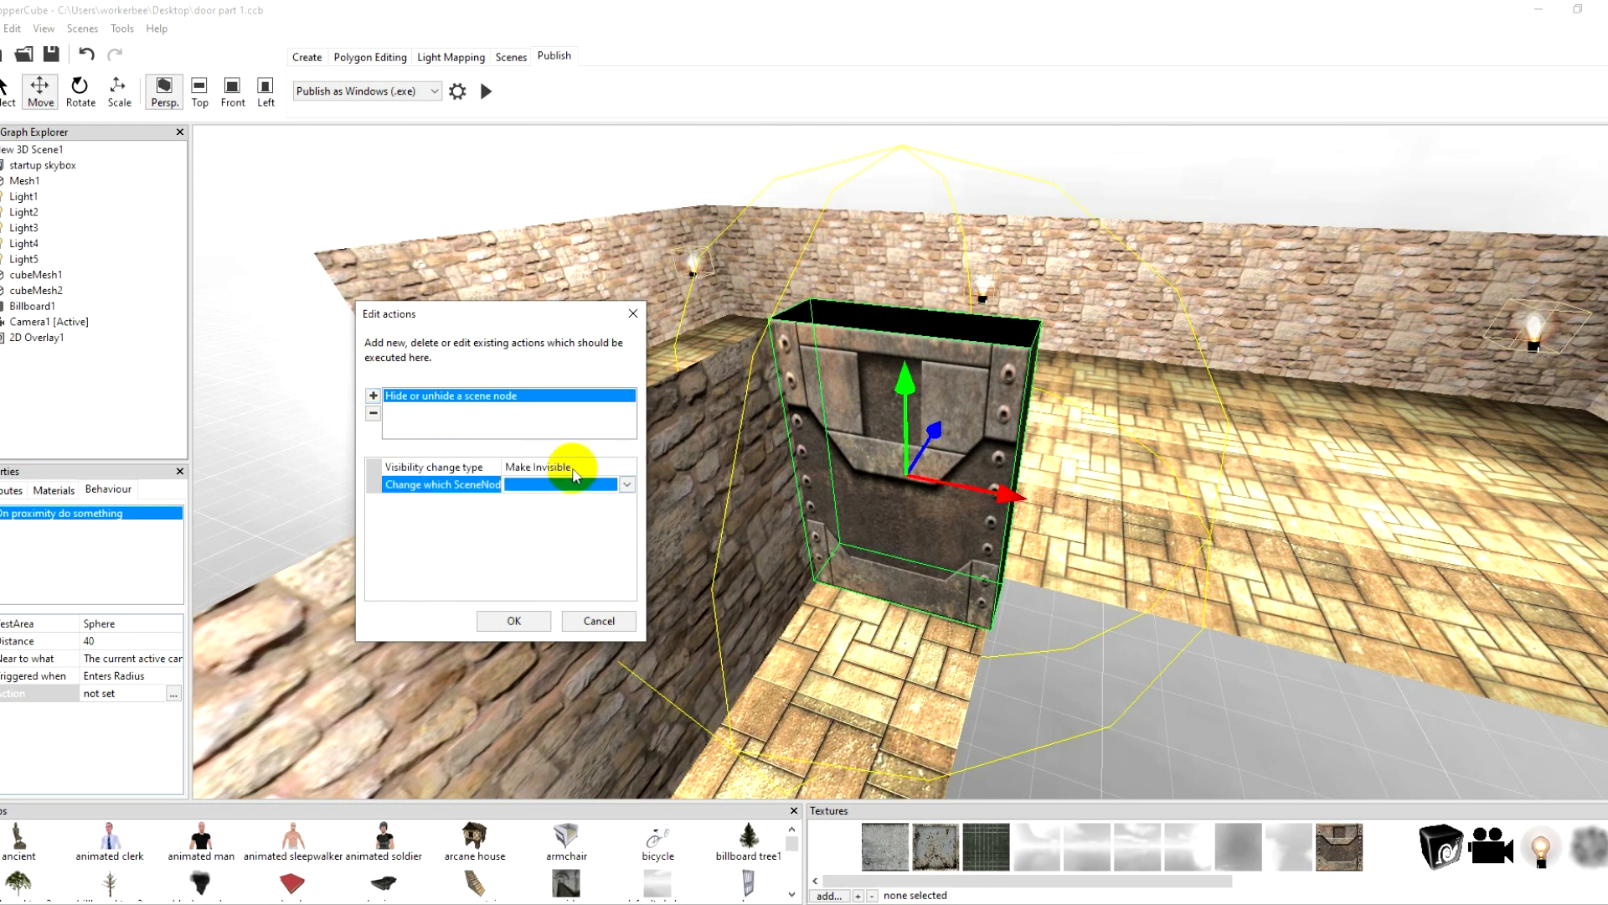
pyautogui.click(575, 469)
pyautogui.click(537, 495)
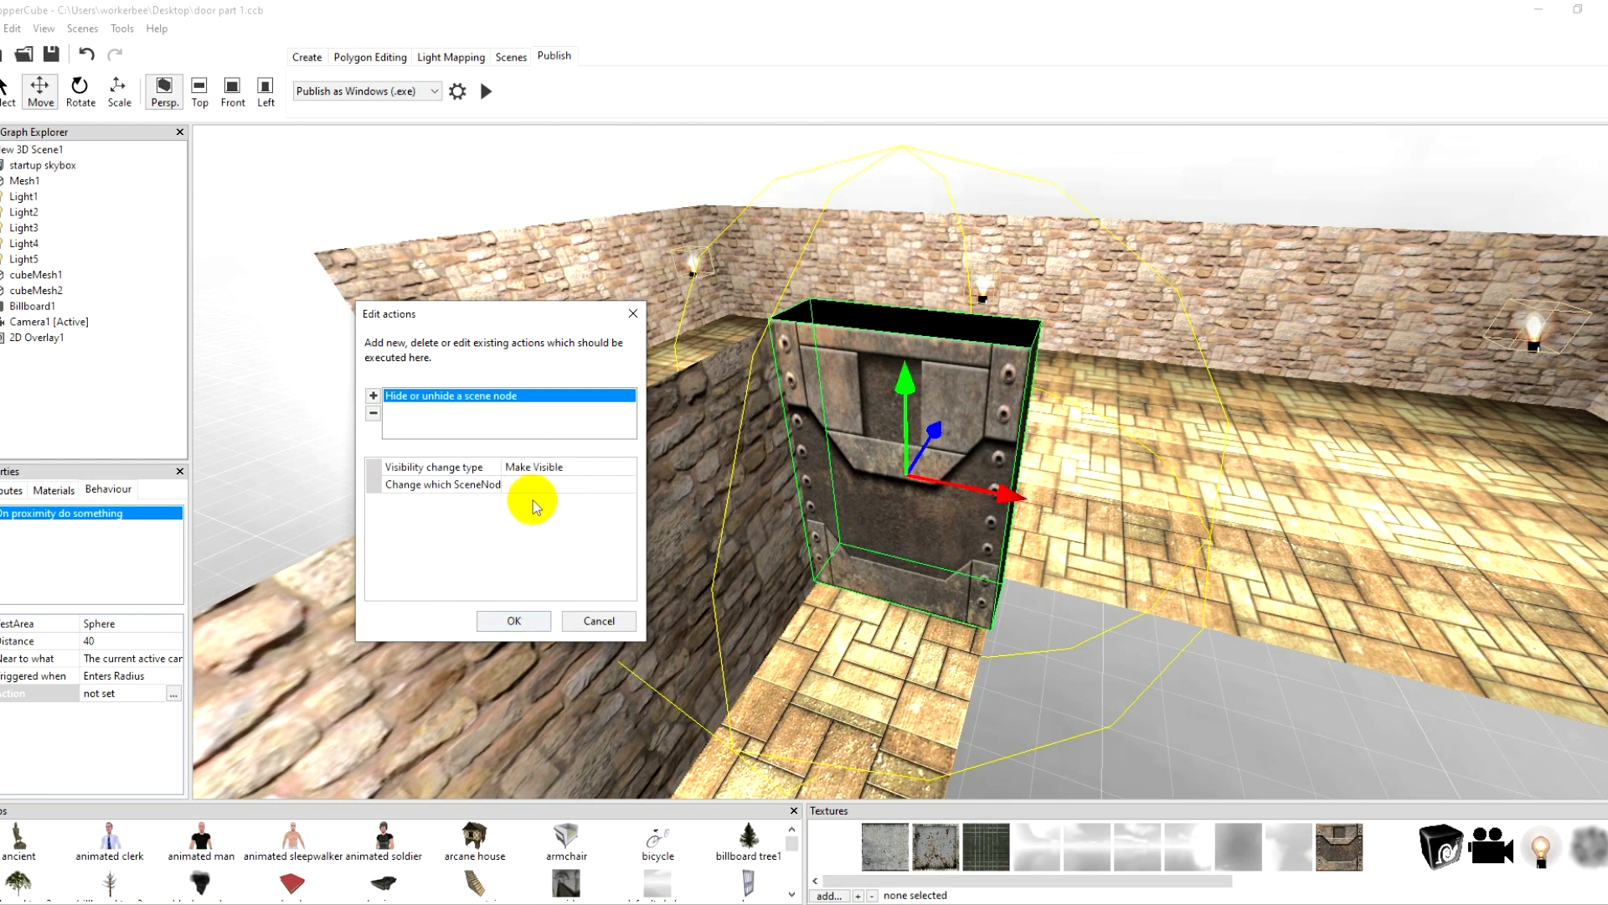
pyautogui.click(543, 484)
pyautogui.click(515, 621)
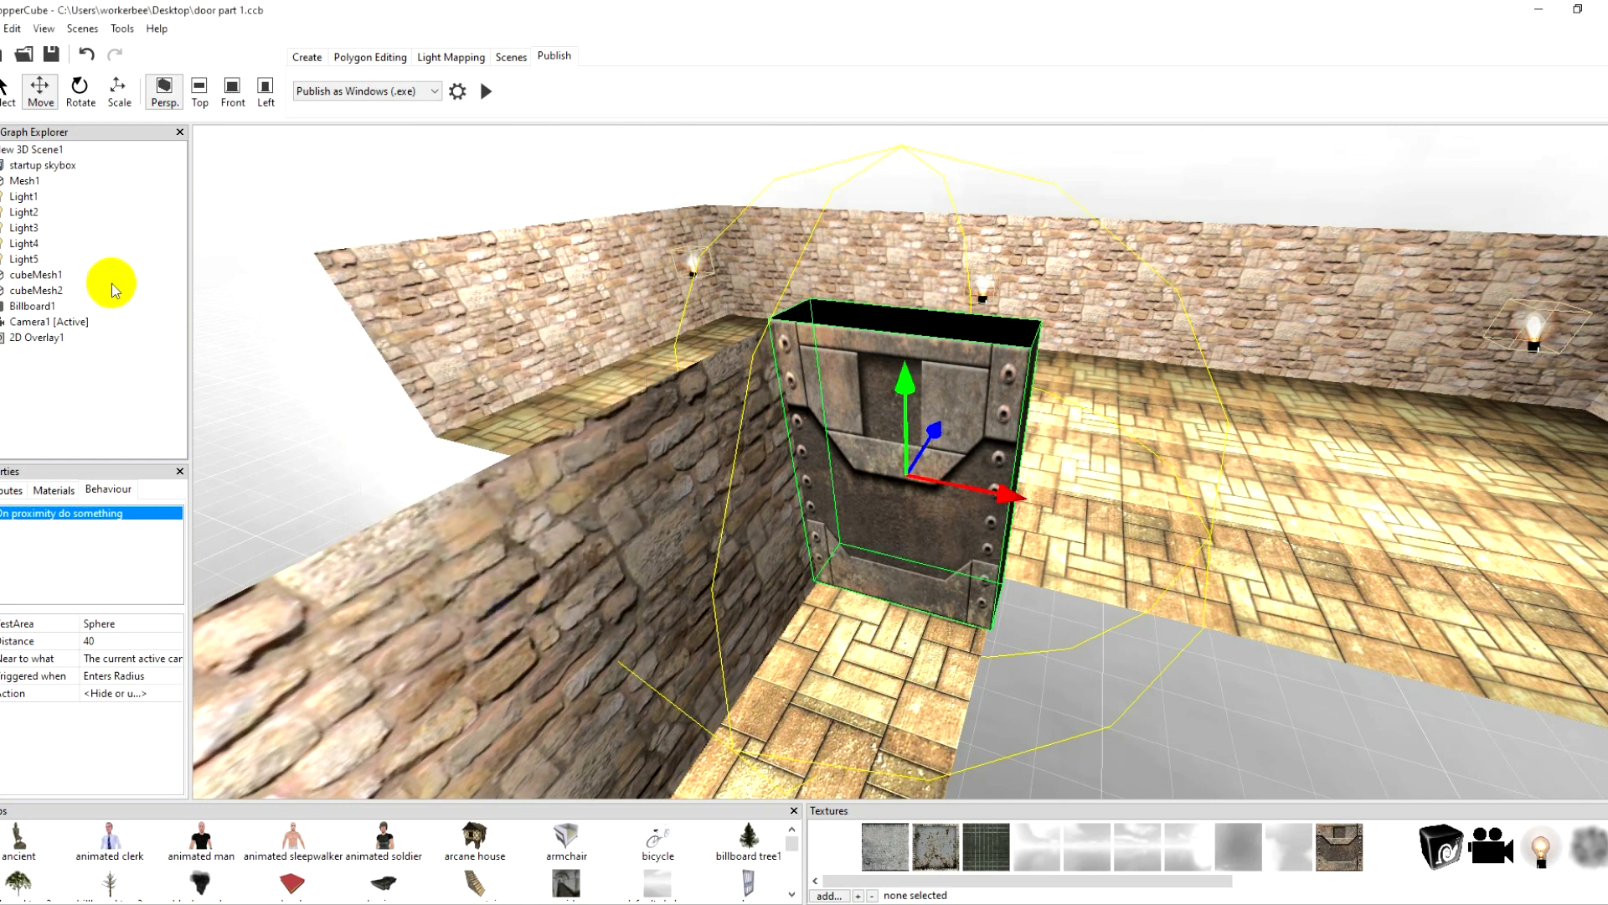
# Step: Reopen the second door's proximity actions and make 2D Overlay1 the scene node of the visibility action
pyautogui.click(43, 340)
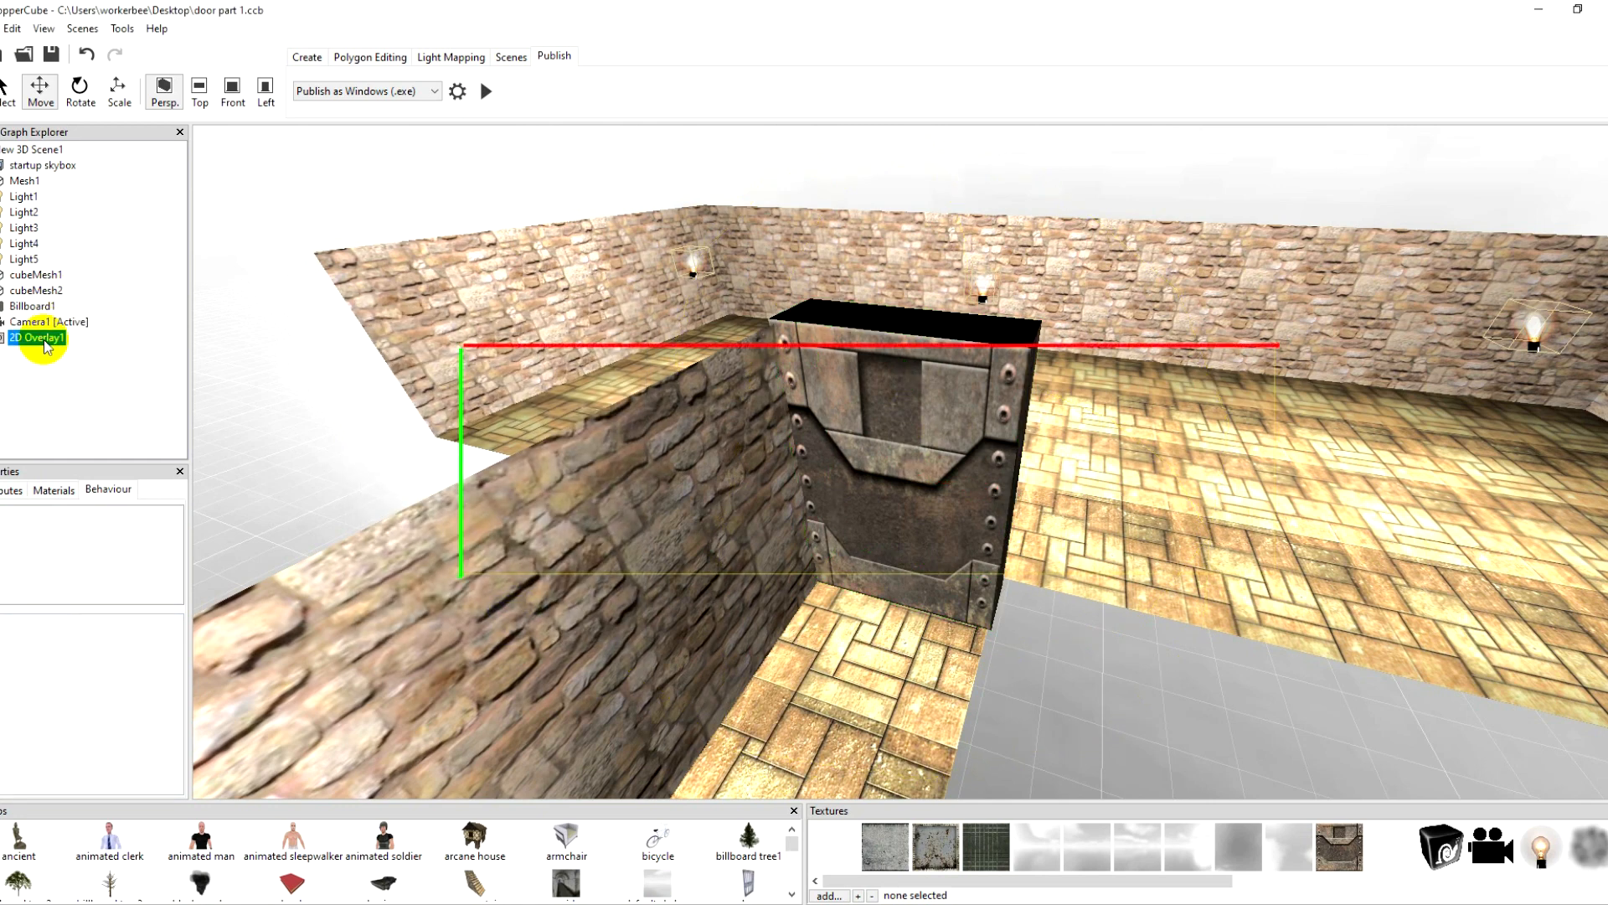
pyautogui.click(825, 322)
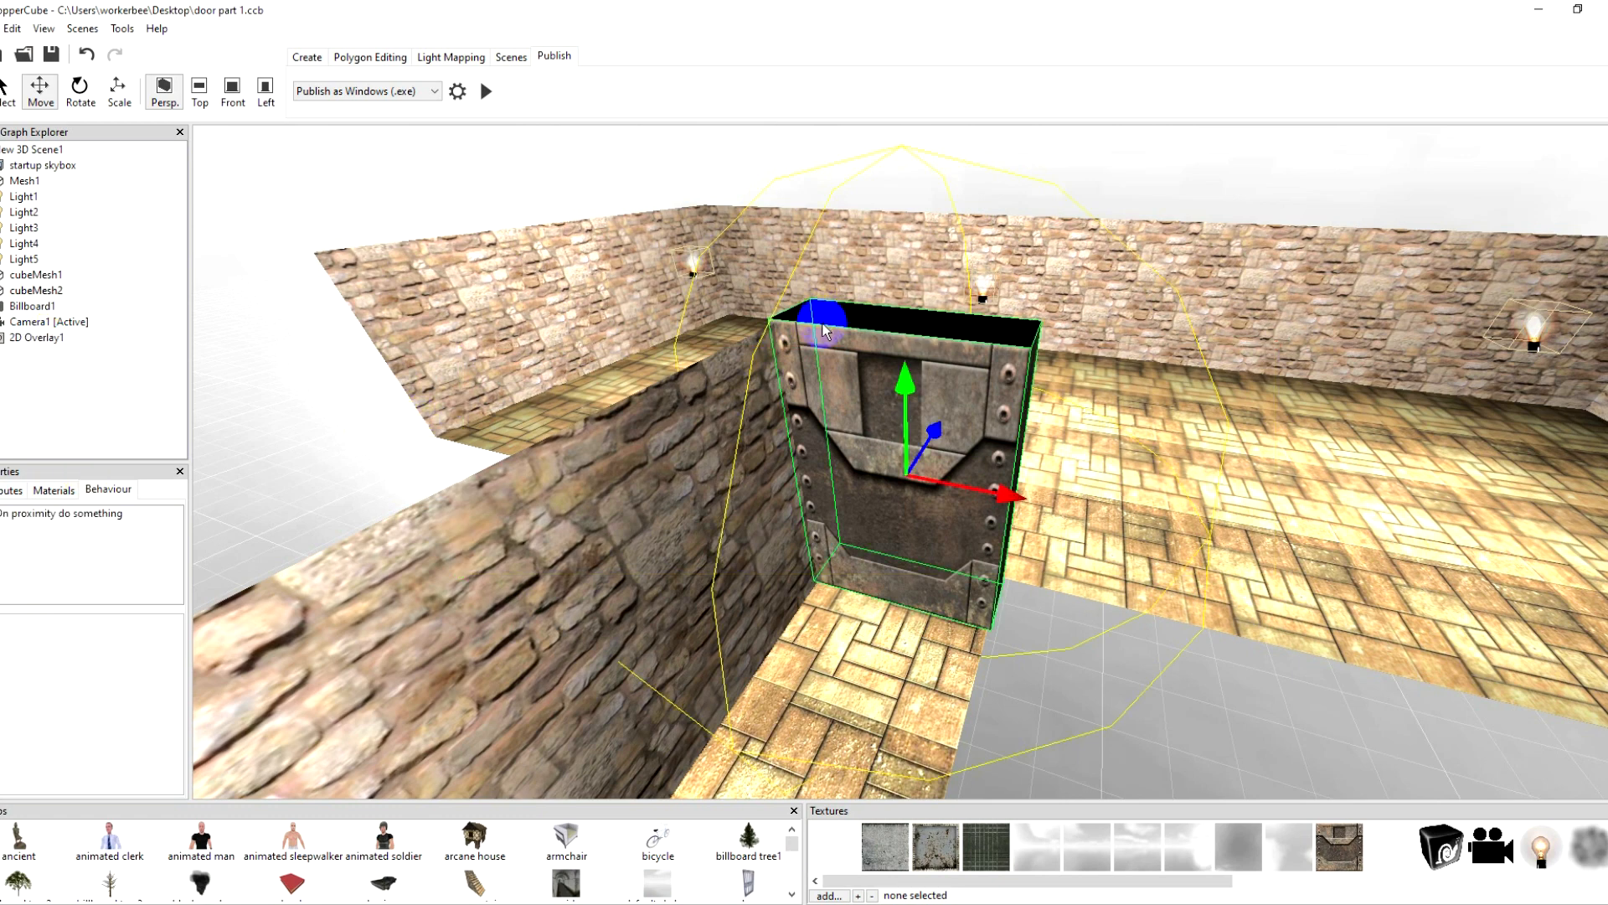
pyautogui.click(51, 513)
pyautogui.click(134, 693)
pyautogui.click(174, 694)
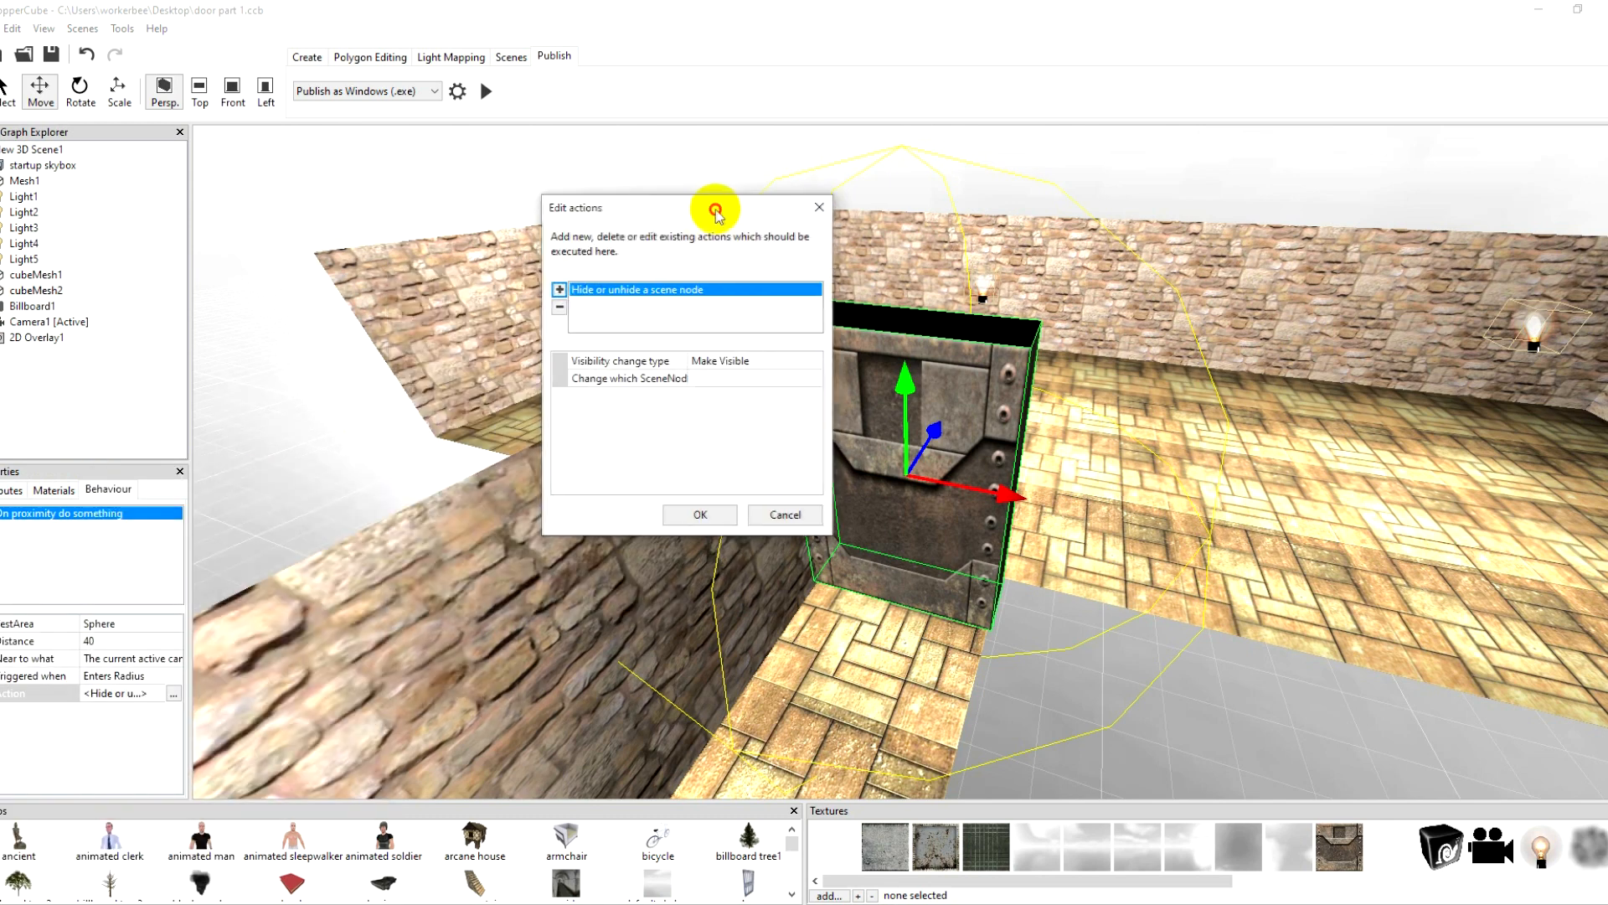
pyautogui.click(682, 376)
pyautogui.click(779, 378)
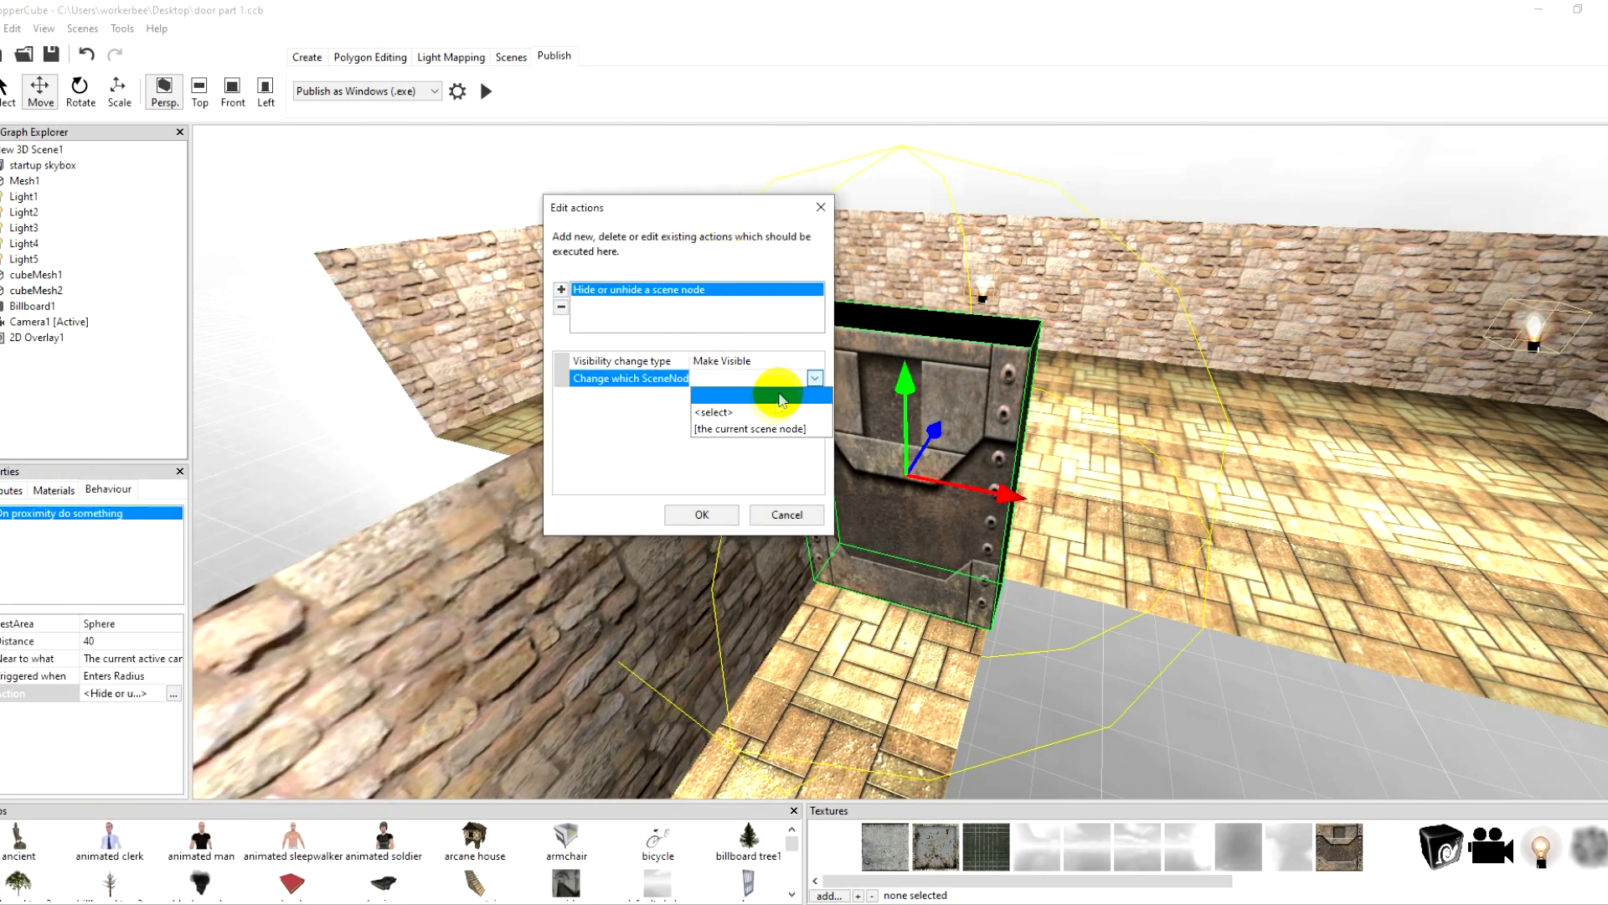
pyautogui.click(772, 412)
pyautogui.click(711, 598)
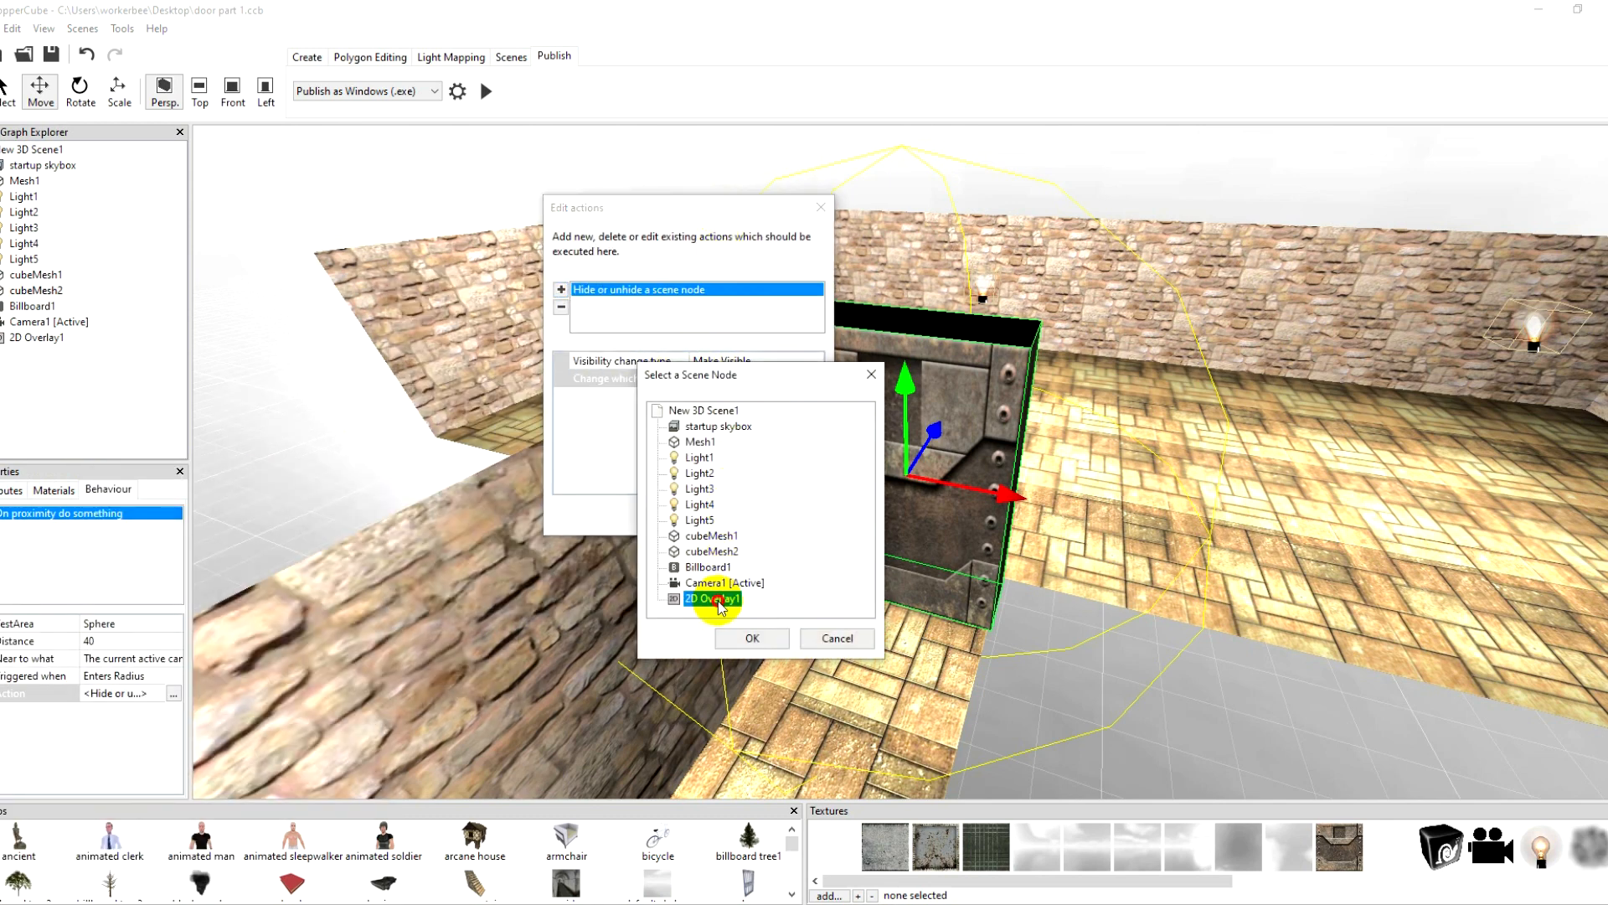
pyautogui.click(752, 638)
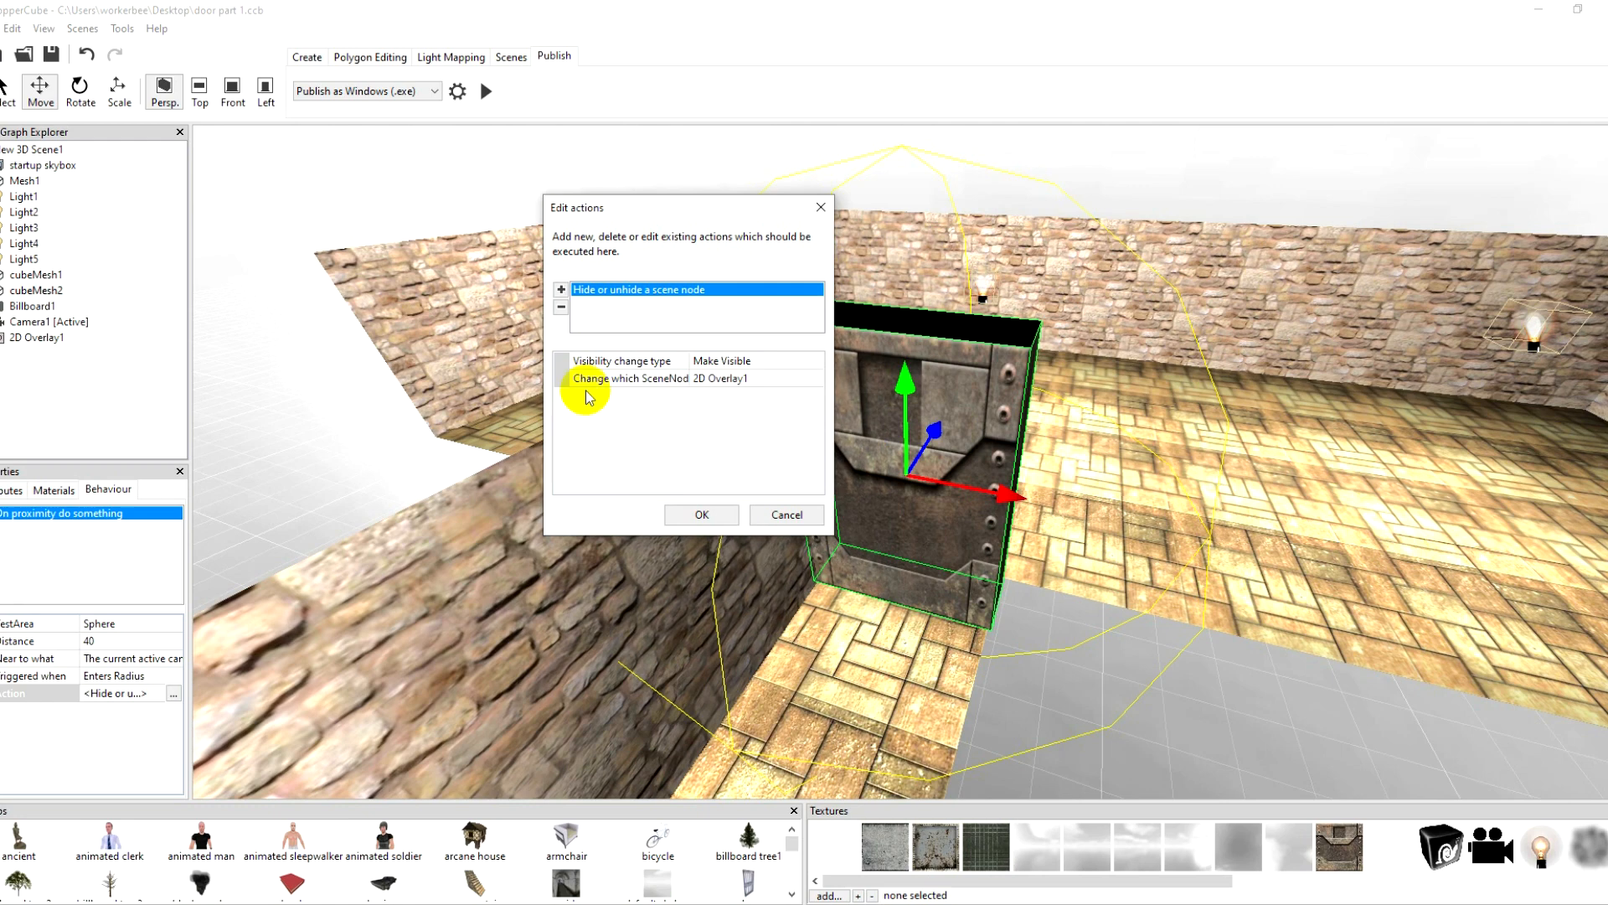
# Step: Add a "Change 2D Overlay Text" action for 2D Overlay1 with the text "Press E to open this door" and save the actions
pyautogui.click(562, 291)
pyautogui.moveTo(687, 457)
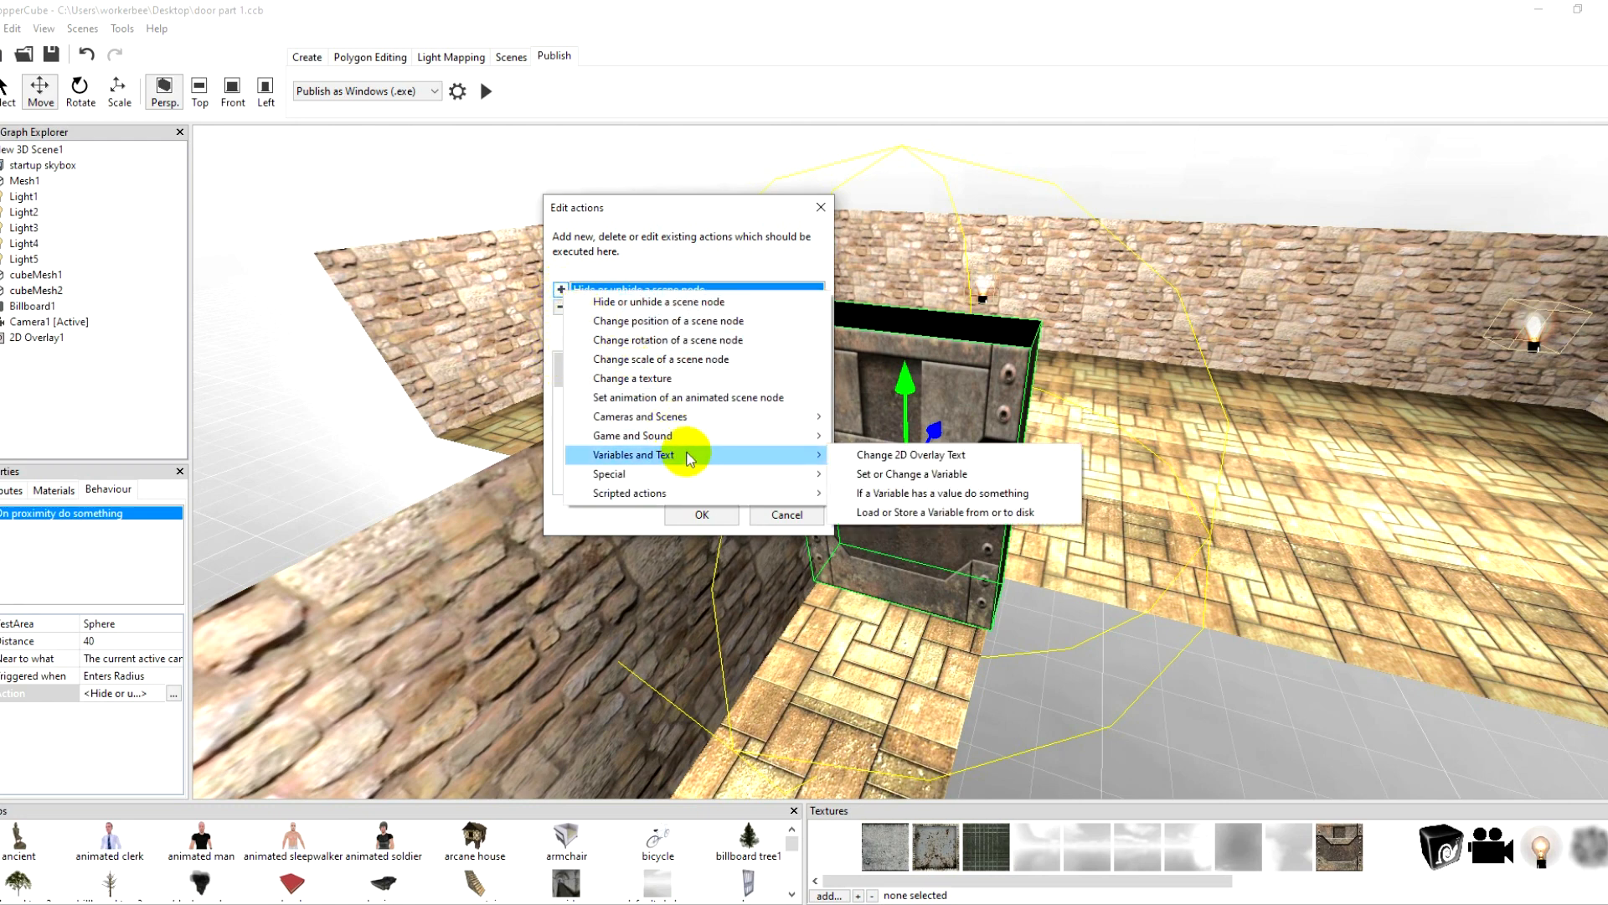
pyautogui.click(972, 455)
pyautogui.click(747, 361)
pyautogui.click(737, 389)
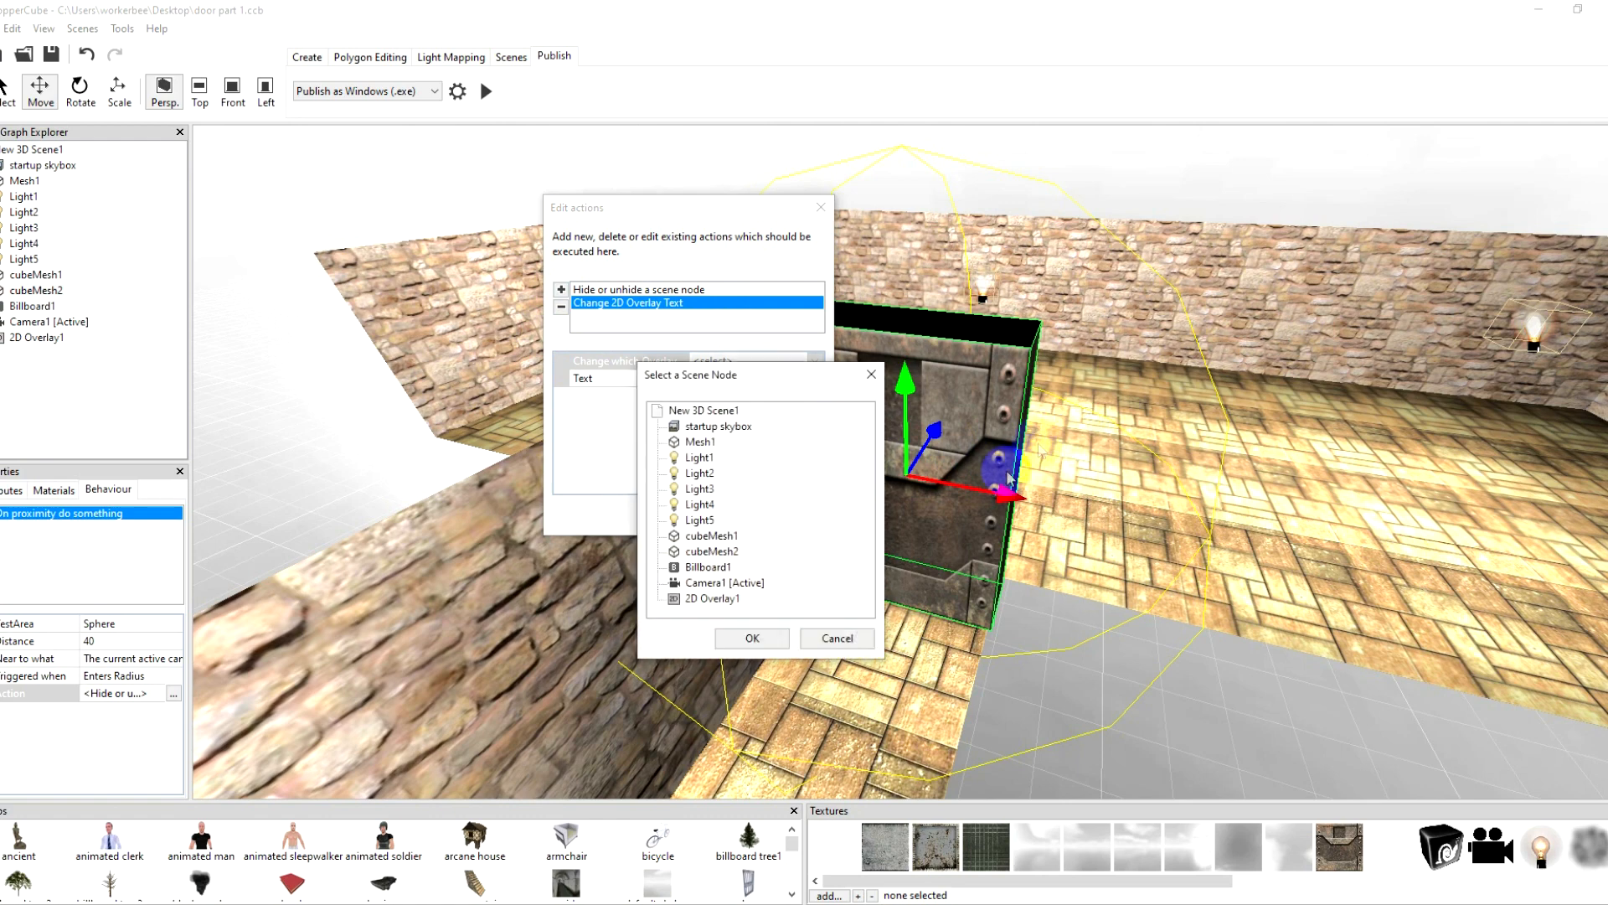
pyautogui.click(699, 598)
pyautogui.click(752, 637)
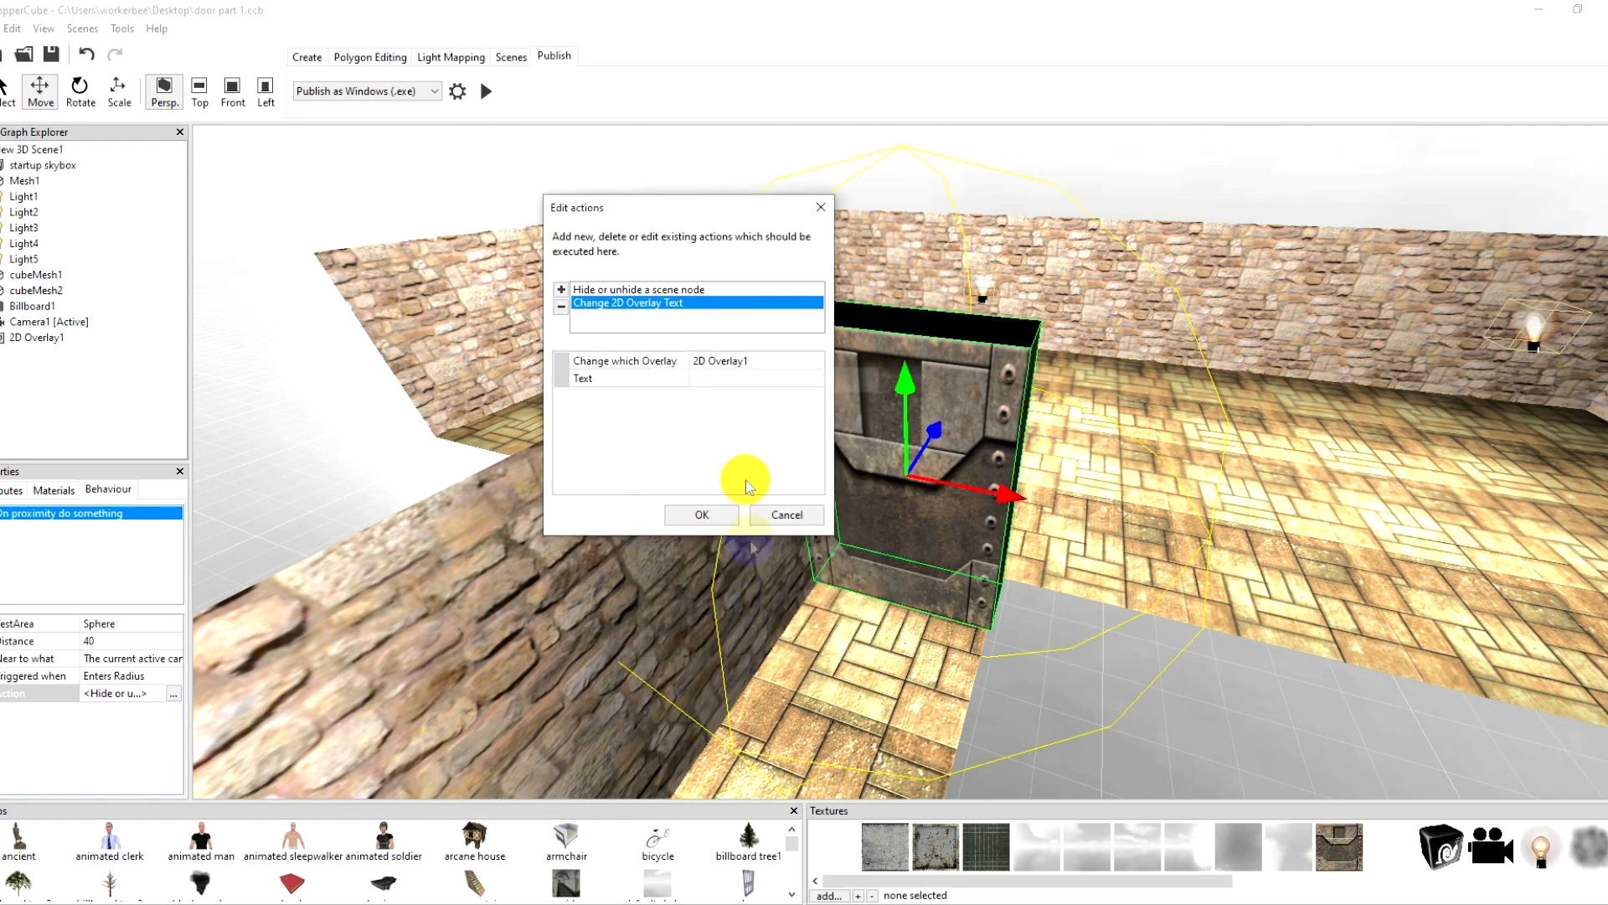
pyautogui.click(728, 380)
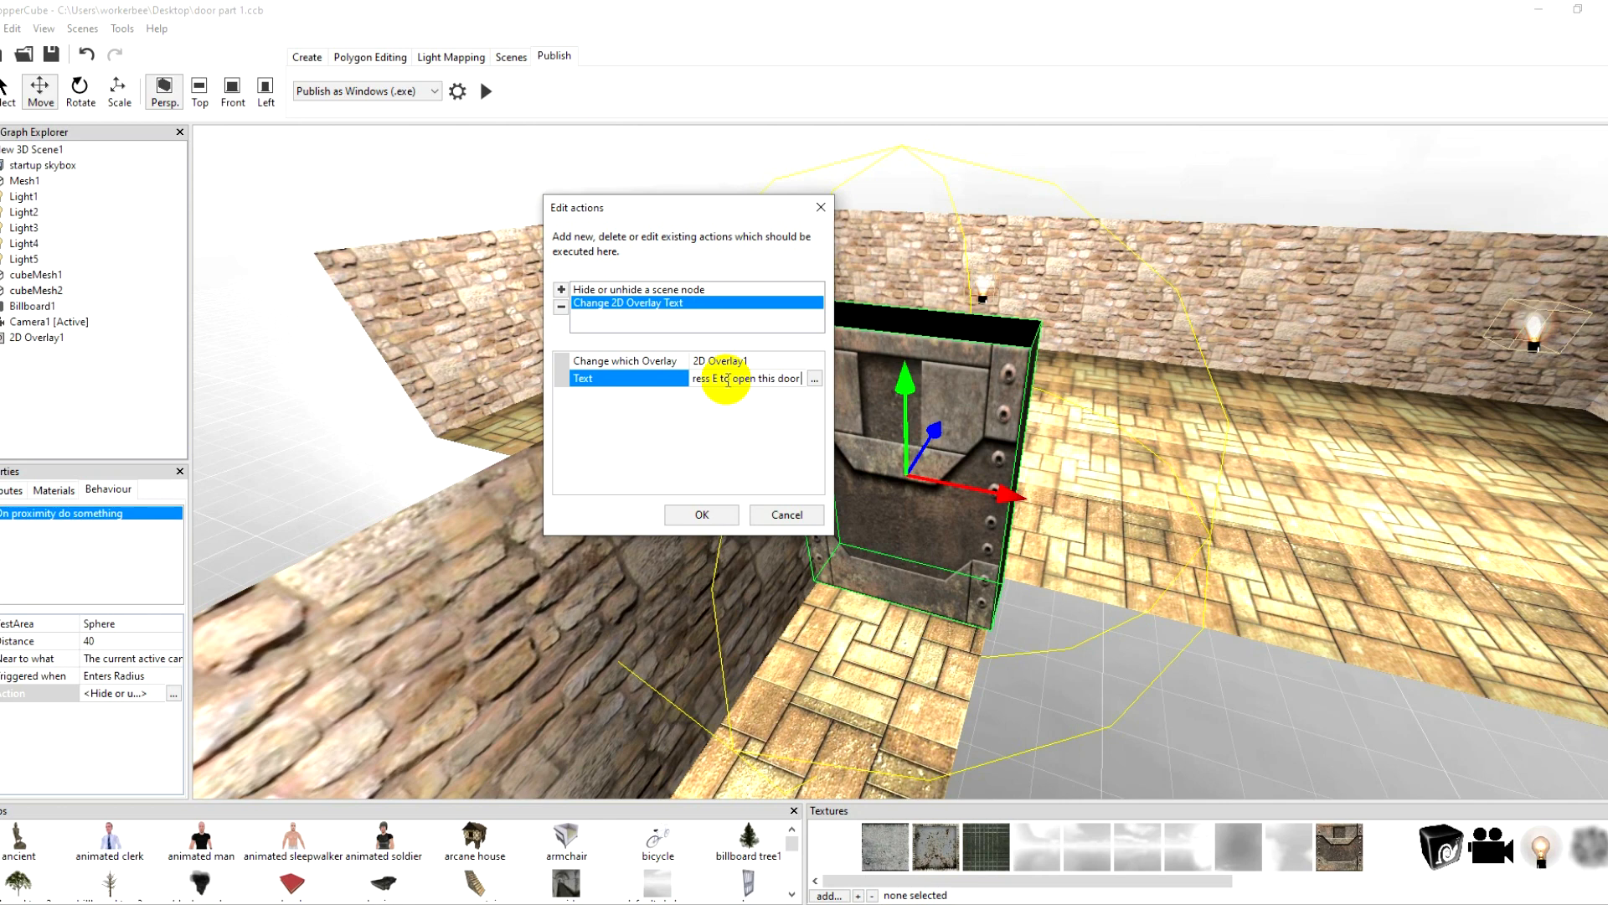
pyautogui.click(718, 511)
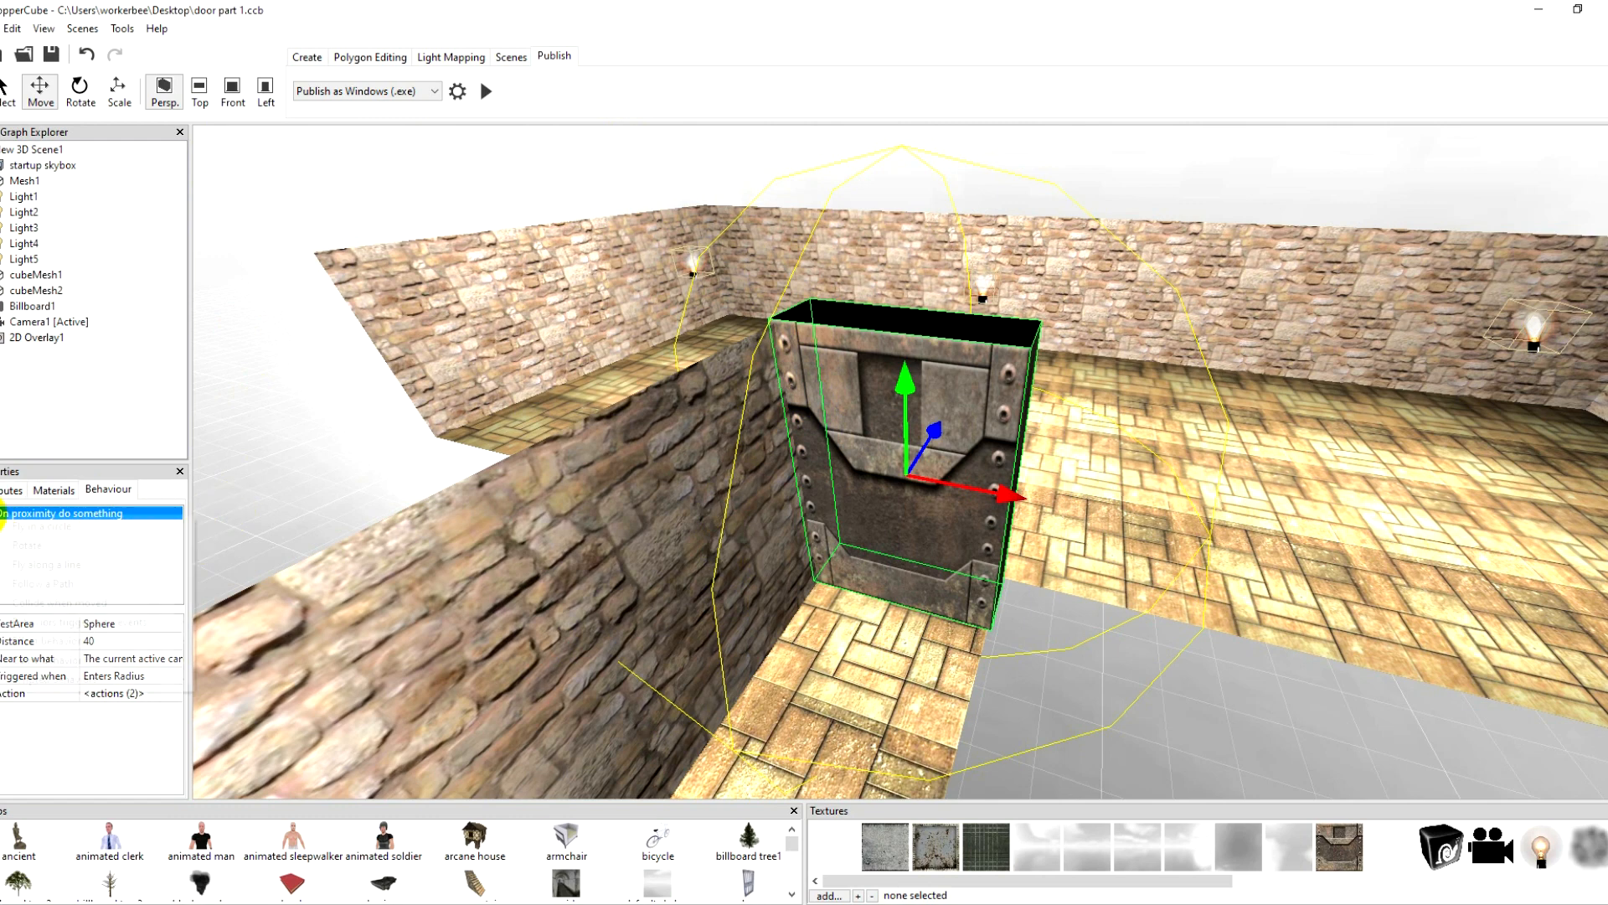
# Step: Add another "On proximity do something" behaviour to the second door with distance 30, triggered when the camera Leaves Radius
pyautogui.click(2, 515)
pyautogui.moveTo(134, 642)
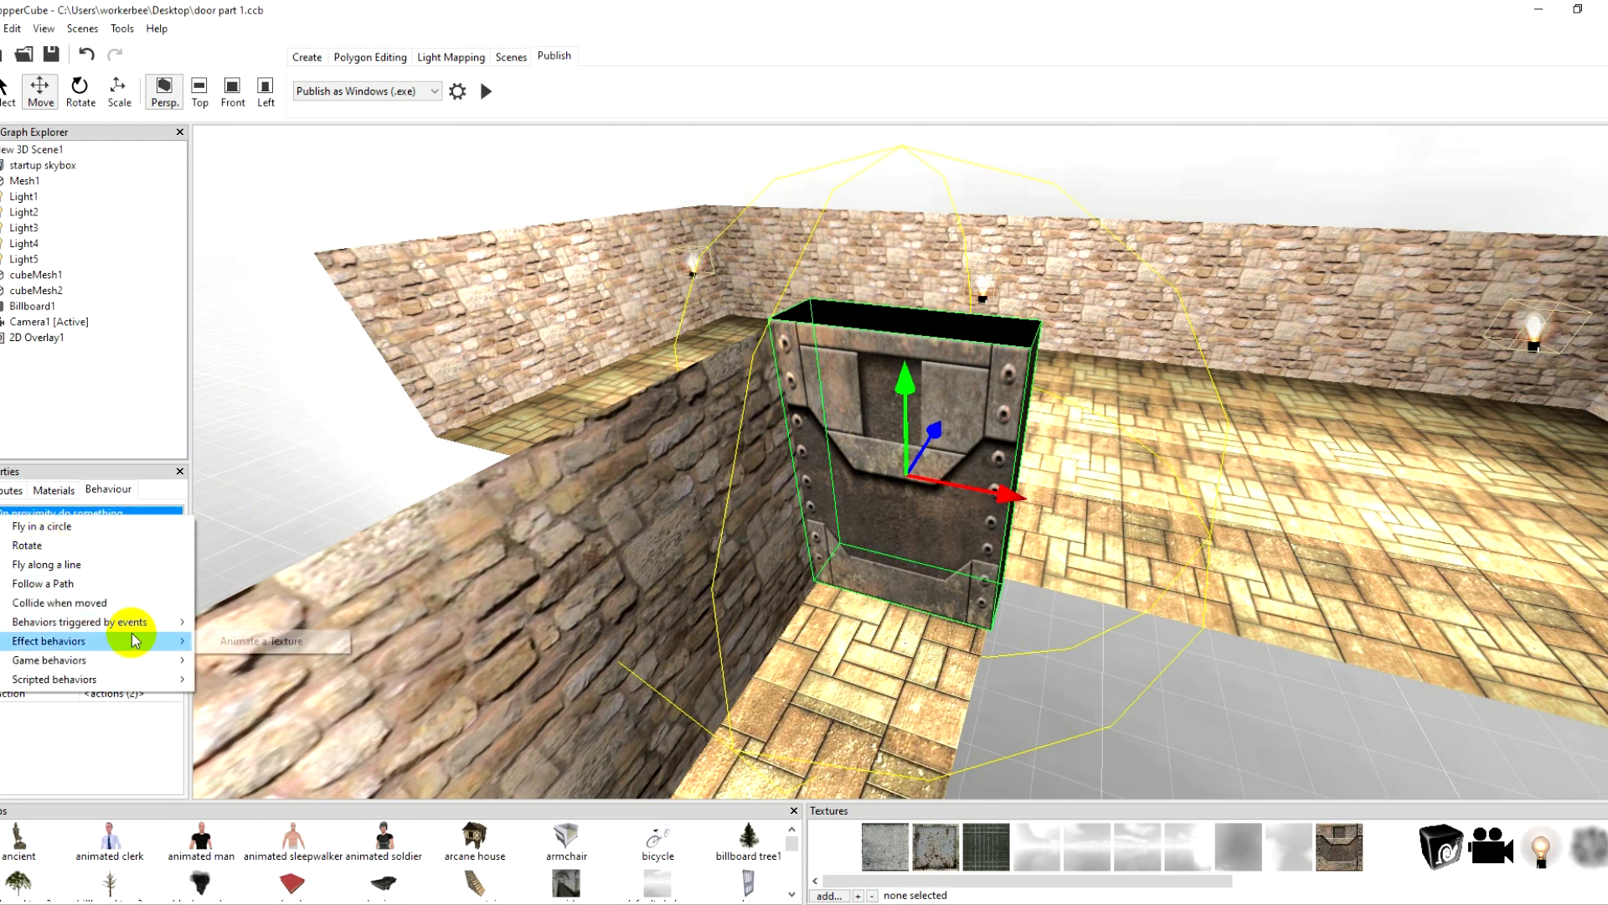
pyautogui.click(394, 660)
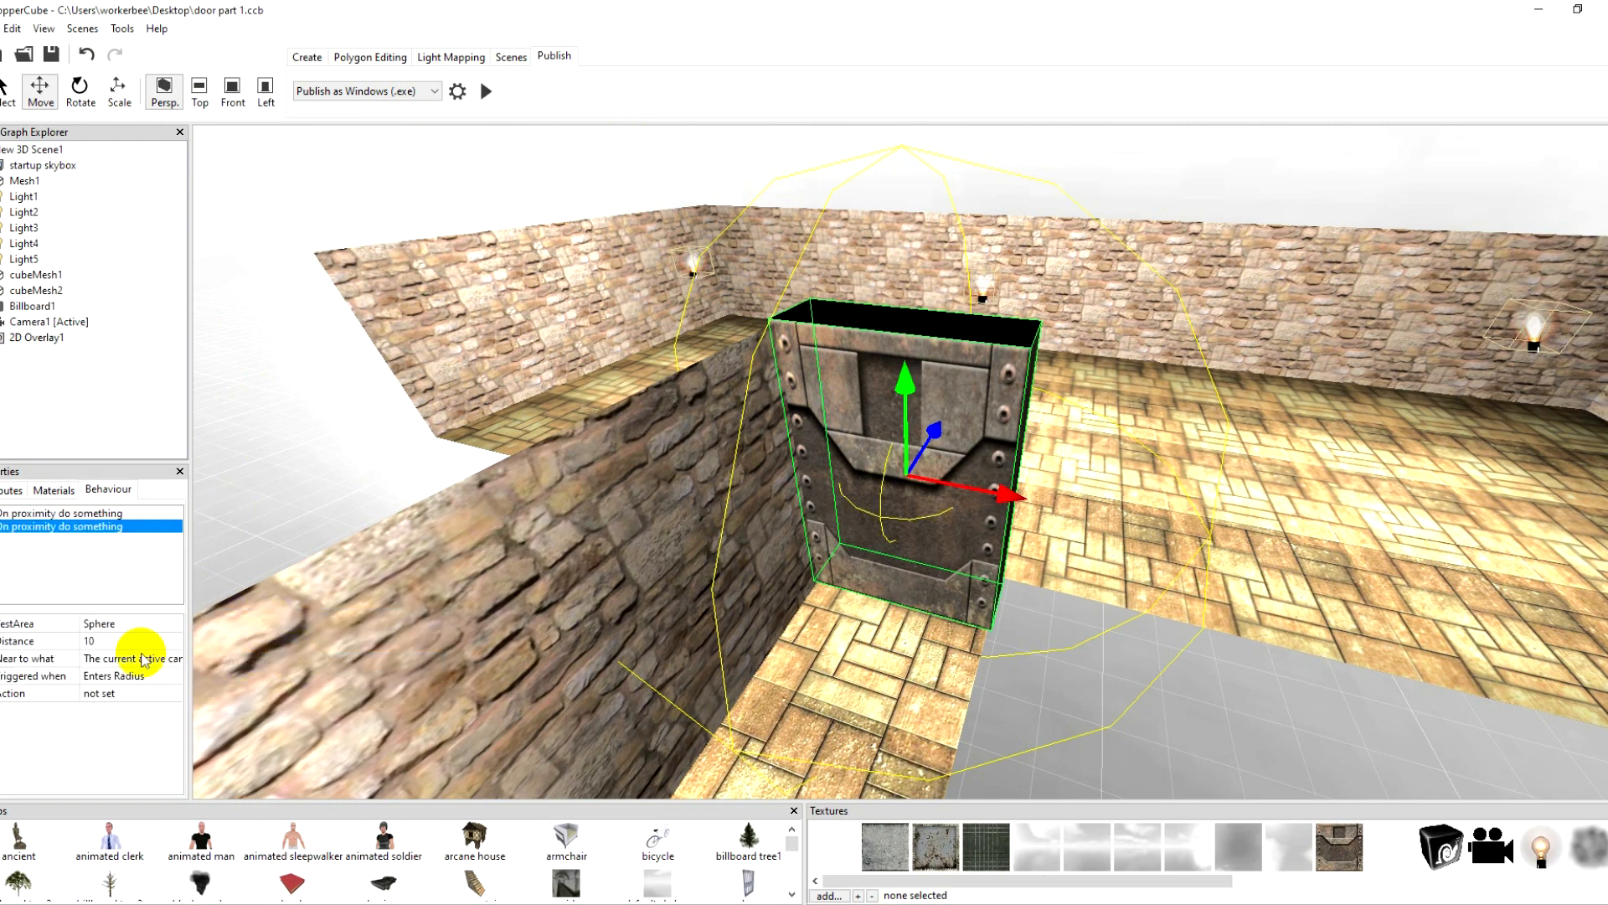
pyautogui.click(108, 642)
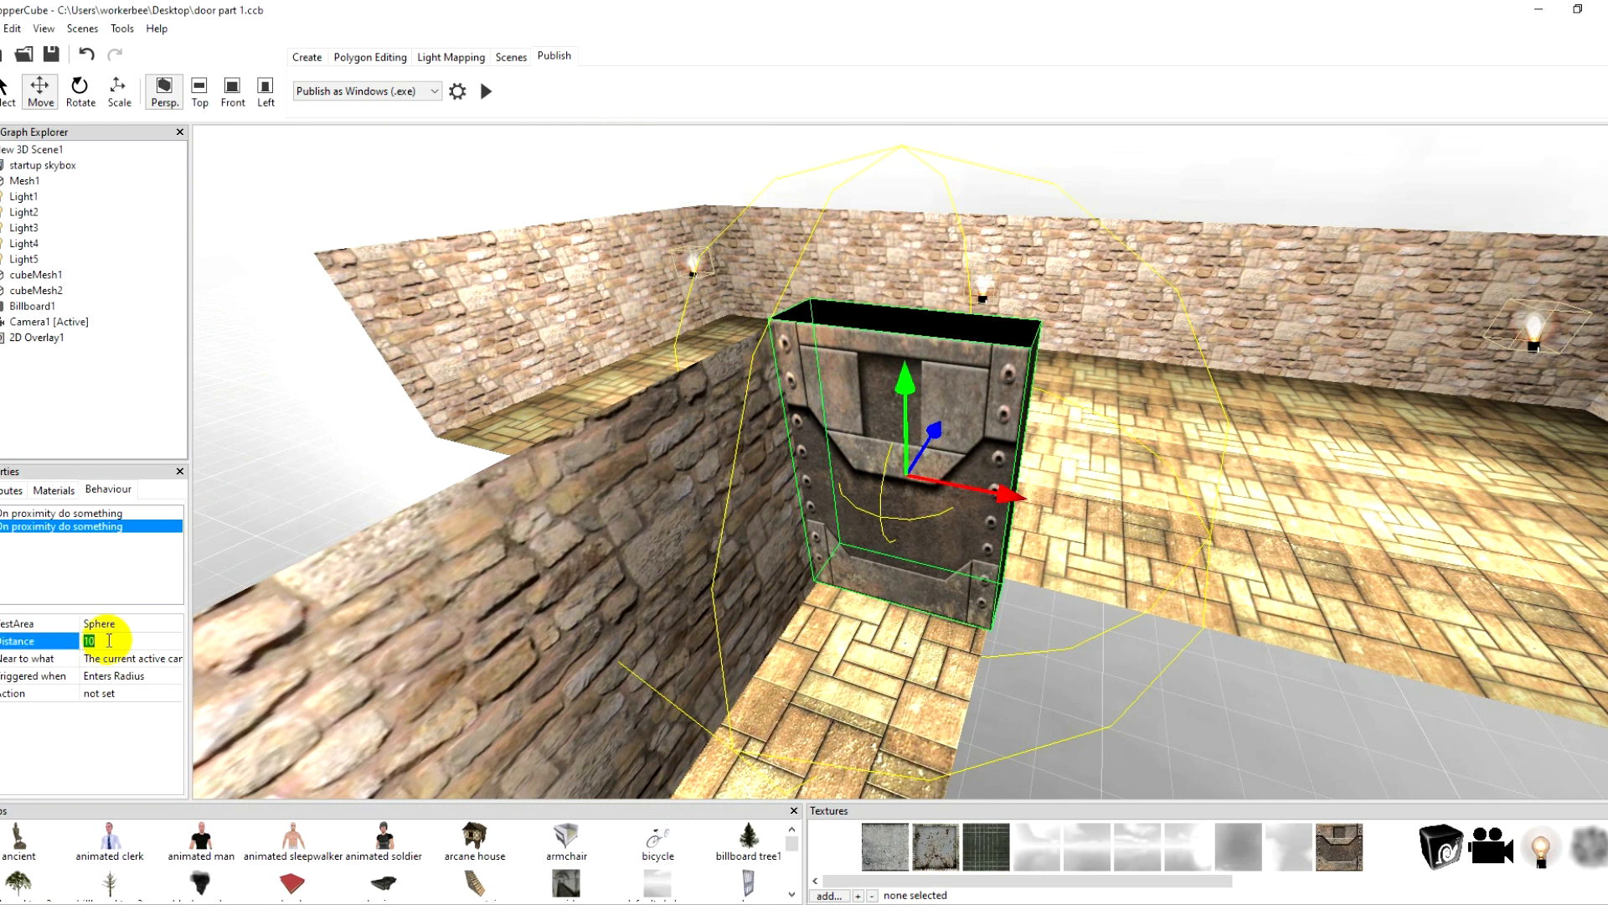
pyautogui.click(118, 663)
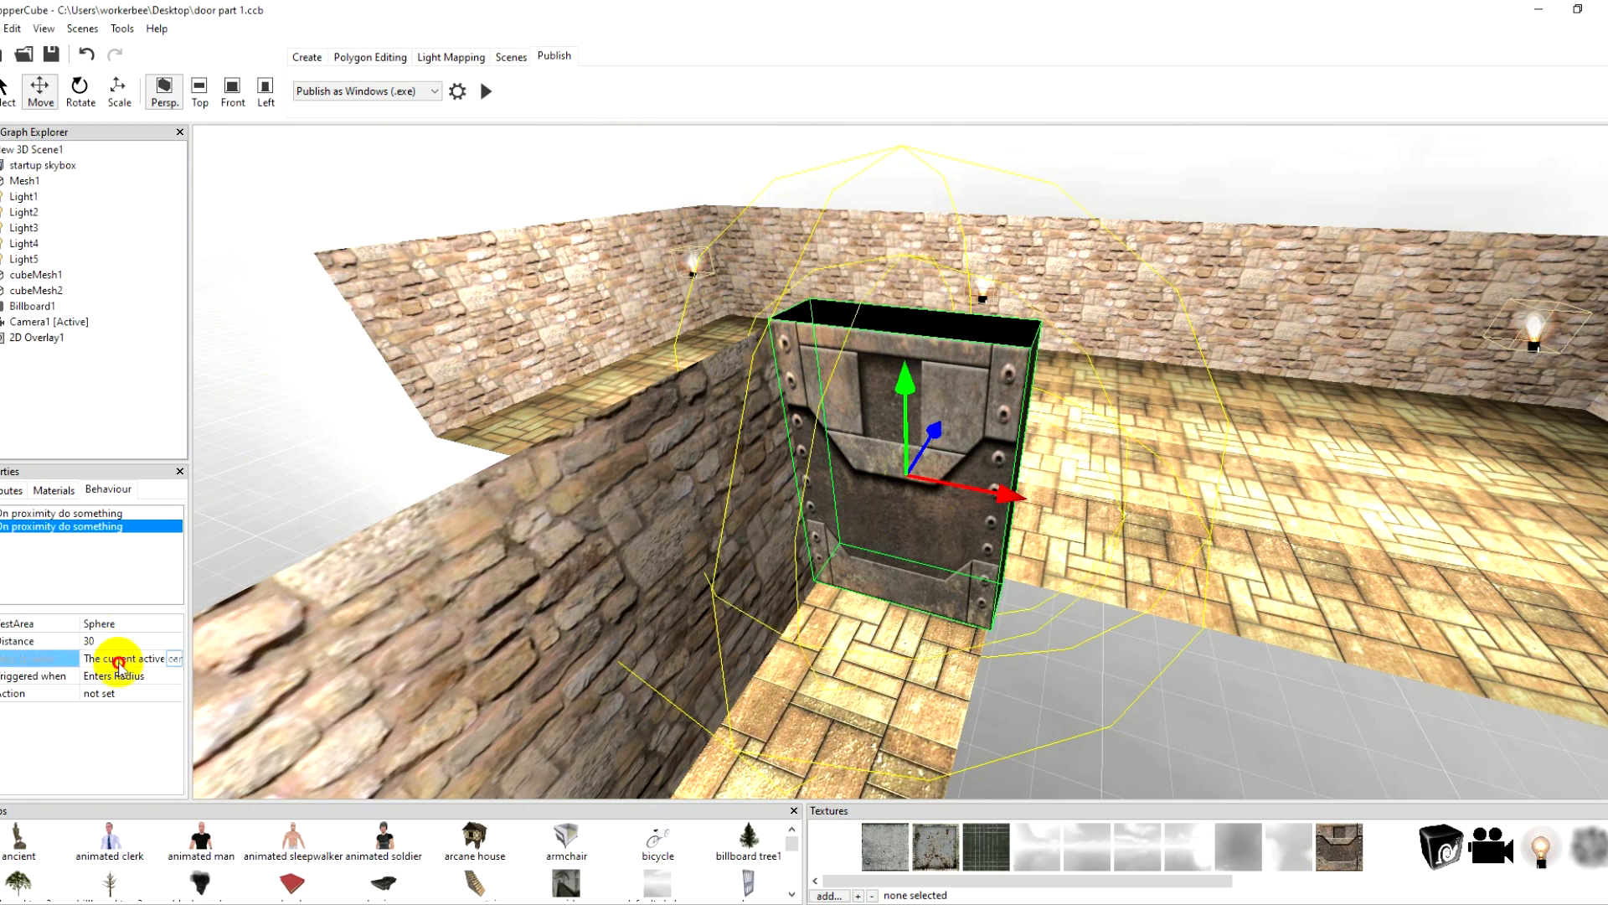
pyautogui.click(124, 677)
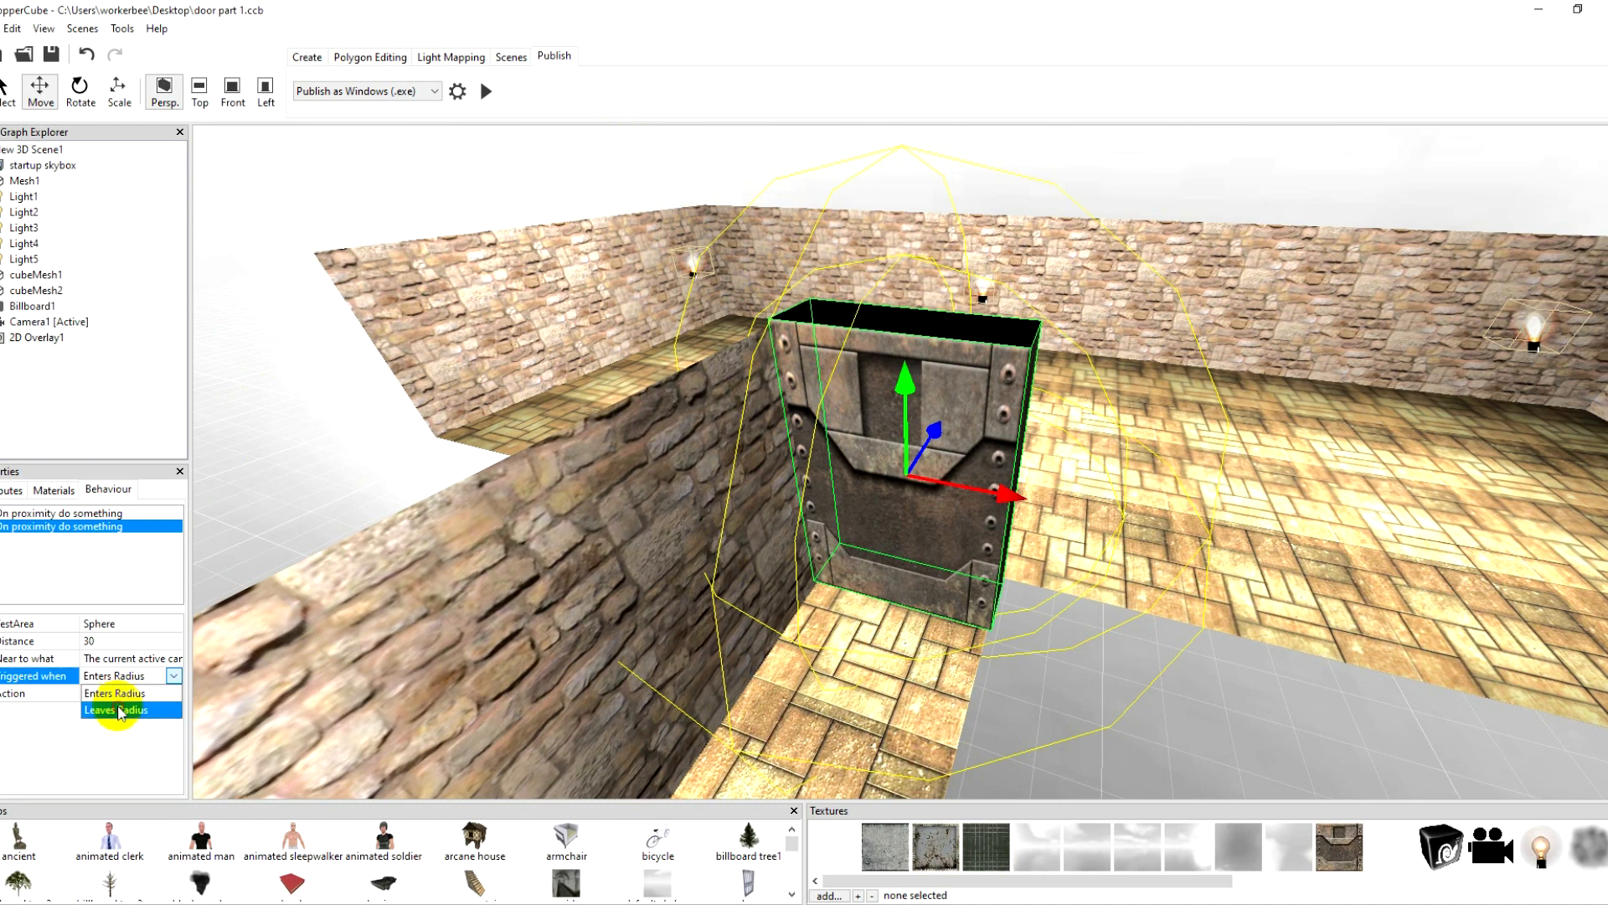
# Step: Add a "Change position of a scene node" action to the Leaves Radius behaviour and save the action list
pyautogui.click(176, 695)
pyautogui.moveTo(137, 546); pyautogui.dragTo(692, 256)
pyautogui.click(547, 337)
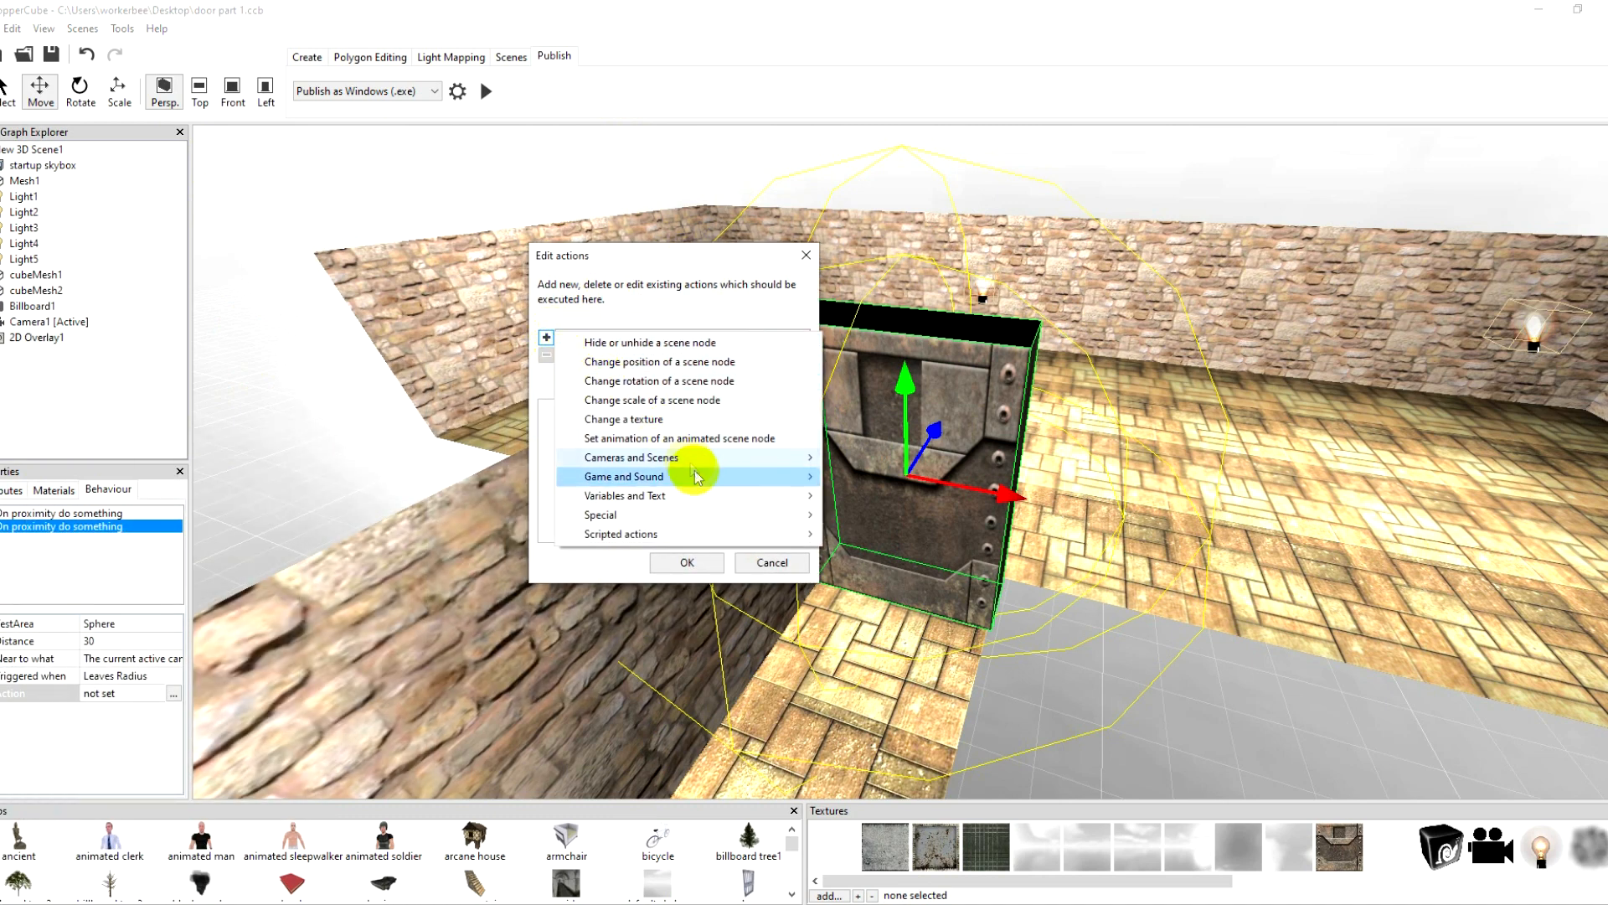
pyautogui.click(734, 364)
pyautogui.click(687, 562)
# Step: Review the action list of the second door's Enters Radius behaviour and close it
pyautogui.click(117, 512)
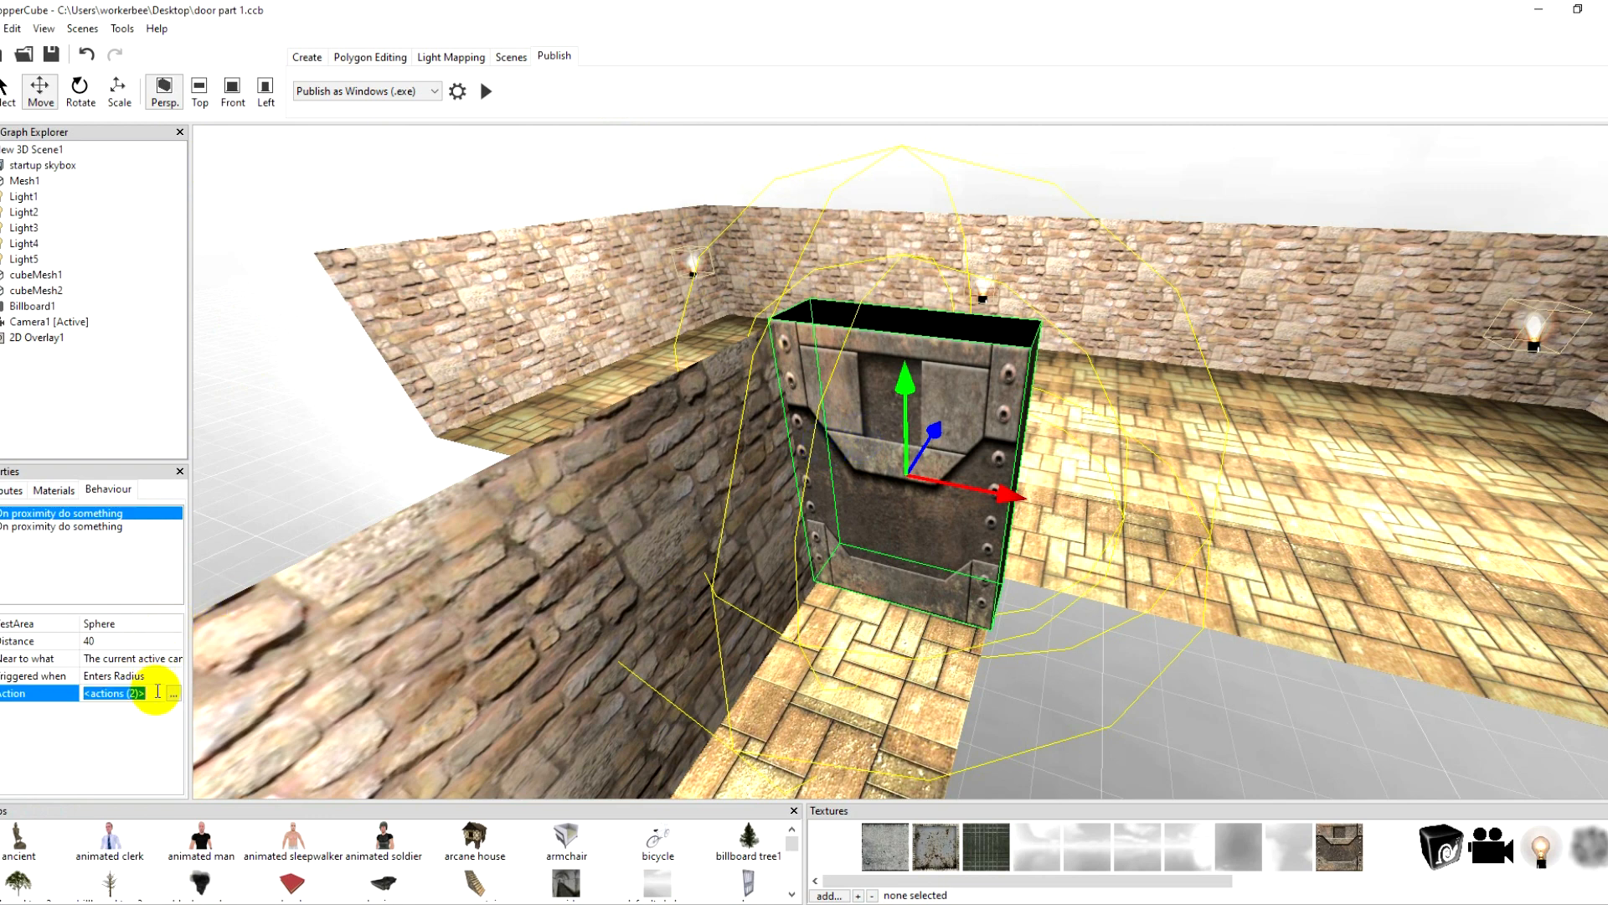
pyautogui.click(175, 692)
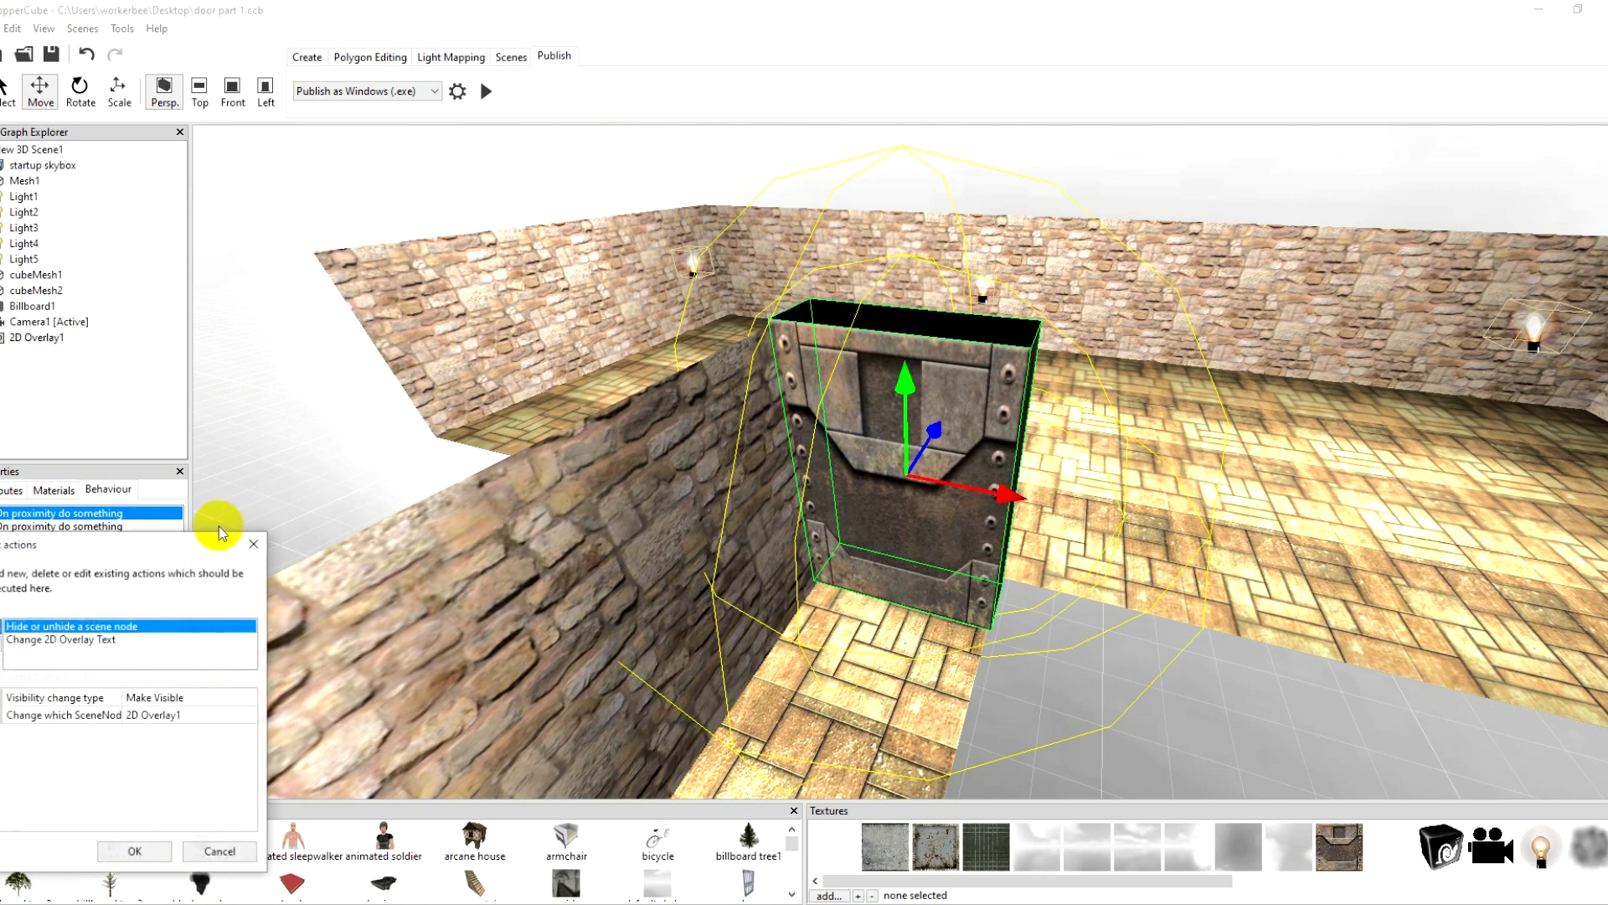
pyautogui.moveTo(181, 549); pyautogui.dragTo(323, 492)
pyautogui.click(402, 491)
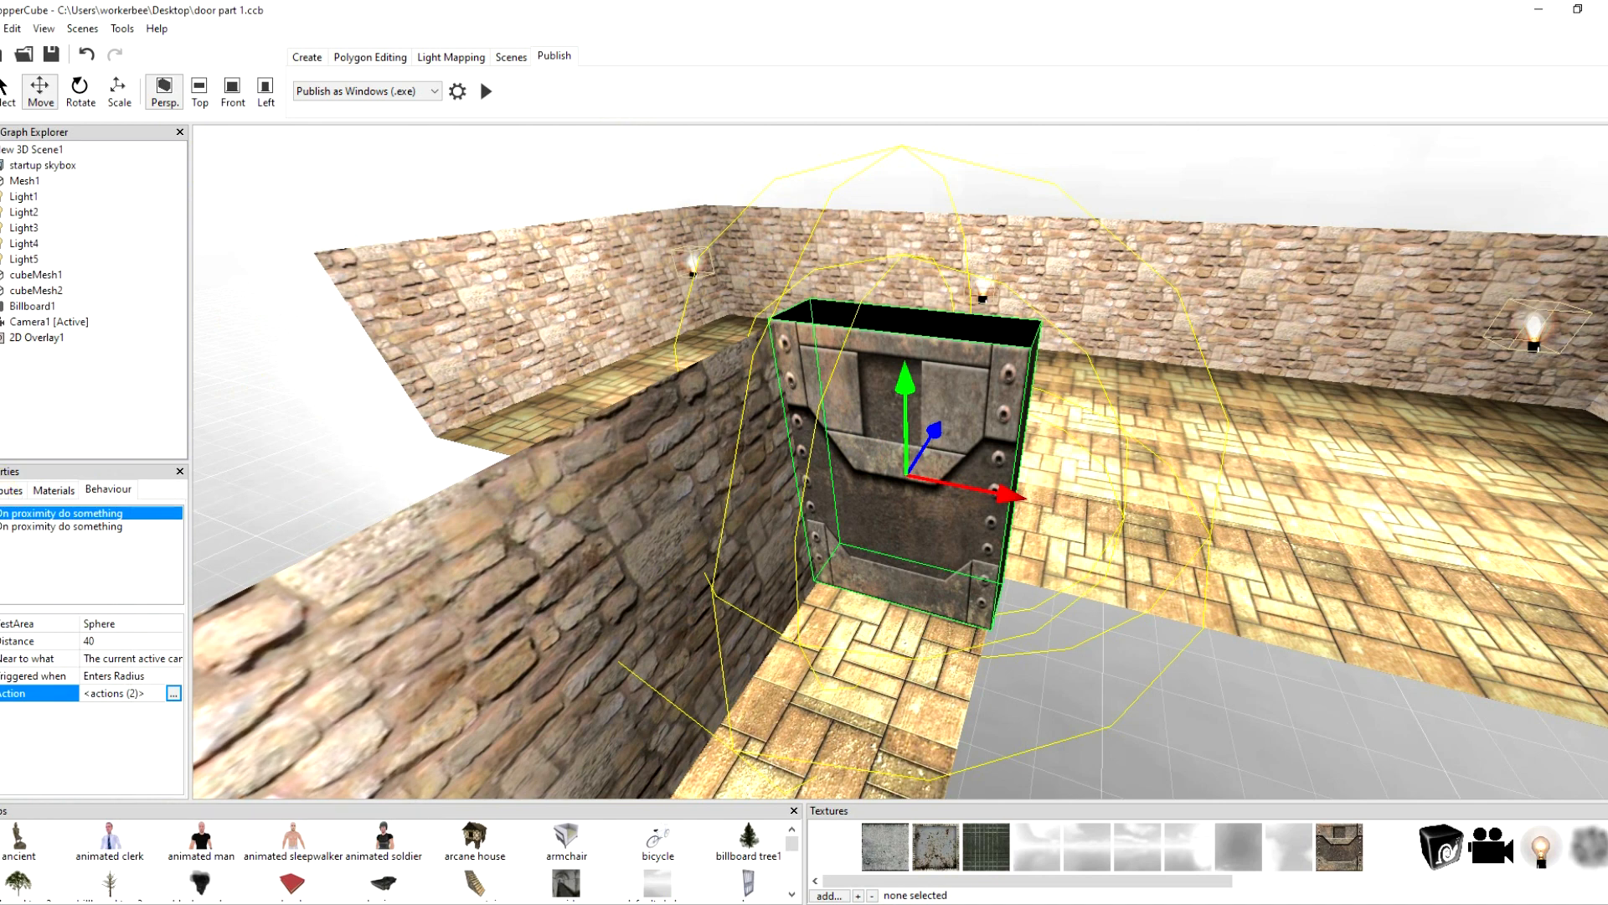
# Step: Slide the second door sideways out of the doorway, select its position value for copying, and undo the move
pyautogui.moveTo(907, 474); pyautogui.dragTo(1123, 502)
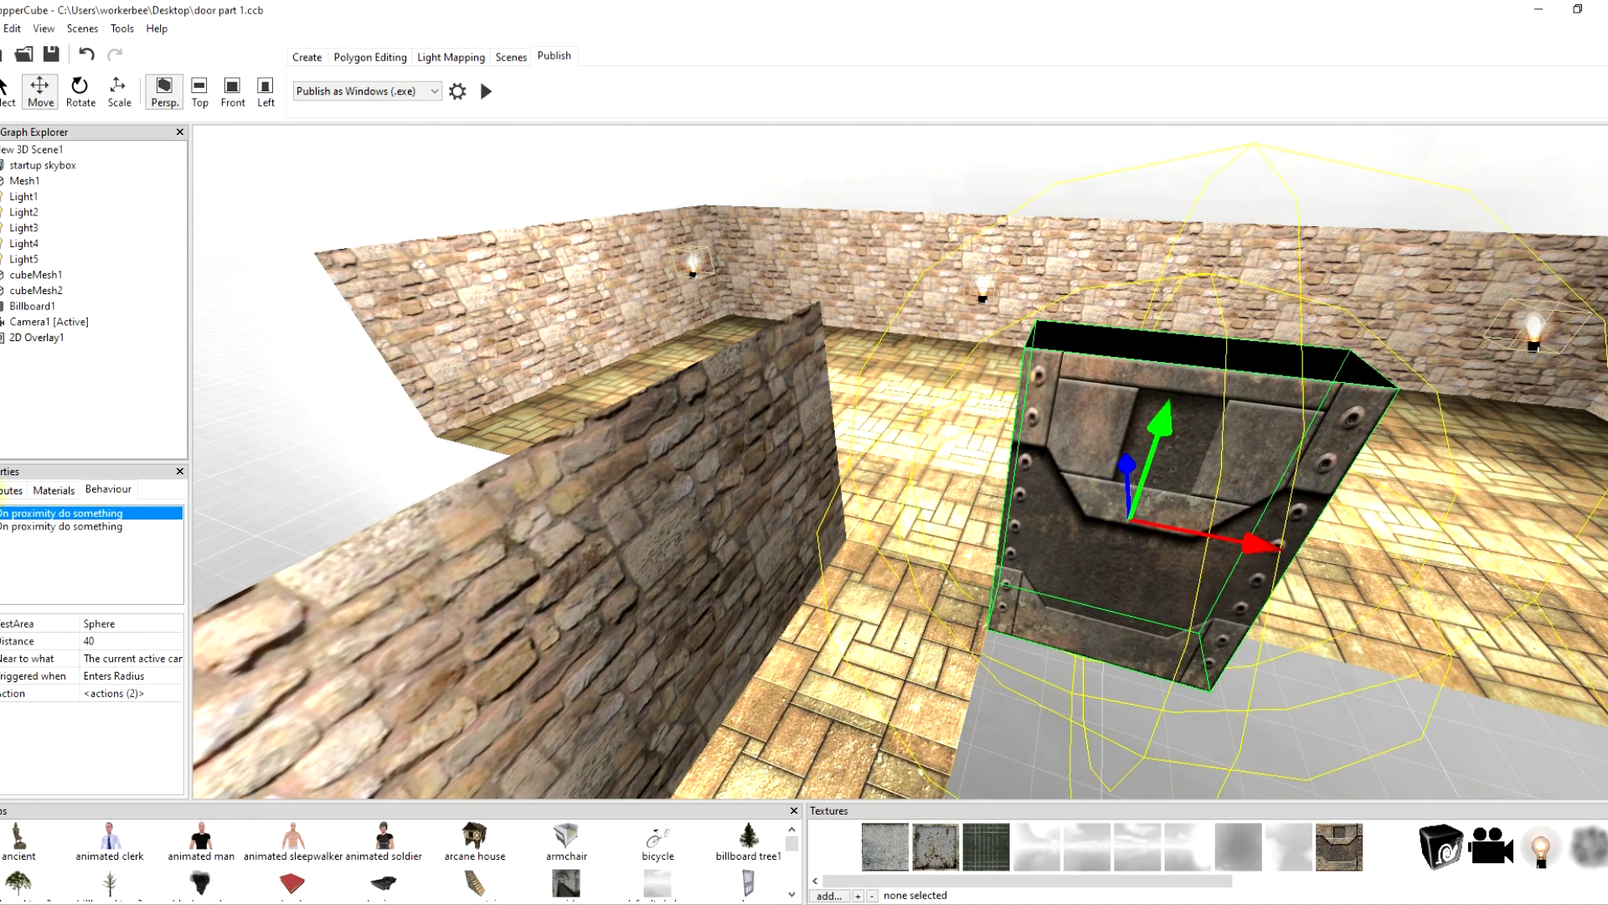
pyautogui.click(89, 555)
pyautogui.click(120, 544)
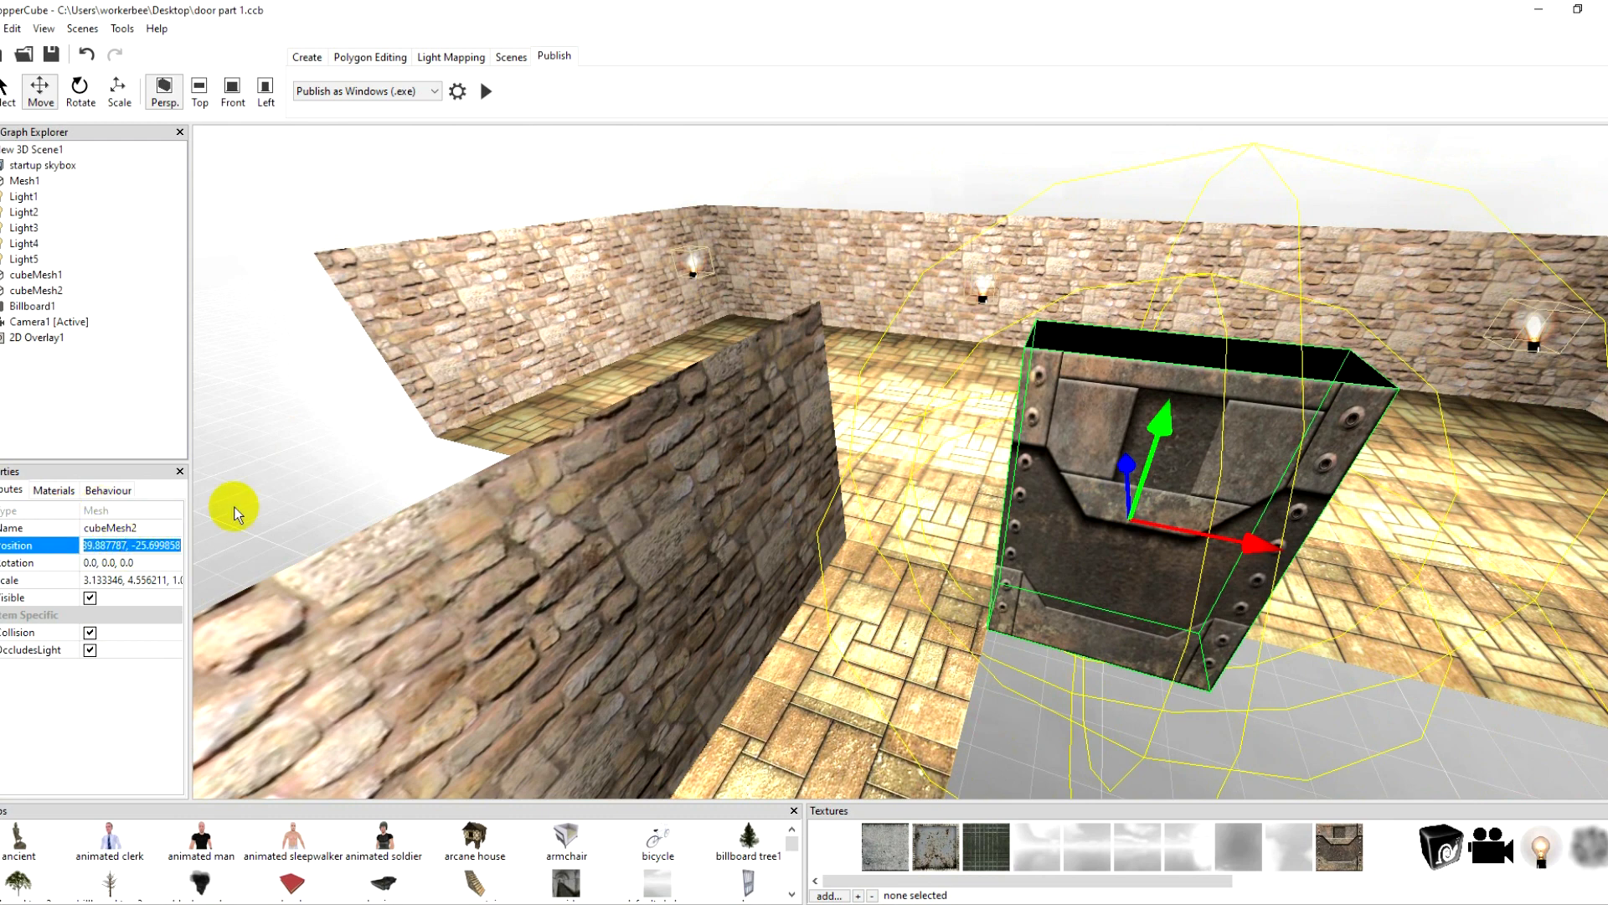
pyautogui.hotkey('ctrl', 'z')
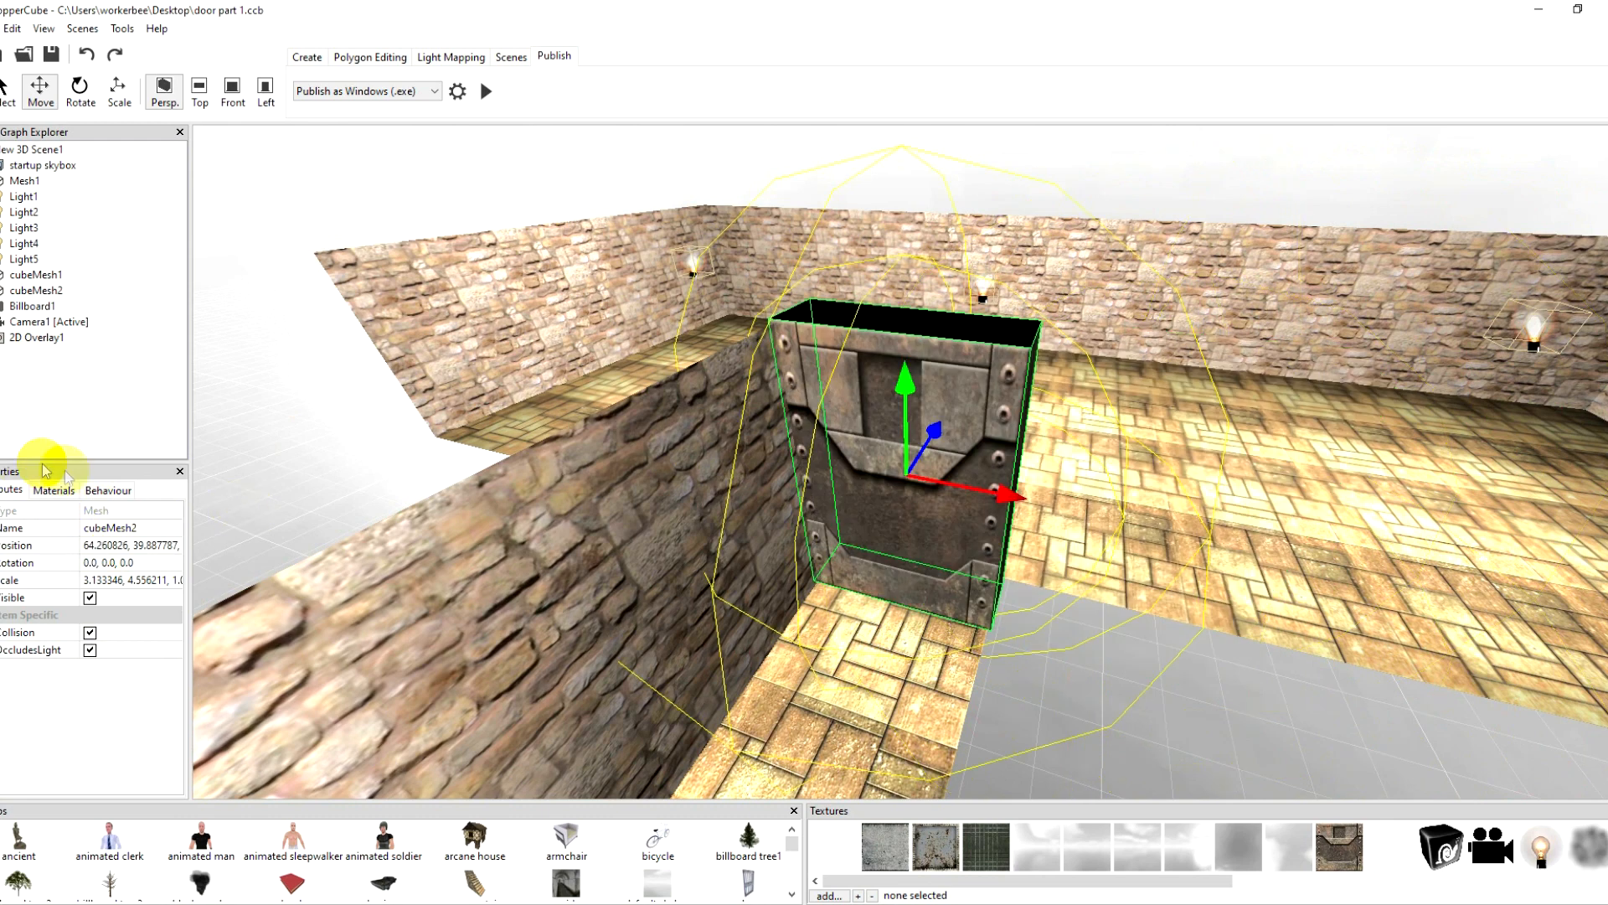
# Step: Add a "When a key is pressed do something" behaviour to the second door and set its key to E
pyautogui.click(109, 490)
pyautogui.click(3, 509)
pyautogui.click(47, 419)
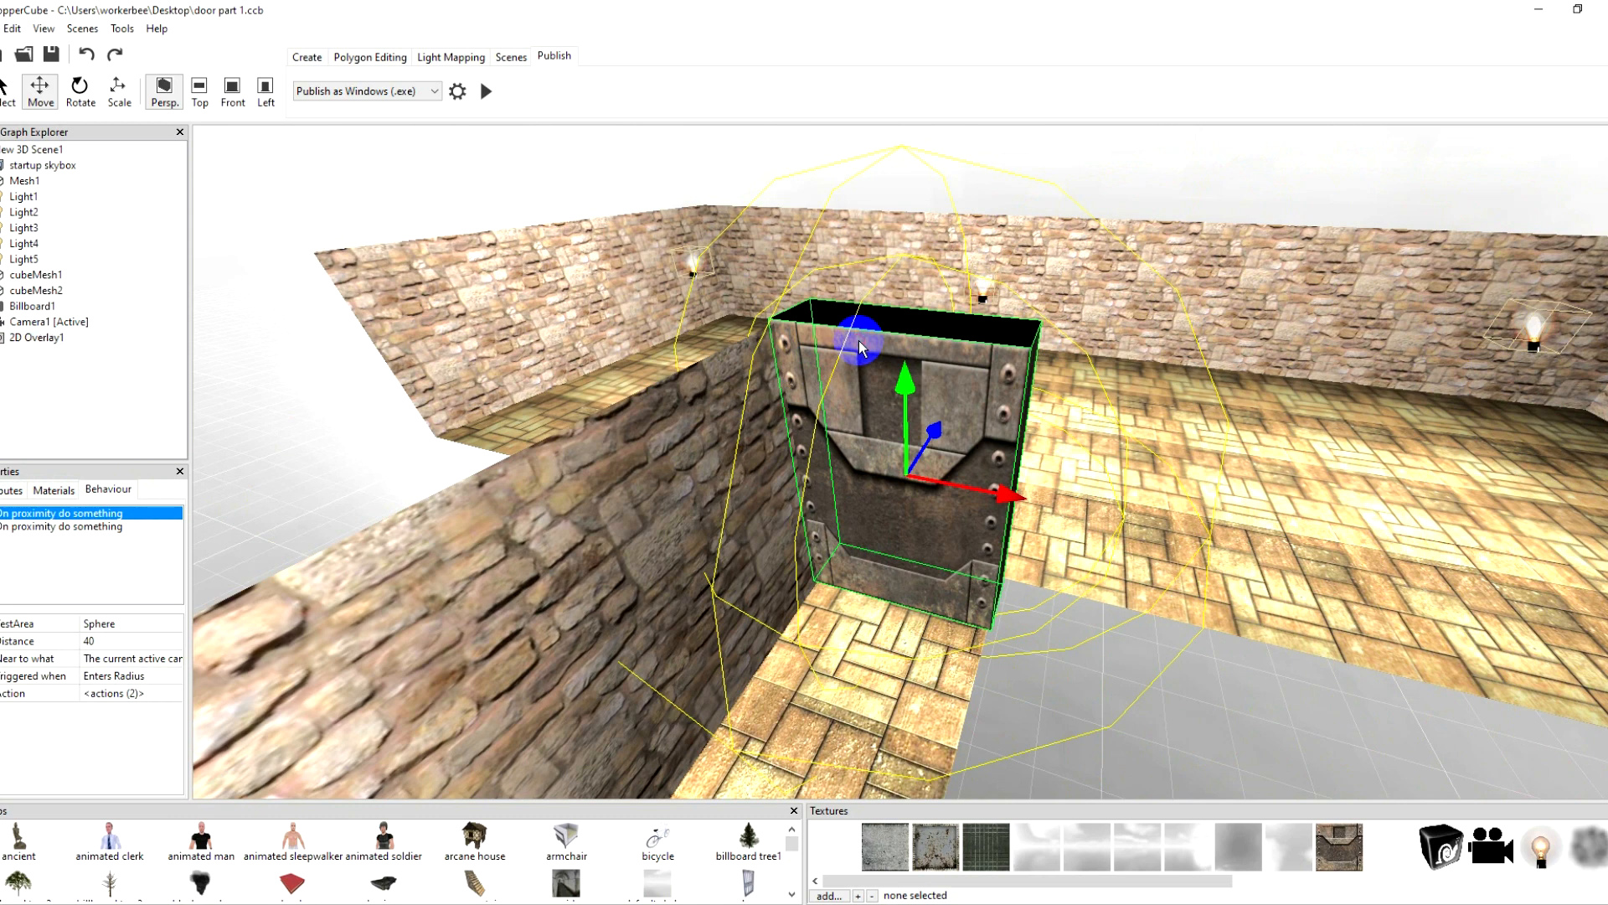
pyautogui.click(3, 509)
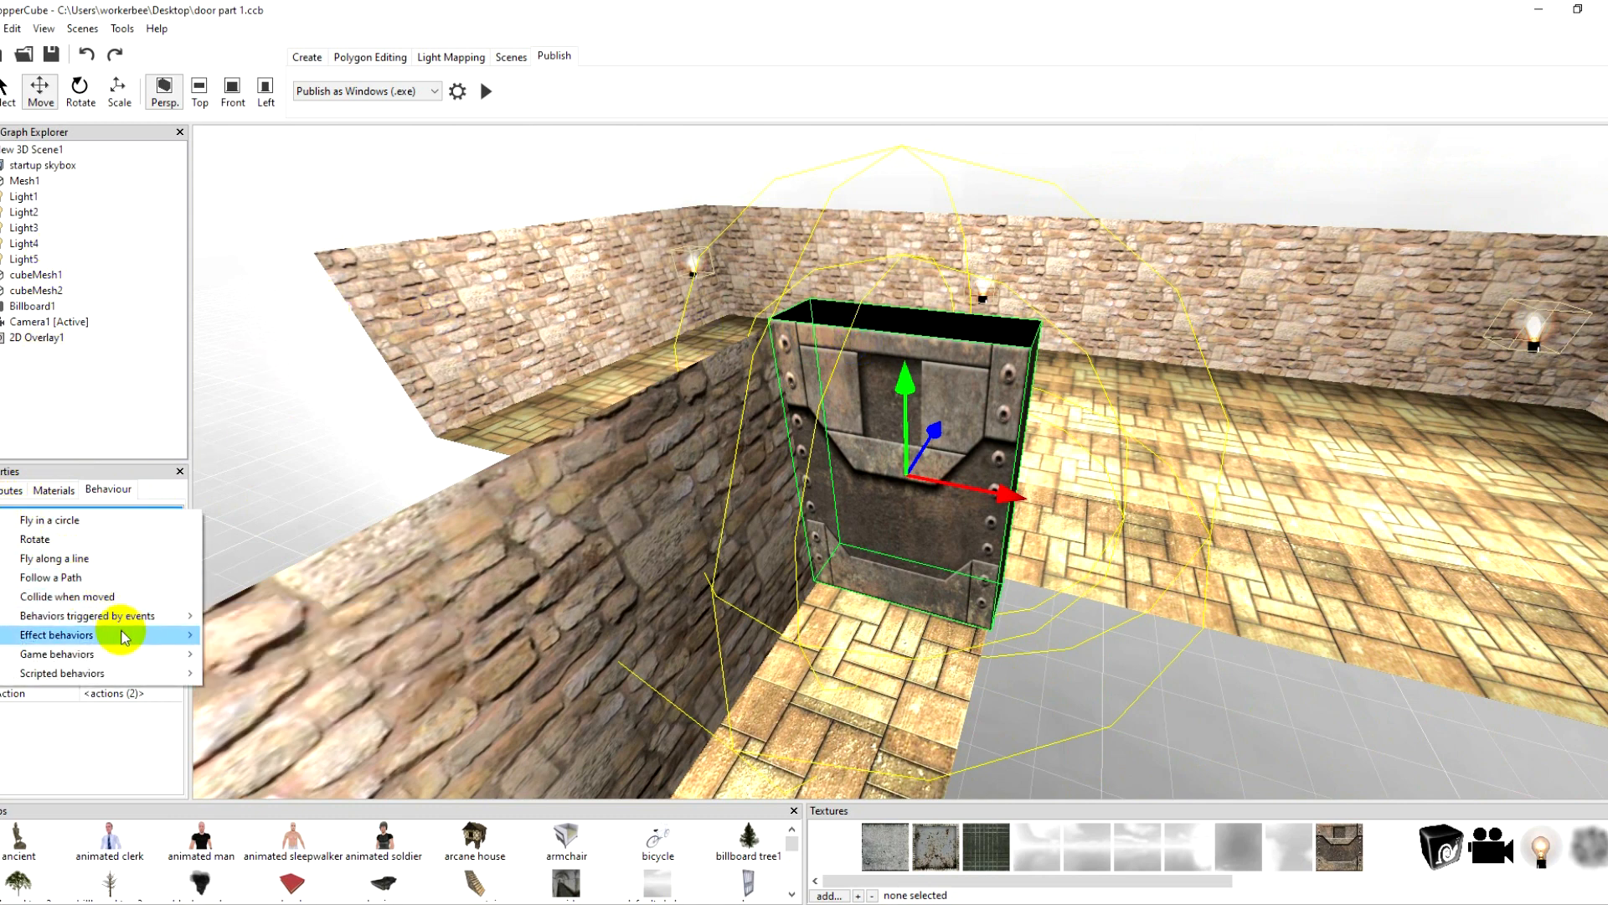
pyautogui.moveTo(167, 616)
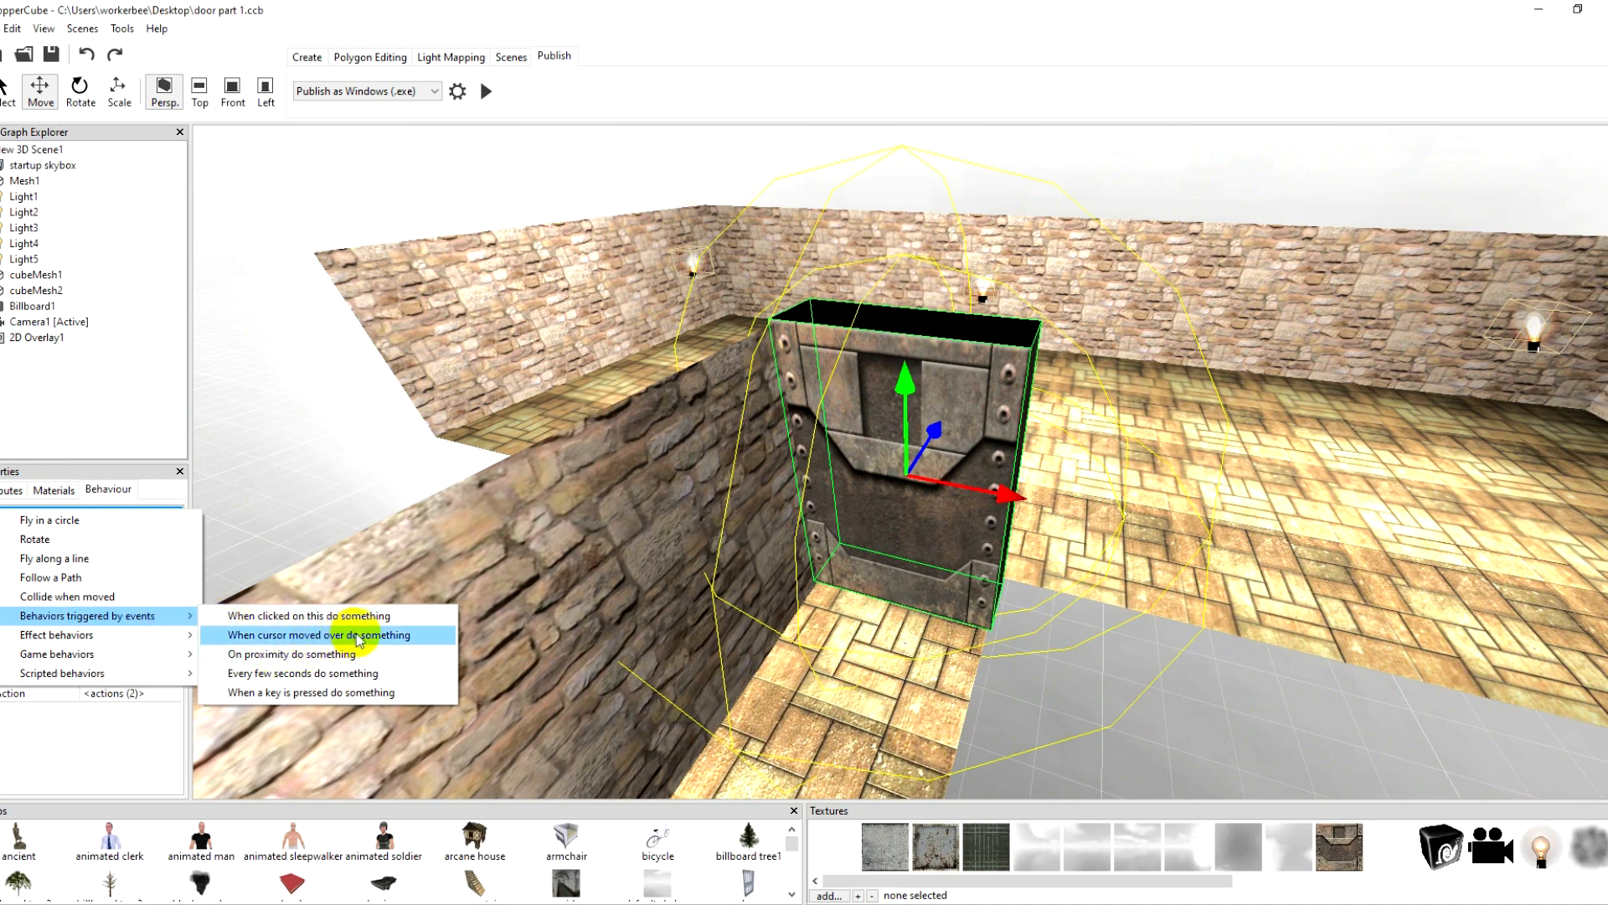
pyautogui.click(392, 692)
pyautogui.click(125, 623)
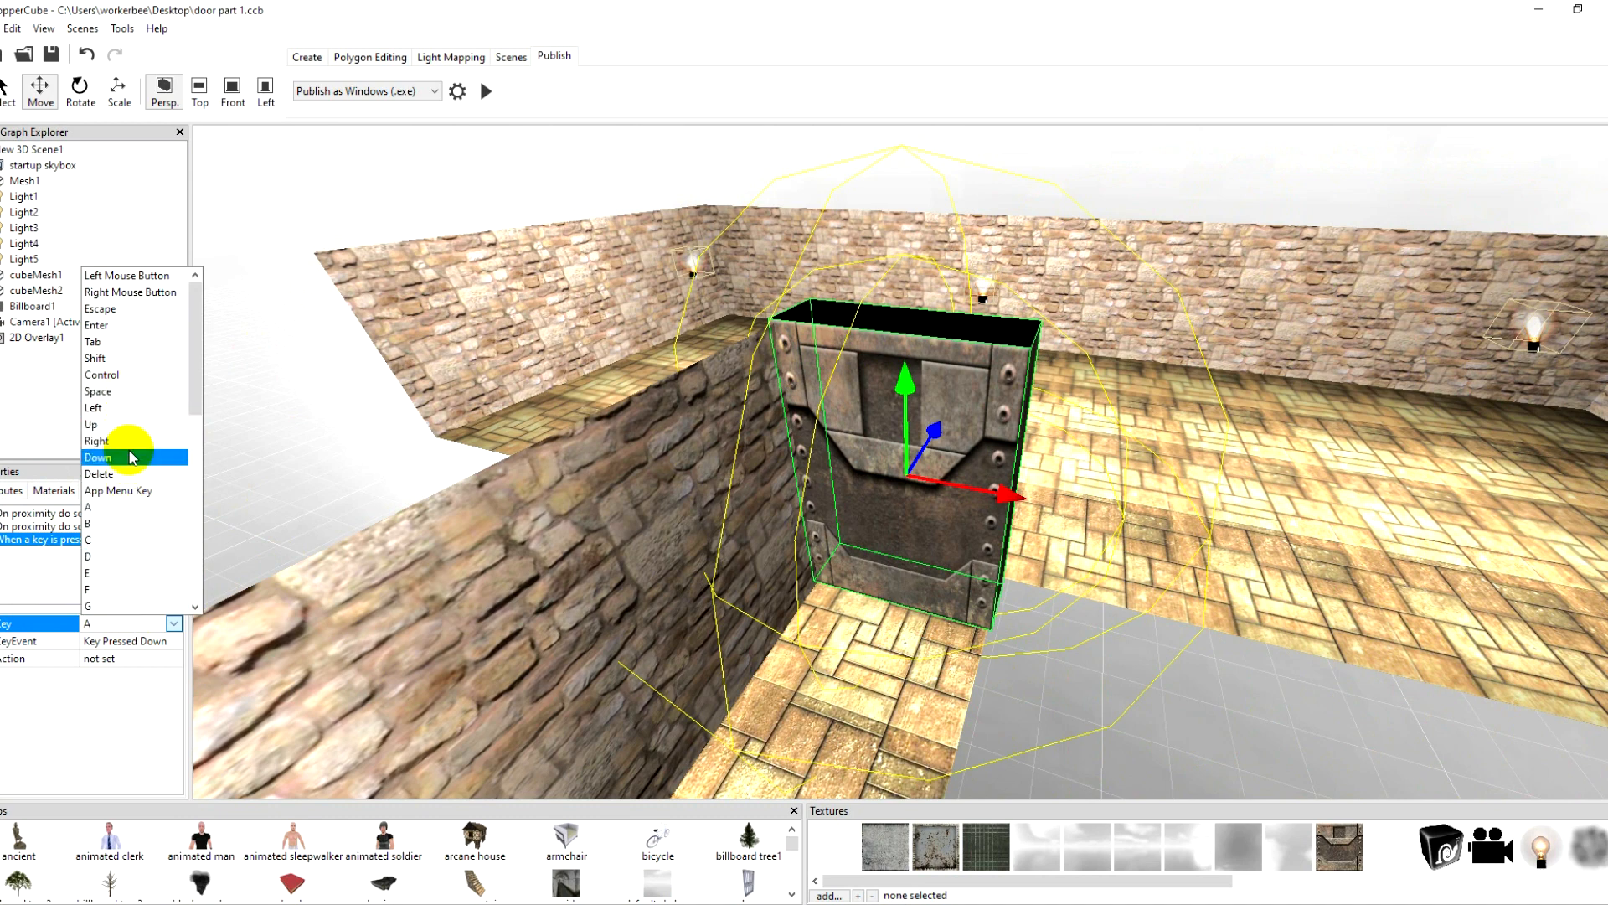
pyautogui.click(113, 573)
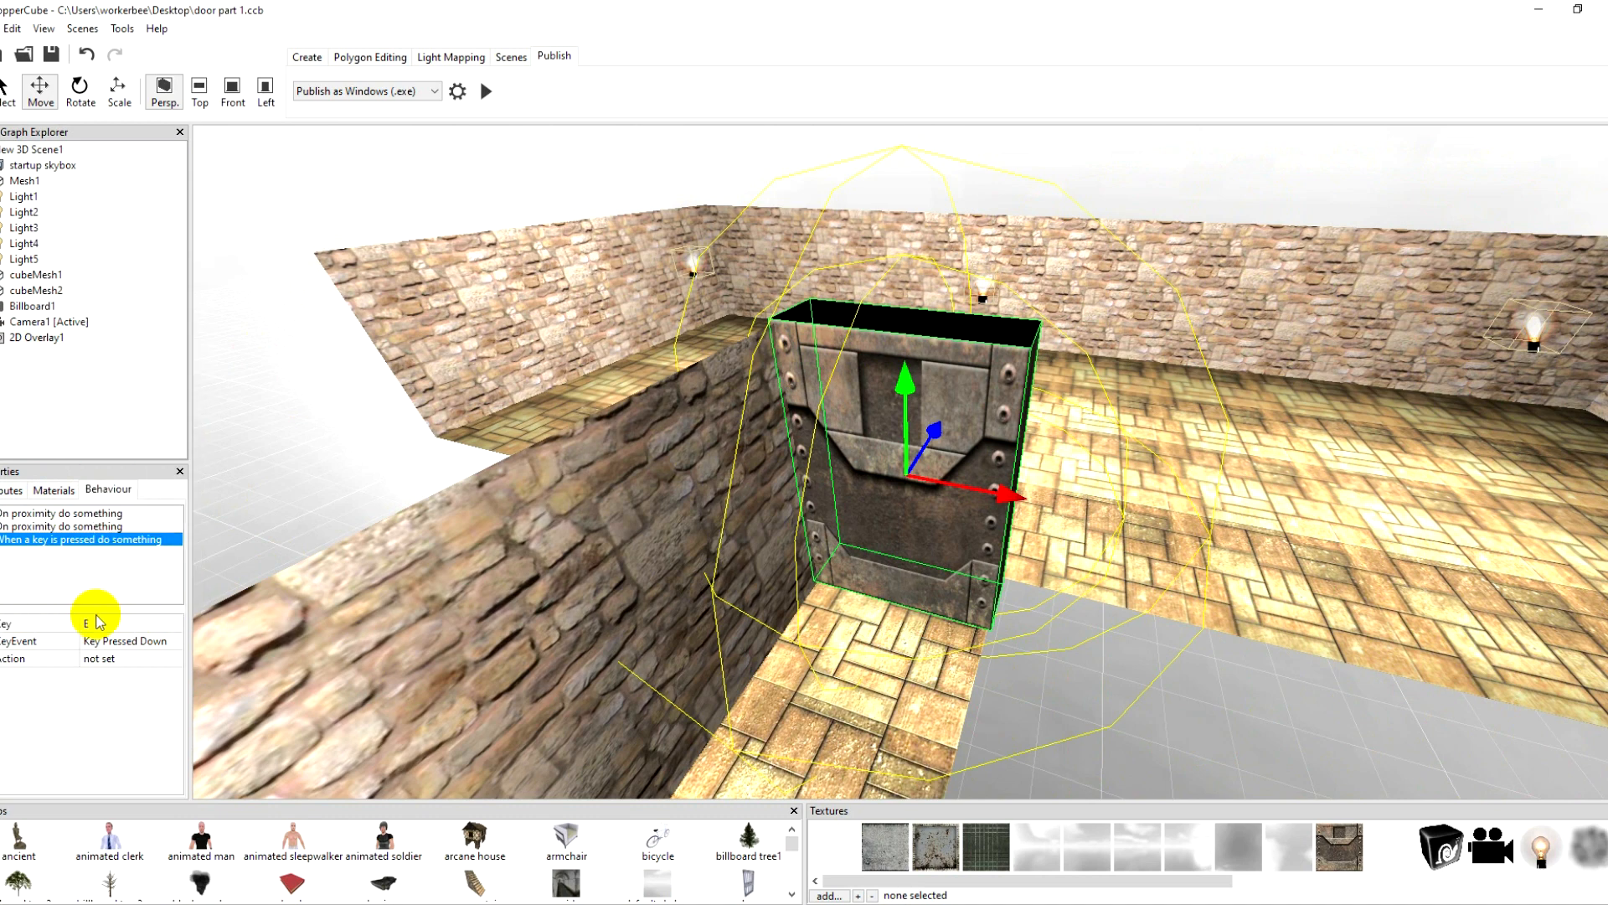
# Step: Give the E key behaviour a "Change position of a scene node" action for cubeMesh2, with its position filled in, and save it
pyautogui.click(174, 660)
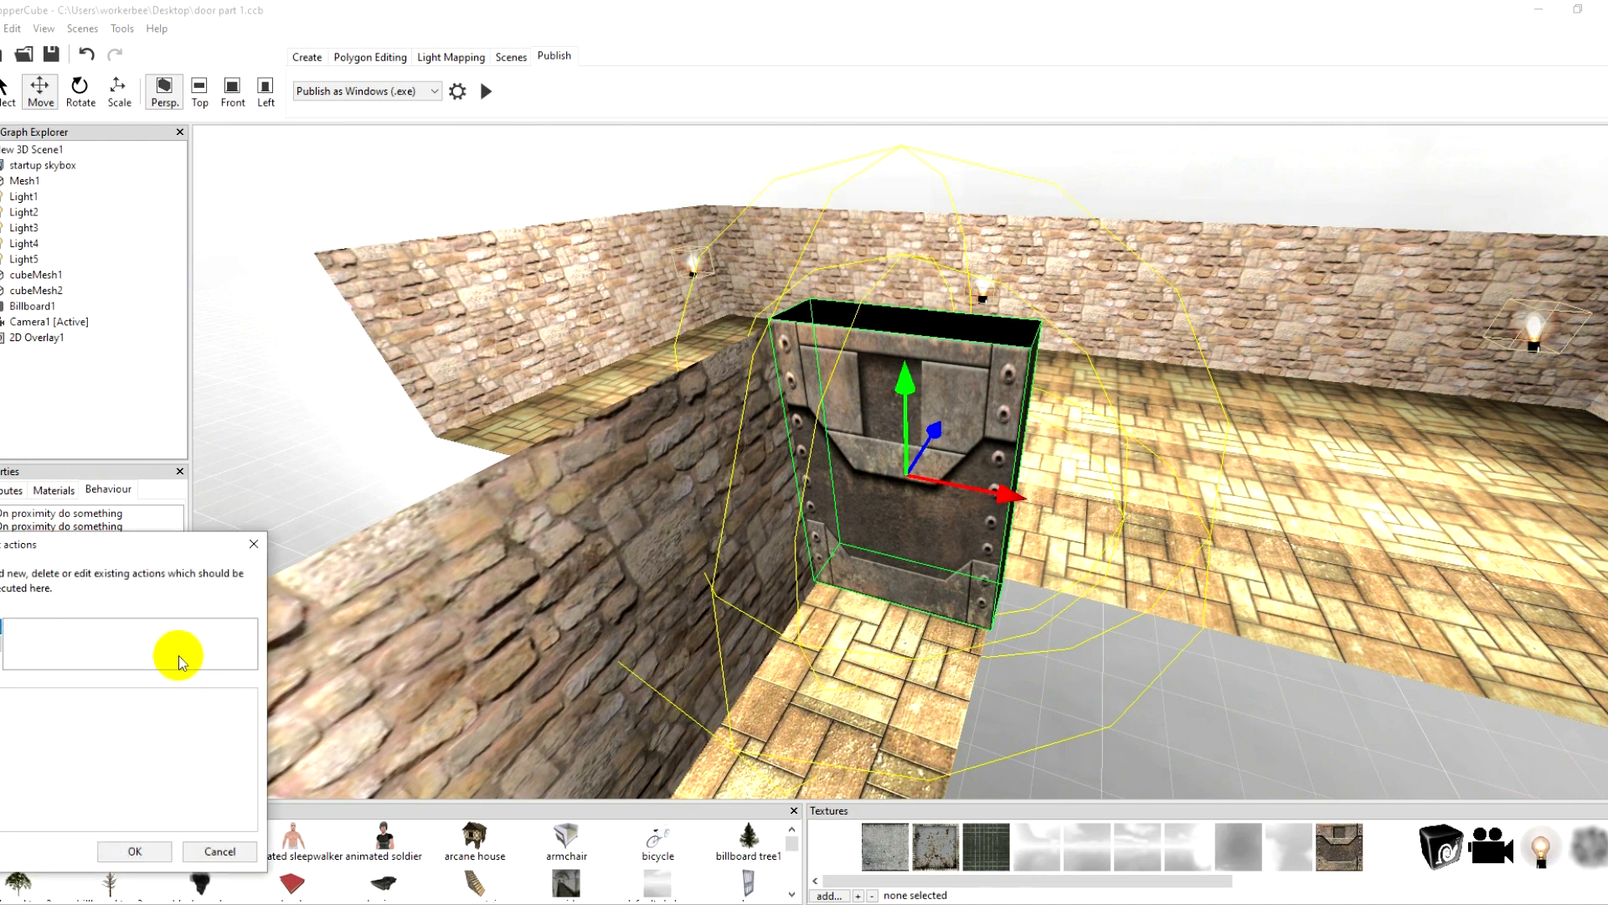
pyautogui.click(12, 621)
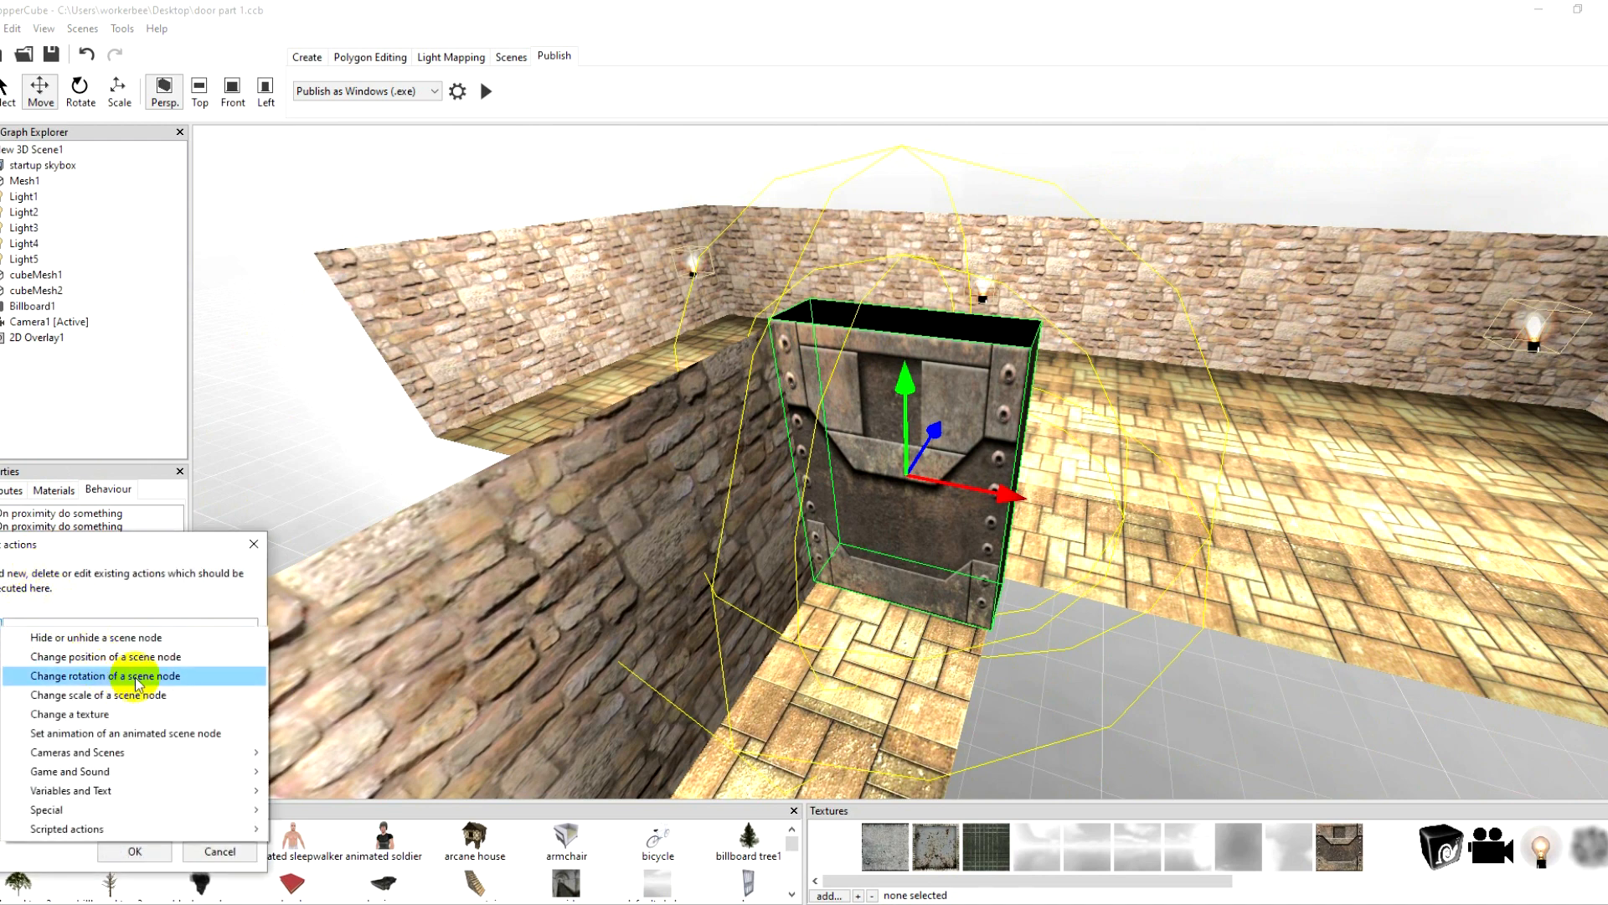
pyautogui.click(174, 657)
pyautogui.click(175, 715)
pyautogui.click(175, 714)
pyautogui.click(179, 747)
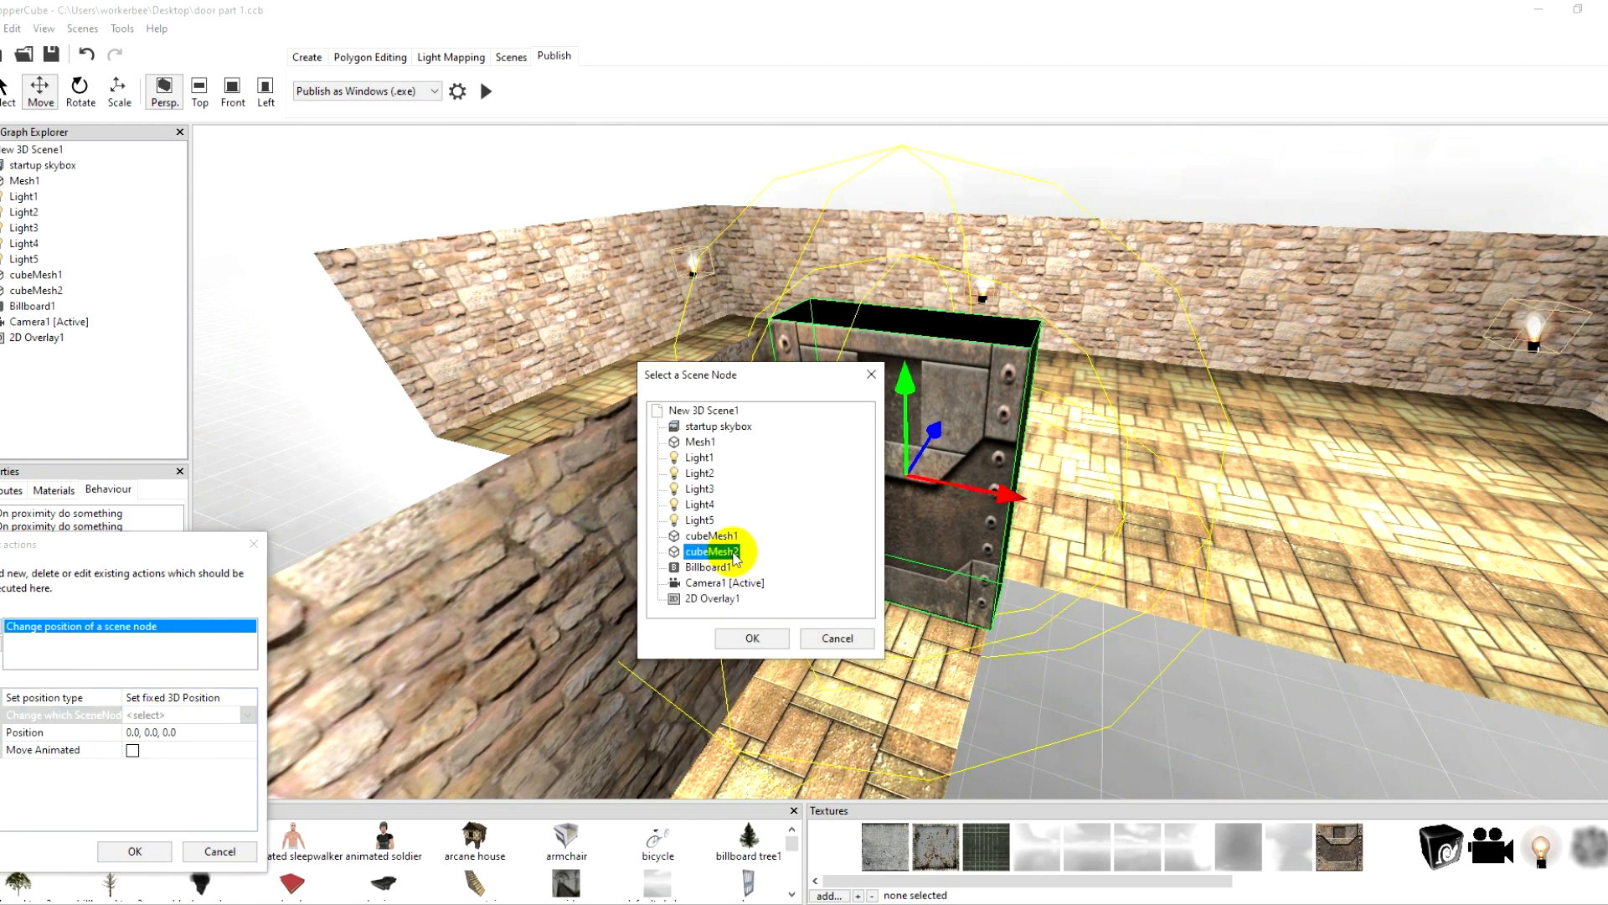
pyautogui.click(752, 638)
pyautogui.click(192, 732)
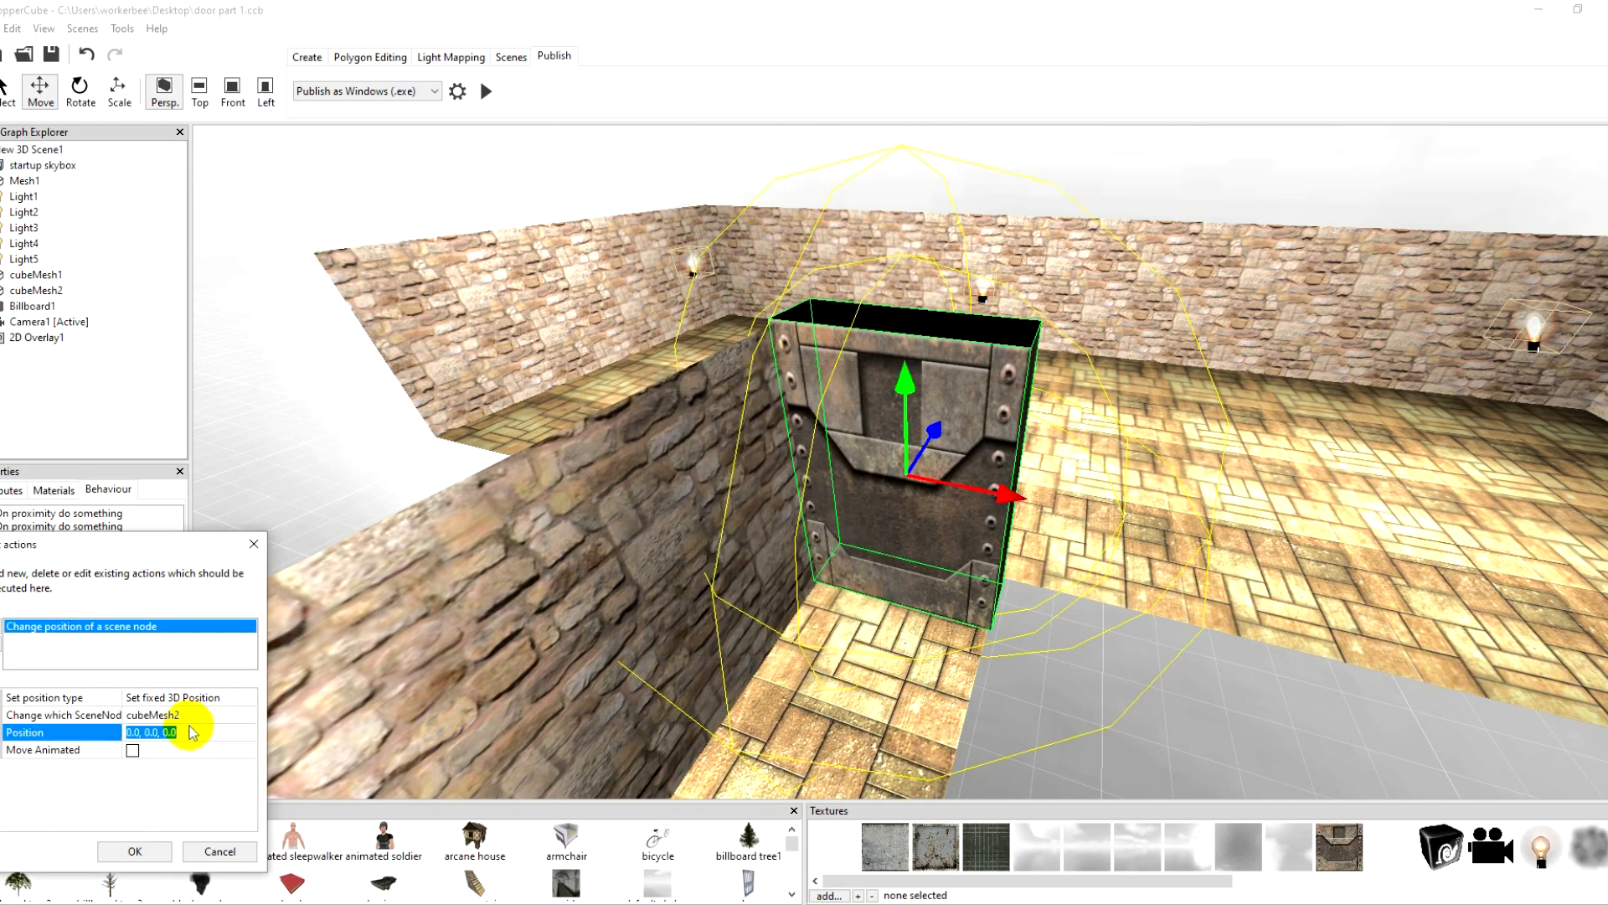
pyautogui.click(135, 850)
pyautogui.click(138, 848)
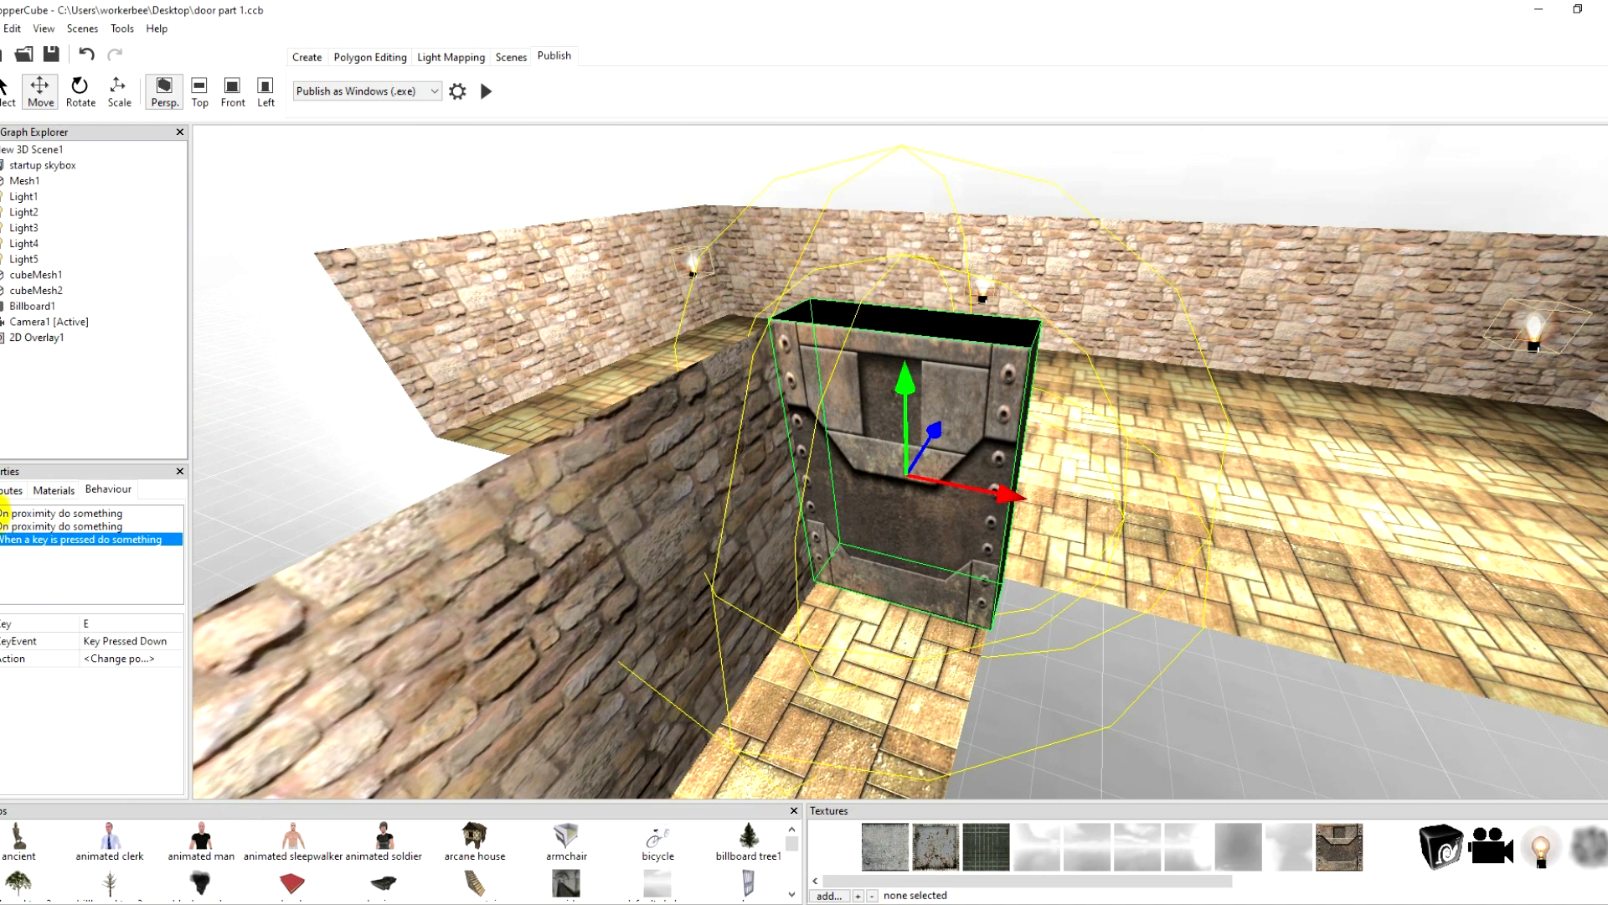
# Step: Select the second door's closed position value in its attributes for copying
pyautogui.click(11, 491)
pyautogui.click(143, 580)
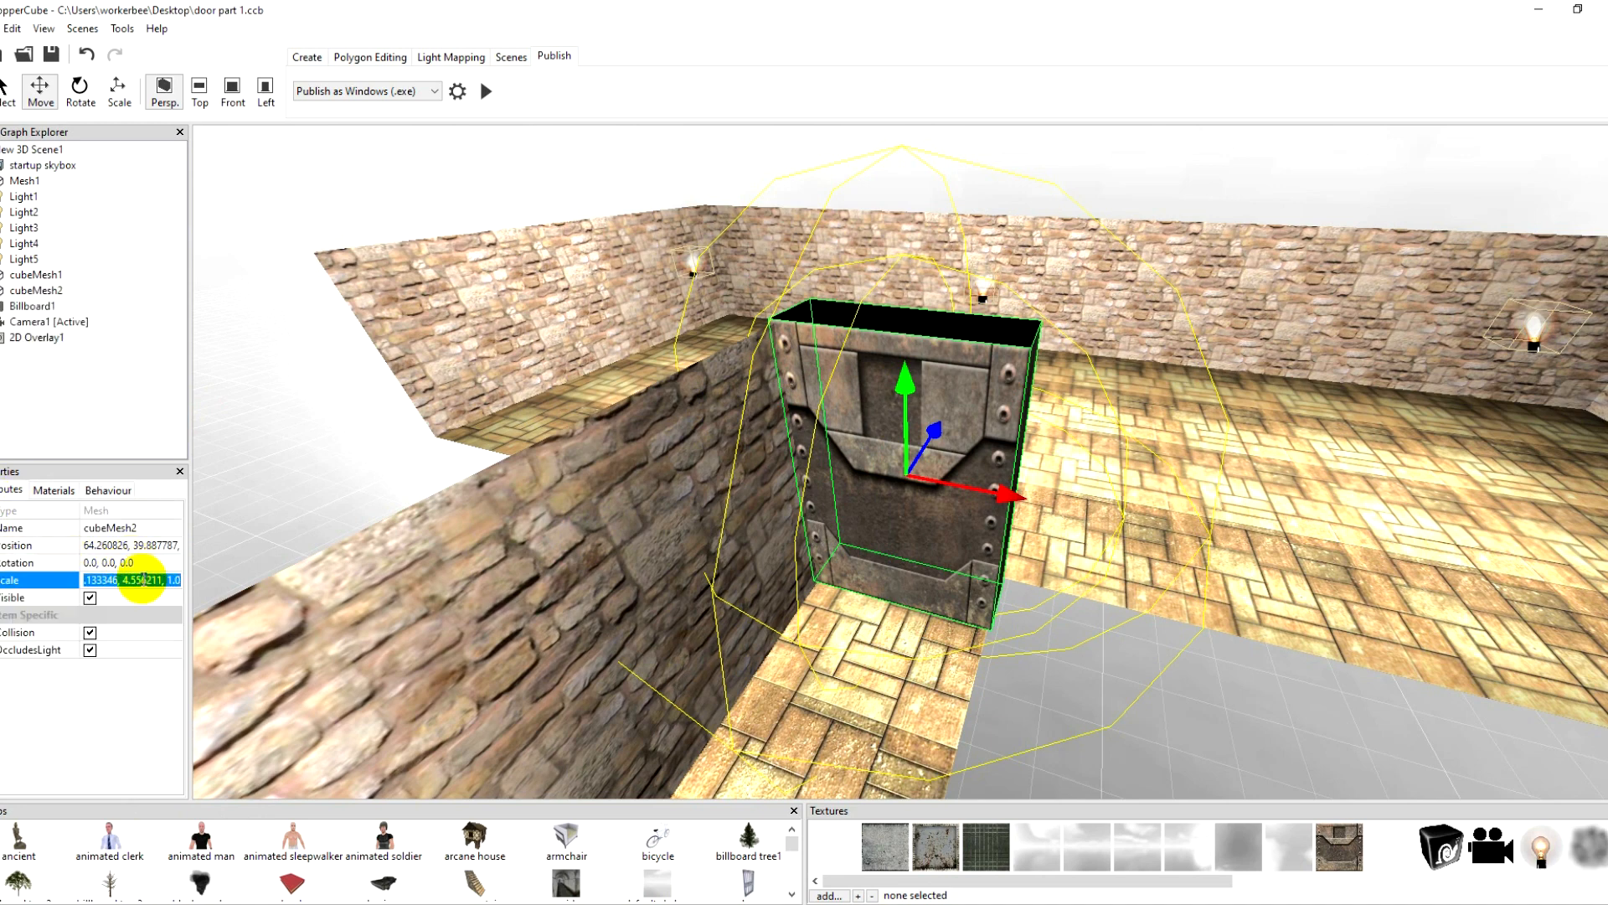
pyautogui.click(144, 545)
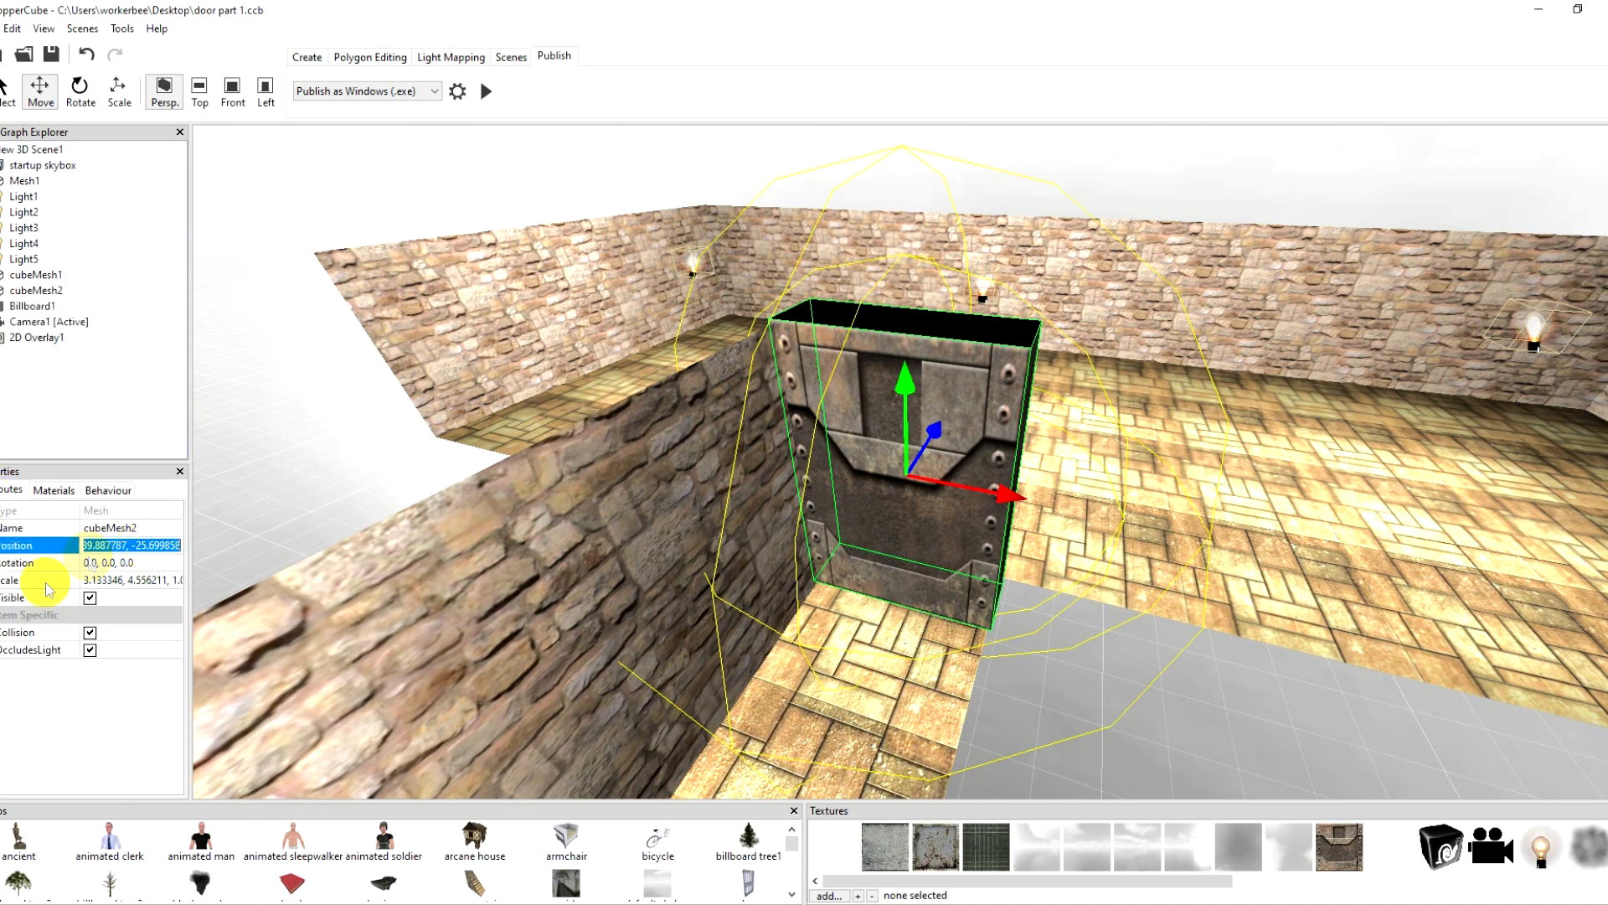
# Step: Reopen the Leaves Radius behaviour's actions and make cubeMesh2 the scene node of the position change
pyautogui.click(108, 489)
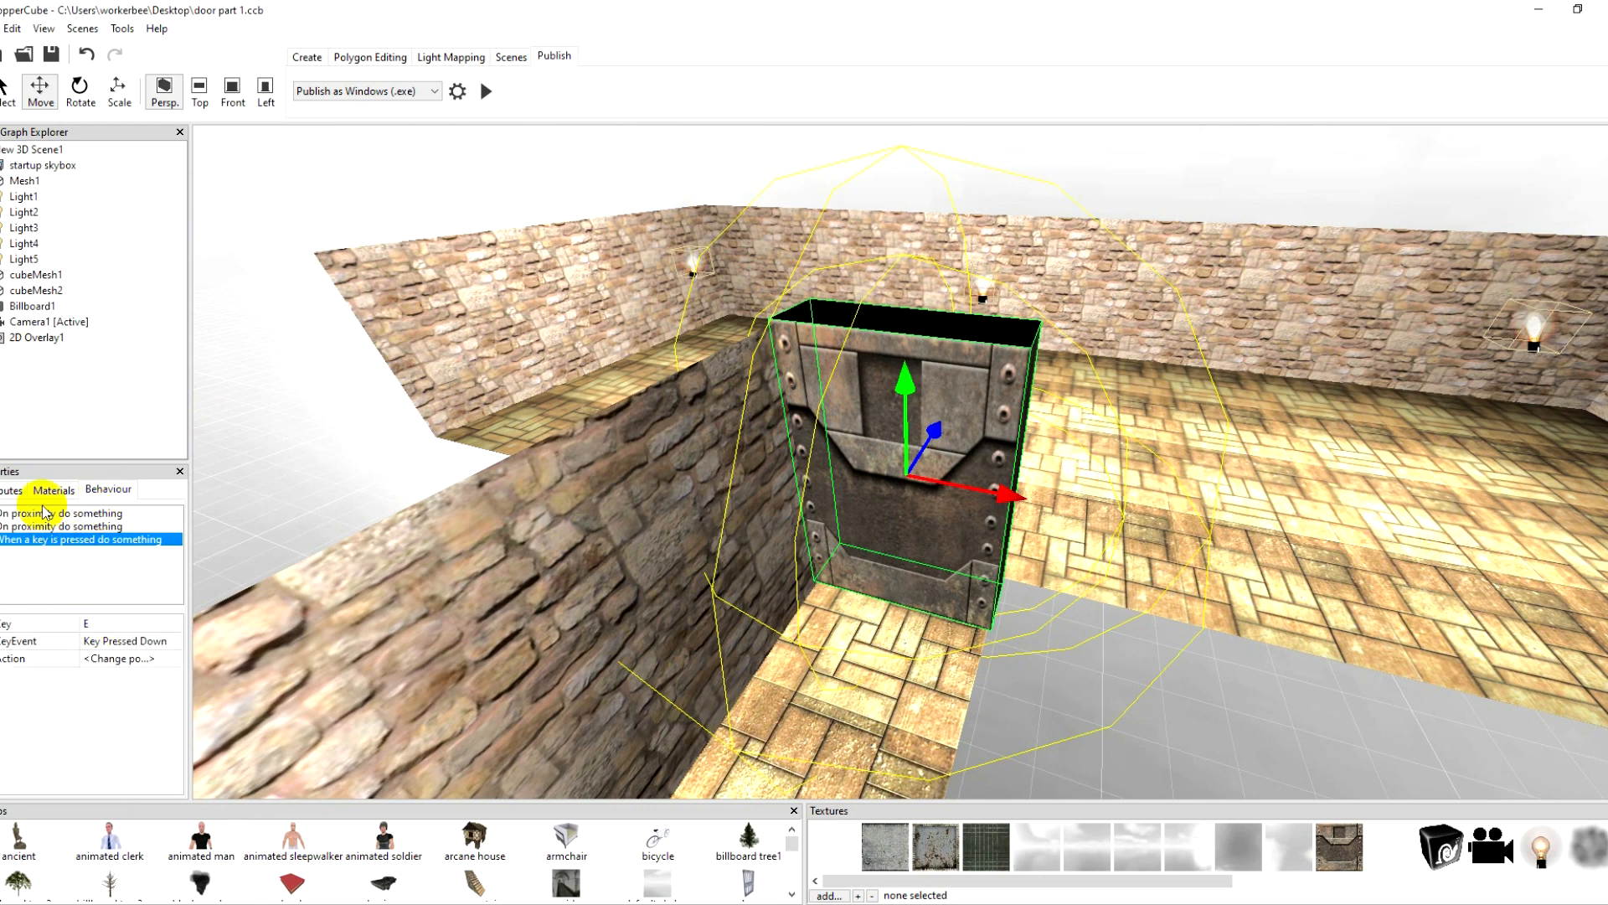
pyautogui.click(69, 529)
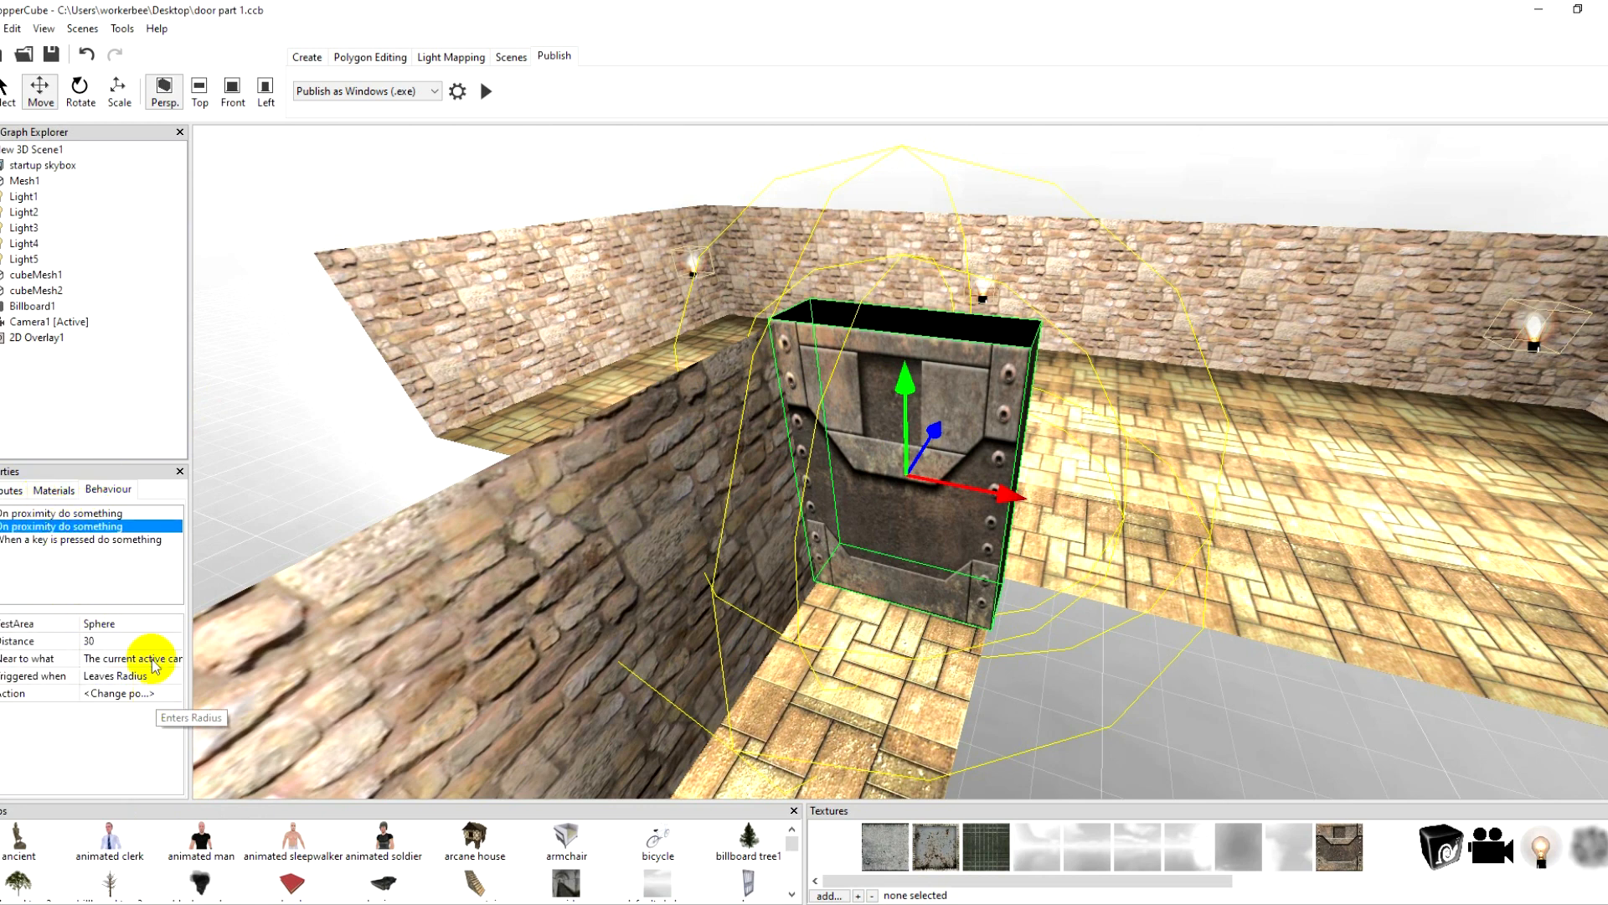
pyautogui.click(170, 695)
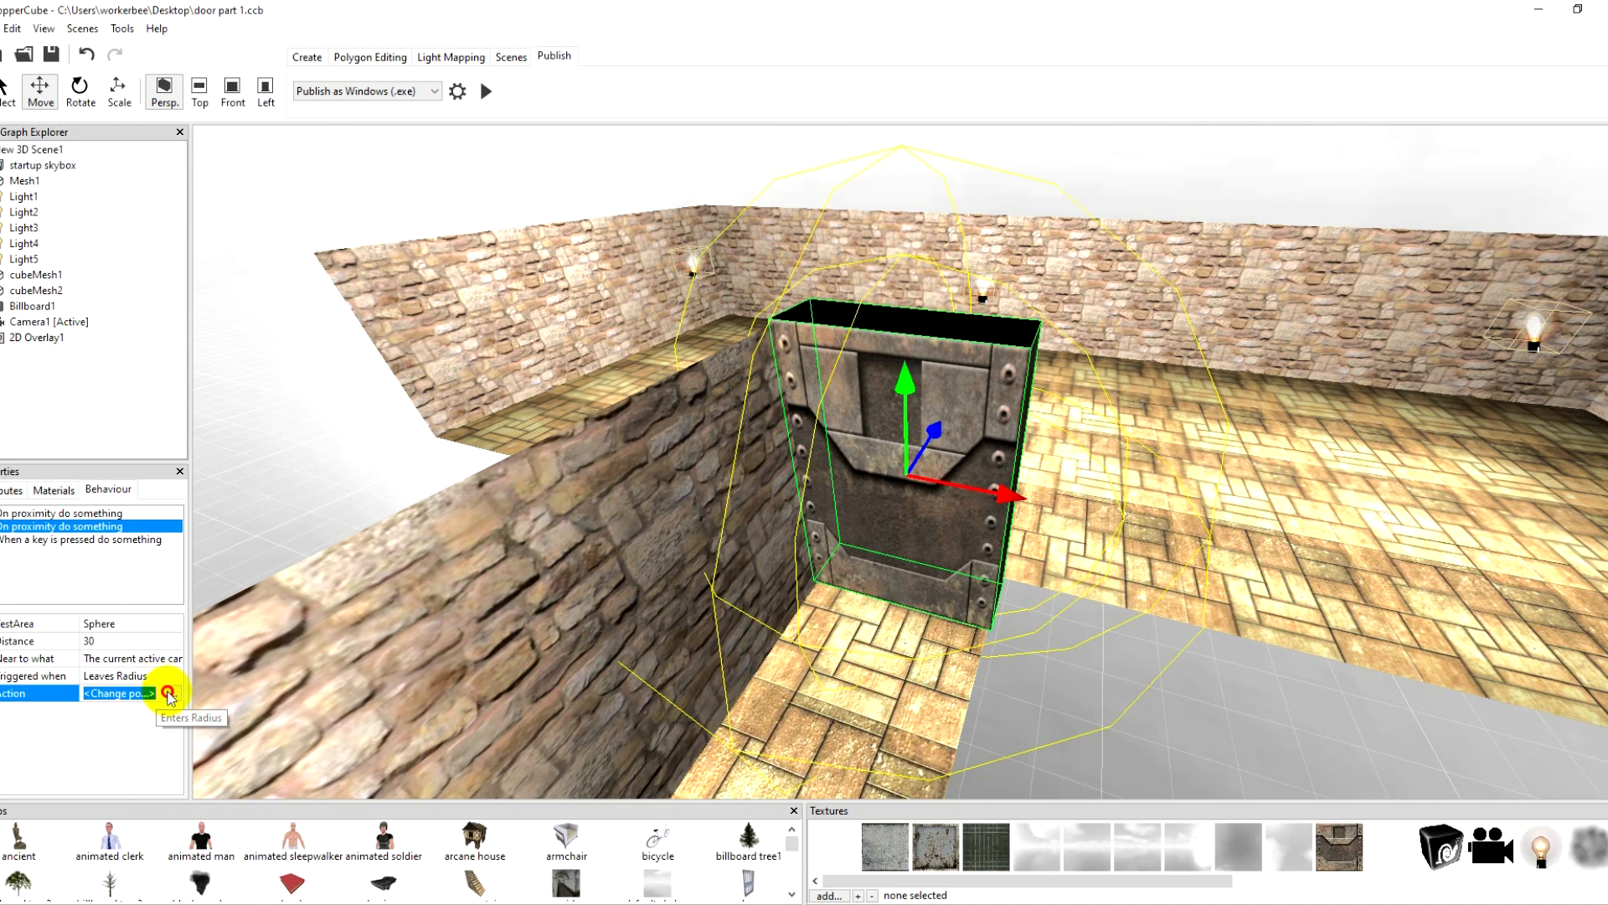
pyautogui.click(171, 694)
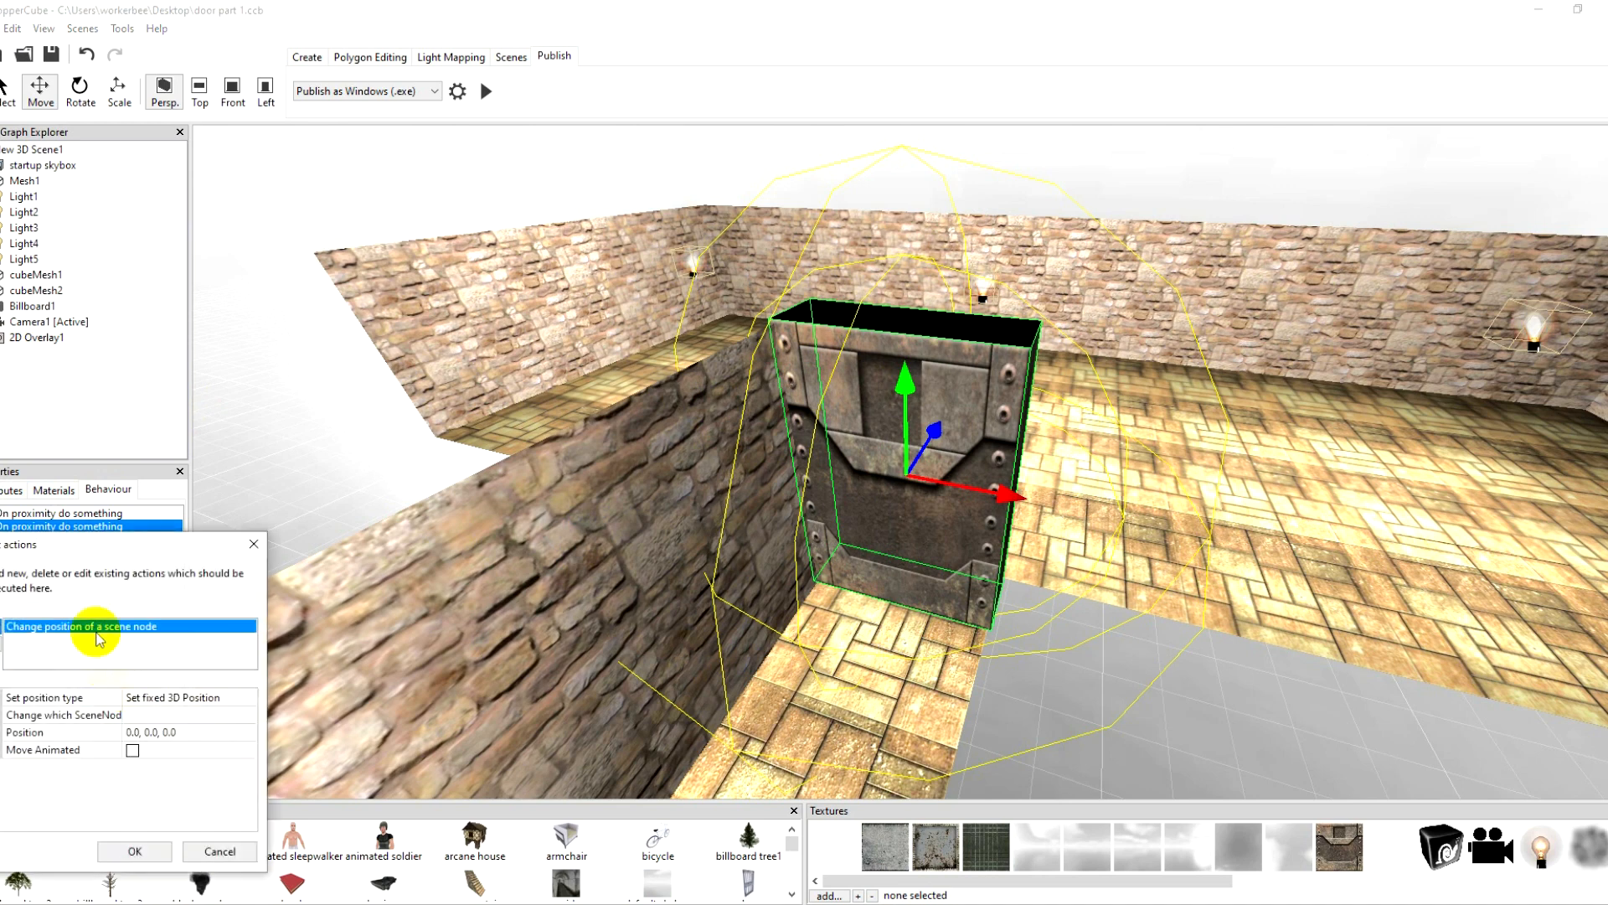
pyautogui.click(209, 713)
pyautogui.click(193, 717)
pyautogui.click(186, 748)
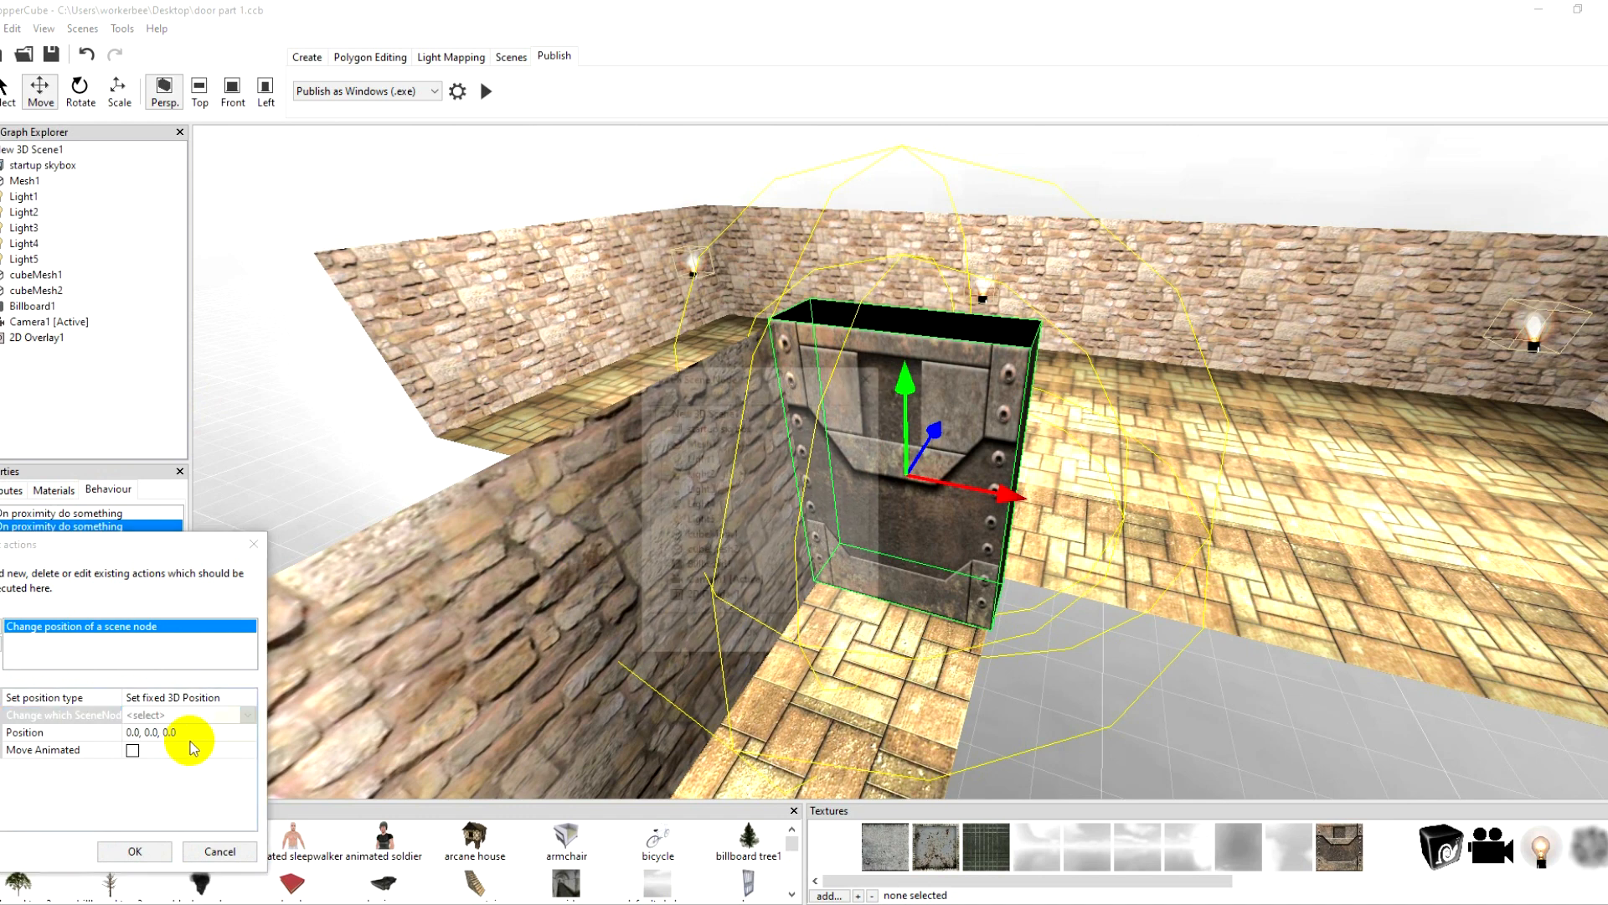
pyautogui.click(712, 551)
pyautogui.click(751, 639)
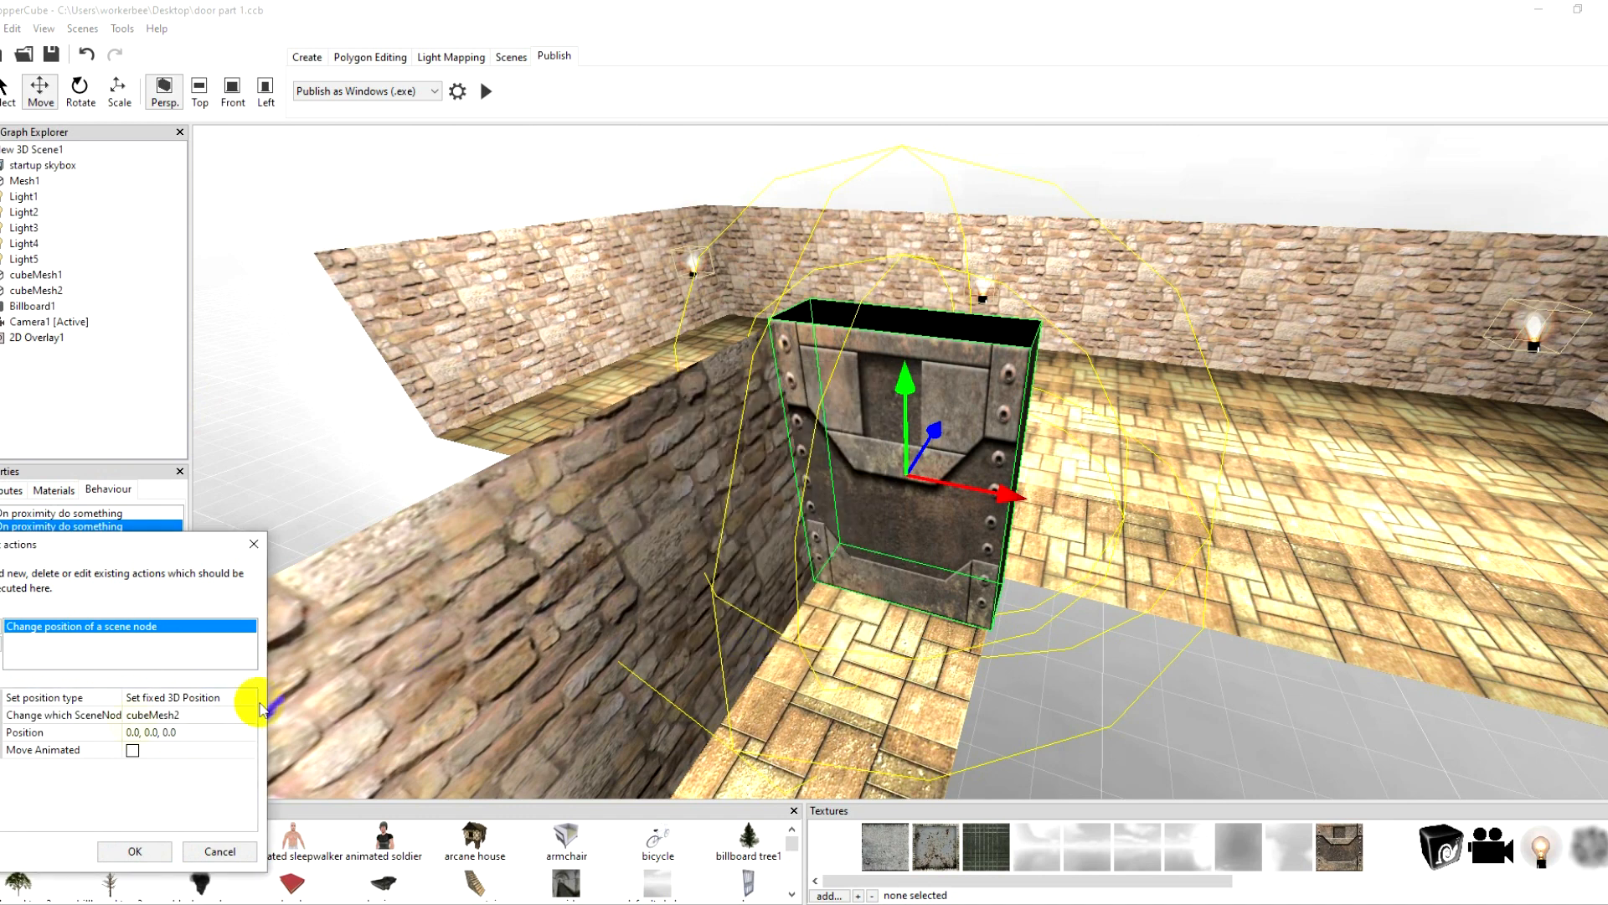
# Step: Set the position change to 64.260826, 39.887787, -25.699858, enable Move Animated, and save the Leaves Radius action
pyautogui.click(163, 733)
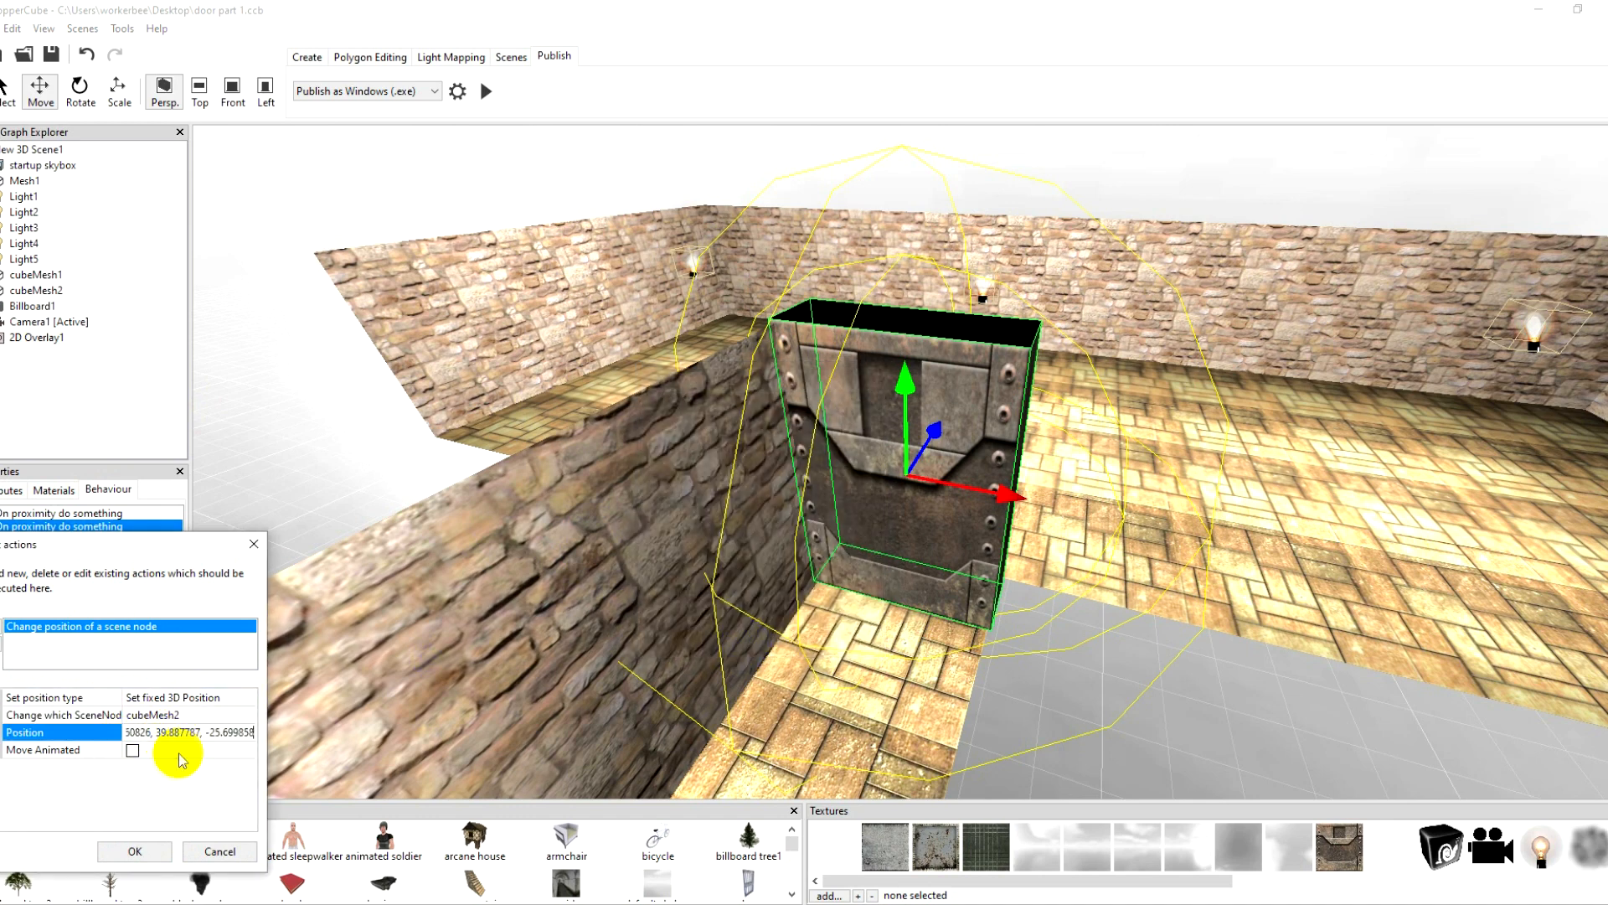
pyautogui.click(133, 750)
pyautogui.click(134, 852)
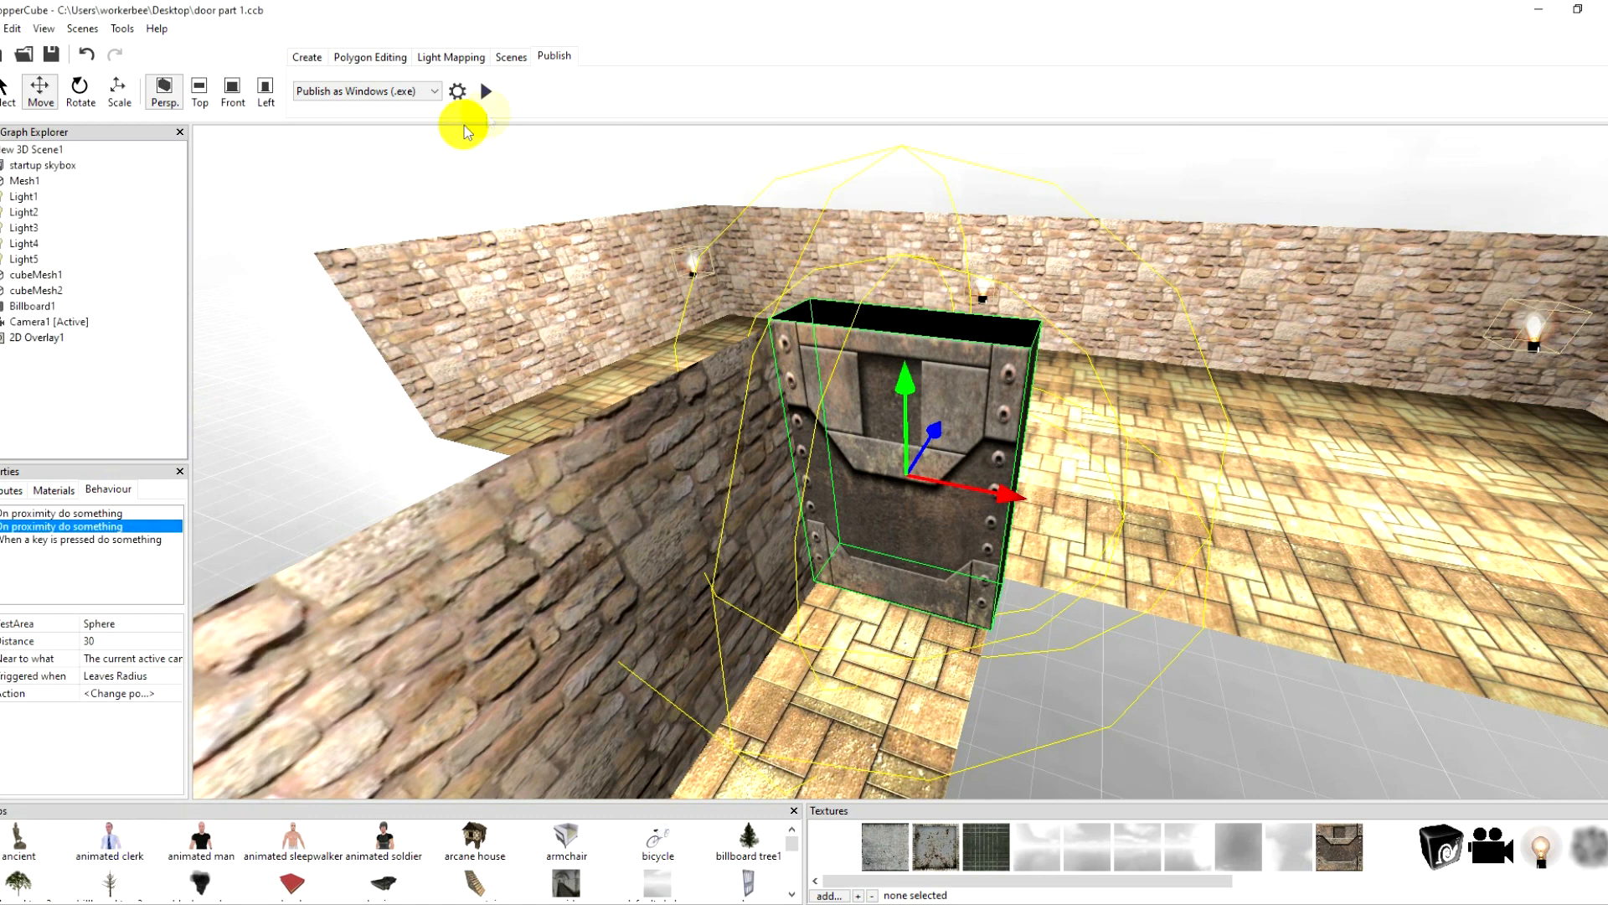
# Step: Test-run the level, walk through both doorways while opening the second door with E, and exit the test
pyautogui.click(493, 99)
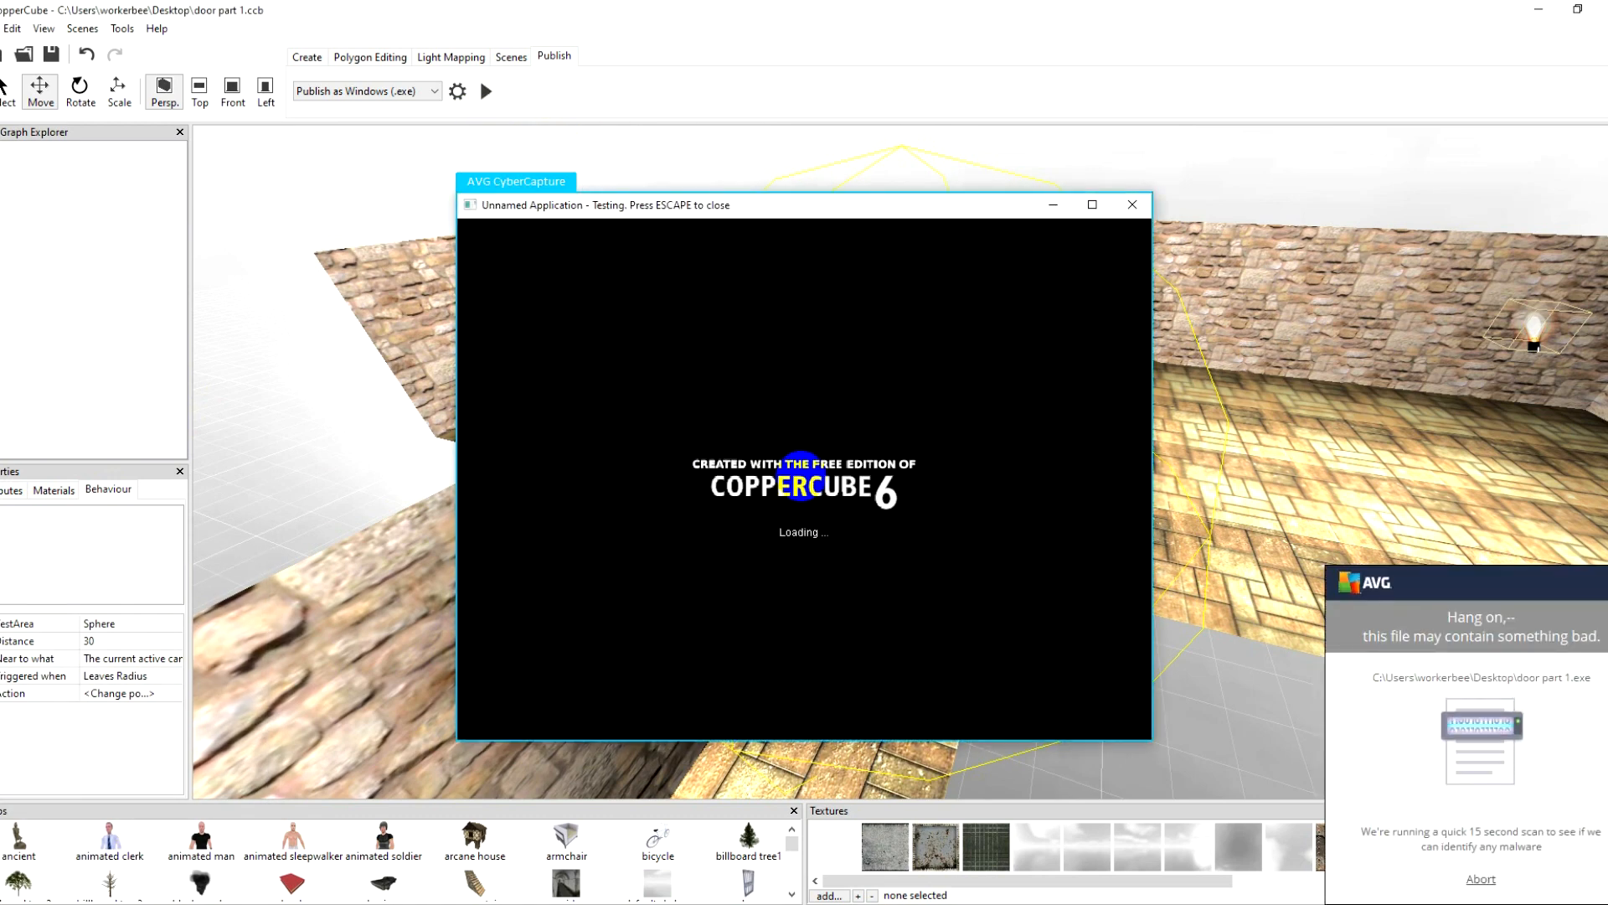
pyautogui.press('Up')
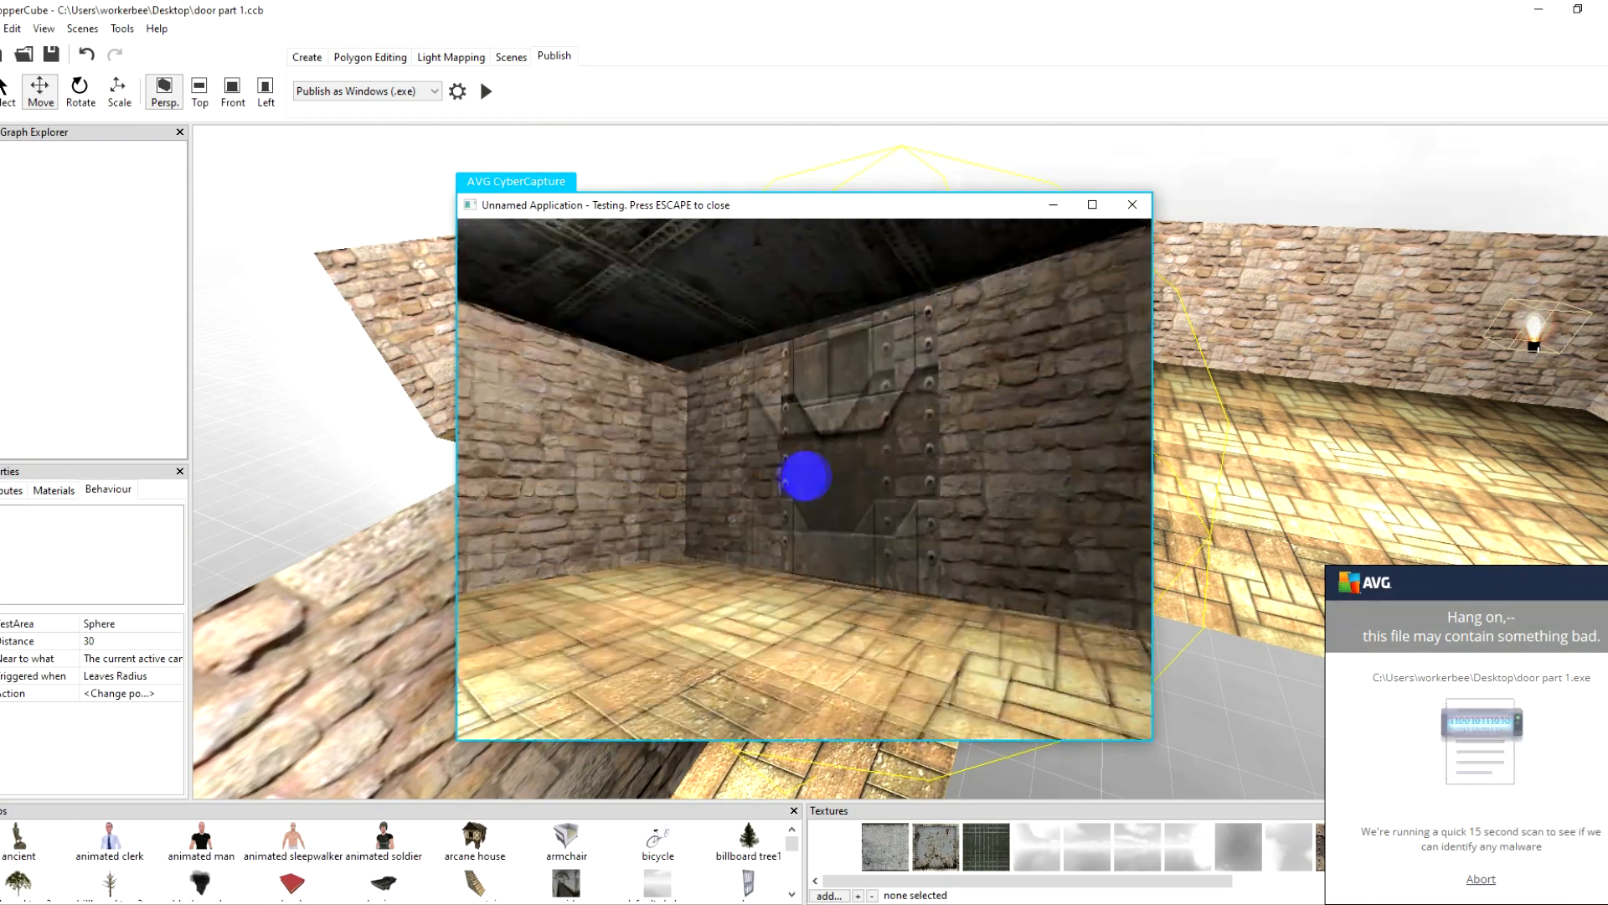
pyautogui.press('s')
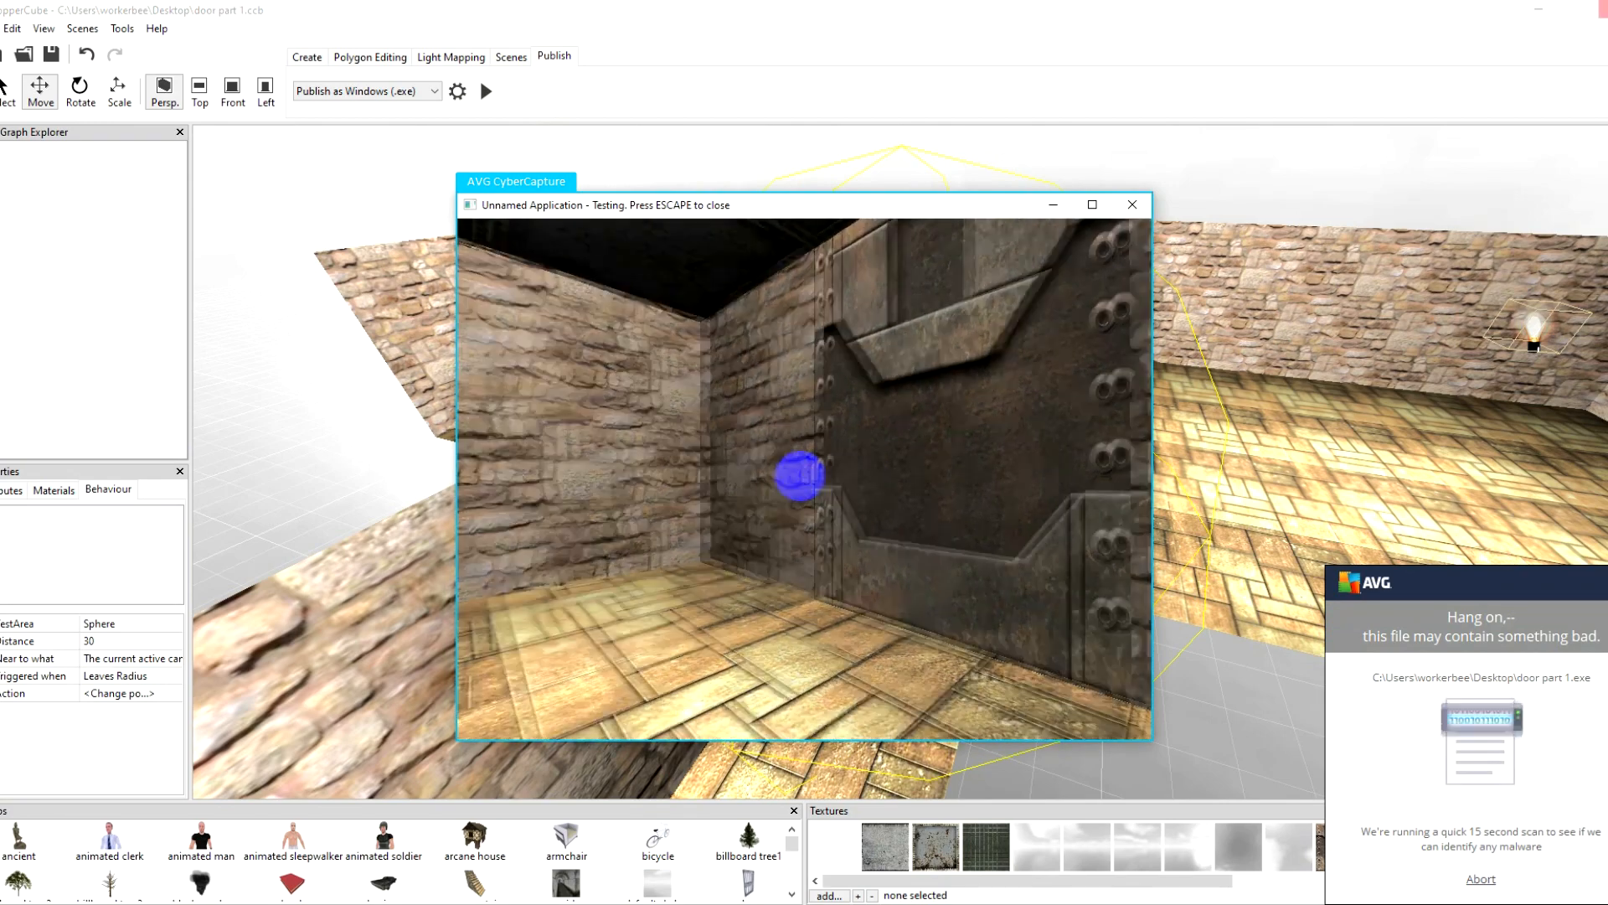
pyautogui.press('w')
pyautogui.press('s')
pyautogui.press('w')
pyautogui.press('s')
pyautogui.press('w')
pyautogui.press('w')
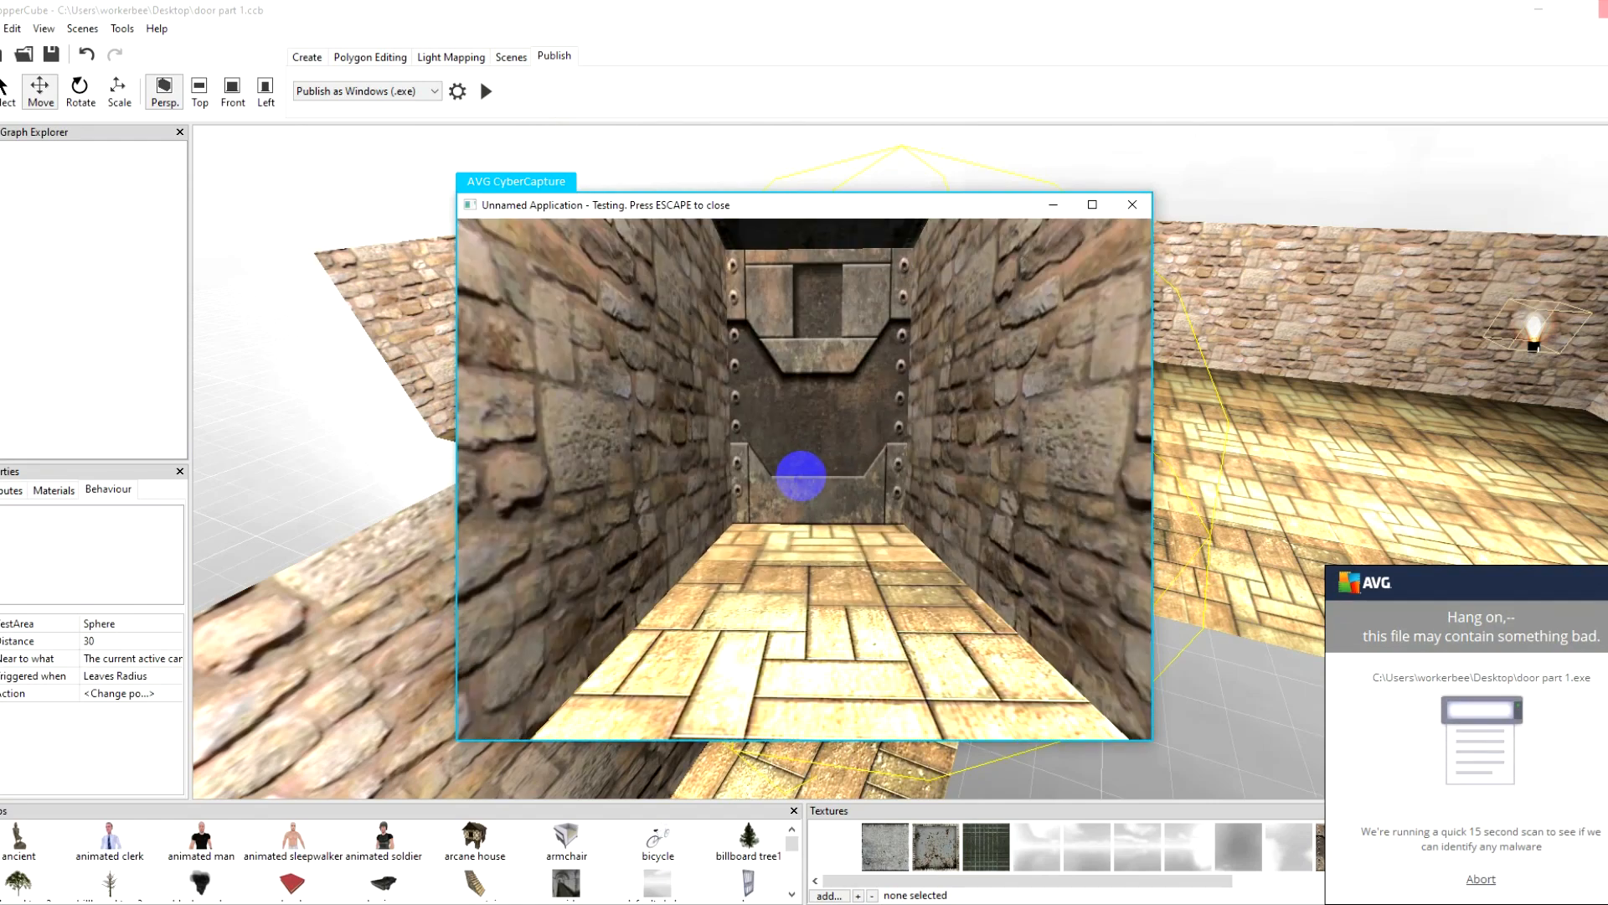
pyautogui.press('e')
pyautogui.press('Escape')
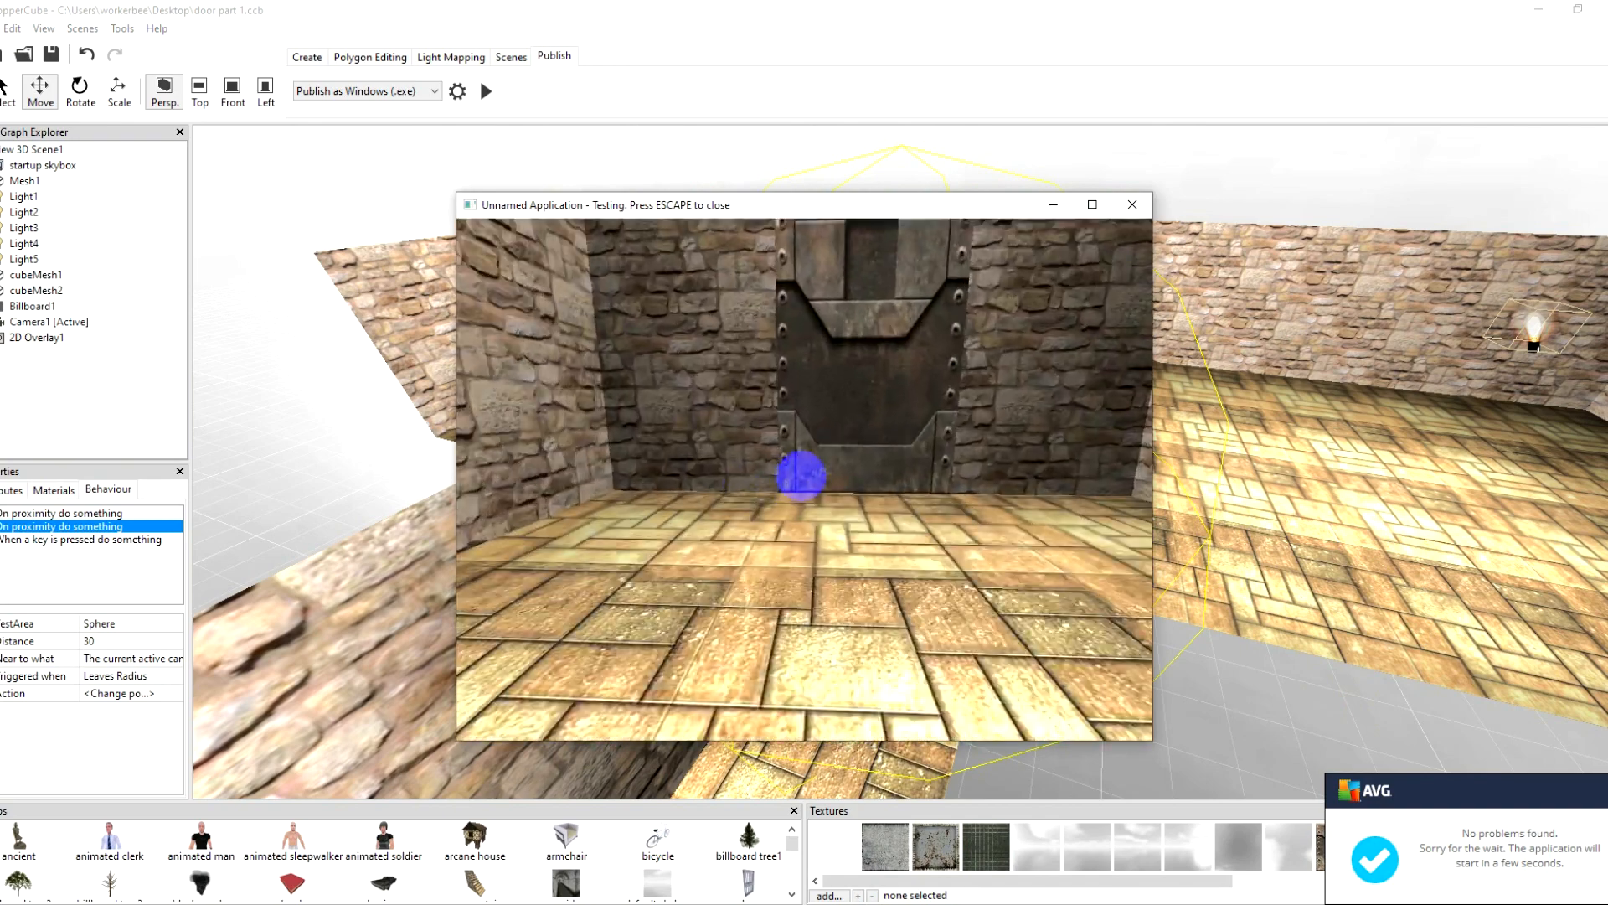
# Step: Walk to the second door in the relaunched test, open it with E, check its closing from the far side, and exit
pyautogui.press('w')
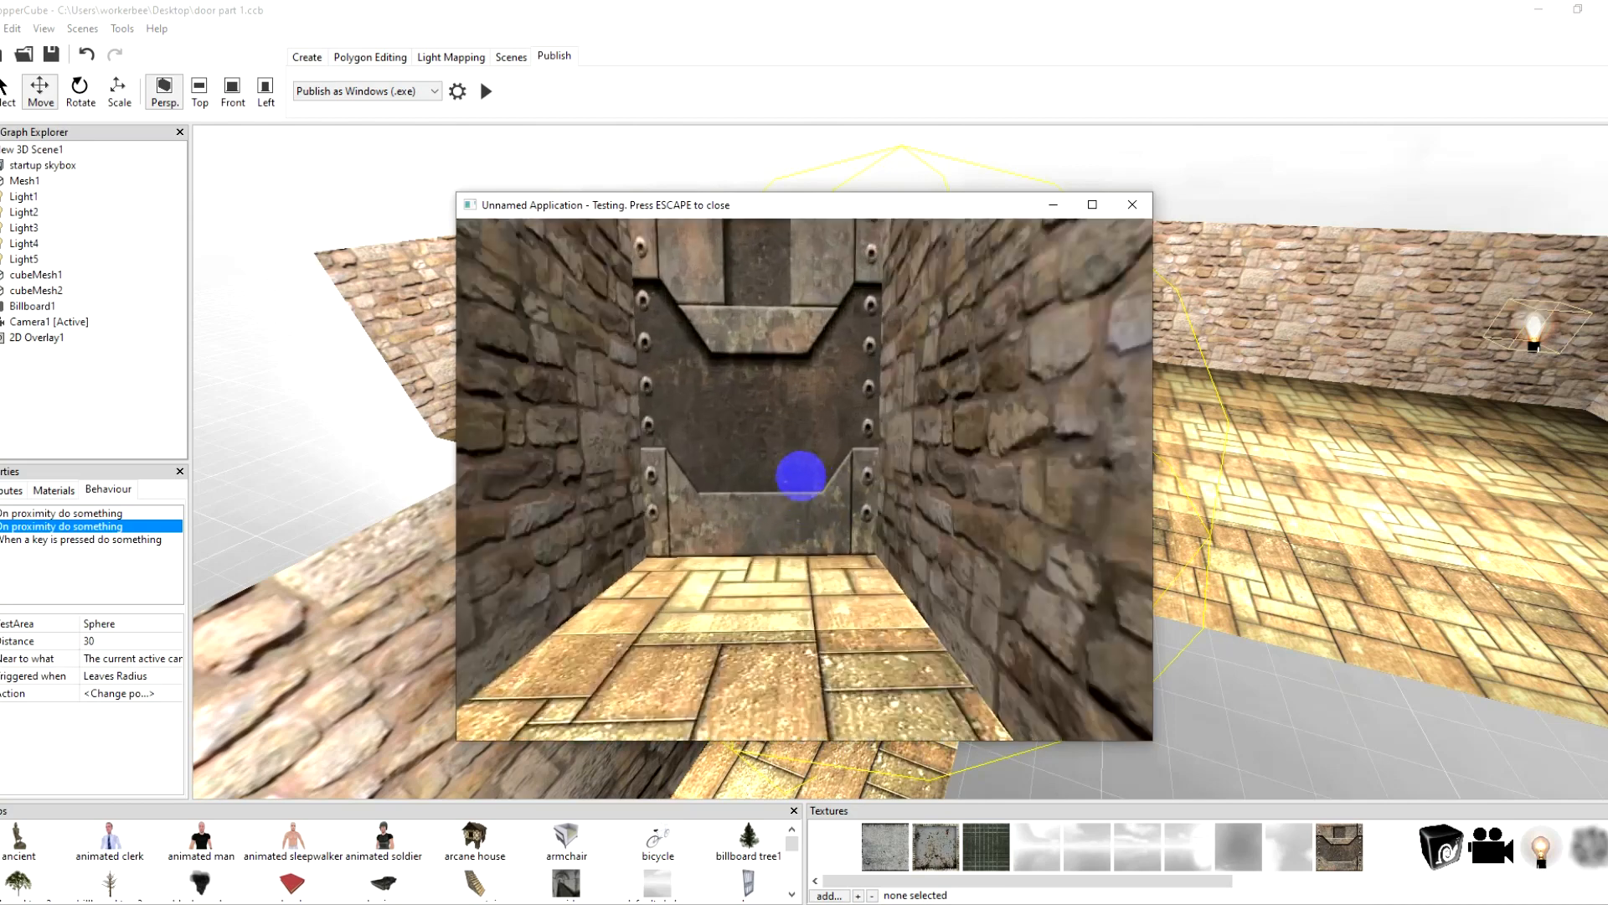
pyautogui.press('e')
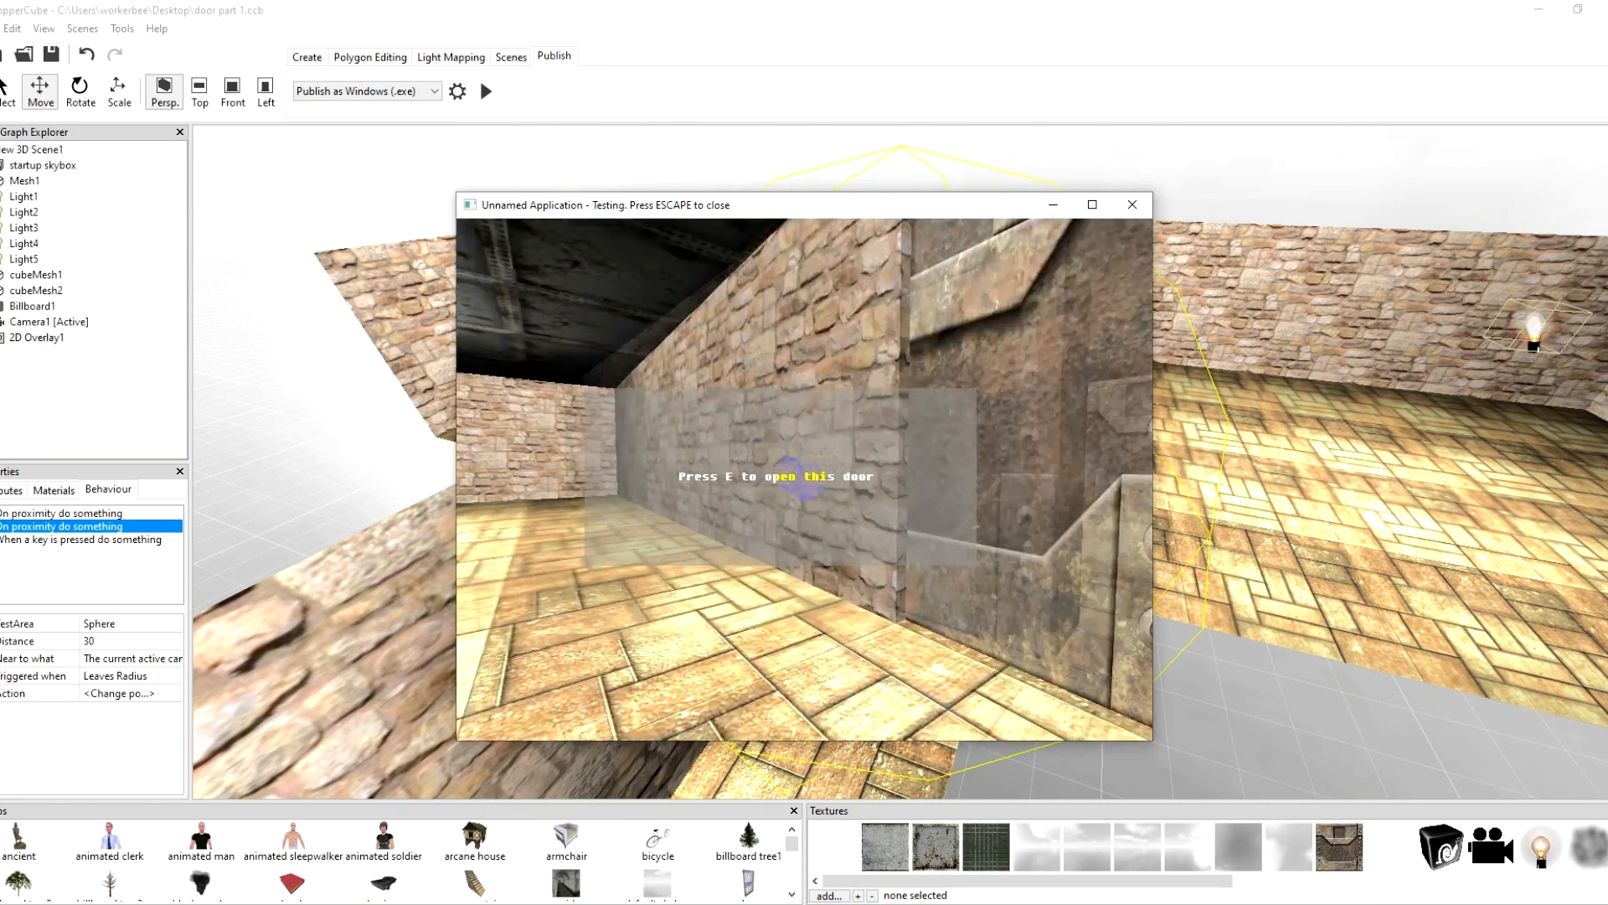
pyautogui.press('Escape')
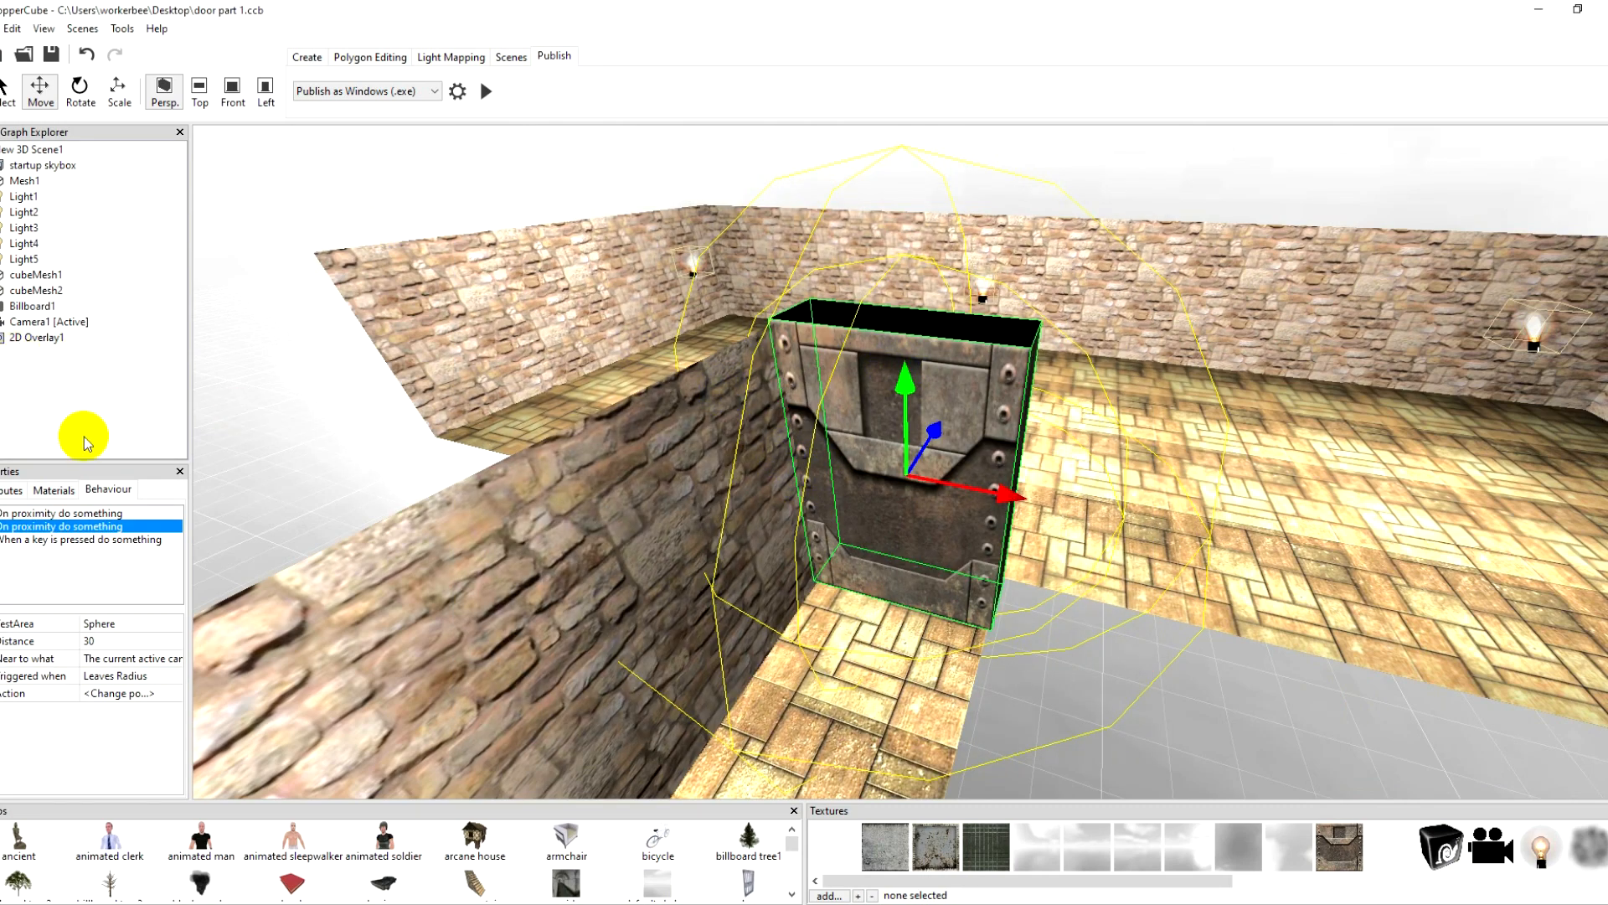
# Step: Review the second door's behaviours and copy the position value from the Leaves Radius behaviour's position change action
pyautogui.click(52, 541)
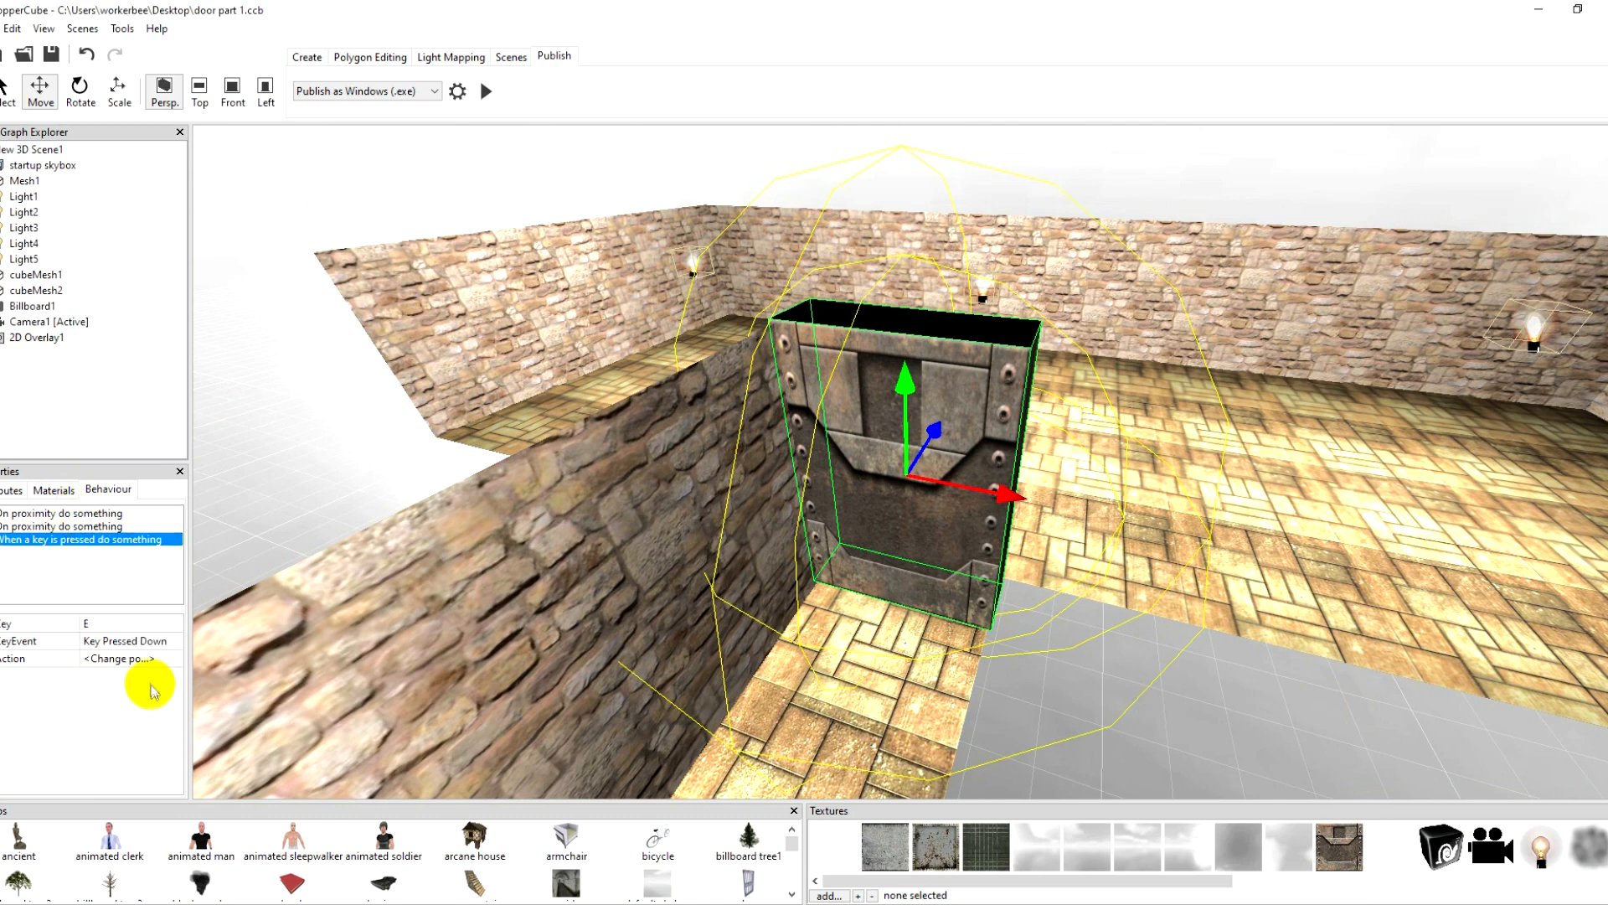
pyautogui.click(98, 526)
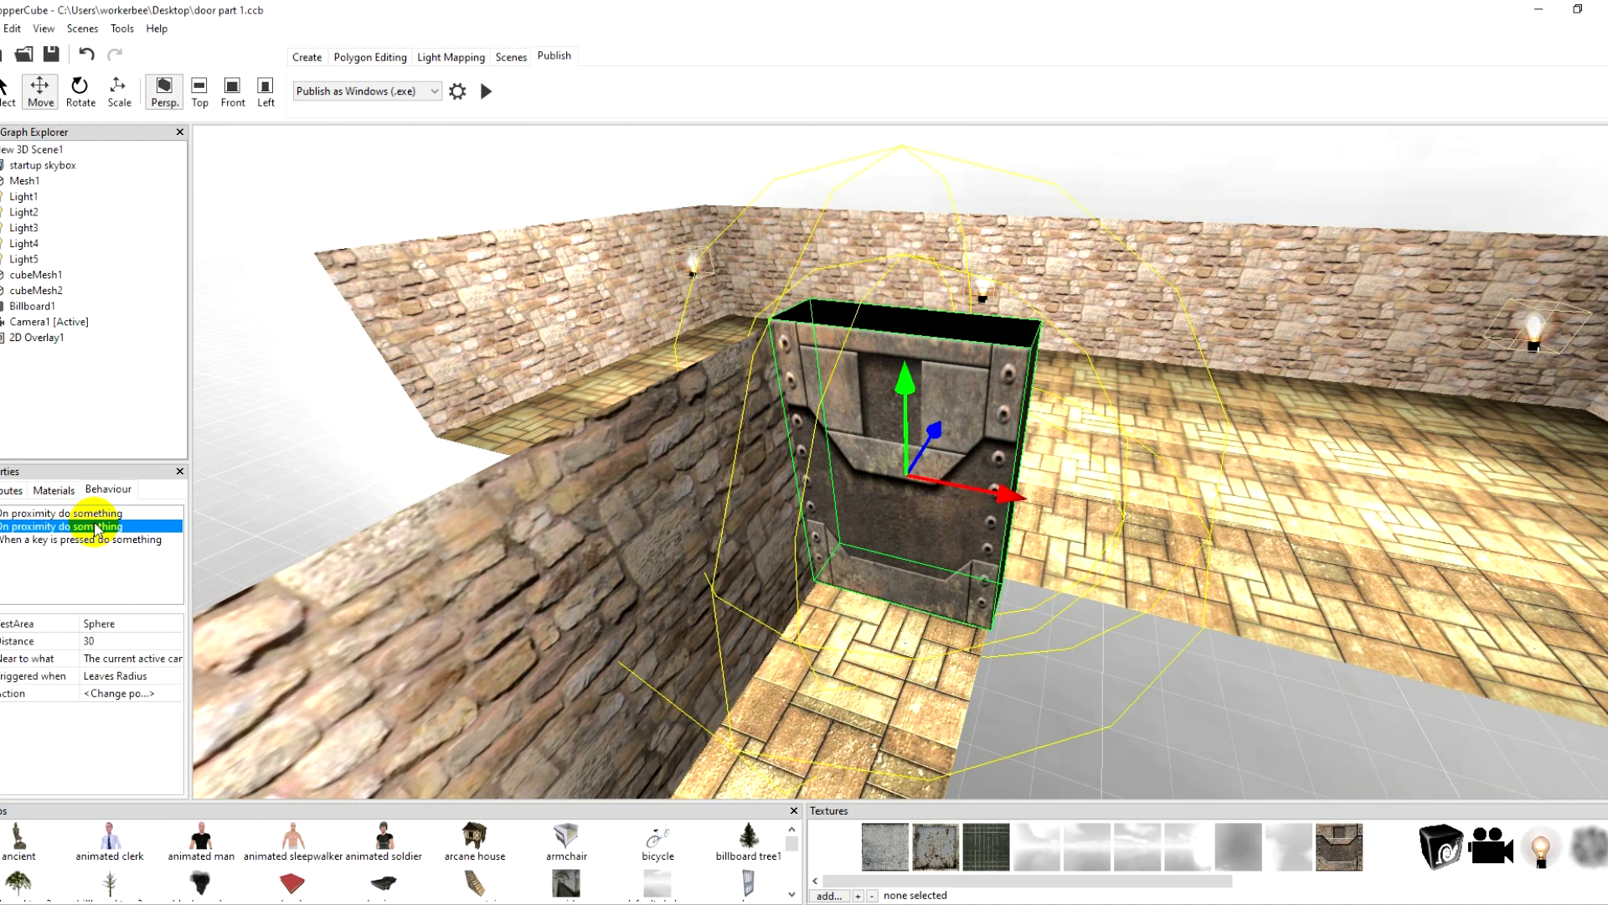
pyautogui.click(96, 514)
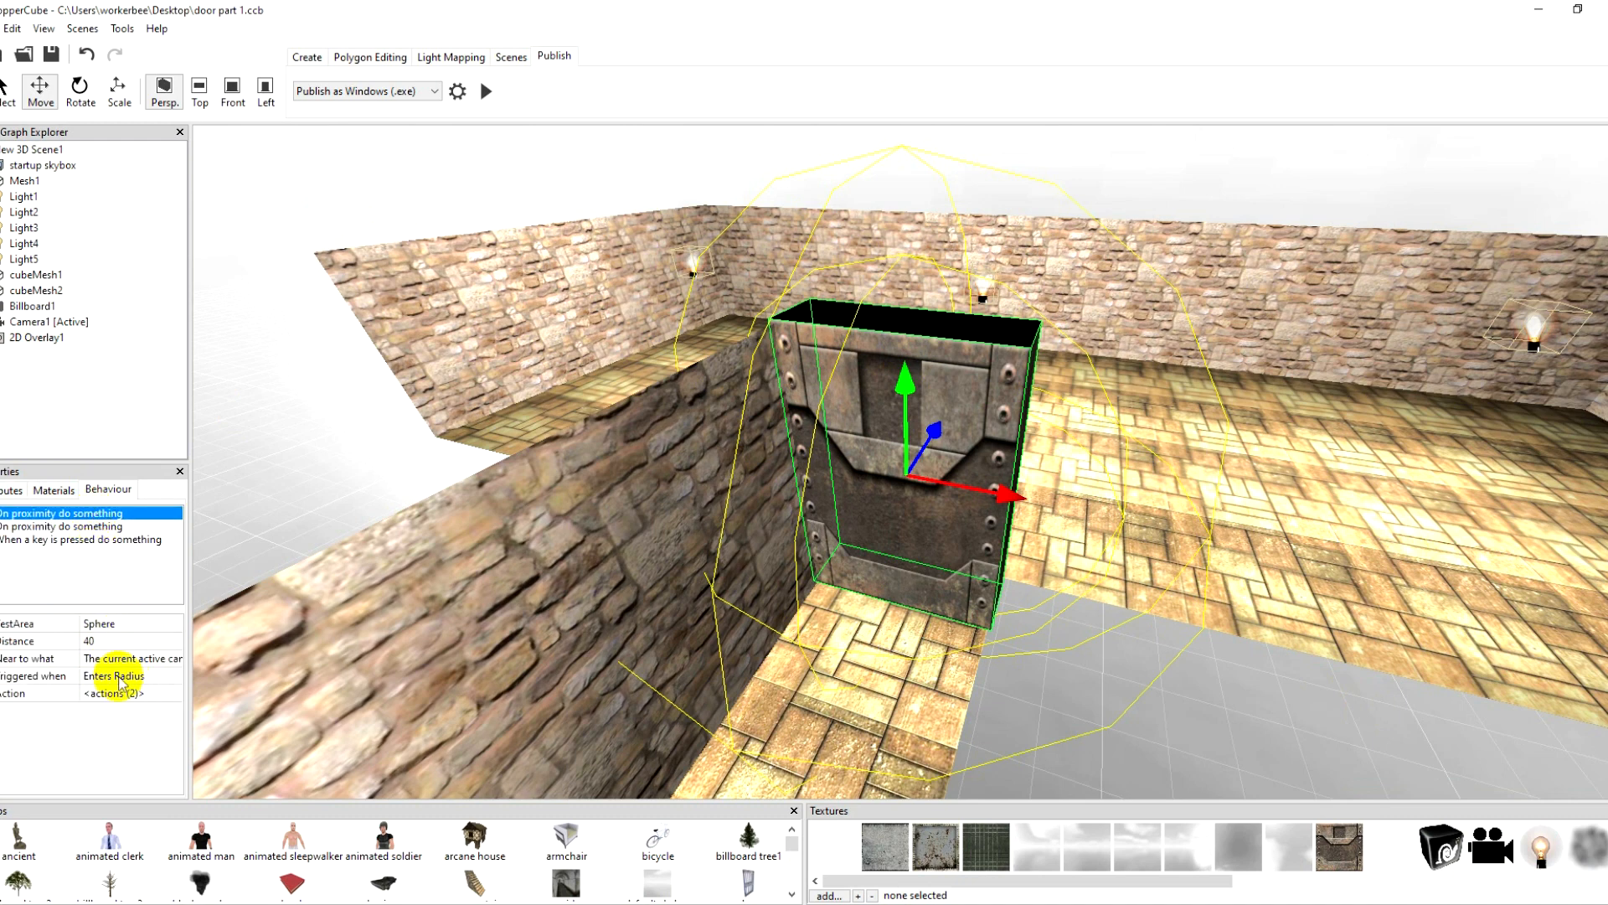
pyautogui.click(29, 526)
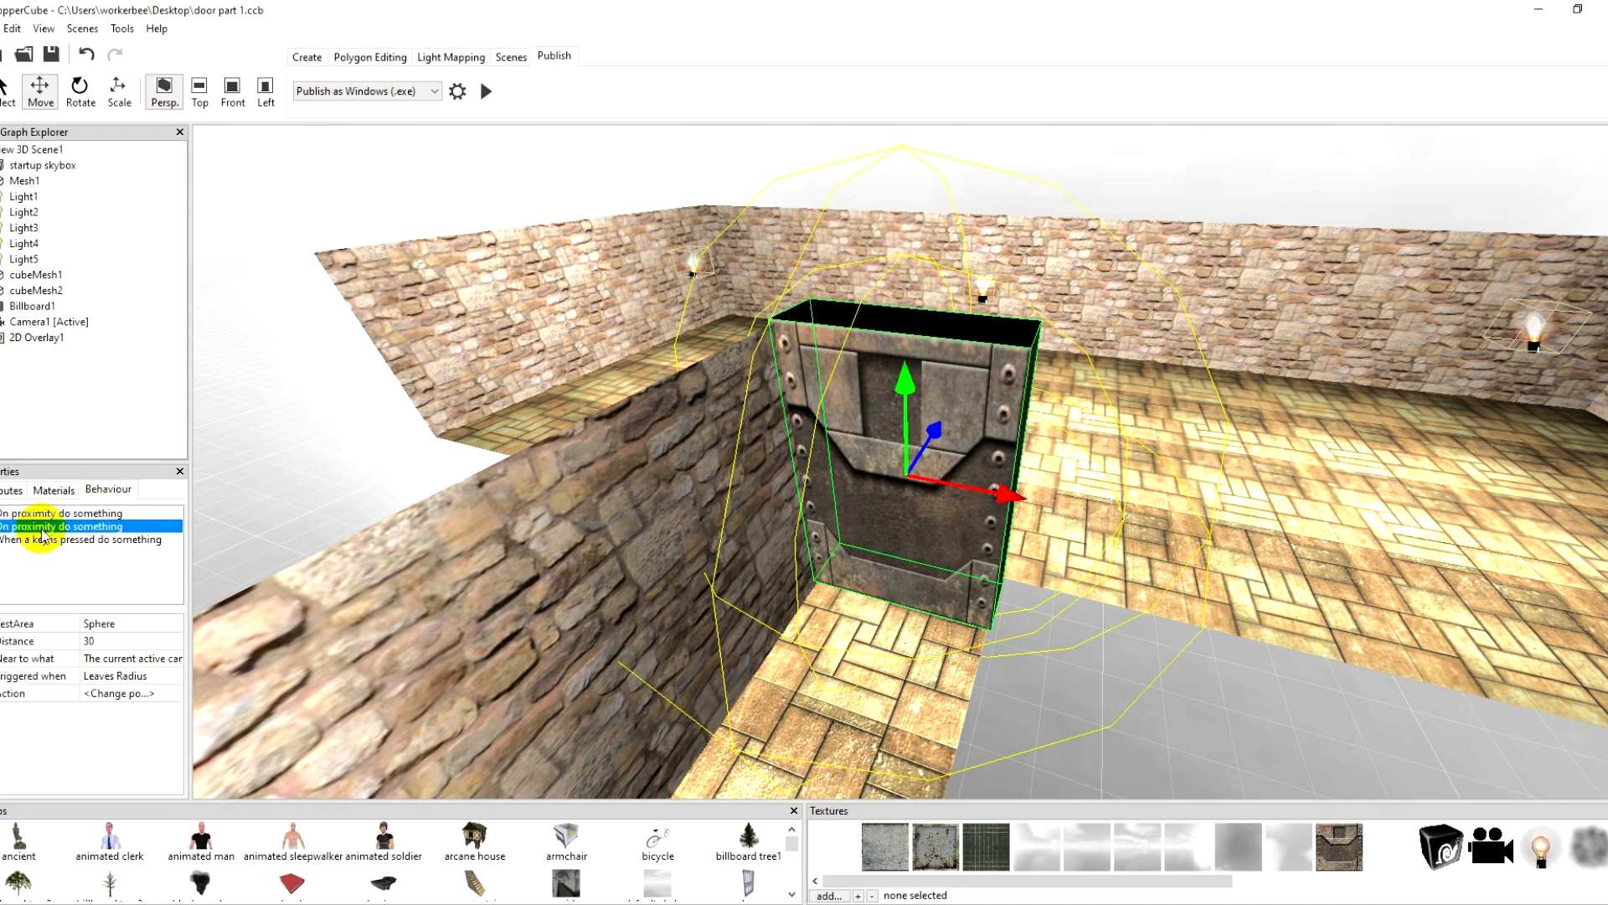
pyautogui.click(128, 696)
pyautogui.click(172, 694)
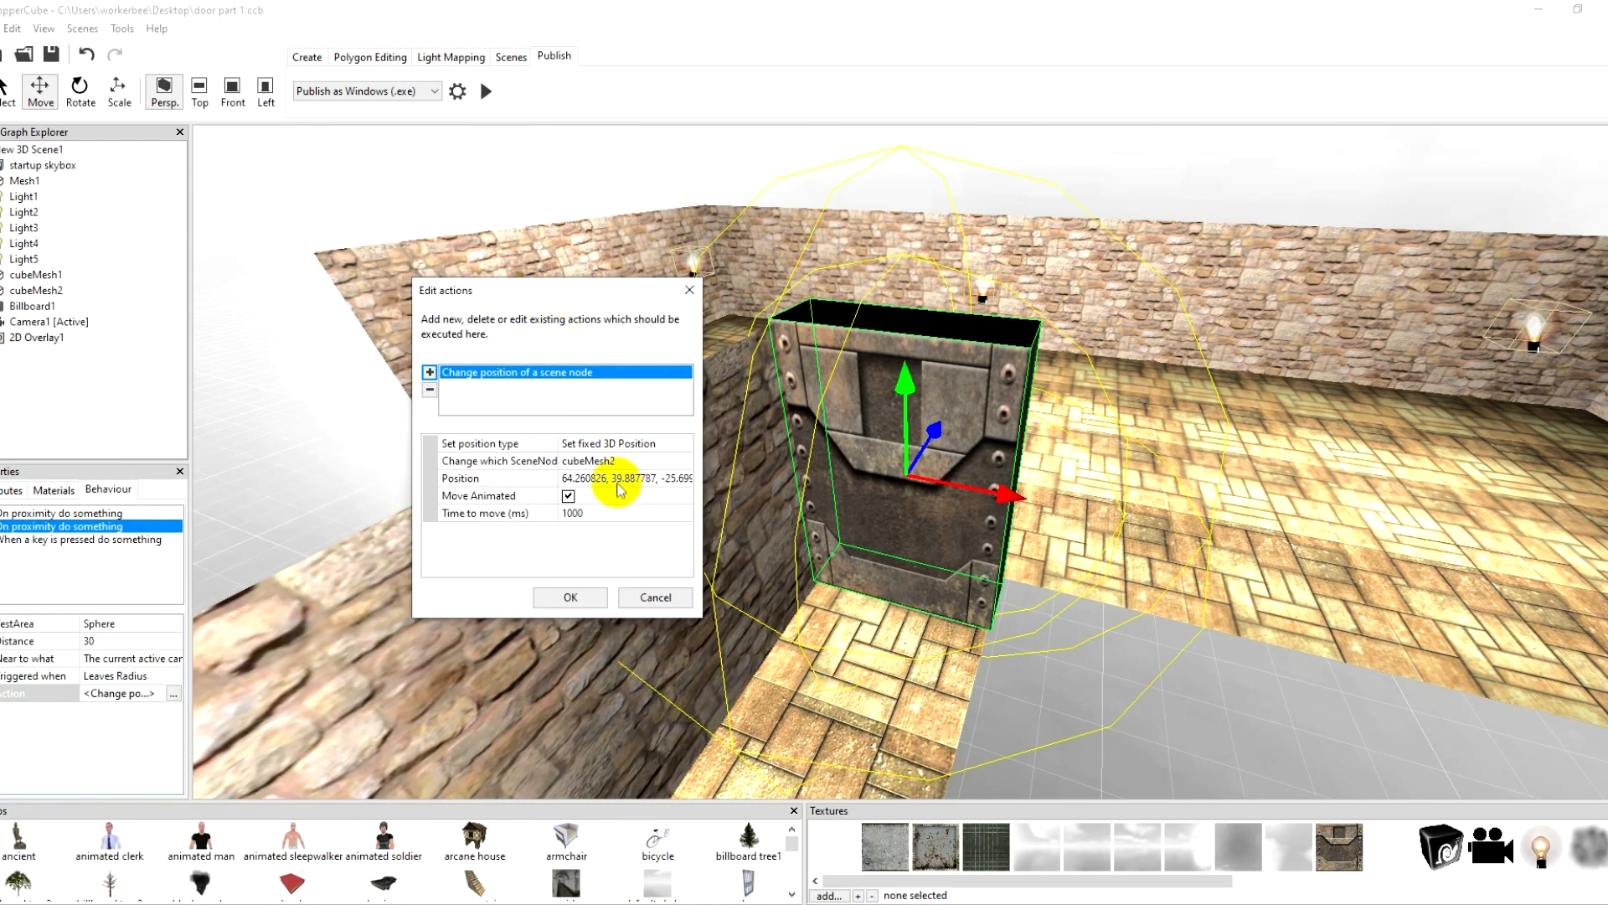
pyautogui.click(625, 478)
pyautogui.hotkey('ctrl', 'c')
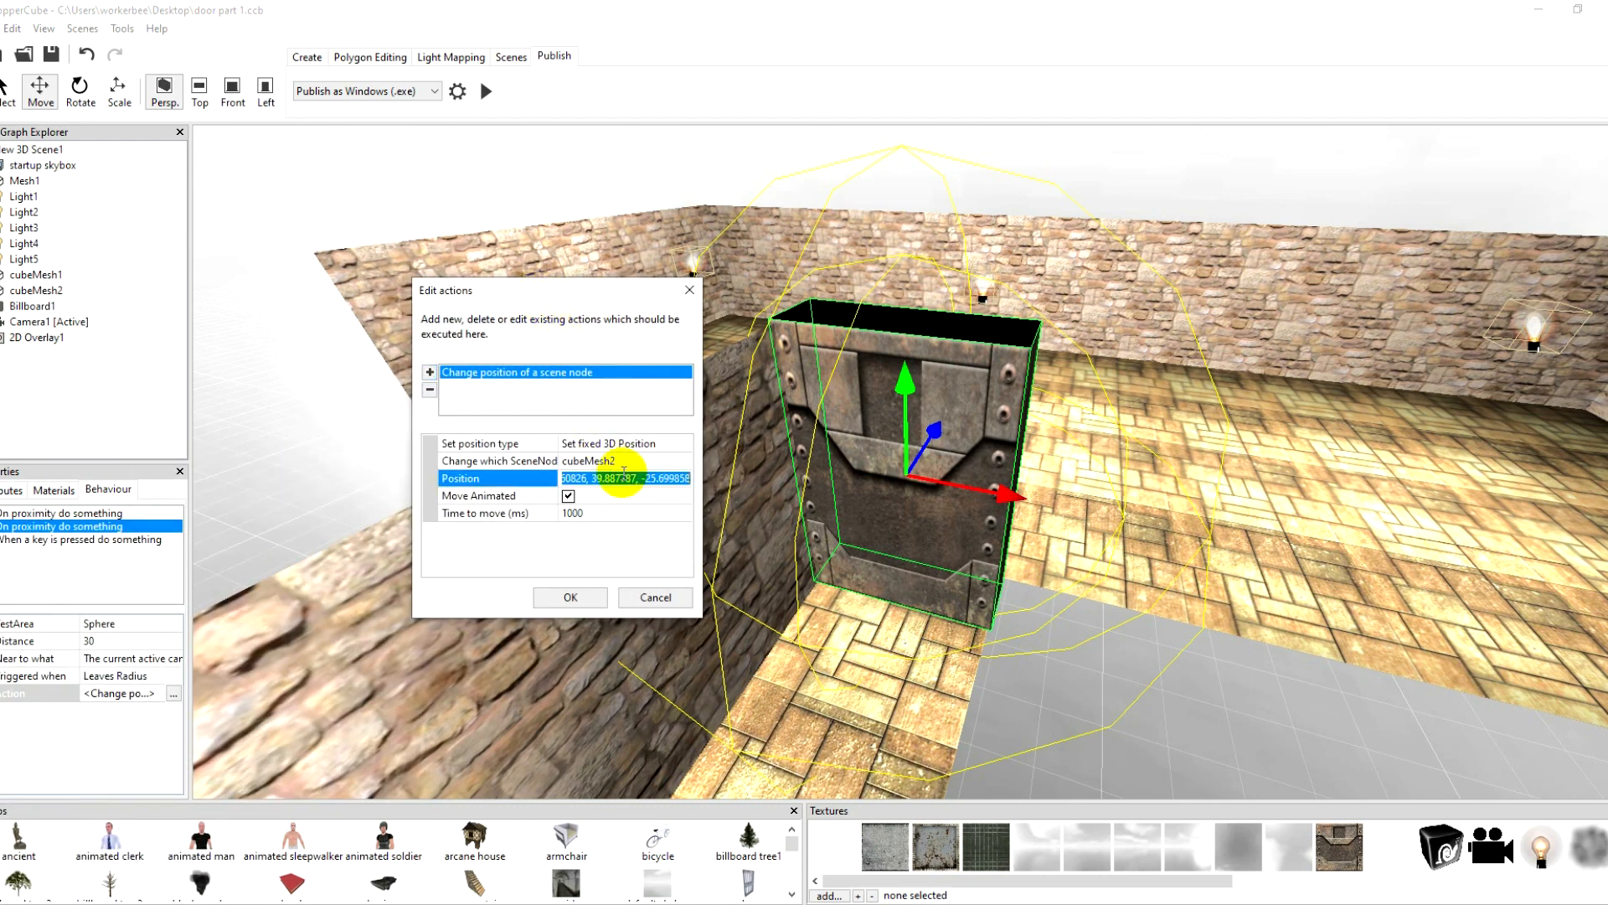
# Step: Replace the Leaves Radius position change with a "Do something later" action and set its TimeMs to 40000
pyautogui.click(431, 390)
pyautogui.click(429, 371)
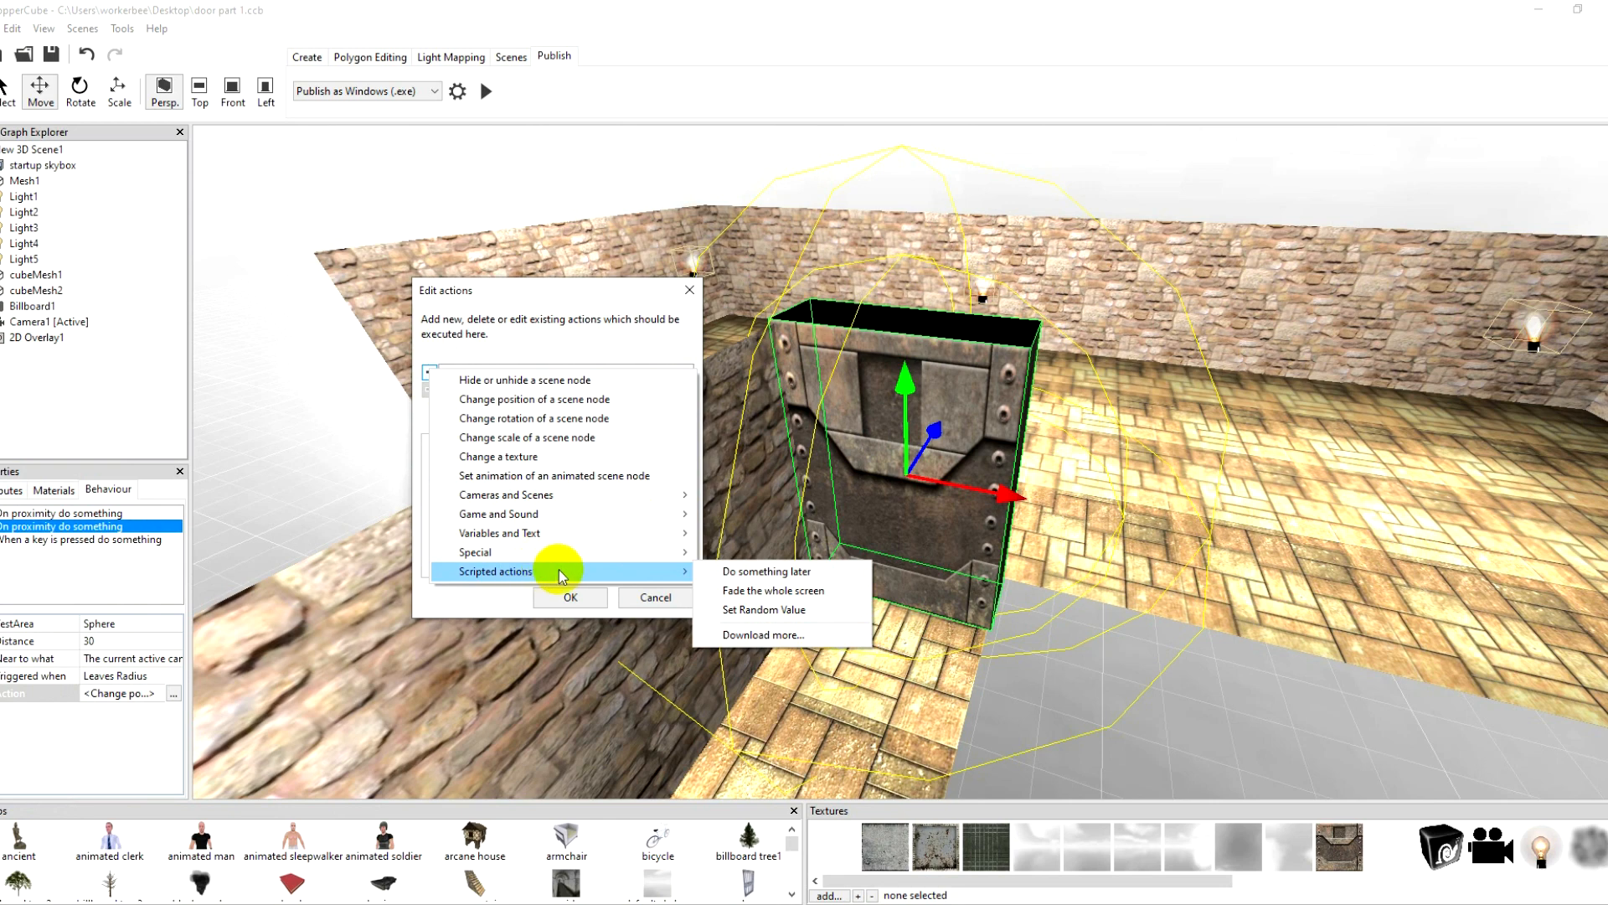
pyautogui.moveTo(707, 560)
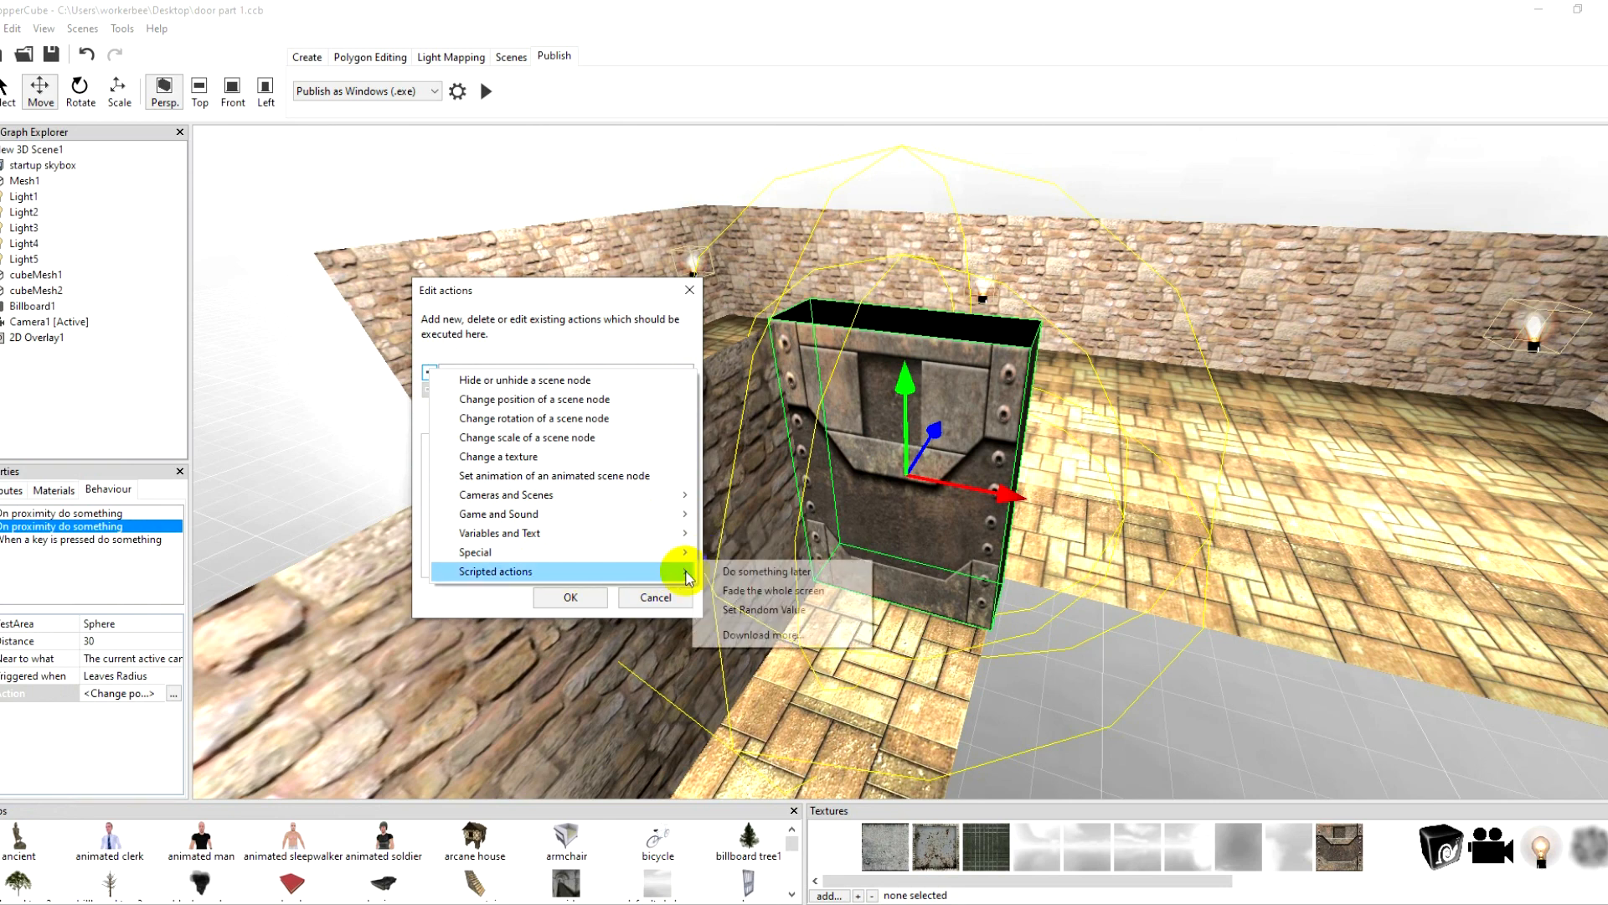
pyautogui.click(722, 570)
pyautogui.click(605, 444)
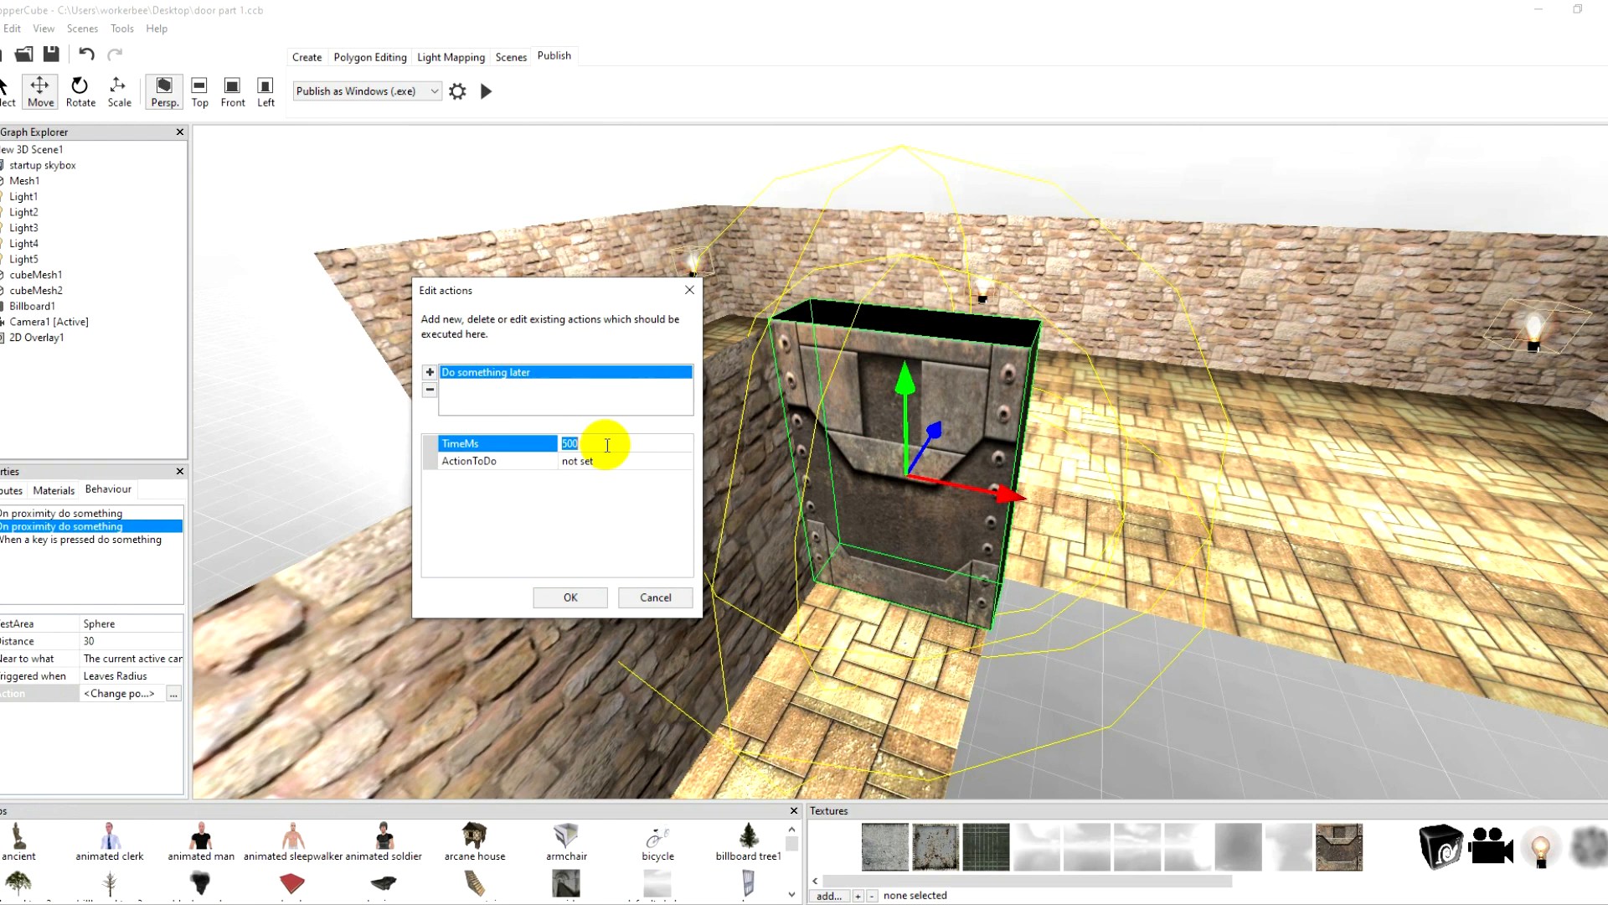
pyautogui.write('40000')
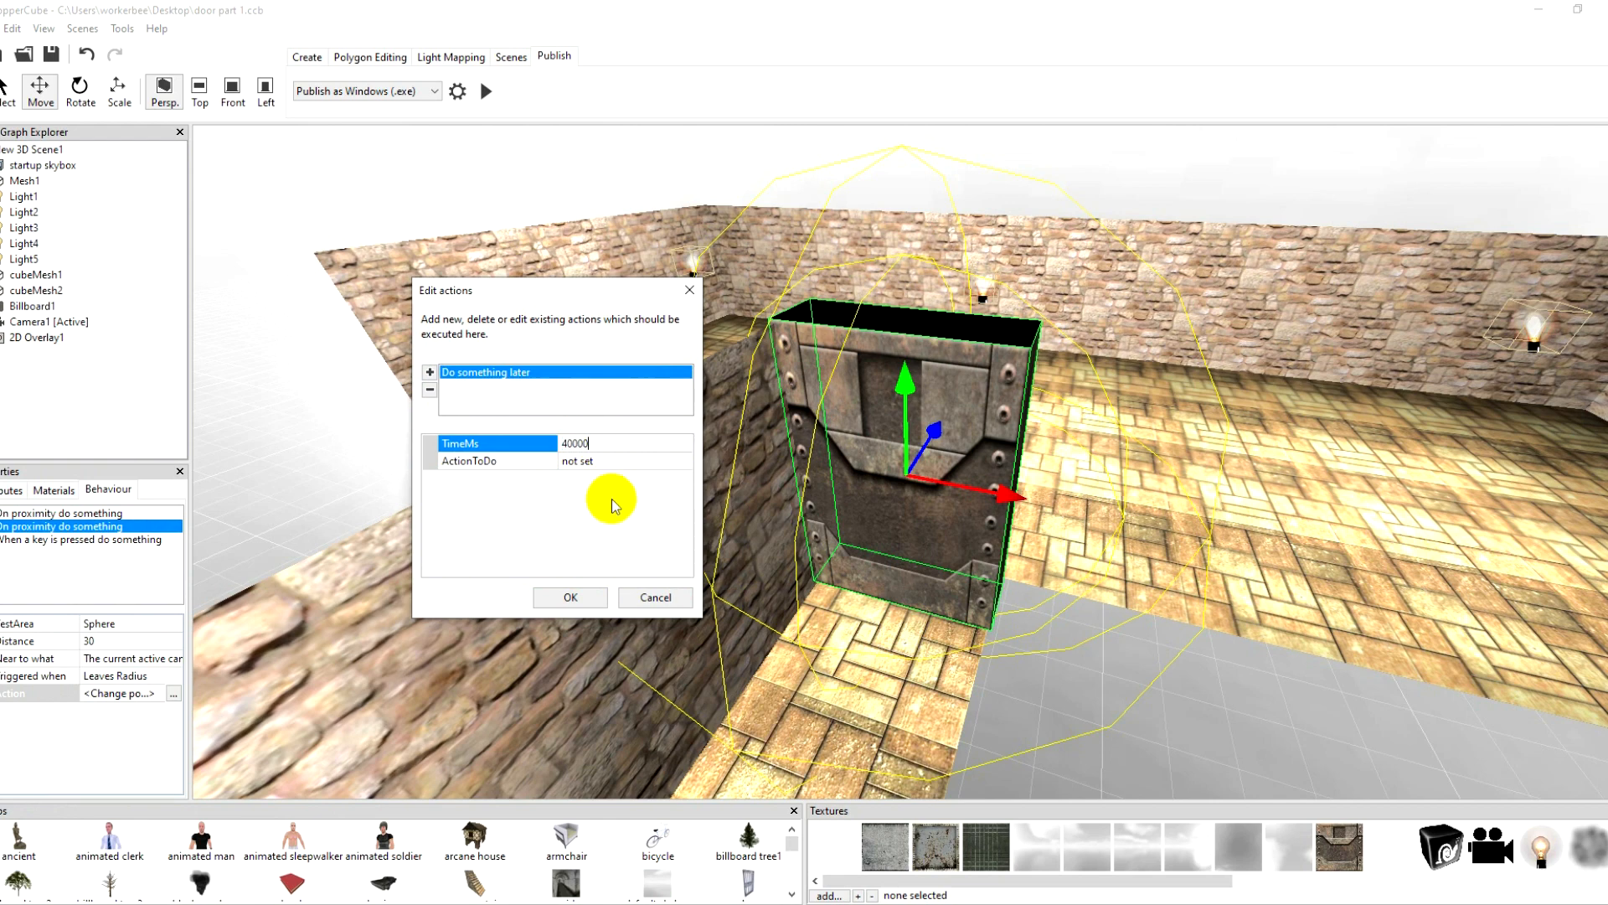
# Step: Add a "Change position of a scene node" action as the delayed ActionToDo and target cubeMesh2
pyautogui.click(628, 463)
pyautogui.click(680, 464)
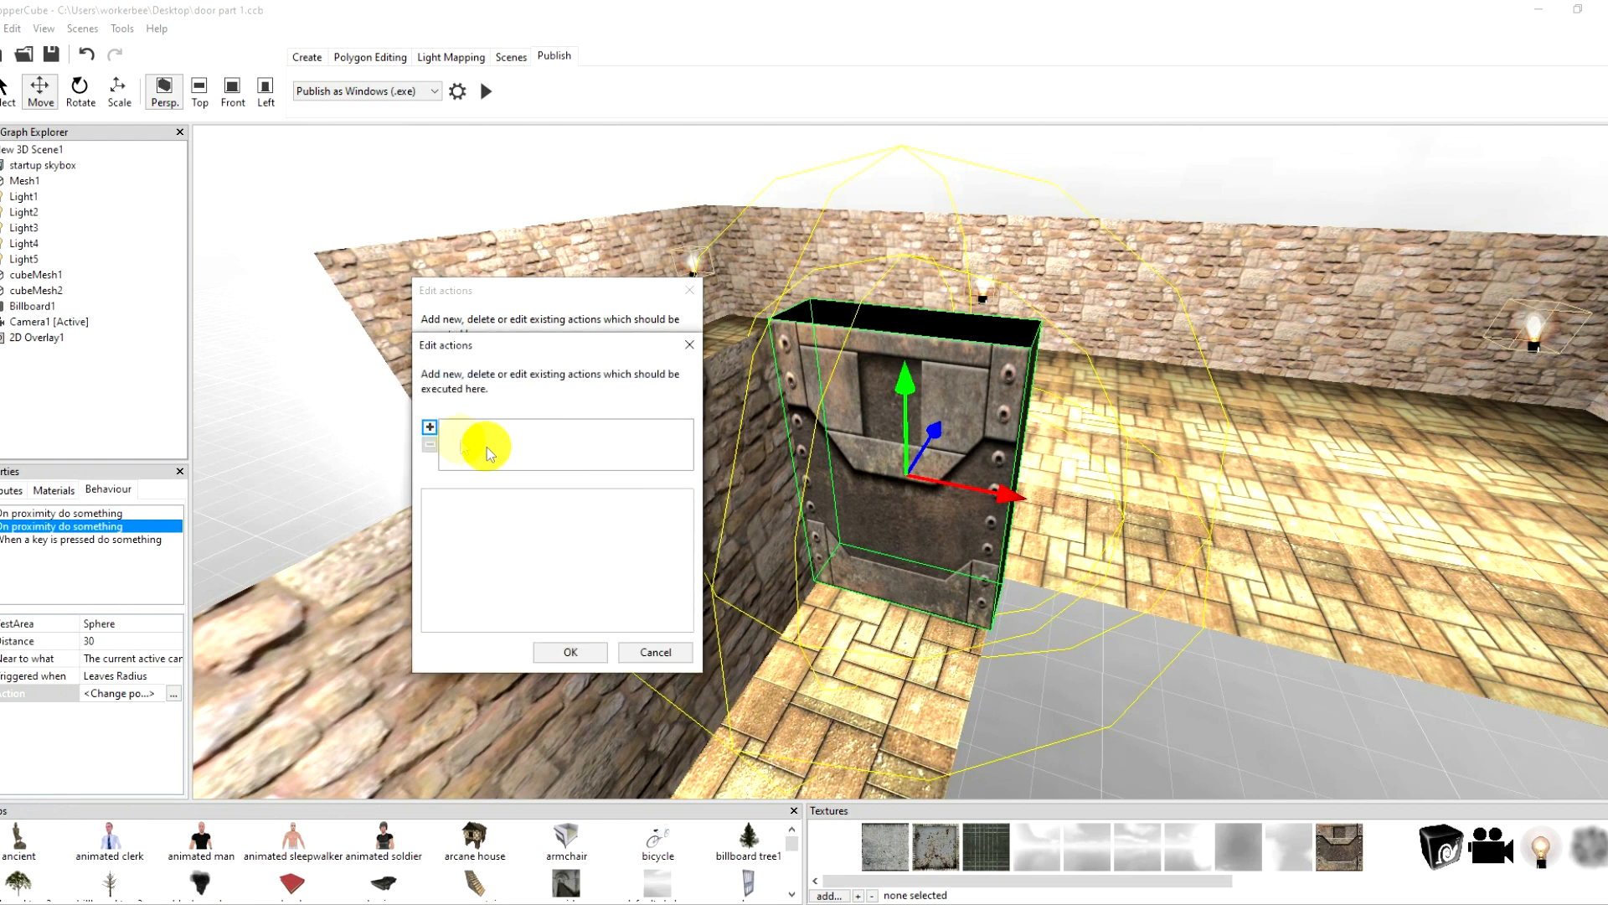
pyautogui.click(428, 424)
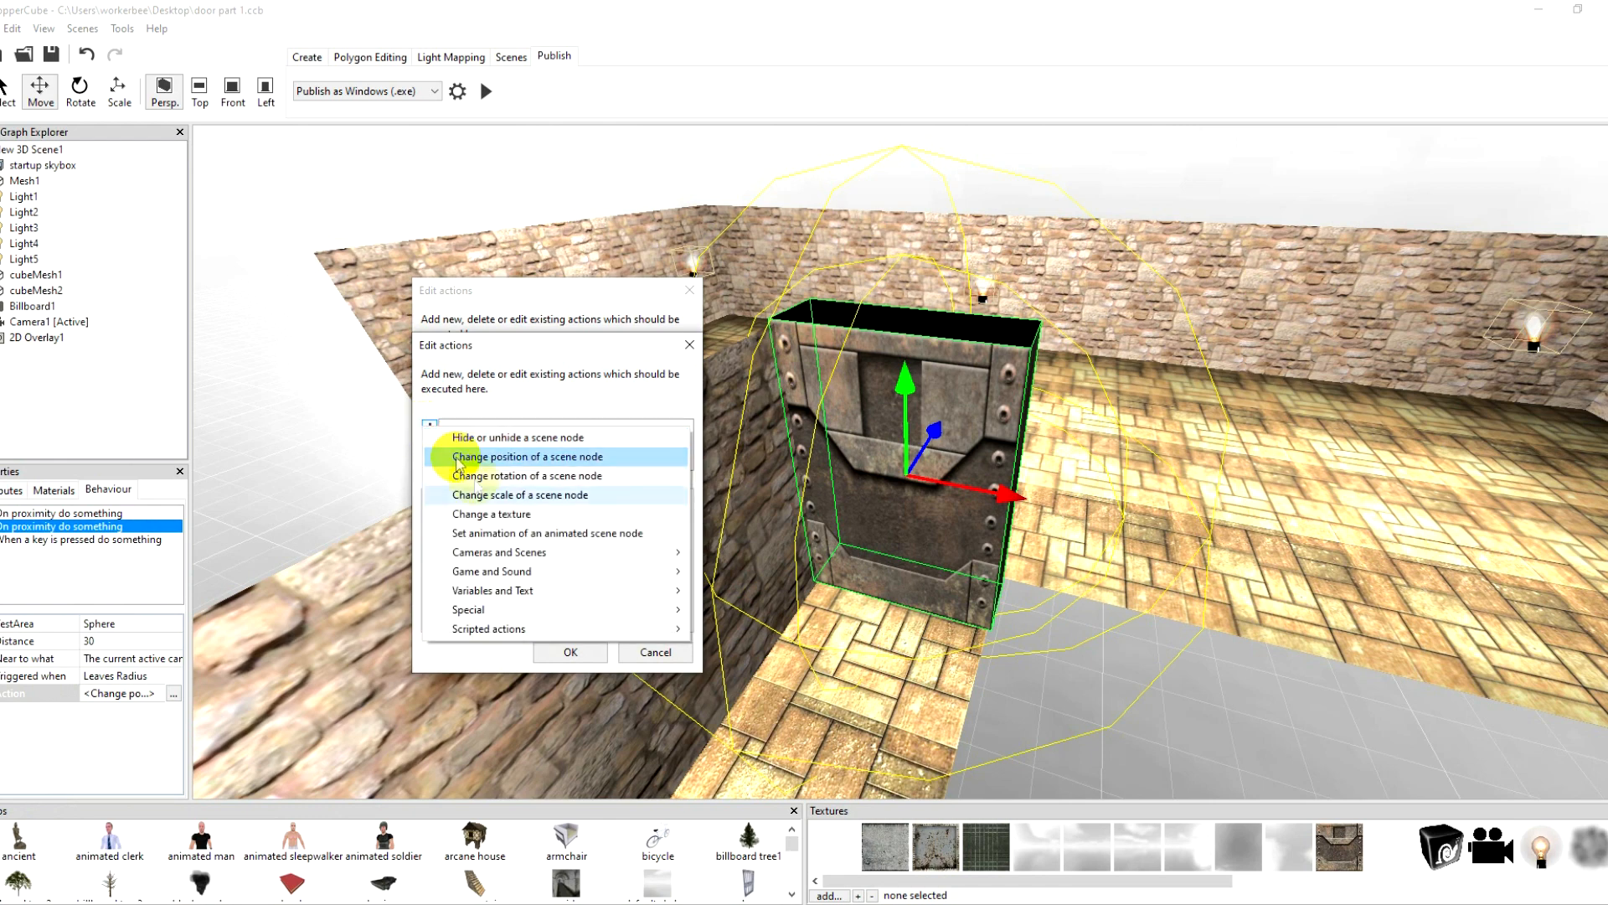
pyautogui.click(553, 459)
pyautogui.click(624, 515)
pyautogui.click(624, 515)
pyautogui.click(611, 545)
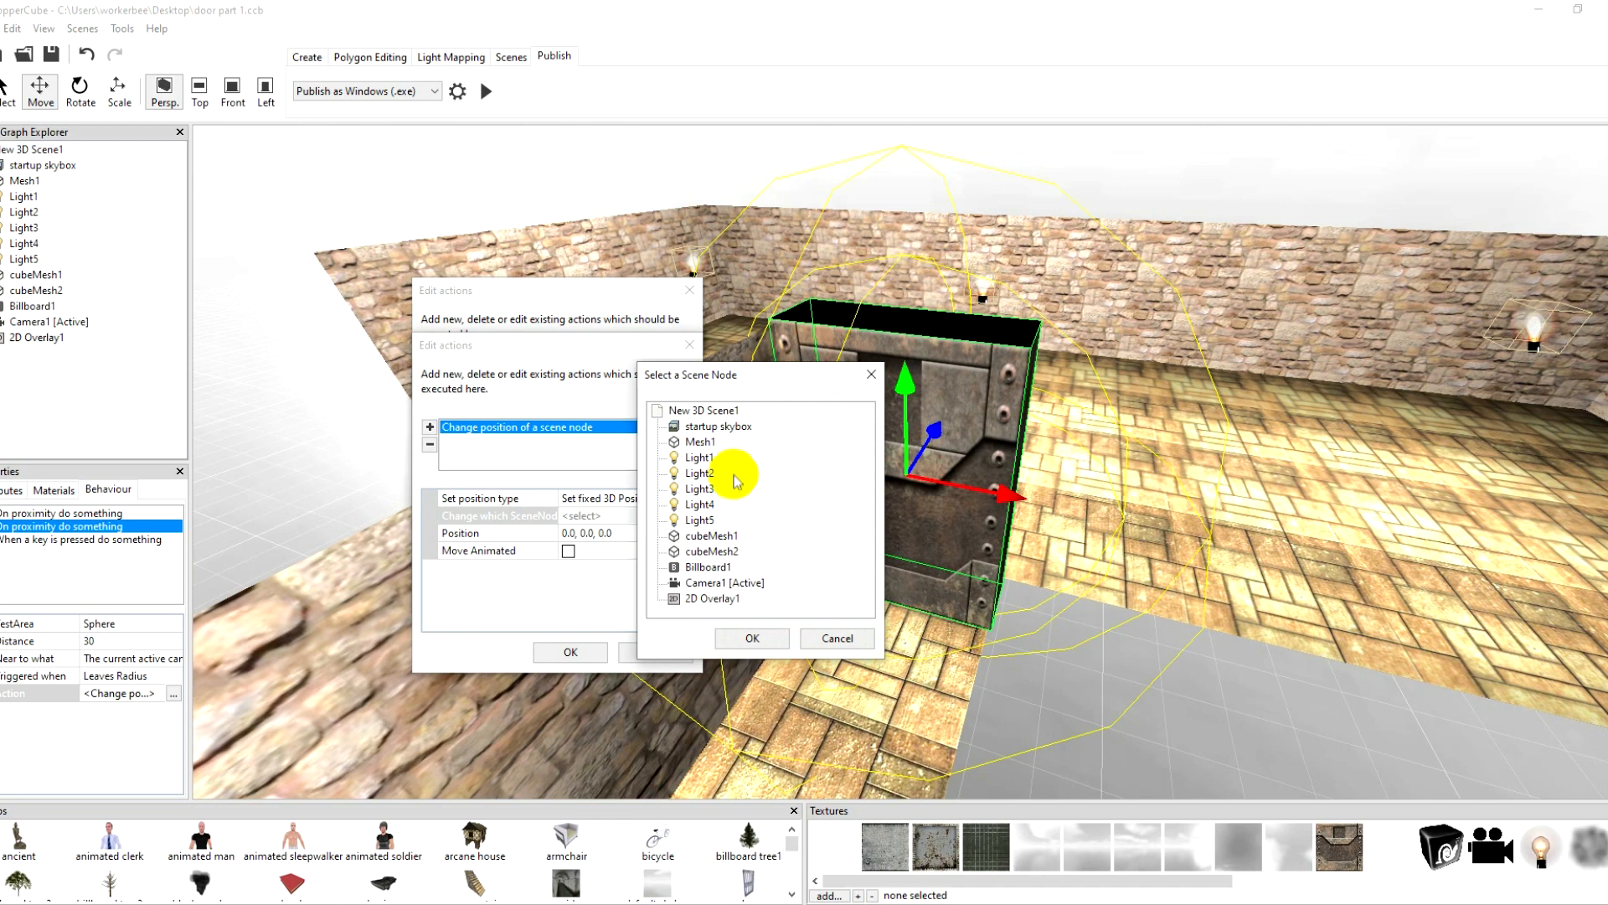
pyautogui.click(753, 639)
# Step: Paste 64.260826, 39.887787, -25.699858 as the delayed move's position, enable Move Animated, and save both action lists
pyautogui.click(631, 535)
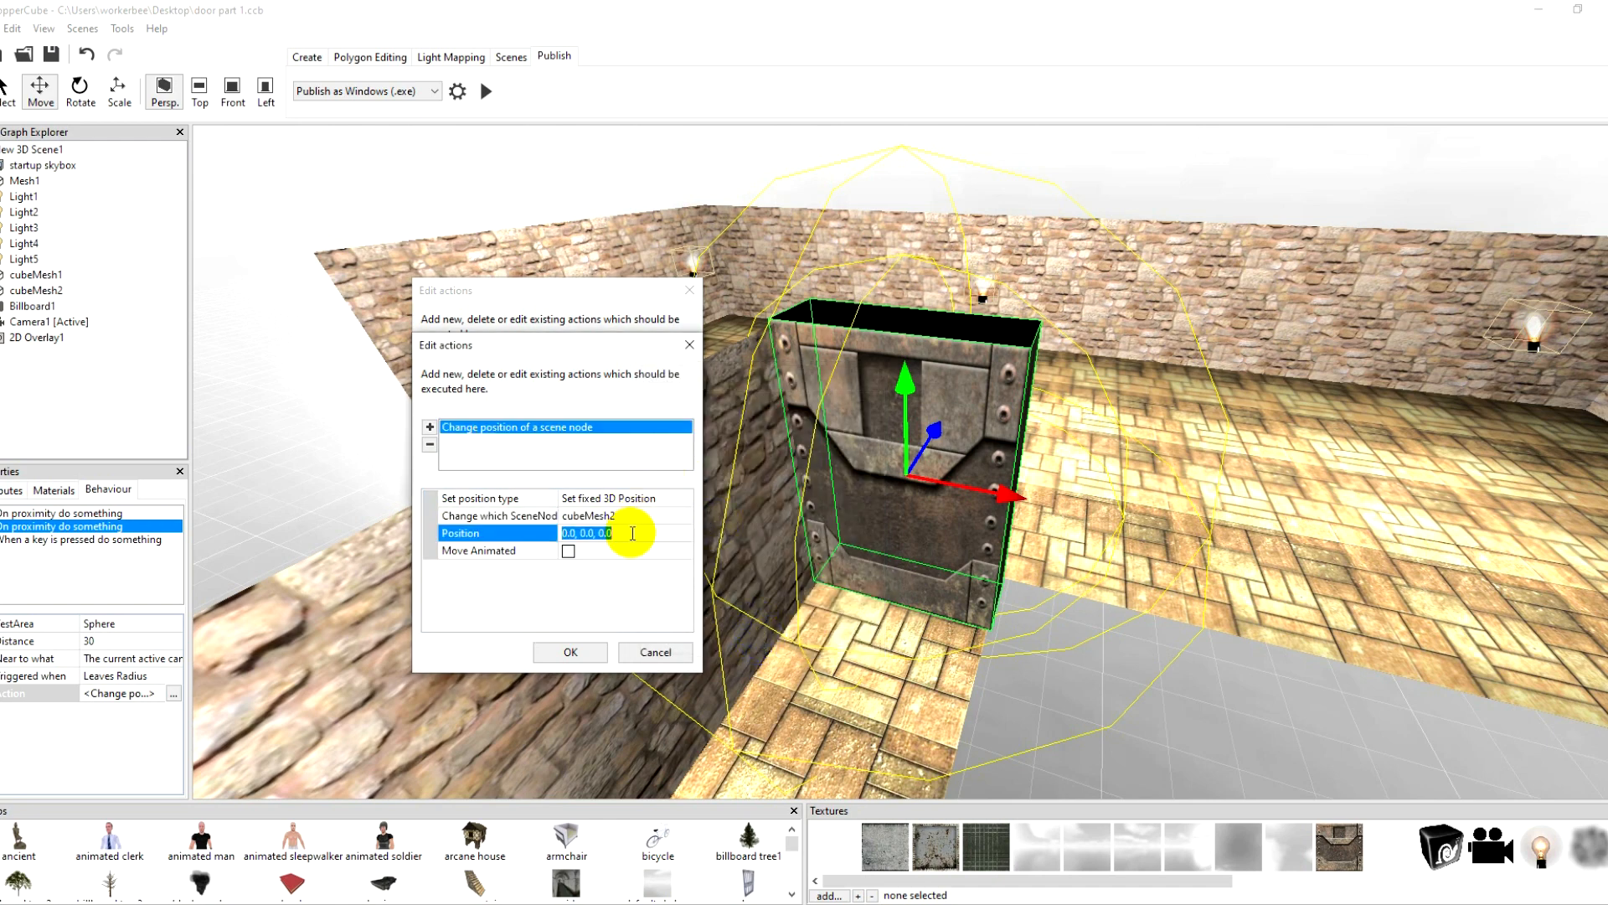
pyautogui.hotkey('ctrl', 'v')
pyautogui.click(569, 550)
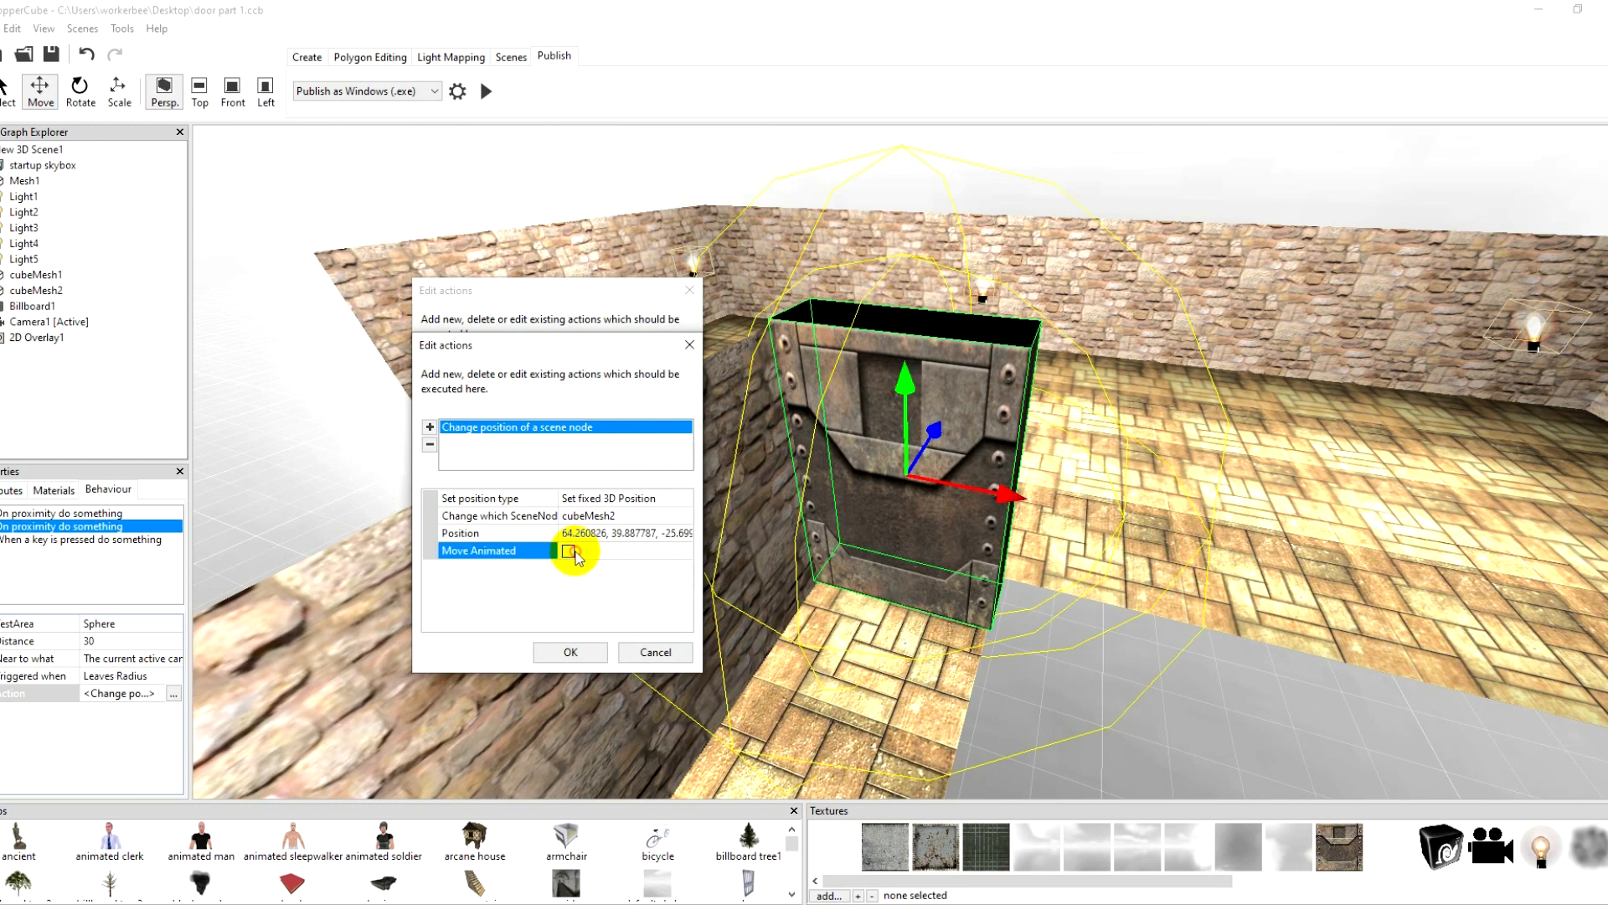
pyautogui.click(568, 550)
pyautogui.click(571, 651)
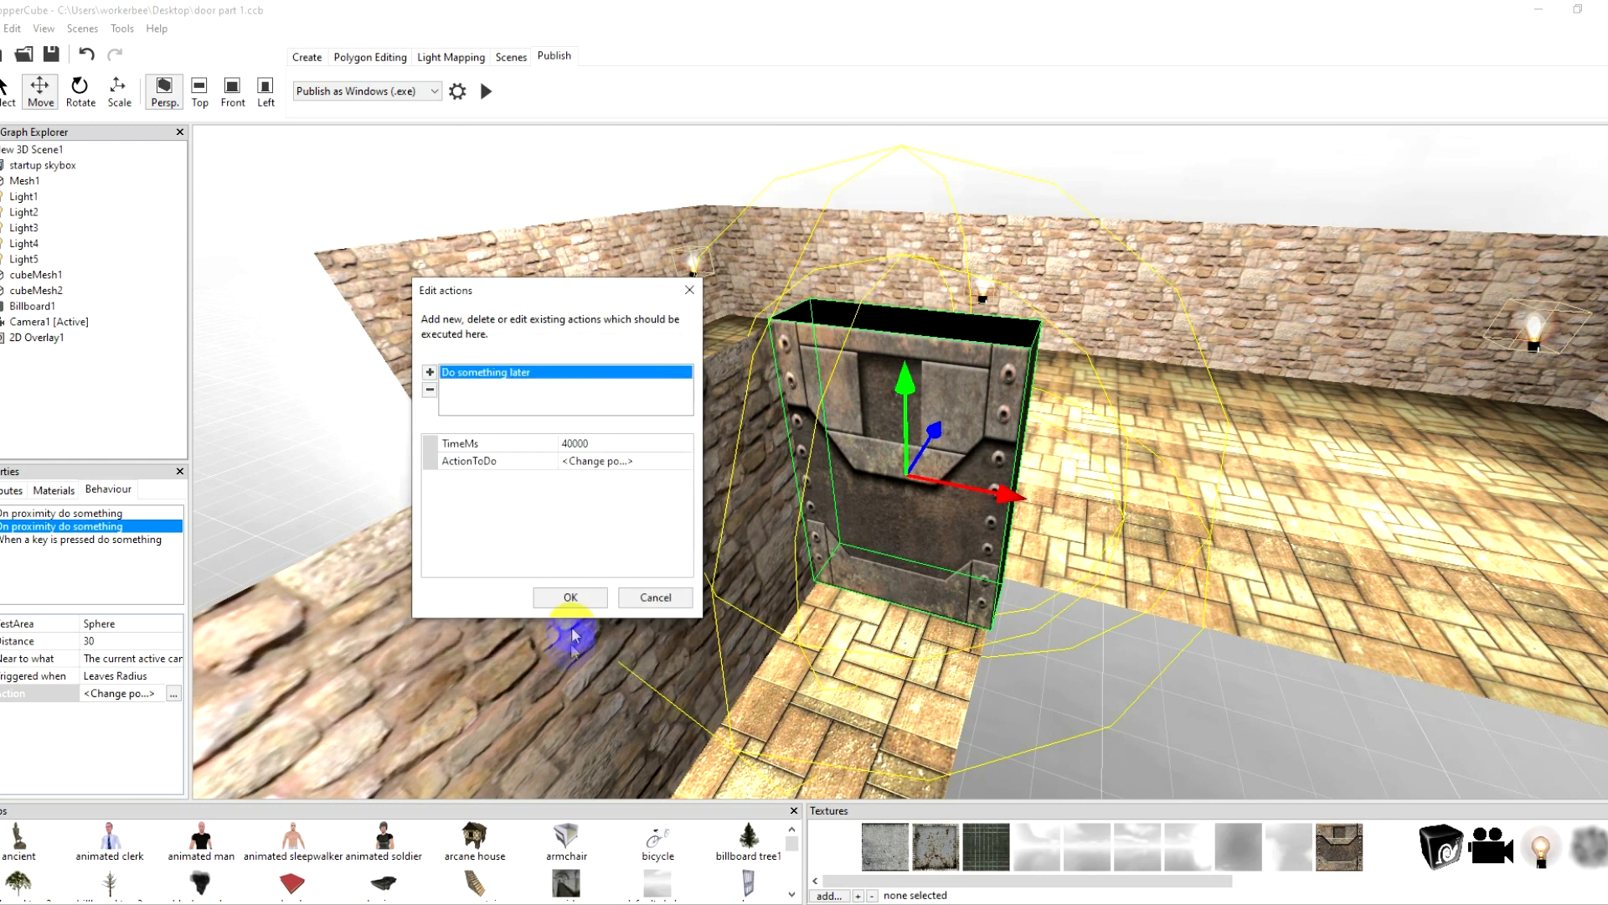
pyautogui.click(572, 597)
# Step: Test-run the level, walk to the second door, open it with E, go through, and end the test
pyautogui.click(486, 92)
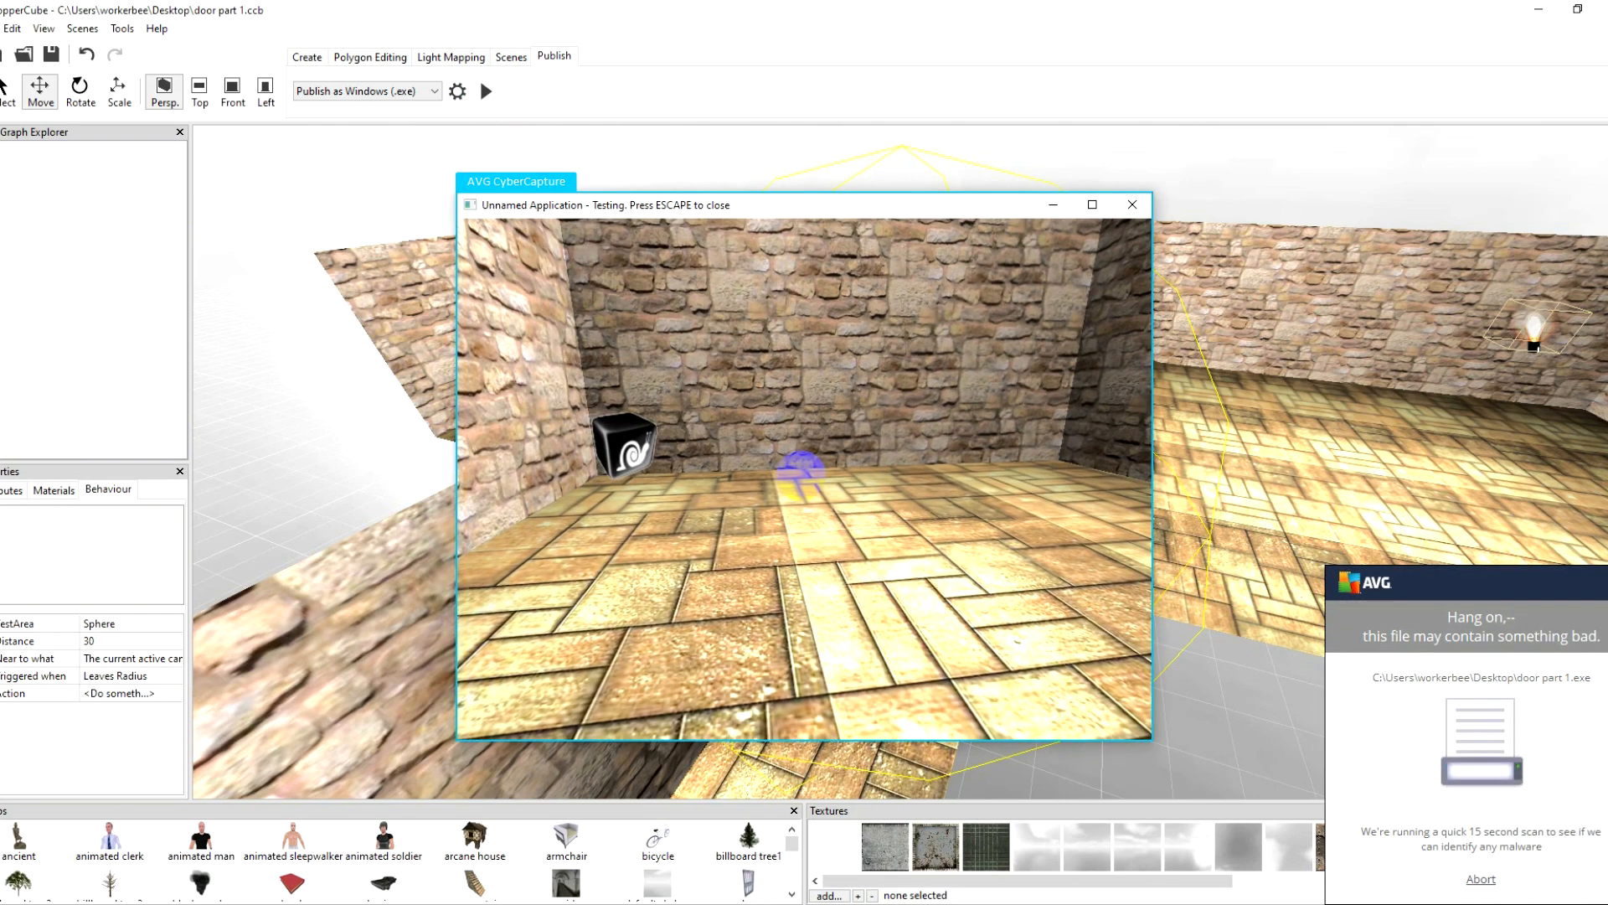
pyautogui.press('w')
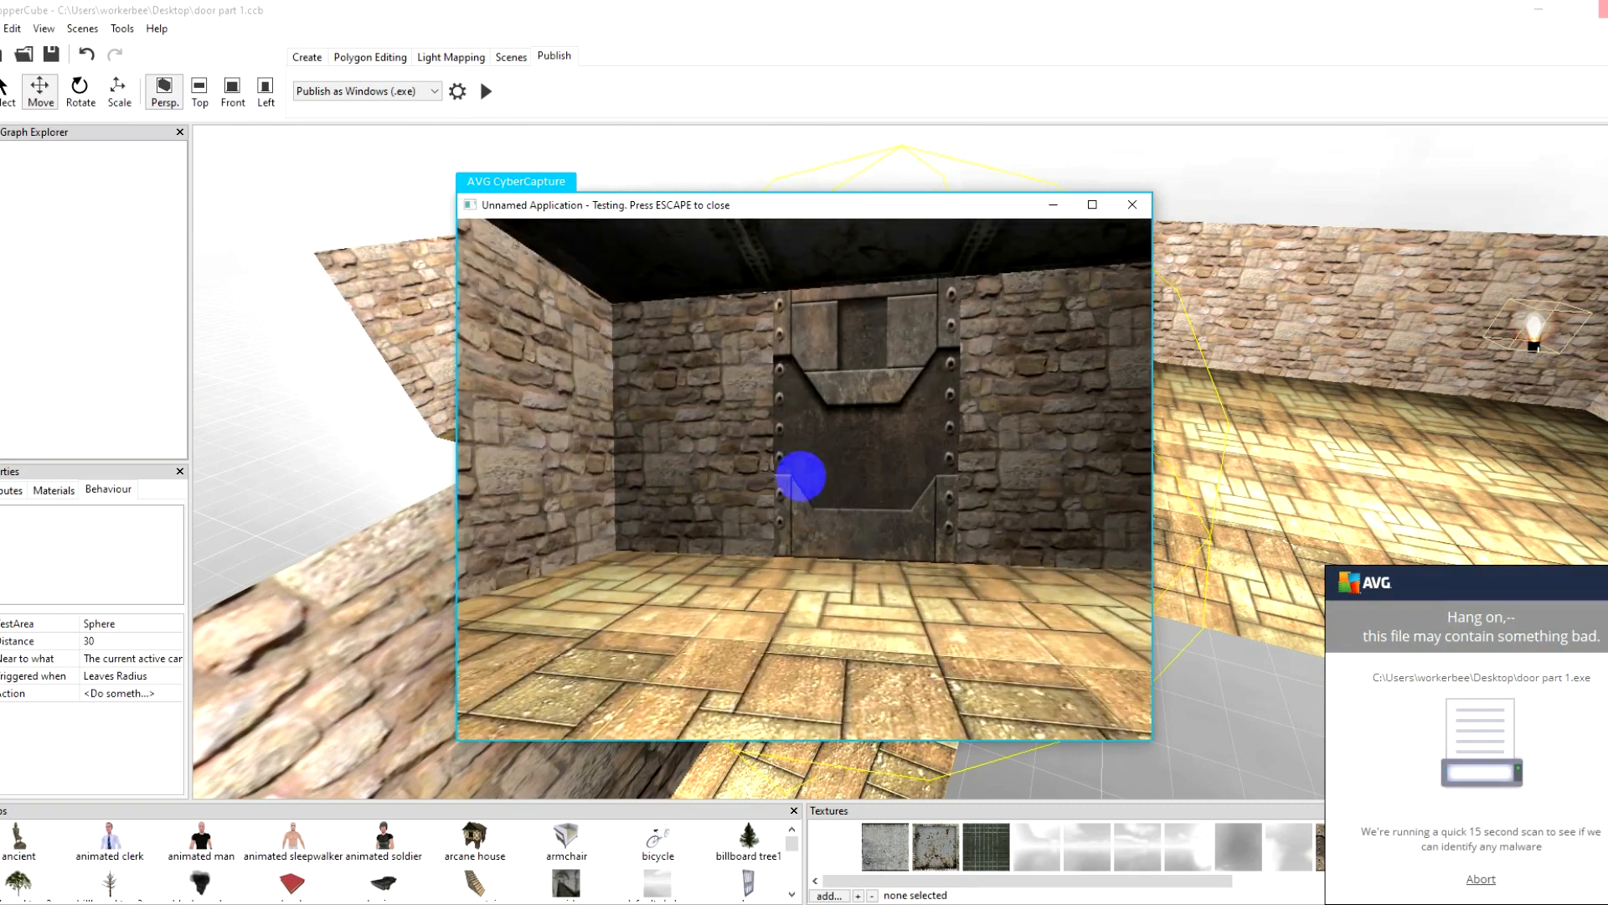
pyautogui.press('w')
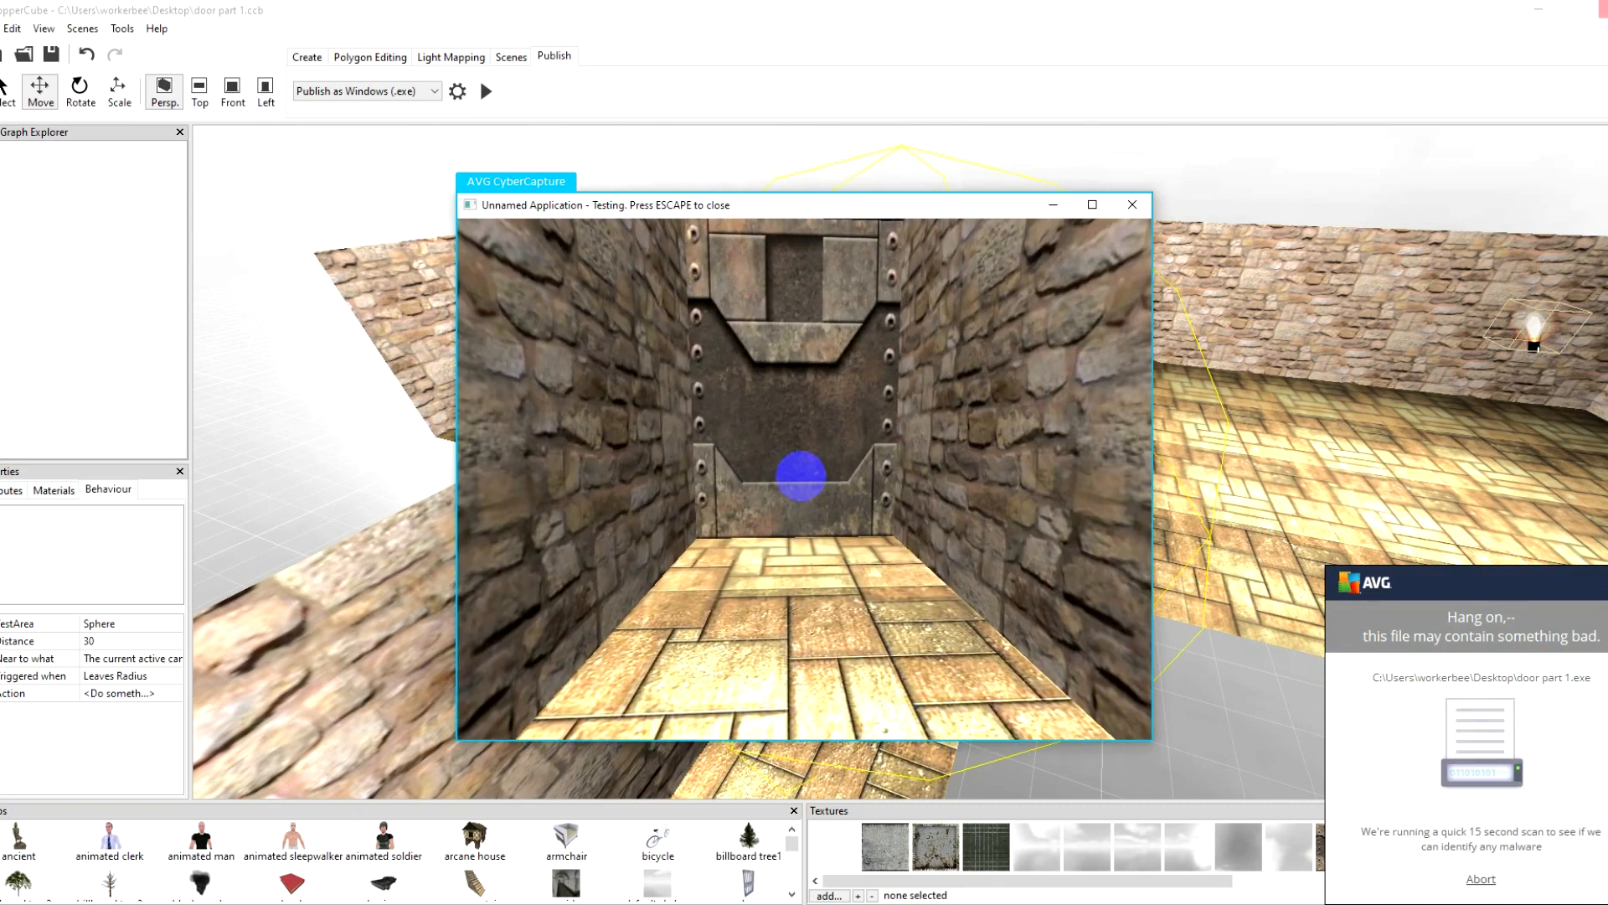
pyautogui.press('e')
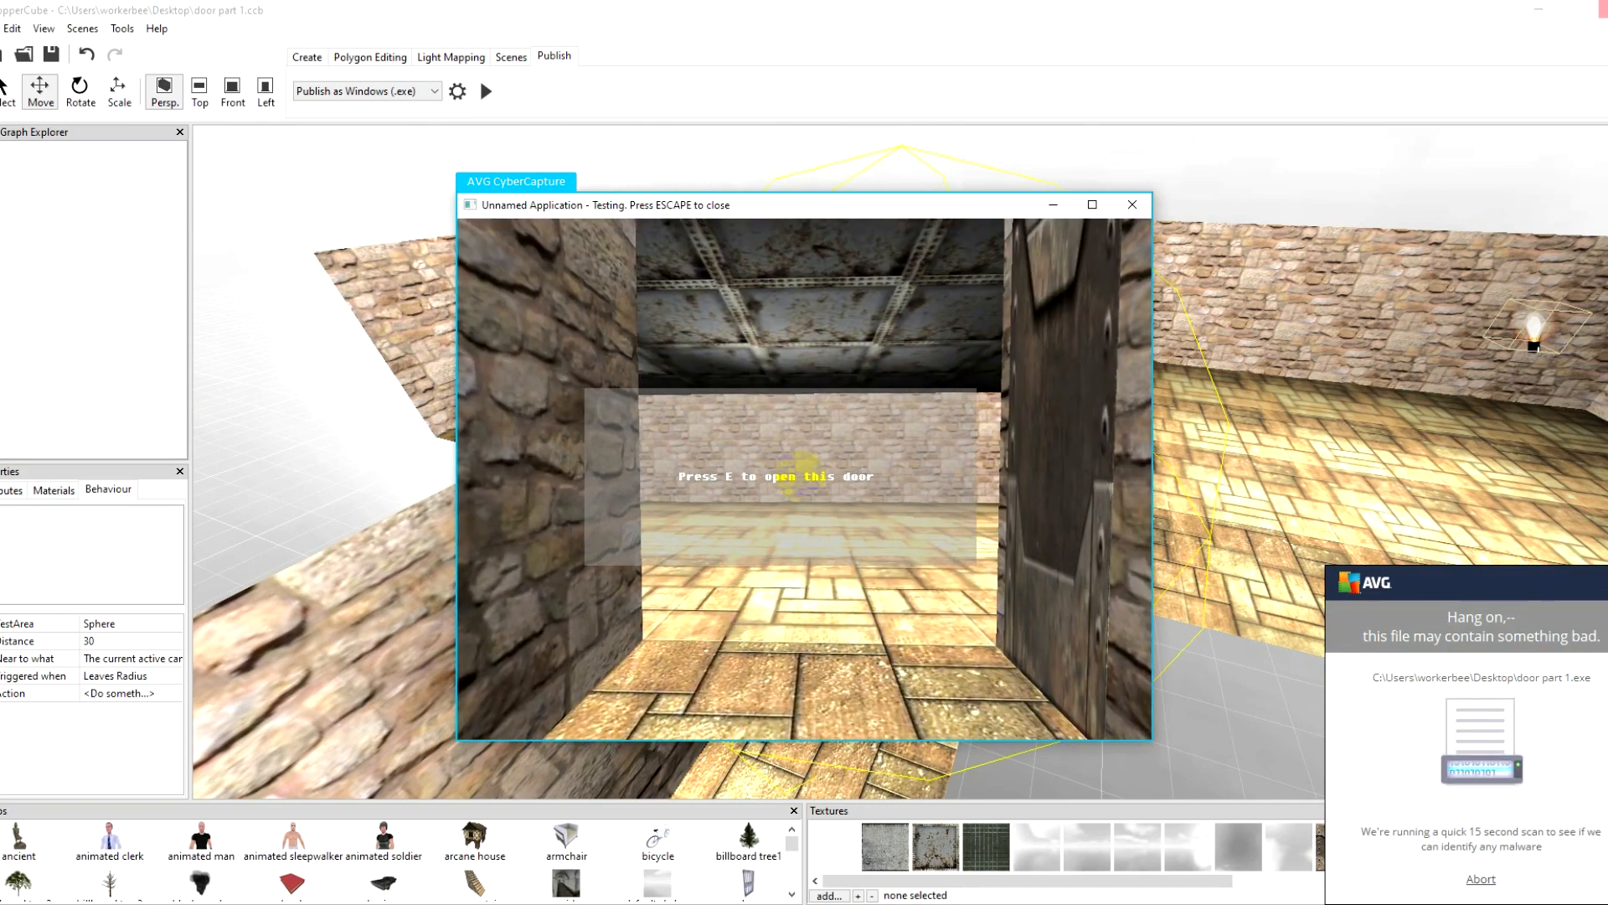
pyautogui.press('w')
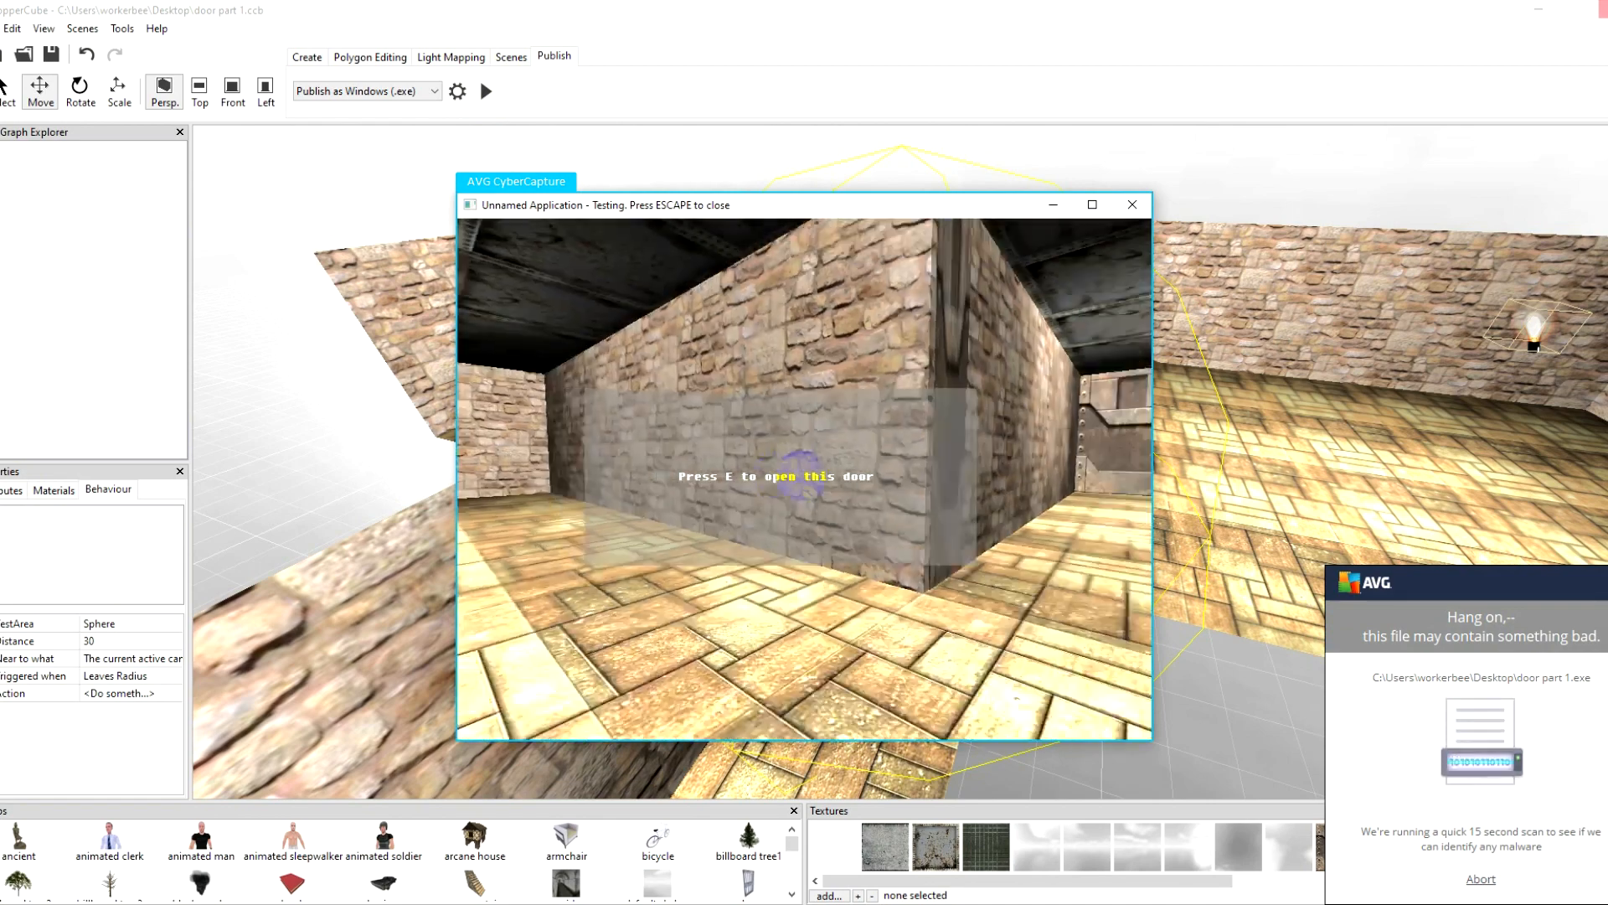
pyautogui.press('s')
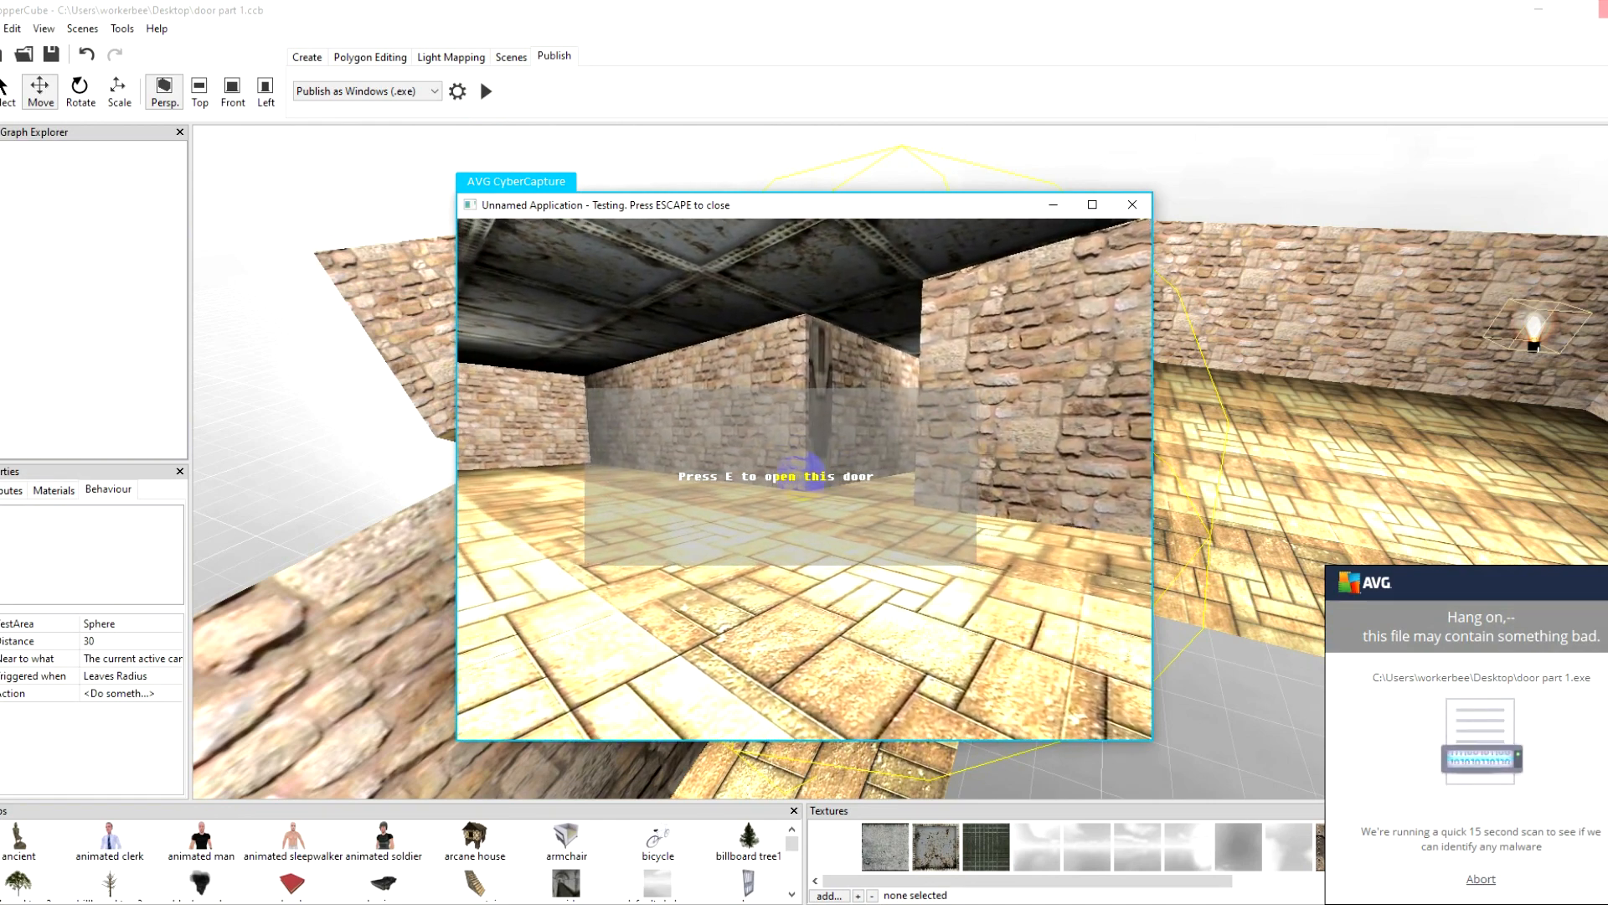
pyautogui.press('w')
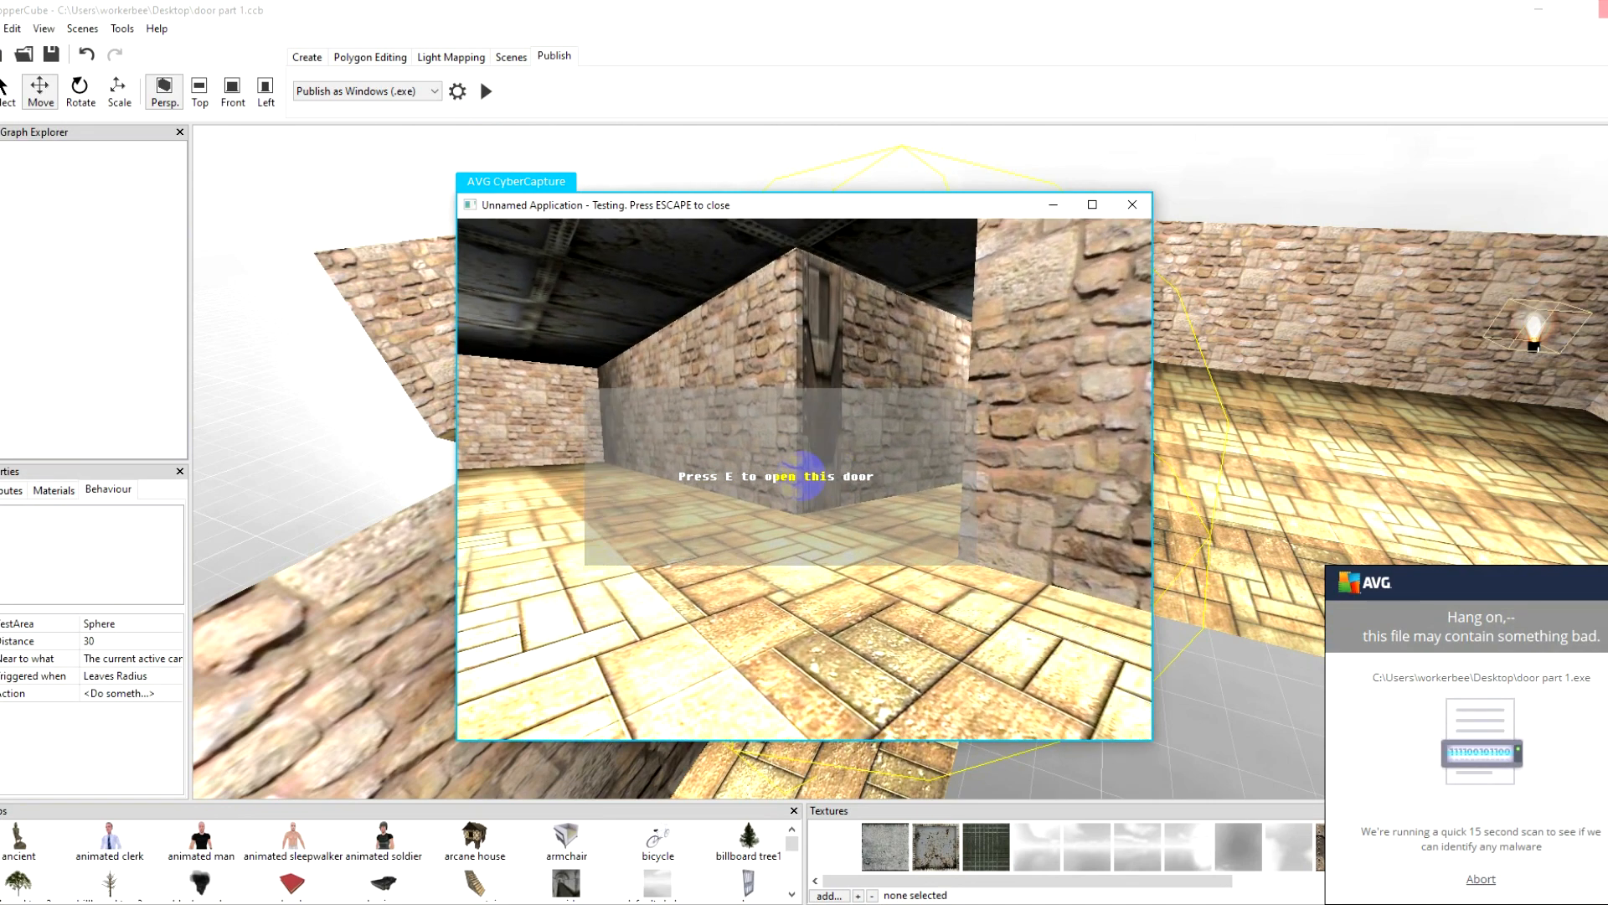
pyautogui.press('Escape')
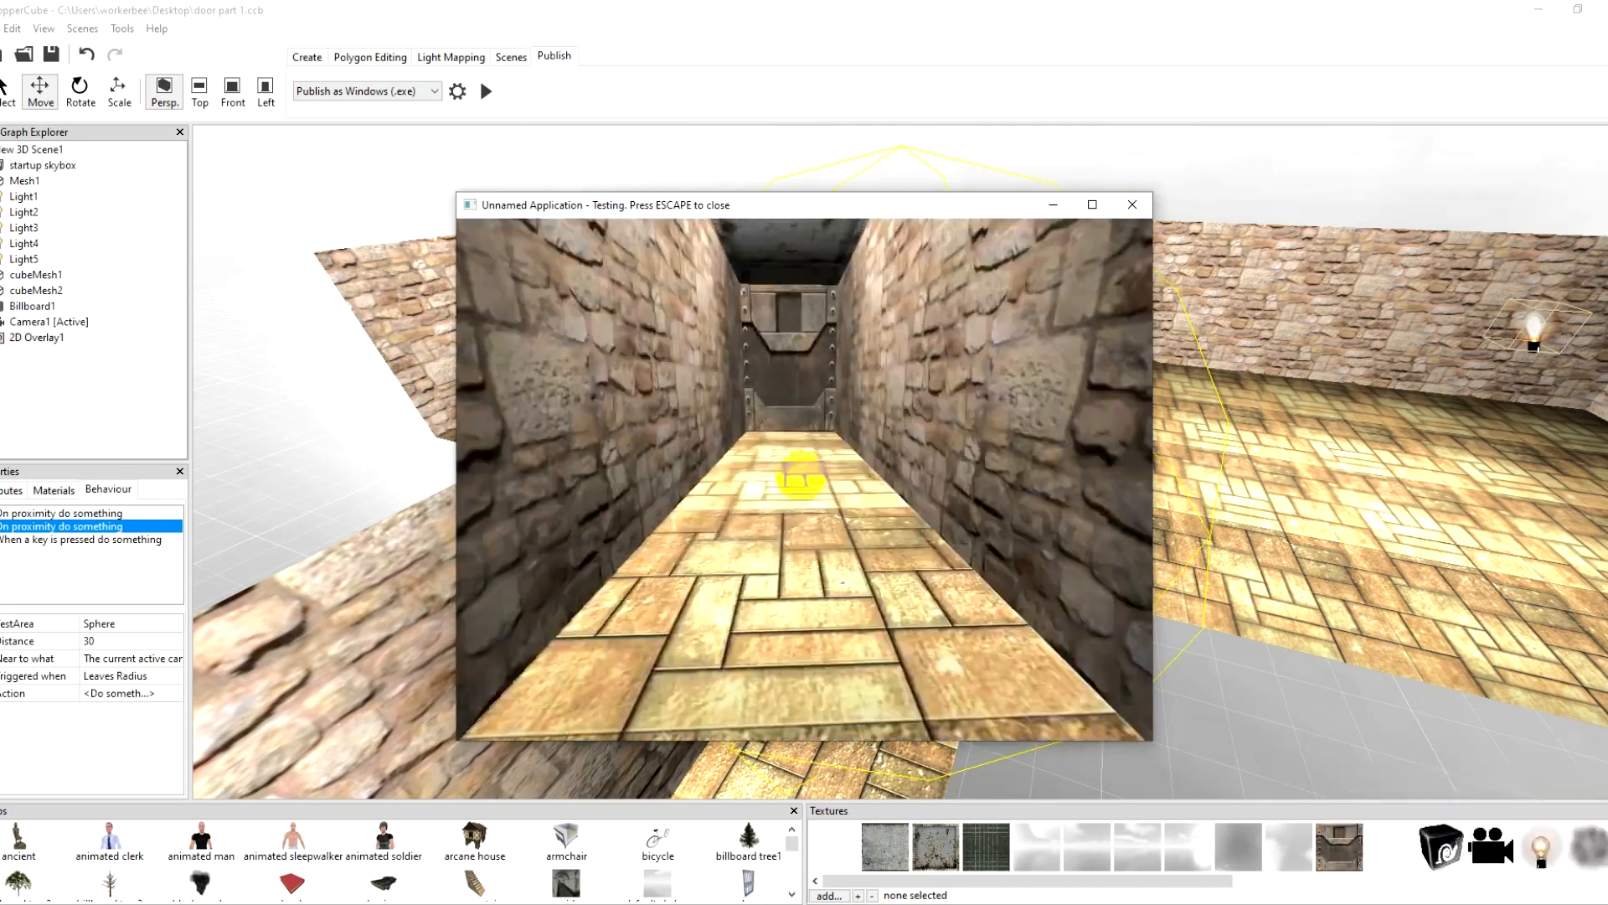
# Step: Open the door again in the relaunched test, move through and back away to check its closing behaviour, and exit
pyautogui.press('e')
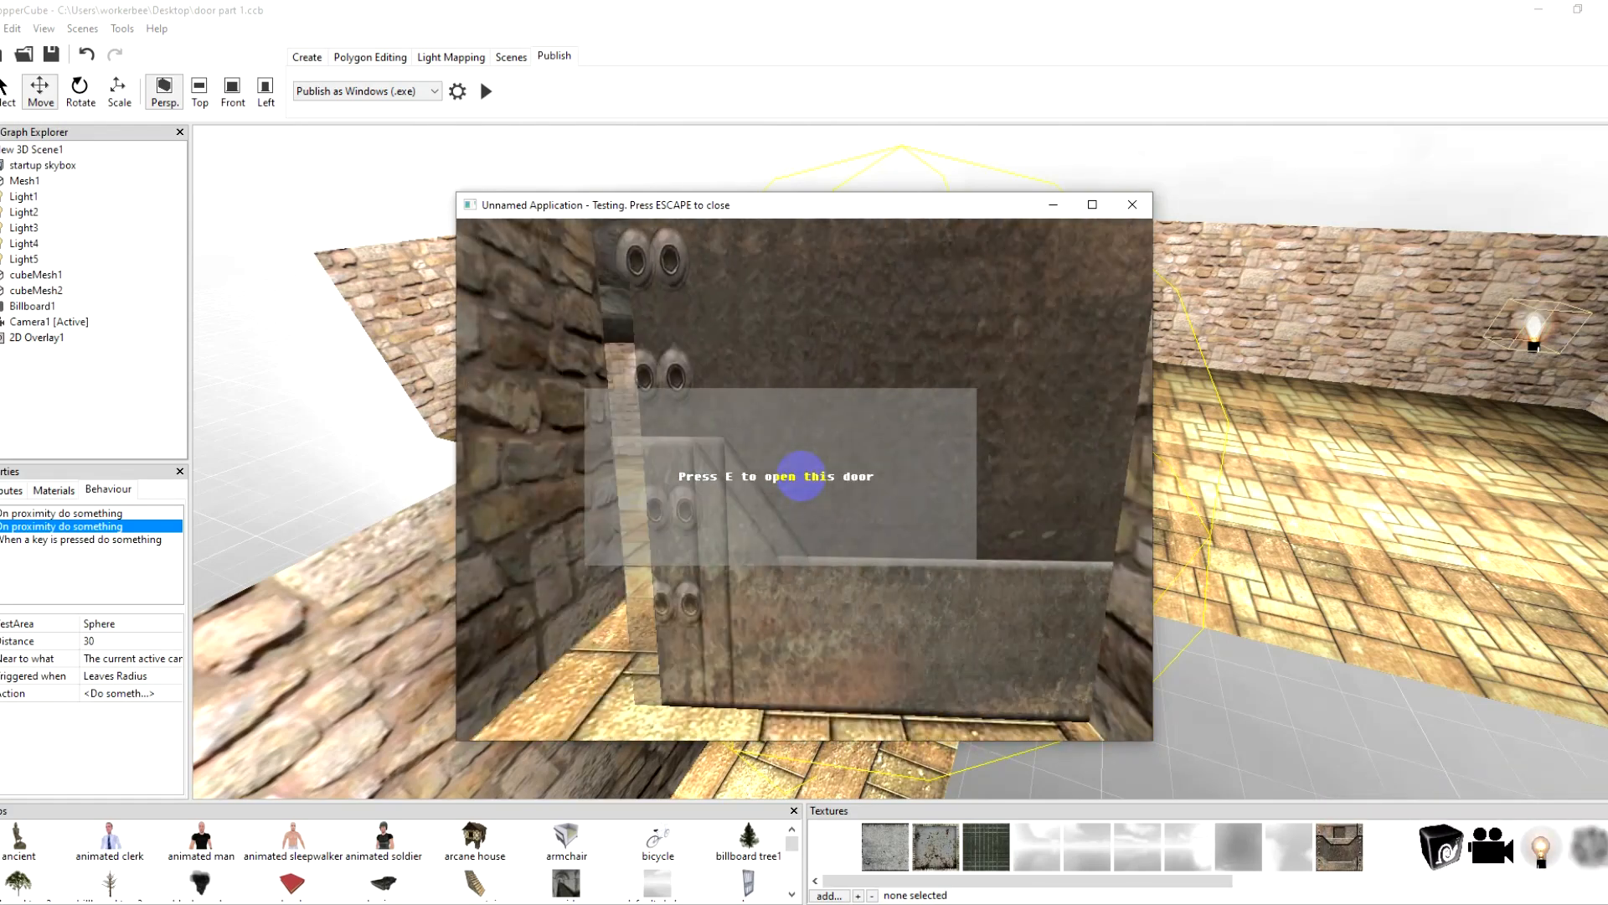
pyautogui.press('Up')
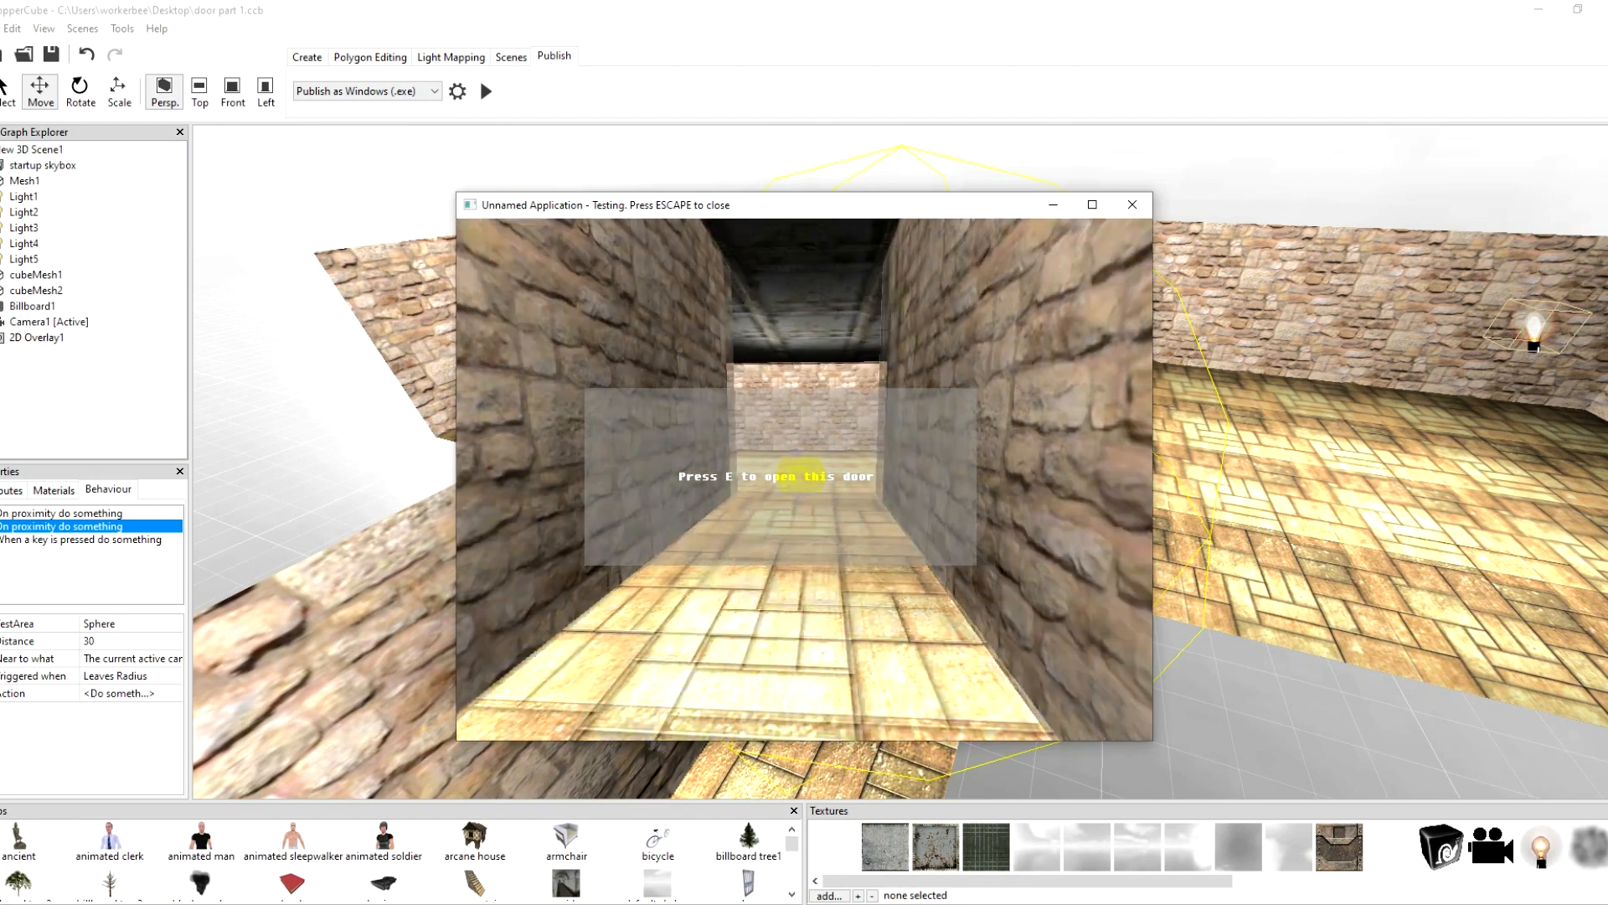
pyautogui.press('Up')
pyautogui.moveTo(799, 474); pyautogui.dragTo(802, 476)
pyautogui.press('Down')
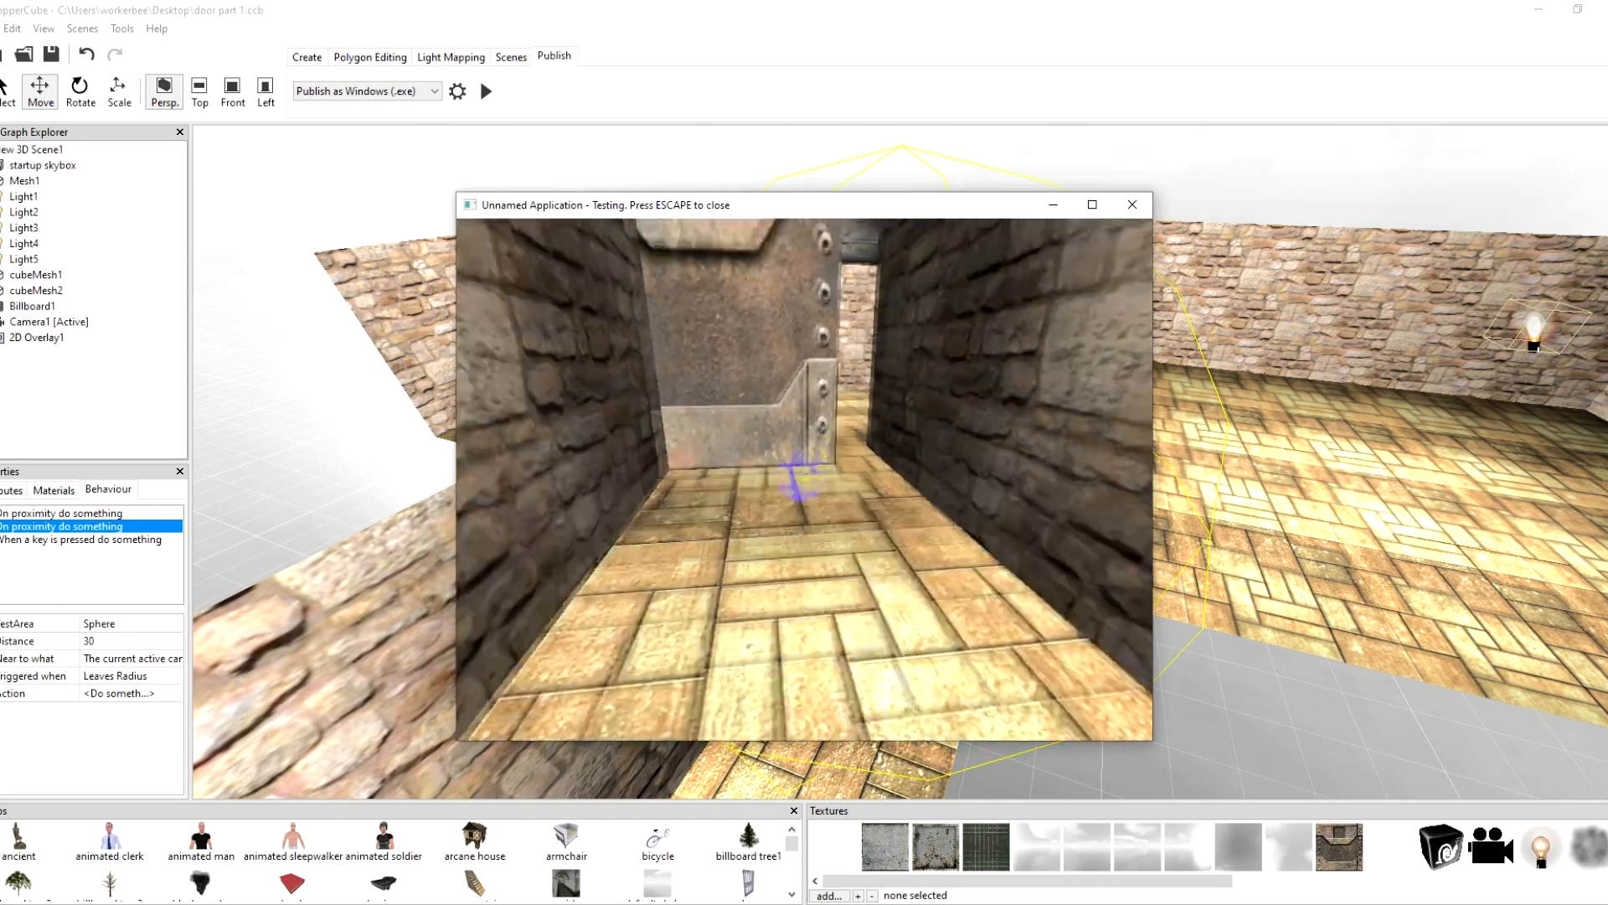
pyautogui.press('Escape')
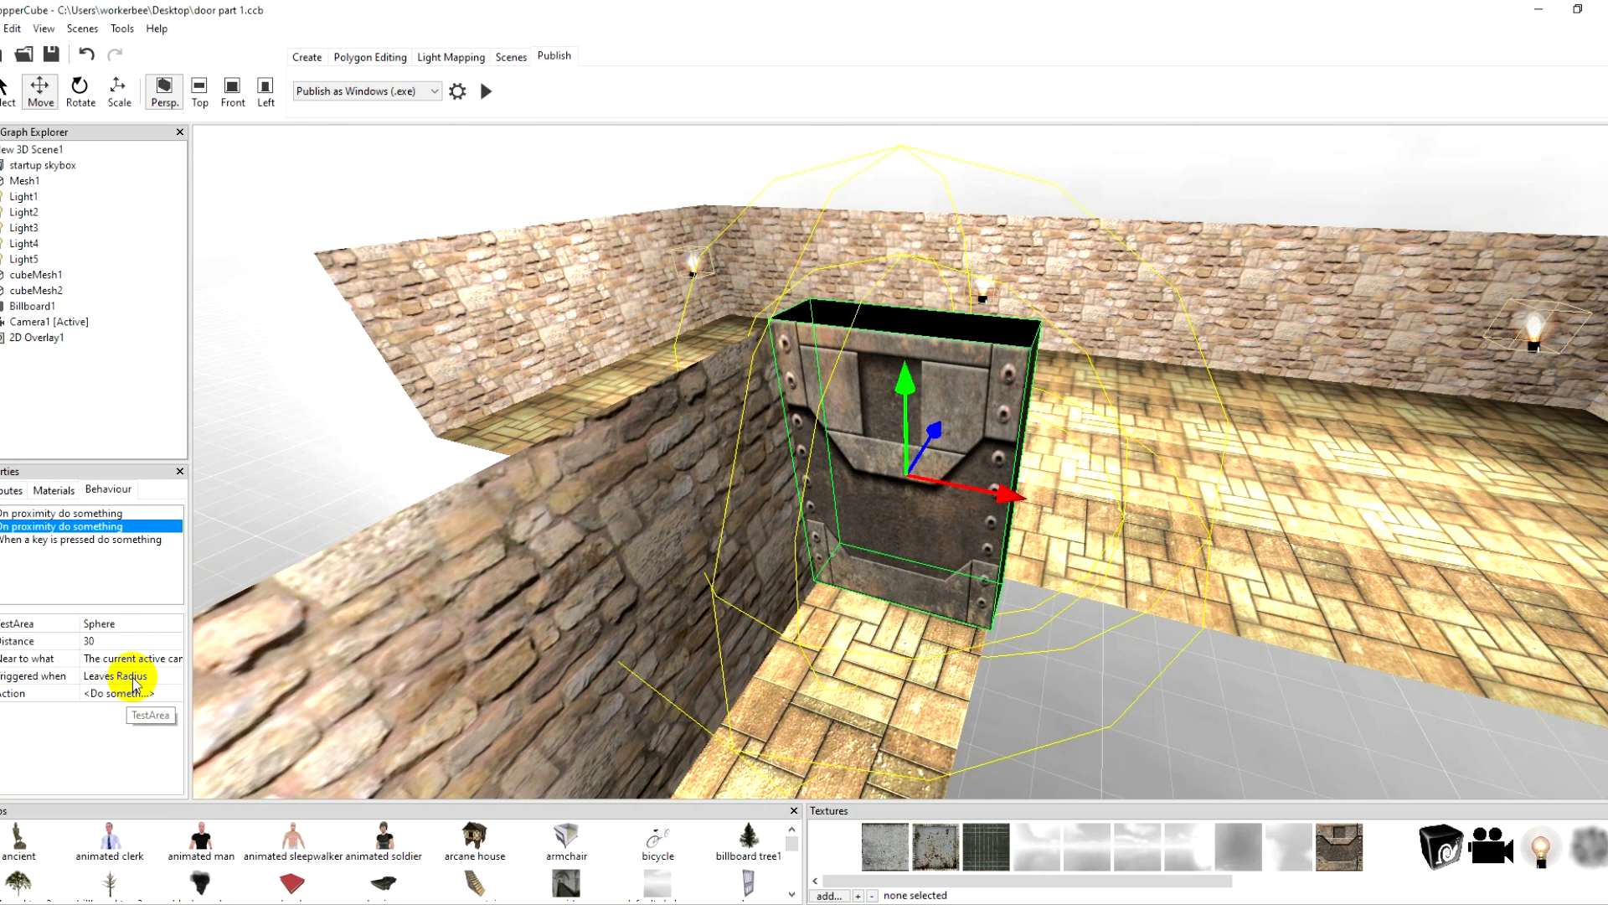
# Step: Set the TimeMs of the Leaves Radius behaviour's "Do something later" action to 4000 and save the action list
pyautogui.click(155, 693)
pyautogui.click(174, 693)
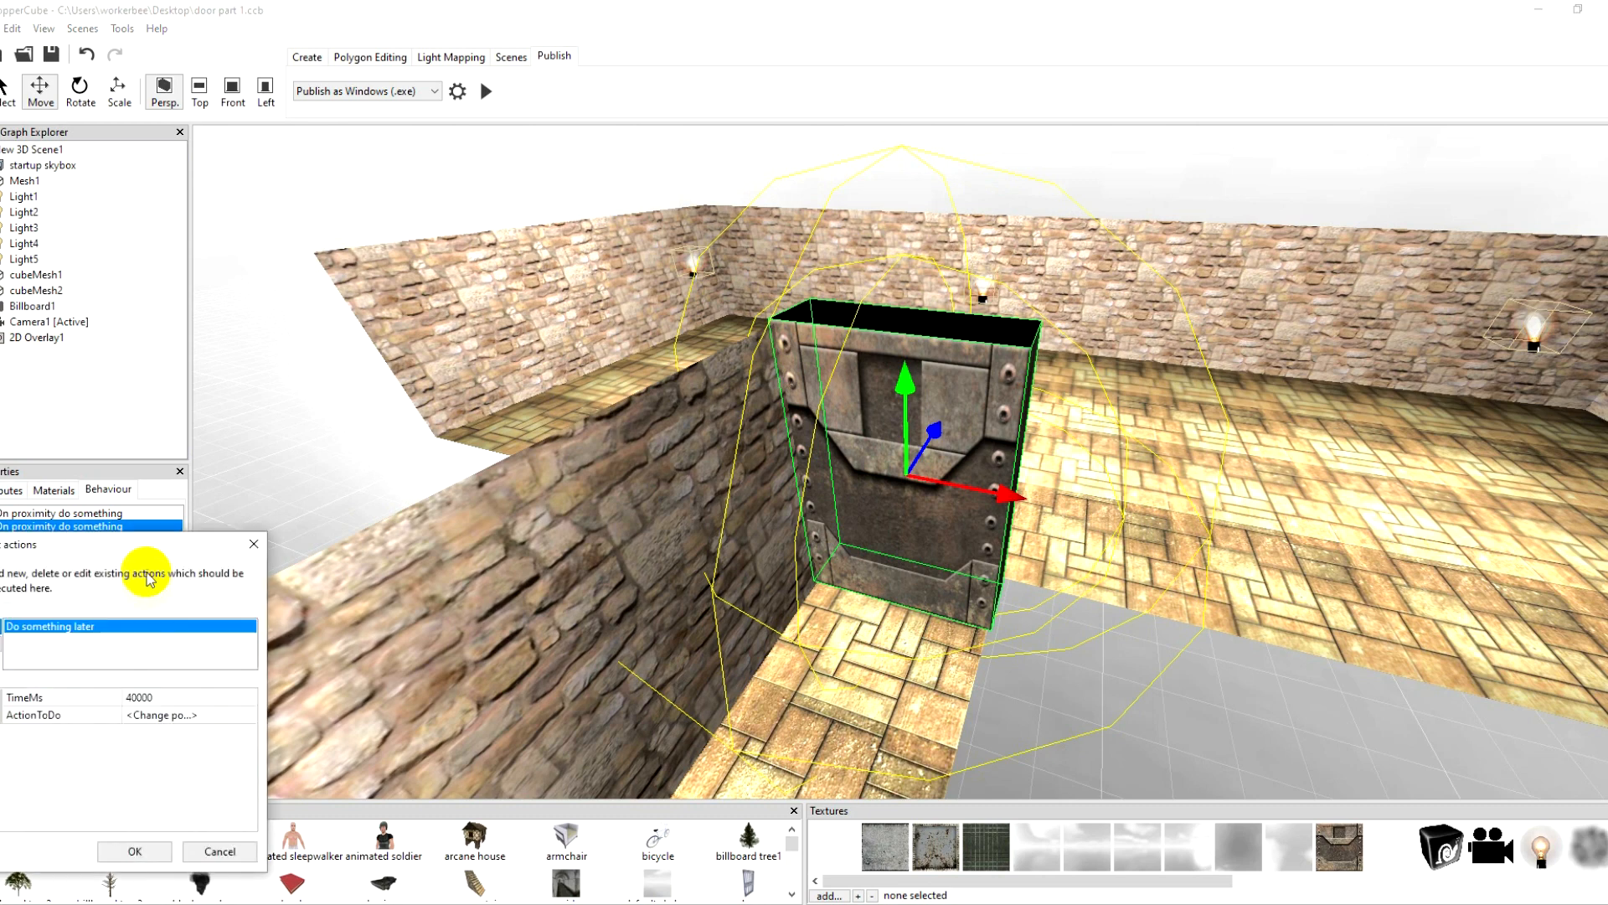
pyautogui.moveTo(141, 544); pyautogui.dragTo(432, 474)
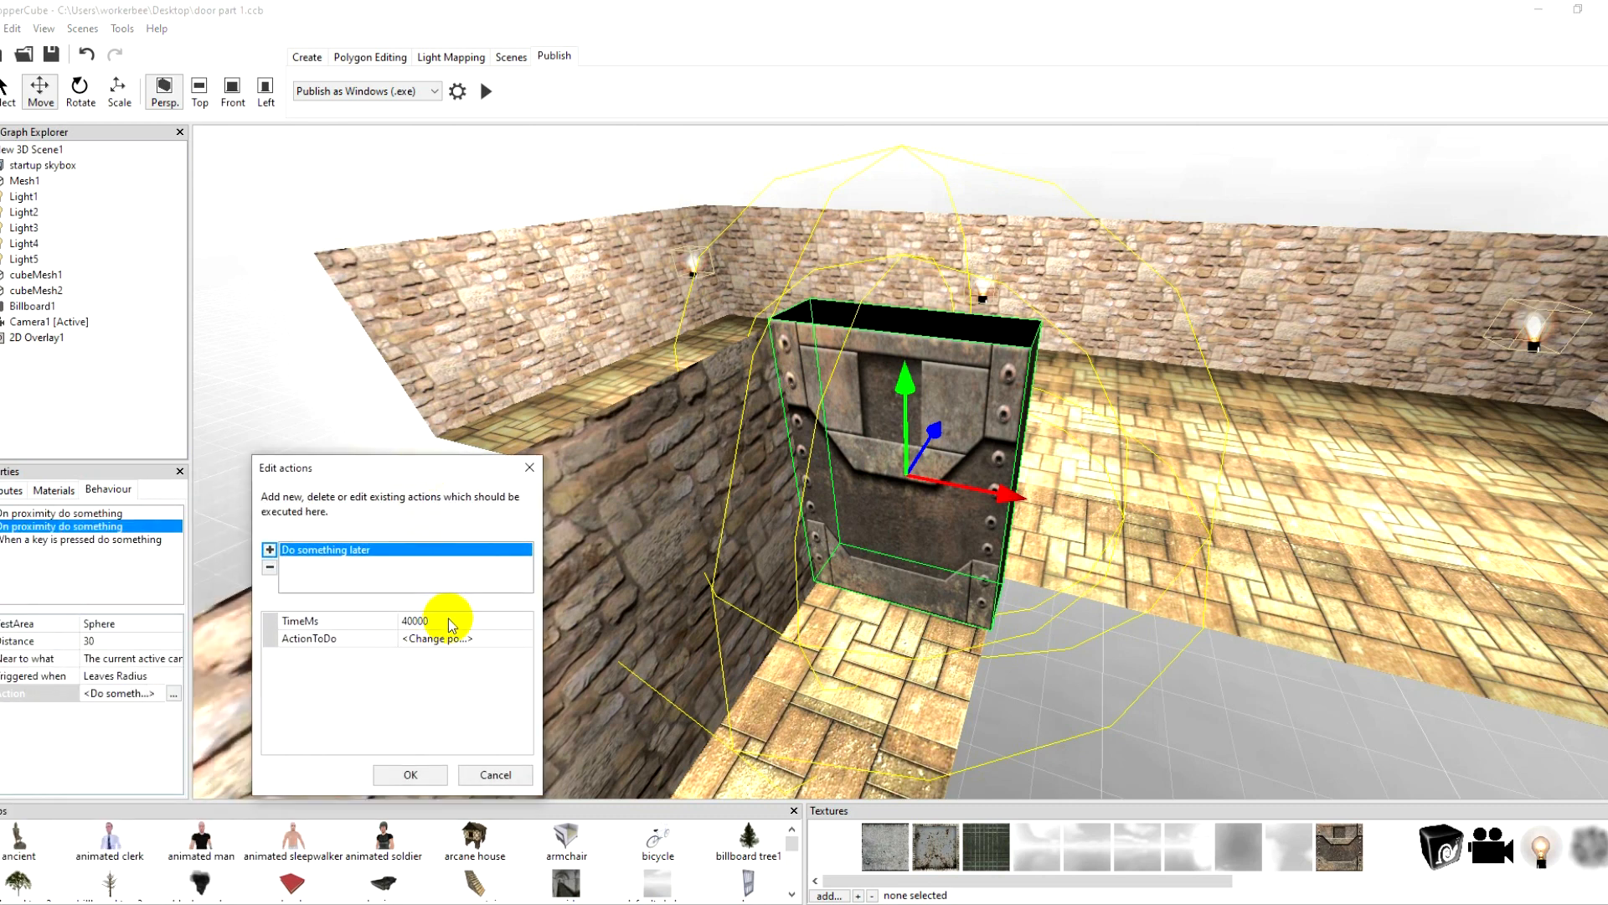
pyautogui.moveTo(452, 626); pyautogui.dragTo(415, 623)
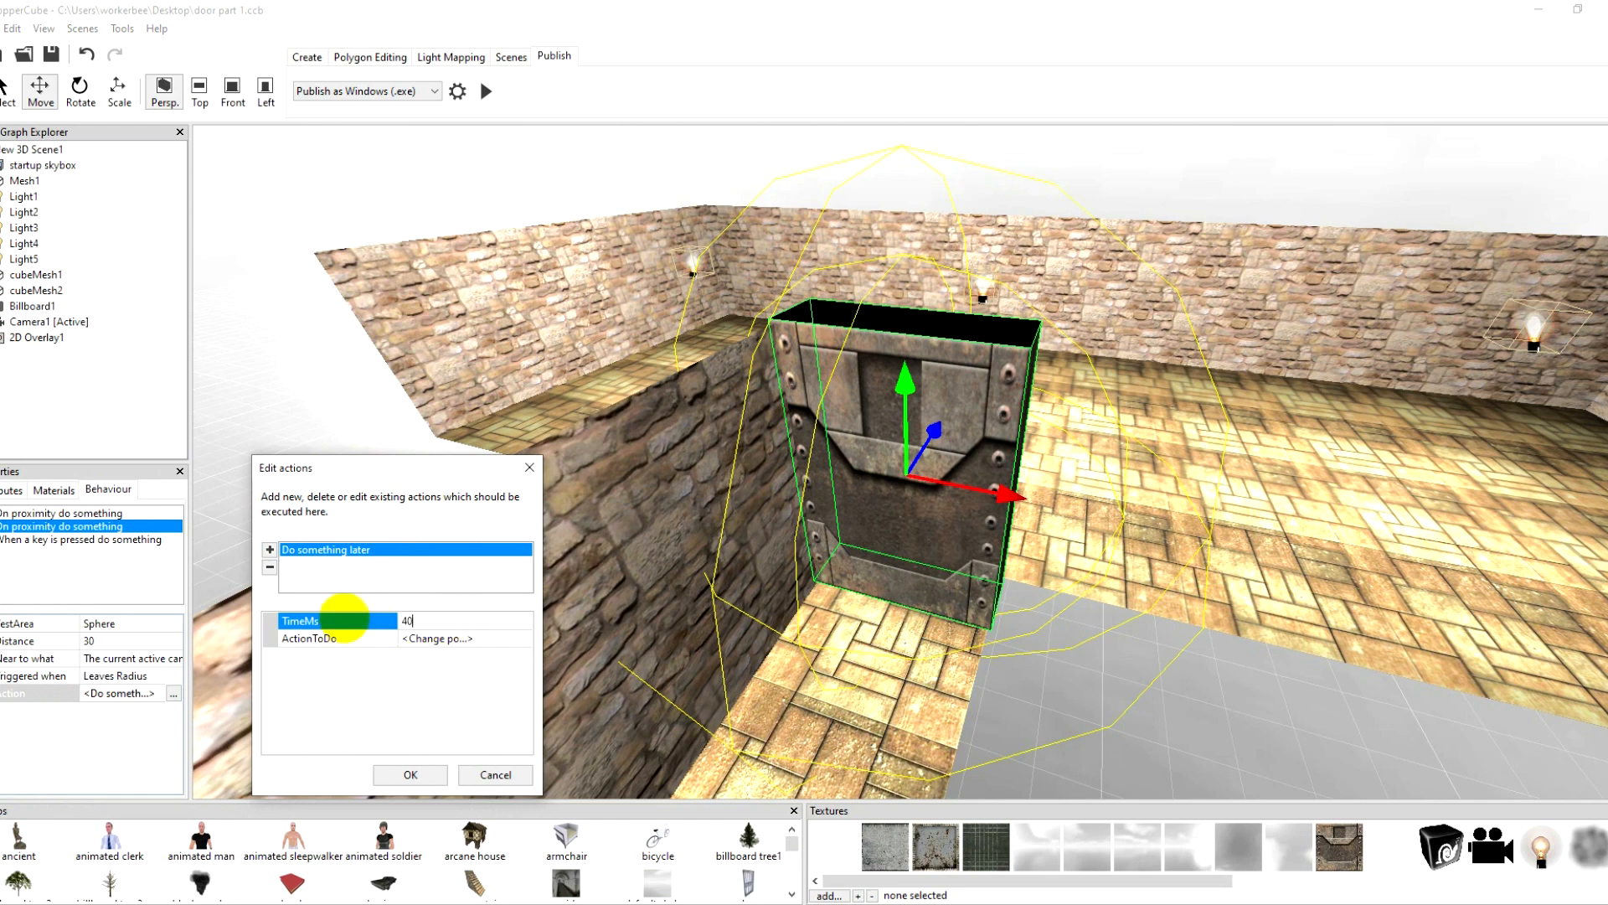
pyautogui.click(427, 769)
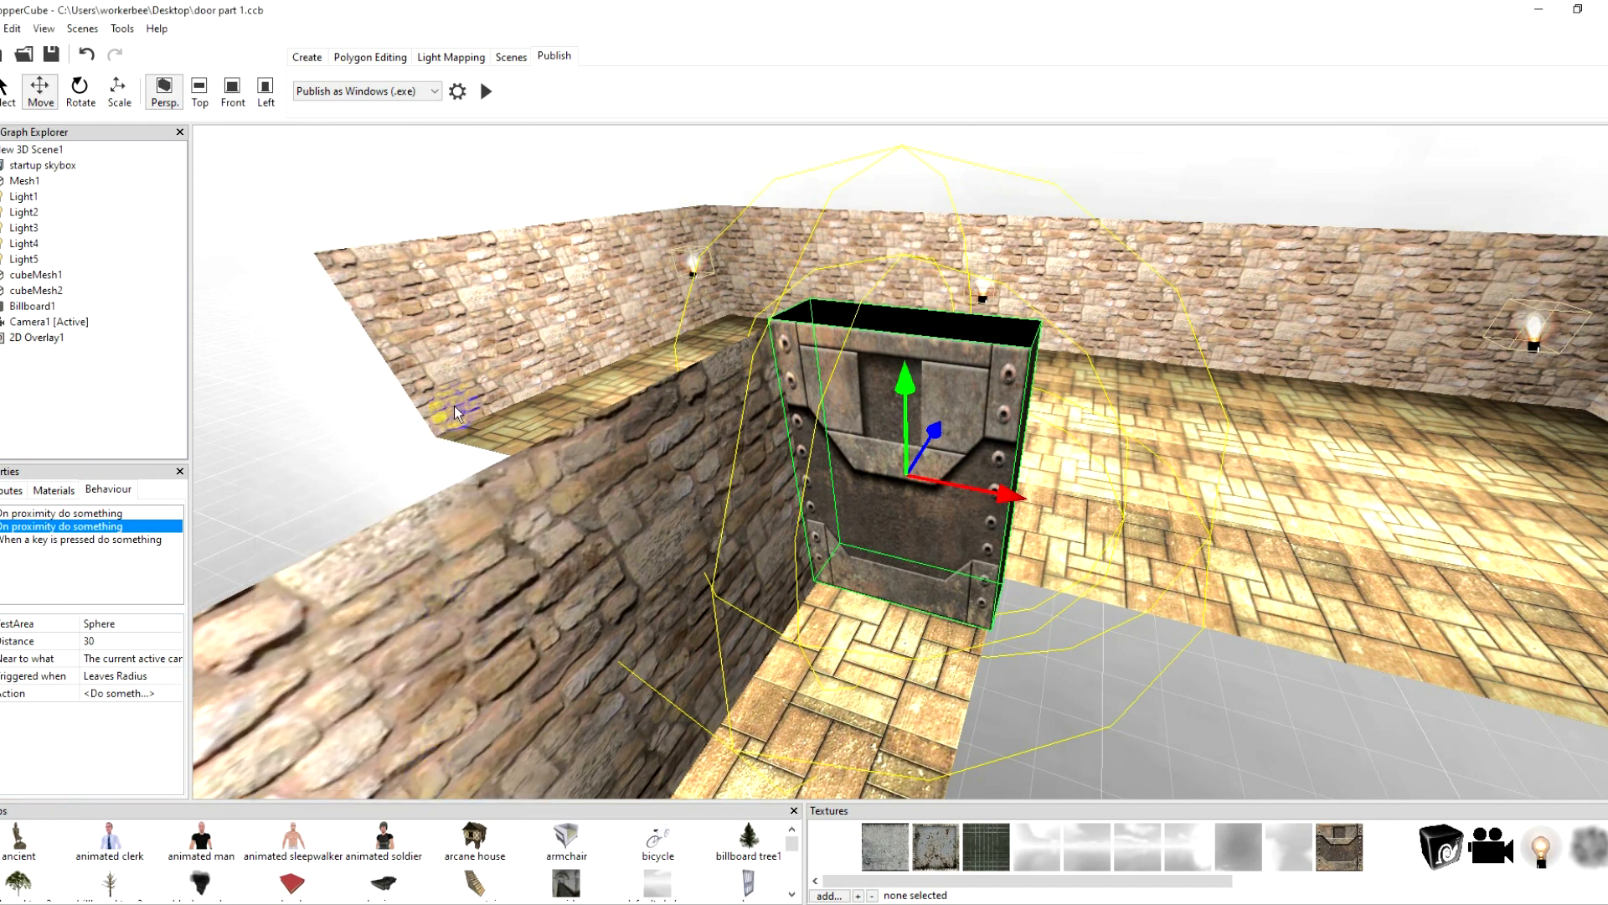
# Step: Test the level with the 4000 ms delay, walking through the second door and away to check its closing and prompt
pyautogui.click(486, 91)
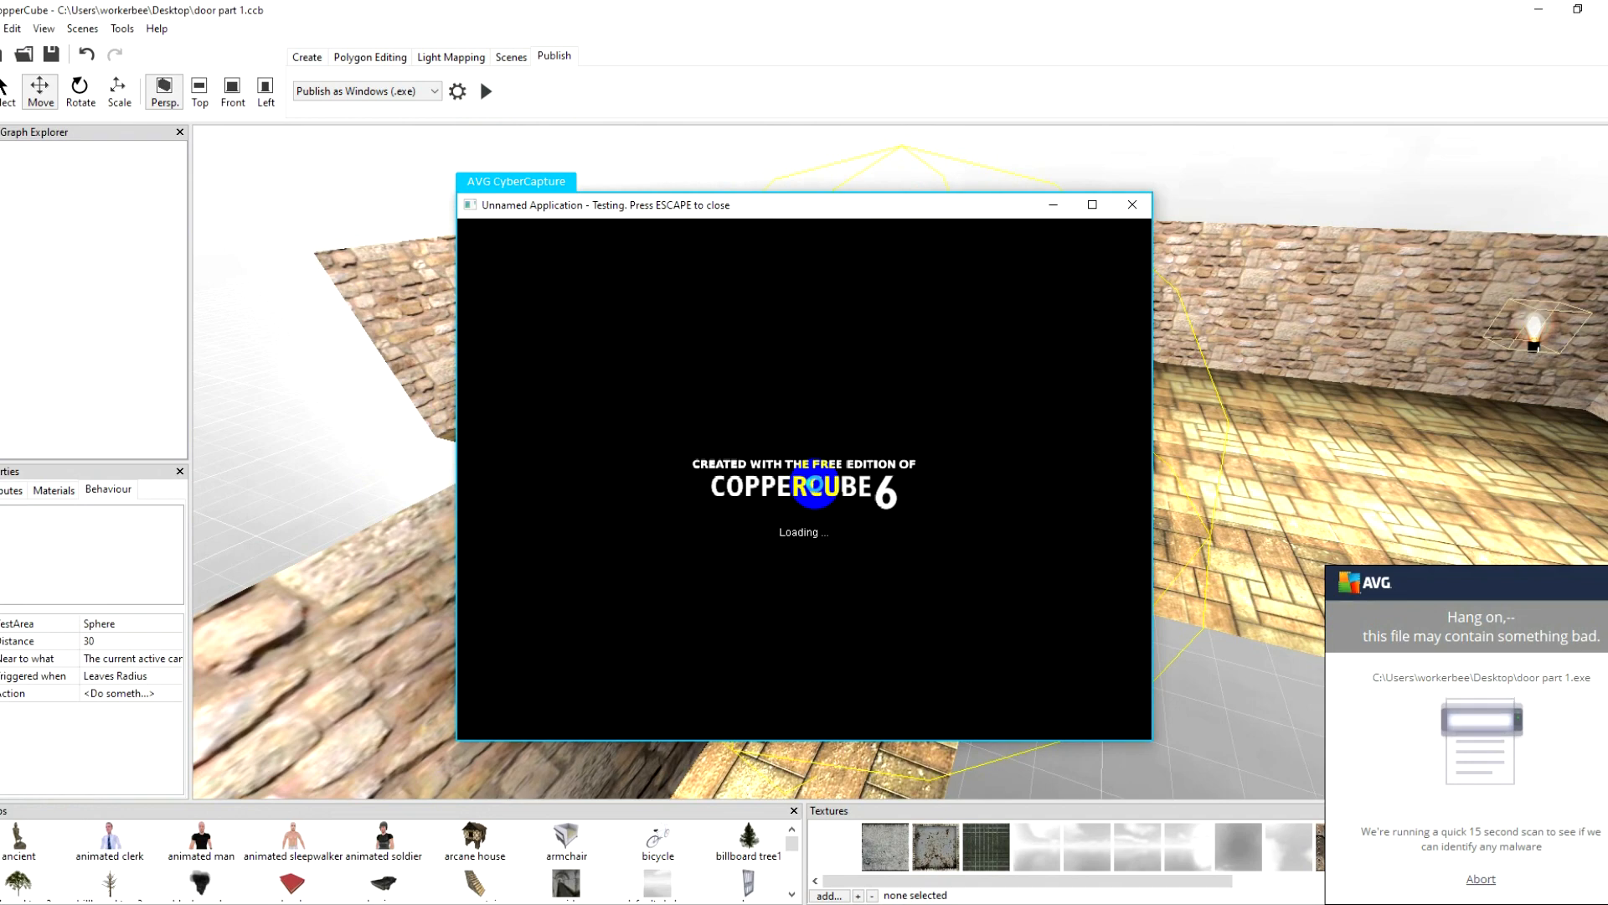
pyautogui.press('w')
pyautogui.press('s')
pyautogui.press('w')
pyautogui.press('w')
pyautogui.press('w')
pyautogui.press('s')
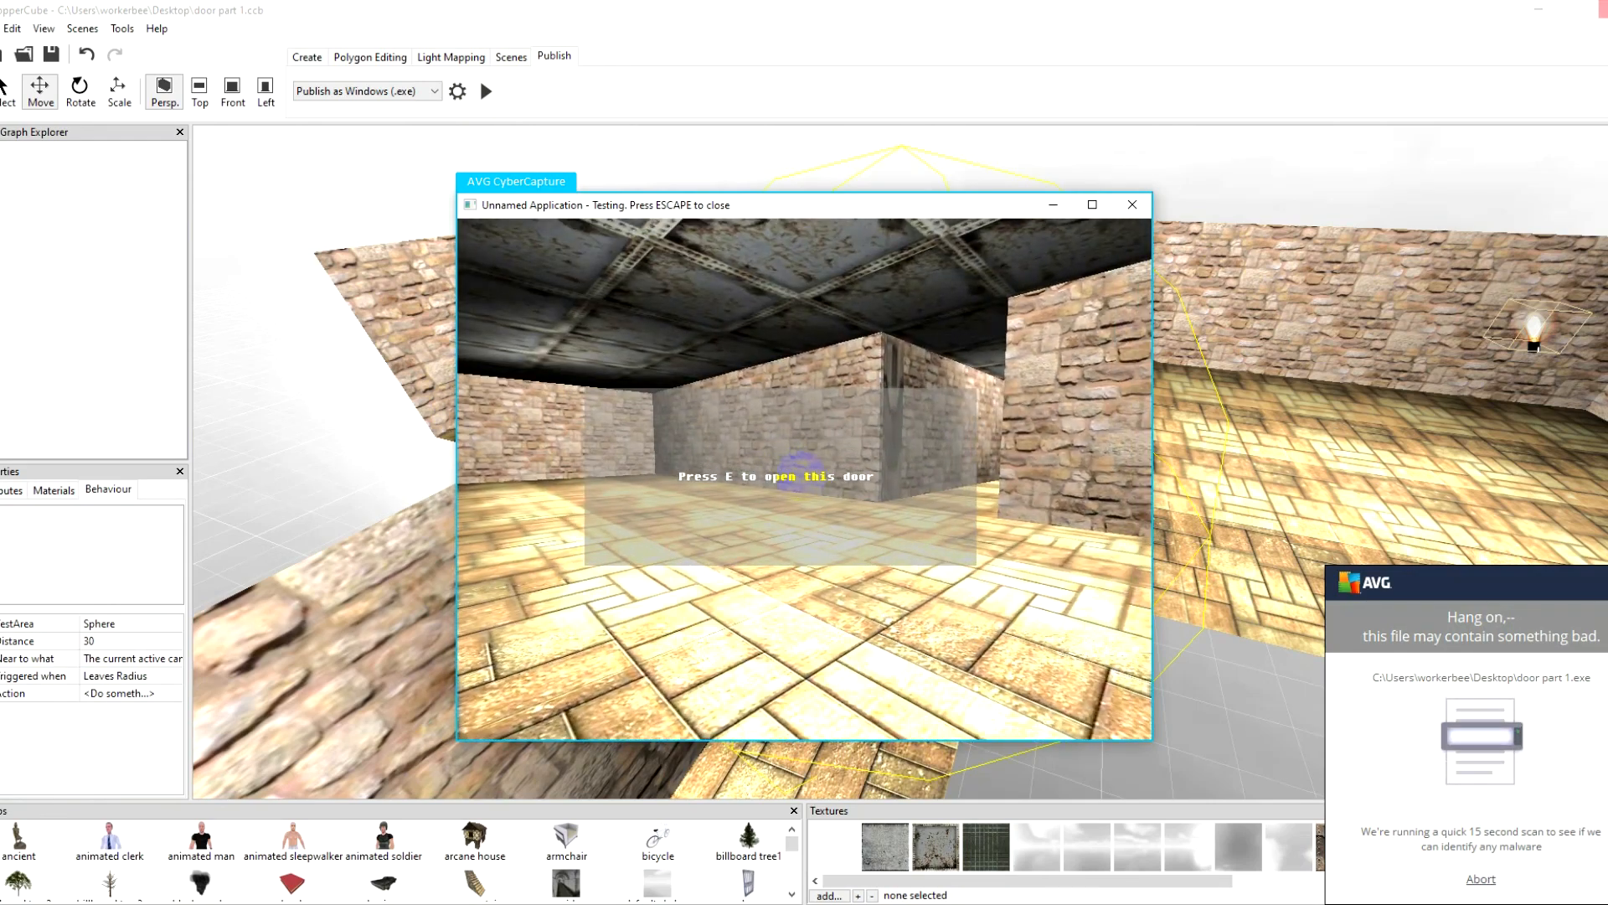
pyautogui.press('w')
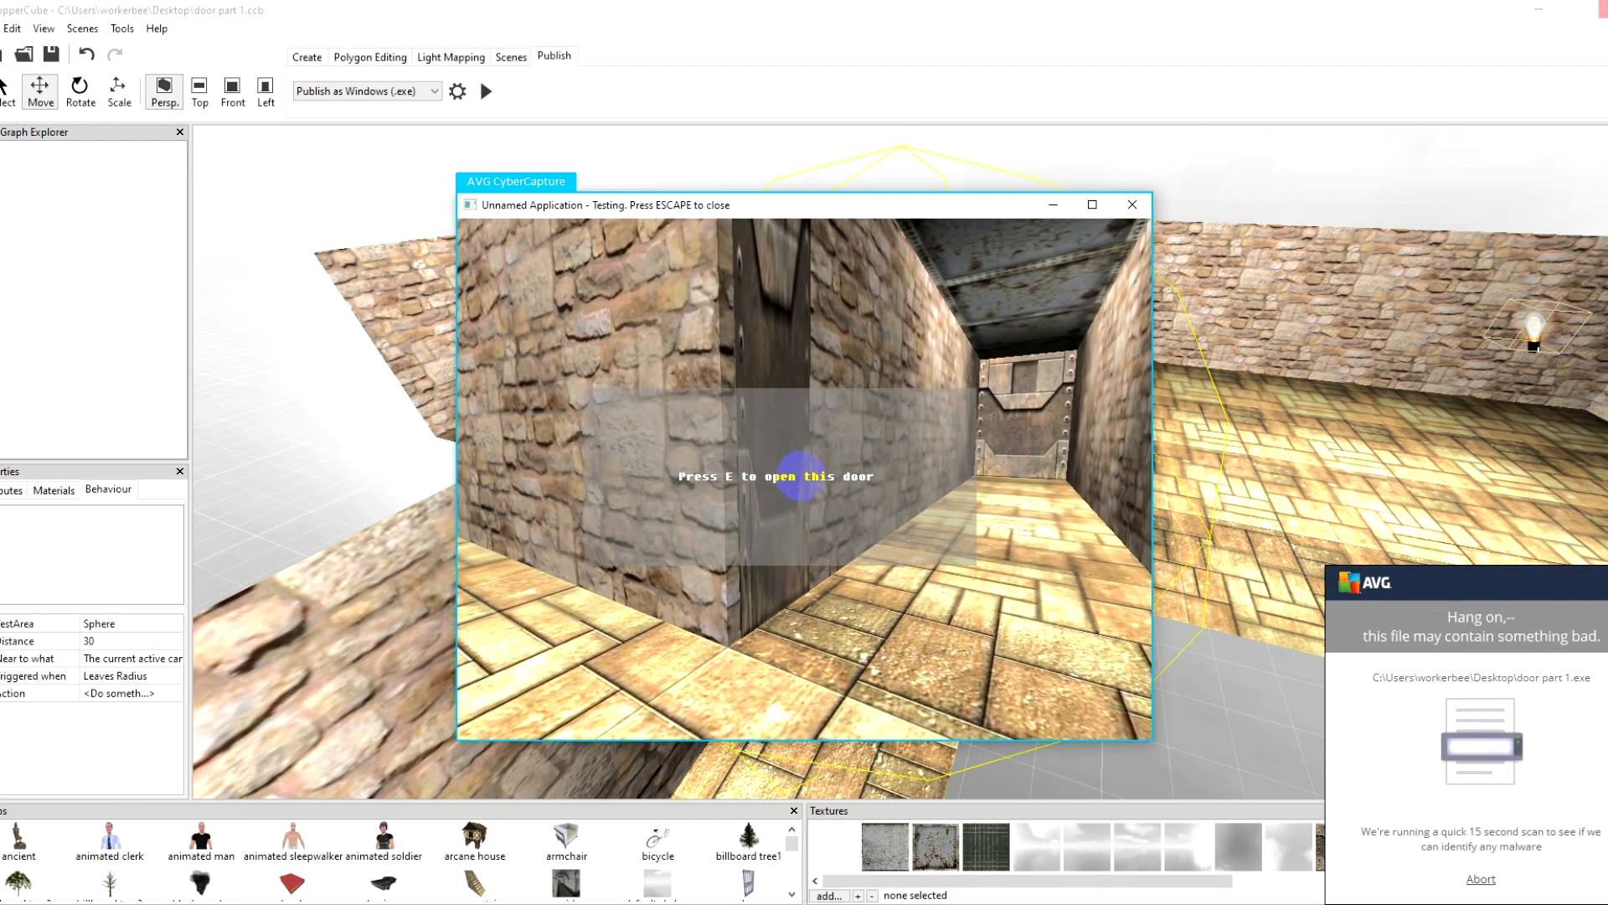
pyautogui.press('Escape')
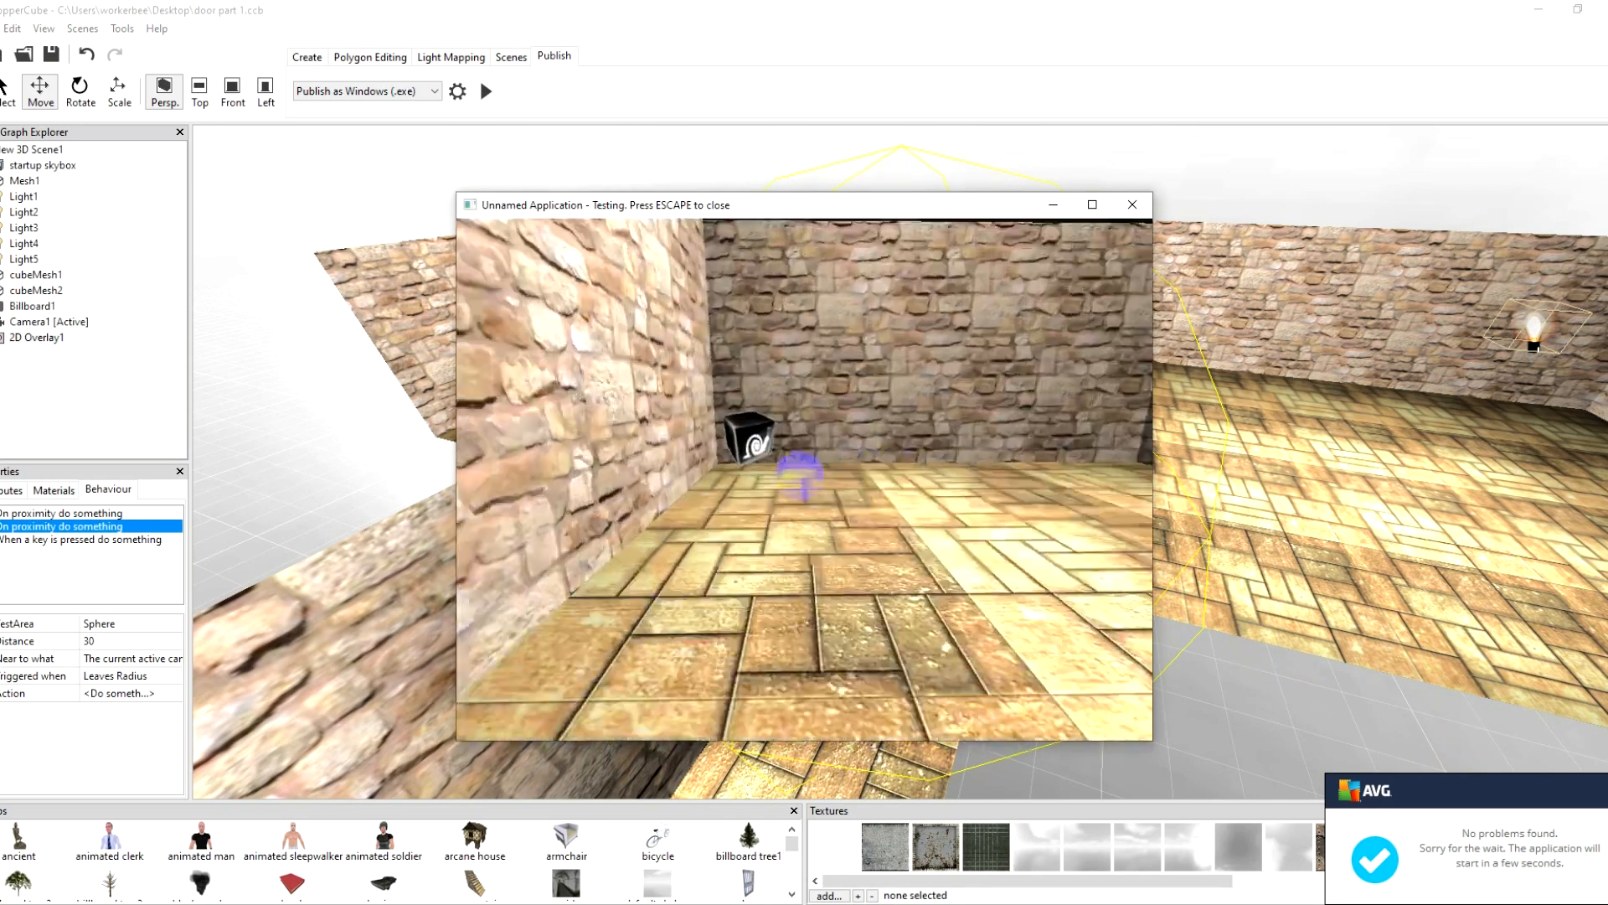
pyautogui.press('w')
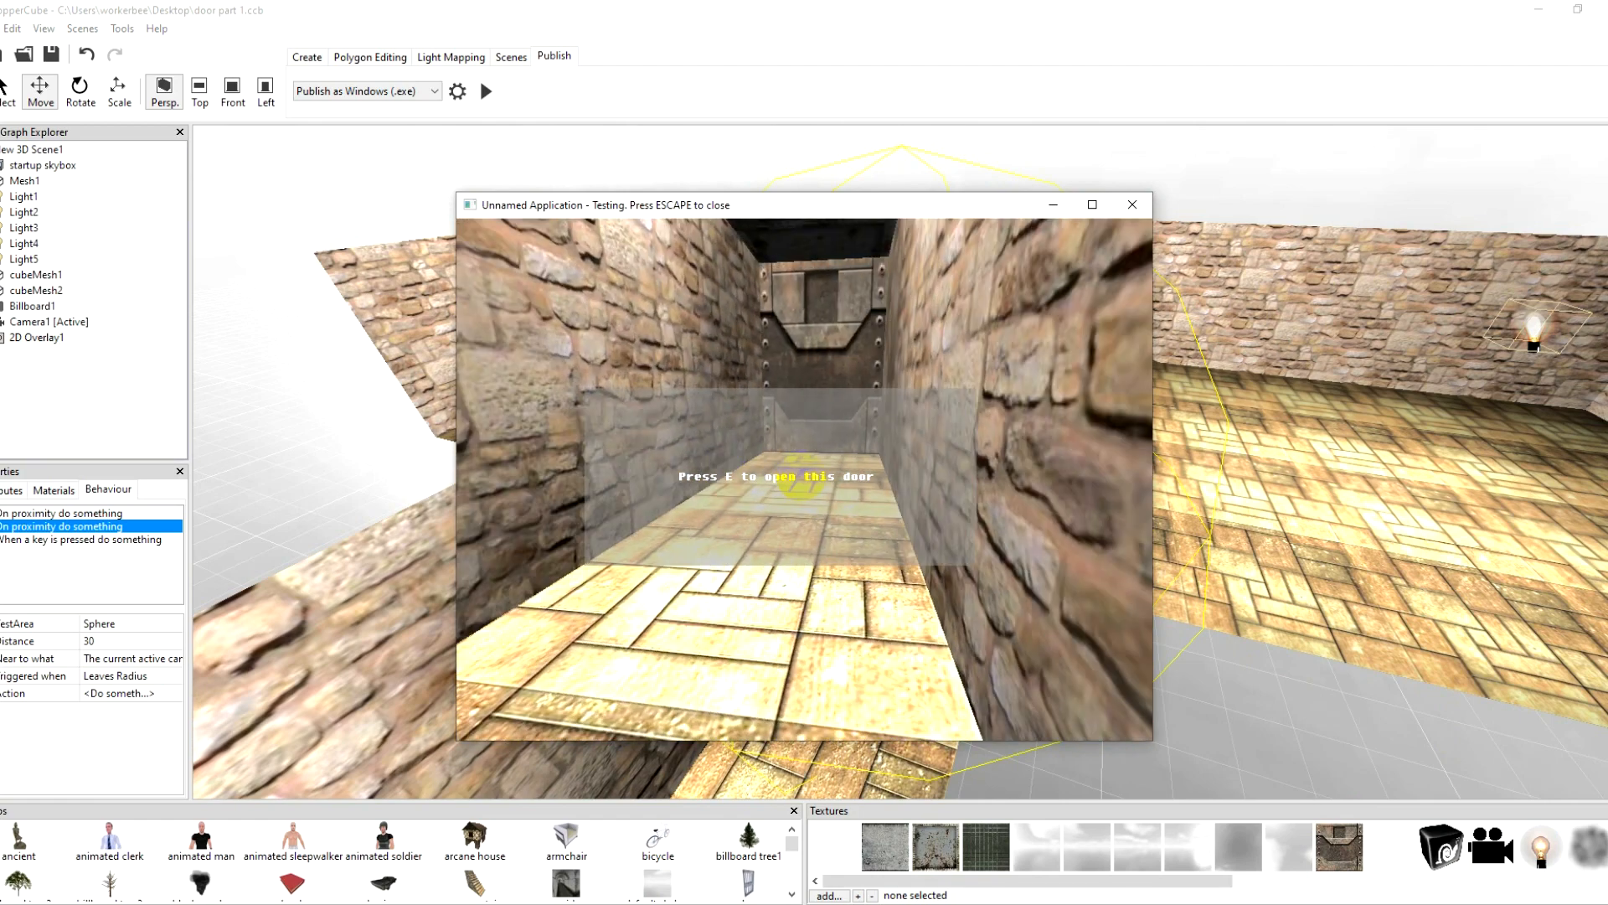
pyautogui.press('Escape')
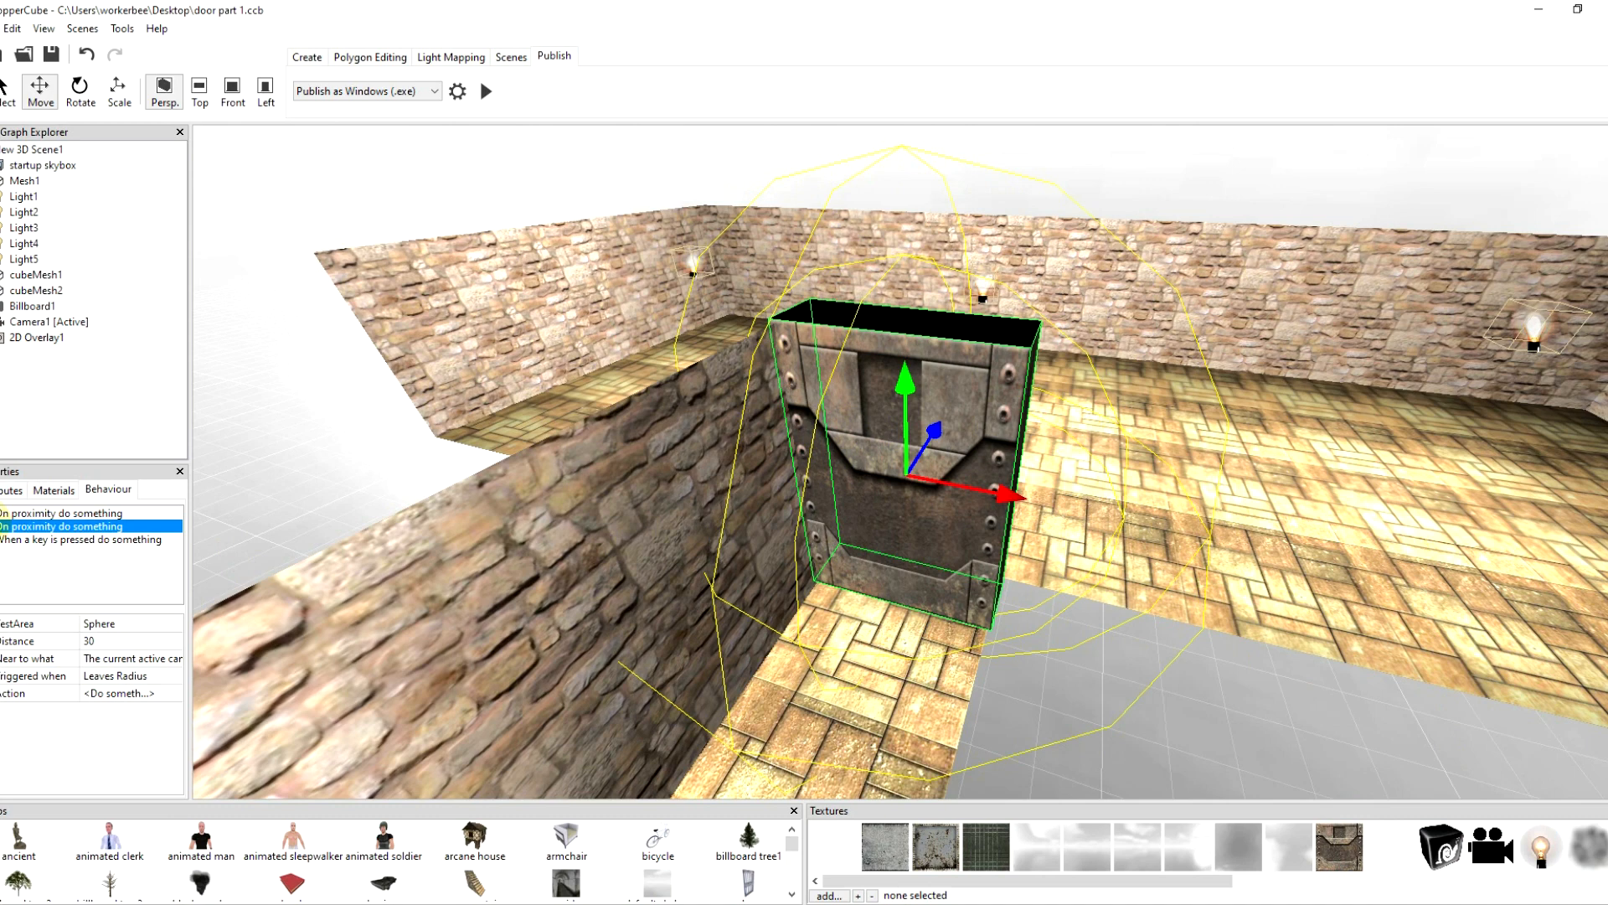
# Step: Add a "Hide or unhide a scene node" action to the second door's E key behaviour, after the position change
pyautogui.click(21, 539)
pyautogui.click(113, 658)
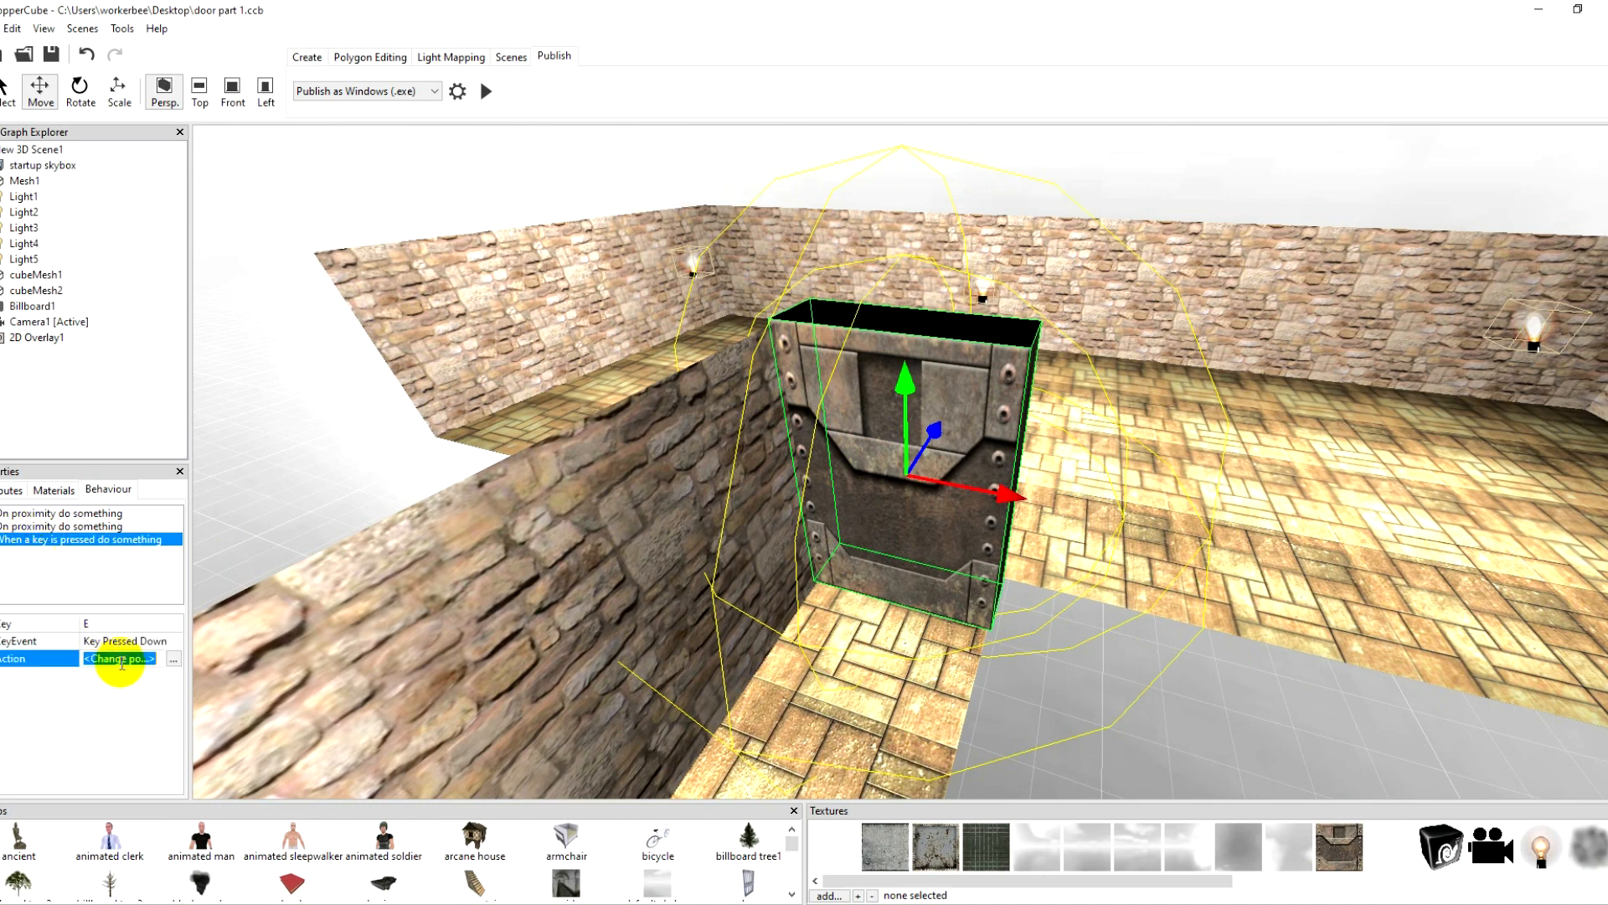
pyautogui.click(172, 659)
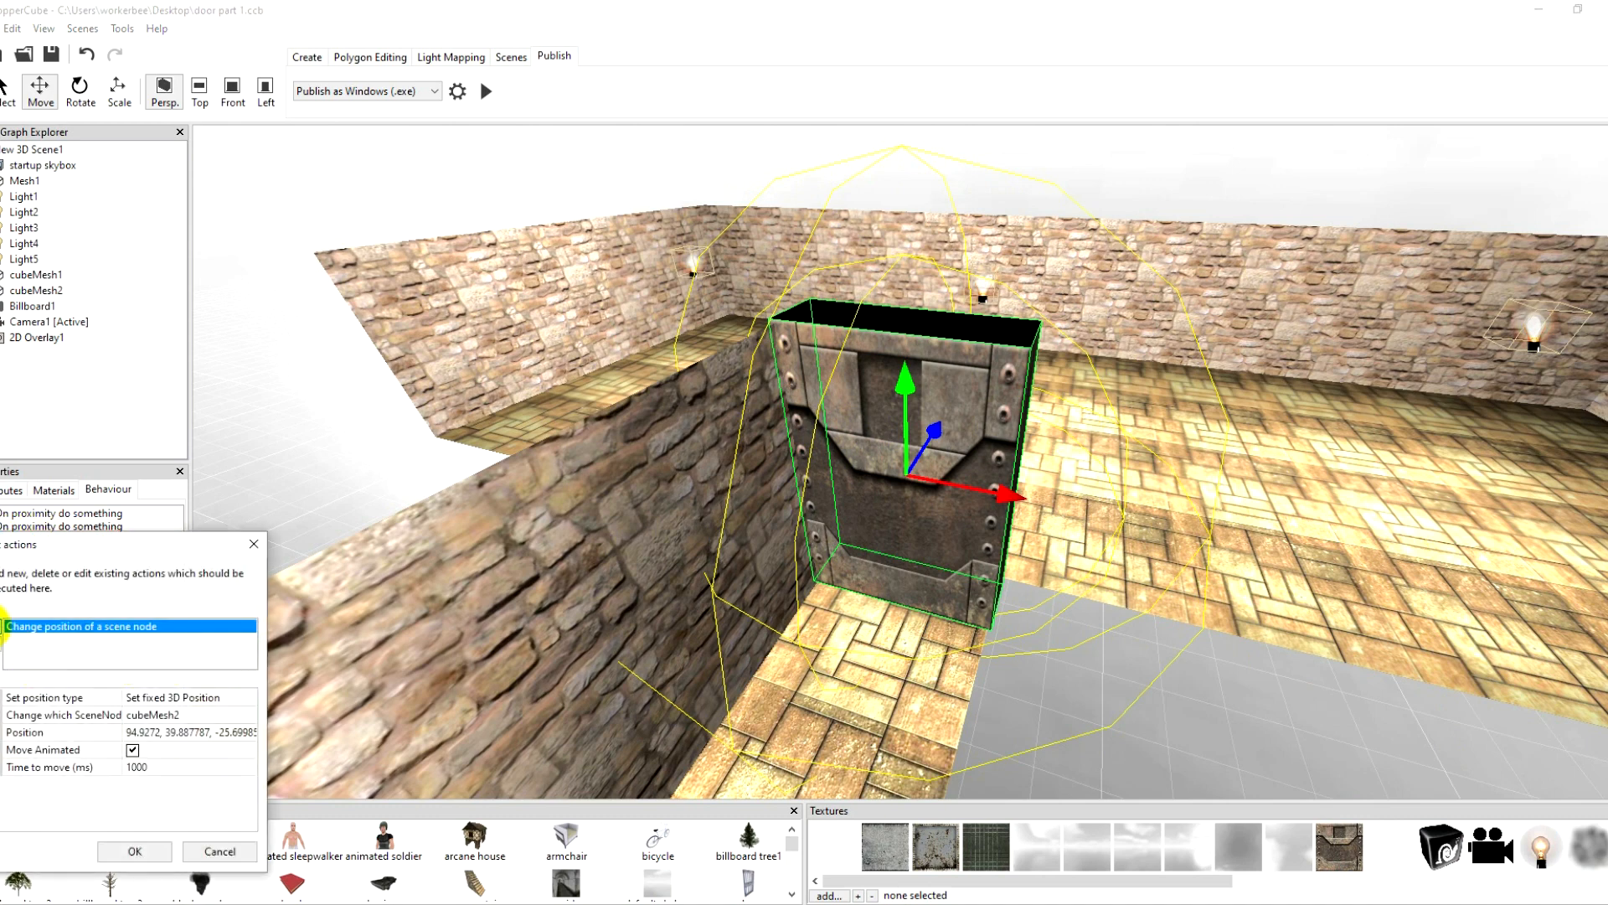
pyautogui.click(80, 628)
pyautogui.click(84, 635)
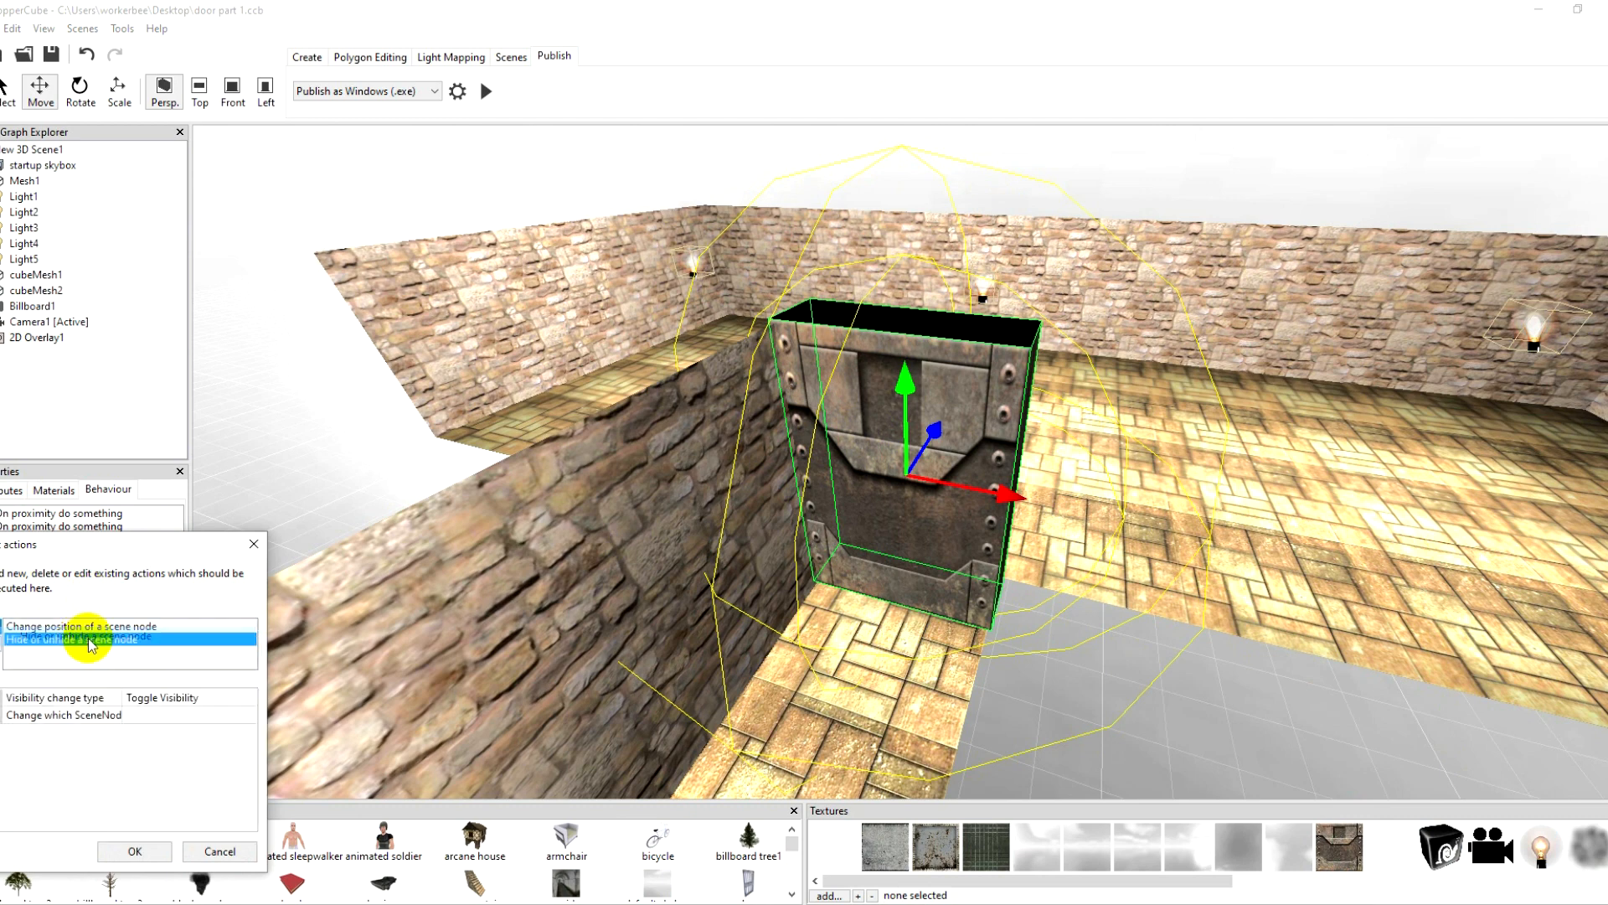
# Step: Set the new visibility action to Make Invisible with Billboard1 as its scene node, and save the action list
pyautogui.click(169, 697)
pyautogui.click(179, 700)
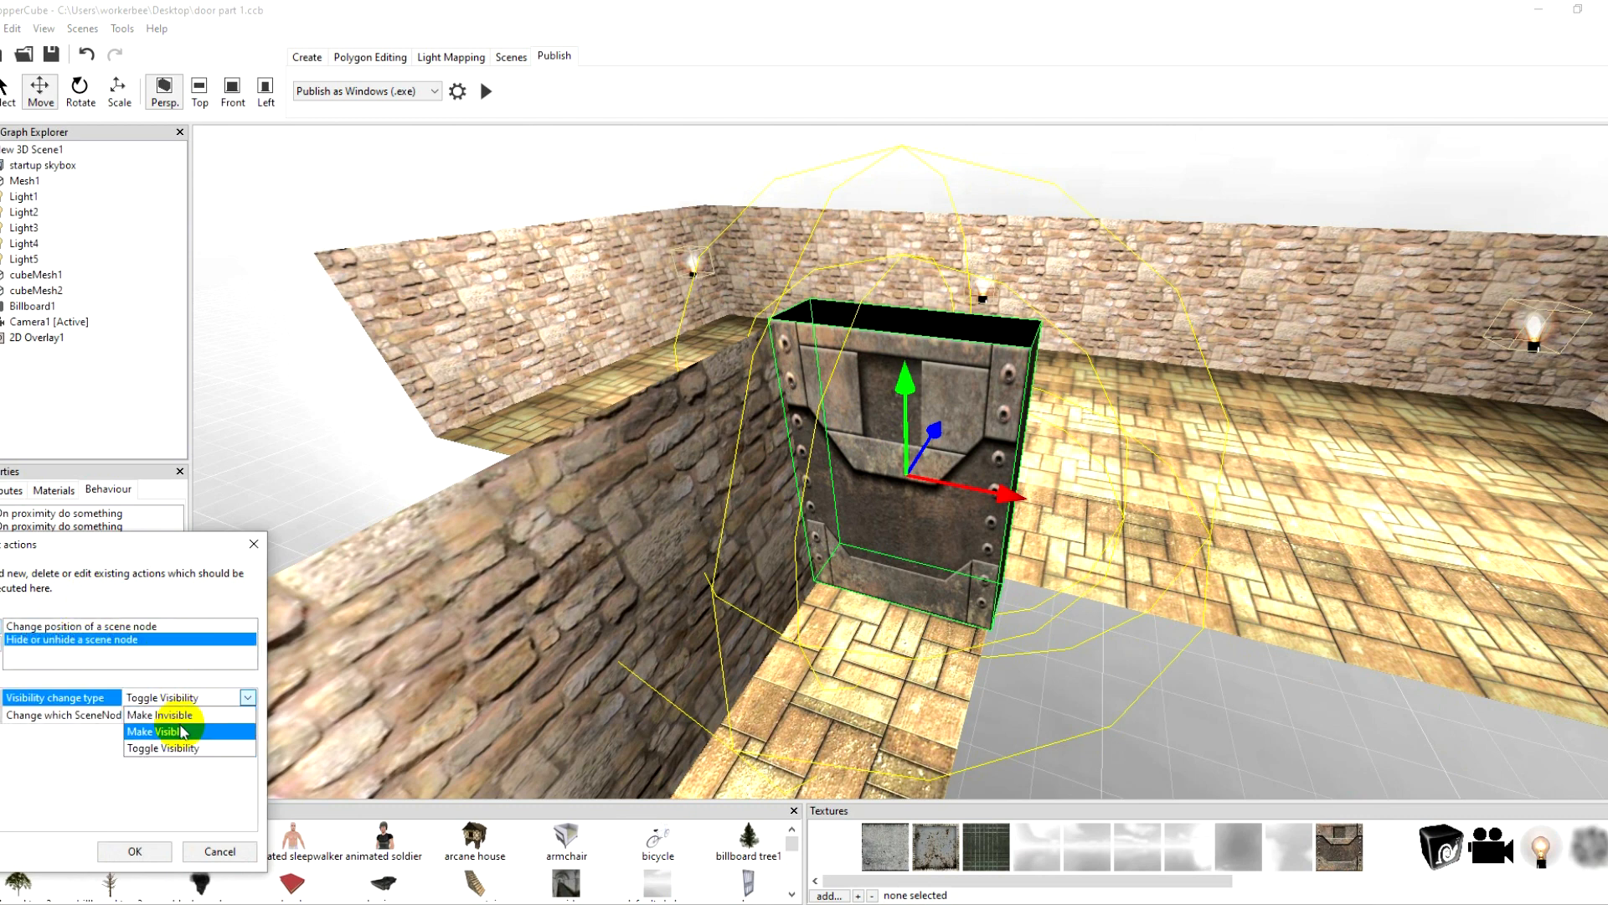
pyautogui.click(180, 715)
pyautogui.click(182, 715)
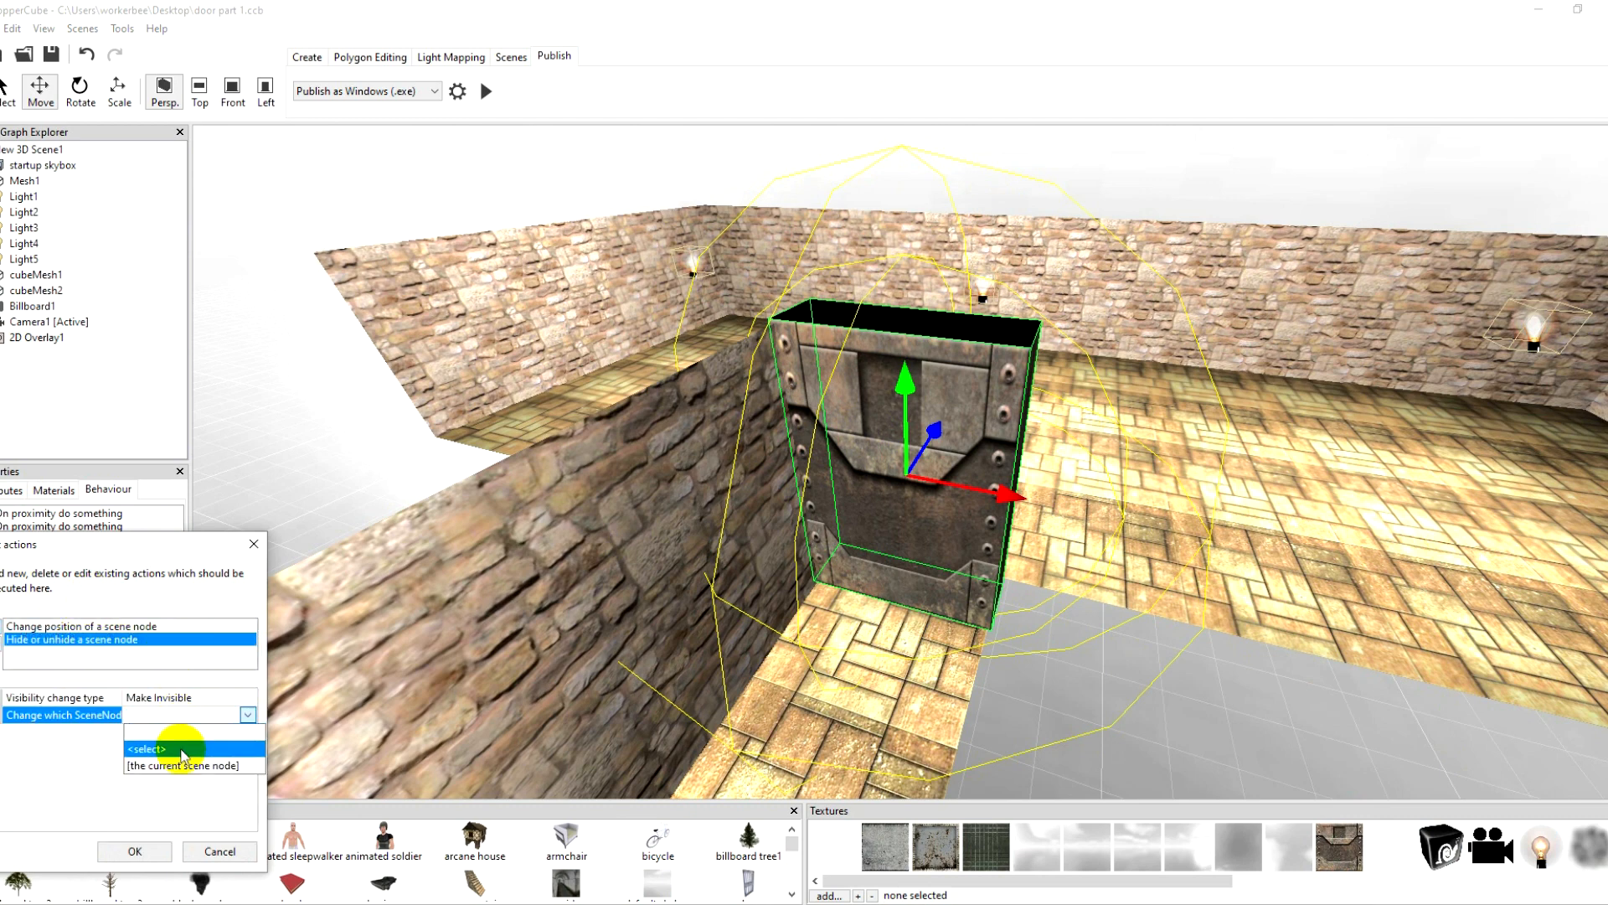
pyautogui.click(179, 746)
pyautogui.click(704, 567)
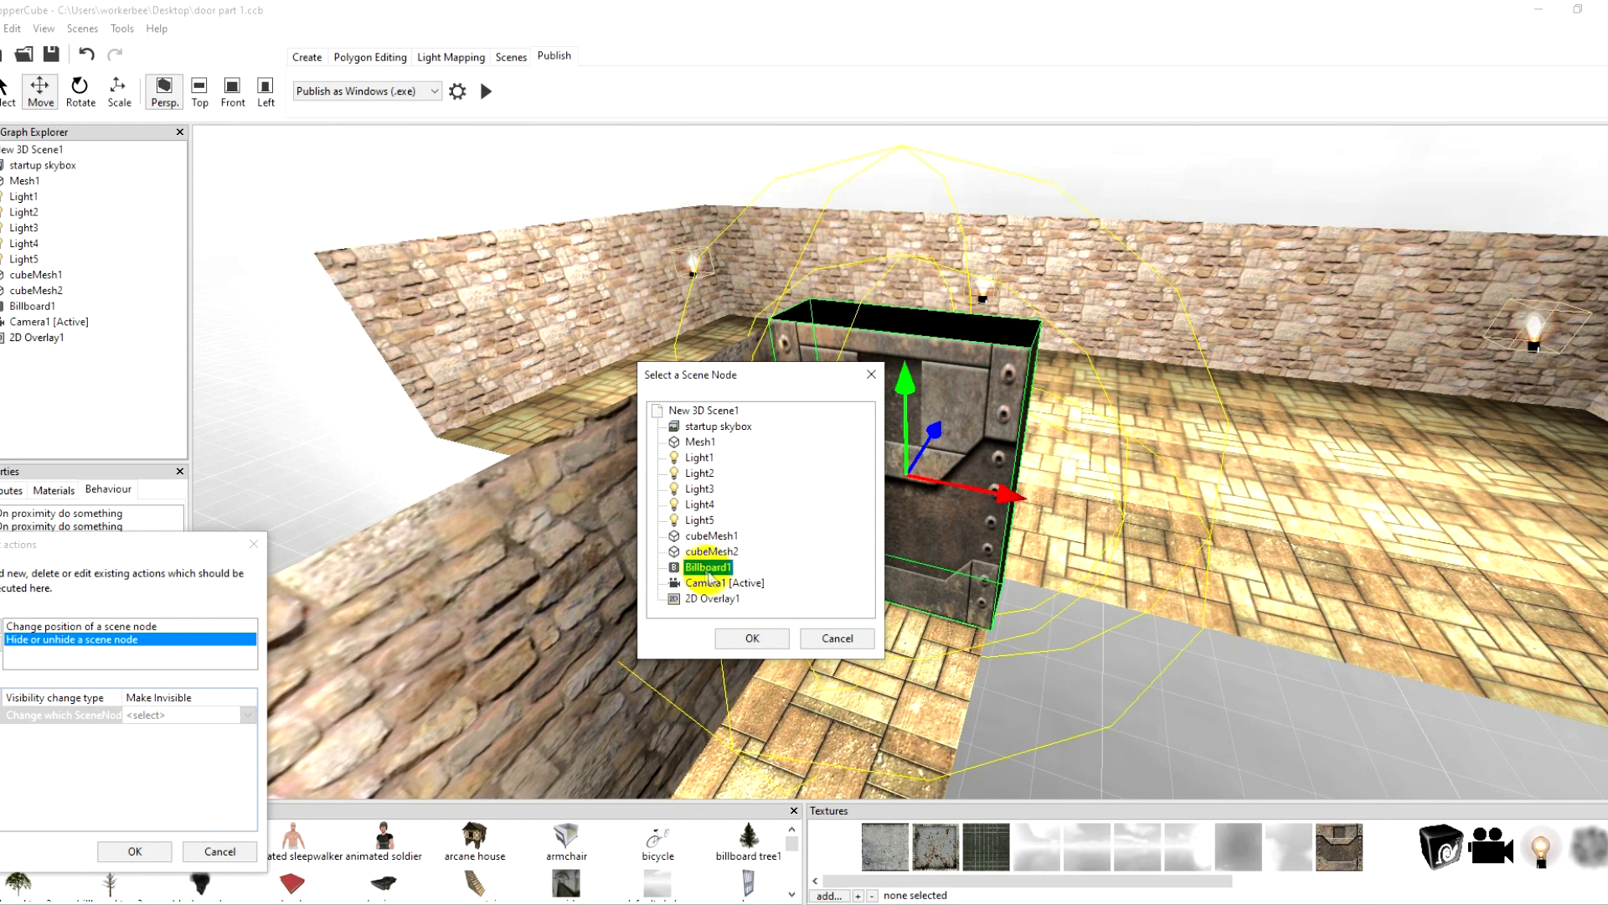
pyautogui.click(745, 635)
pyautogui.click(34, 628)
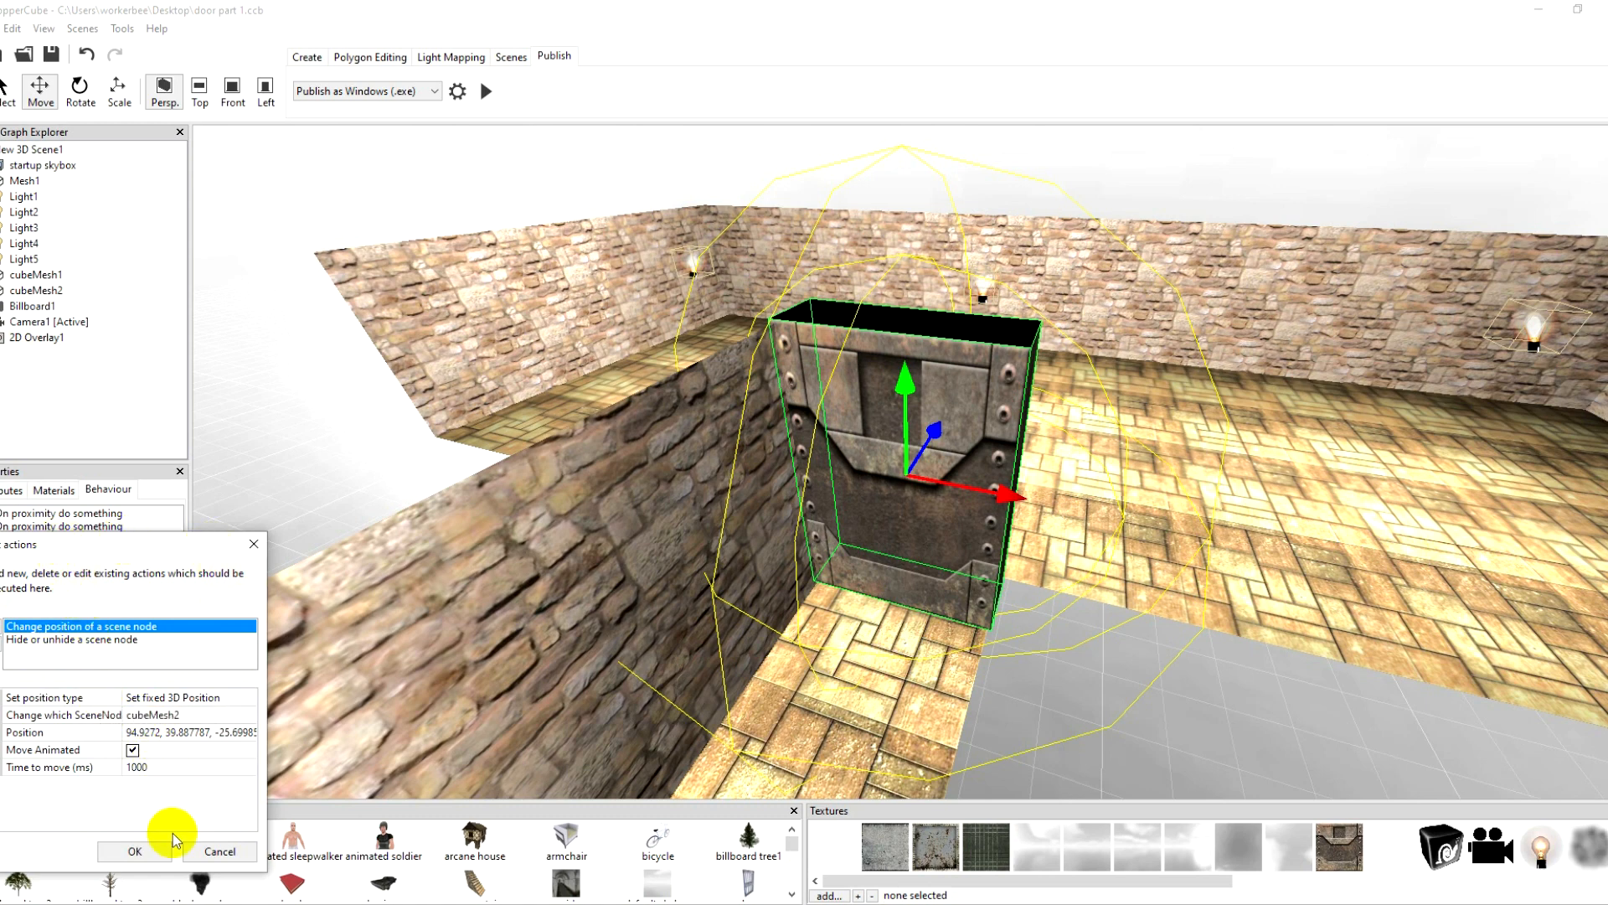
pyautogui.click(155, 850)
# Step: Set the TimeMs of the Leaves Radius behaviour's "Do something later" action to 2000 and save the action list
pyautogui.click(40, 527)
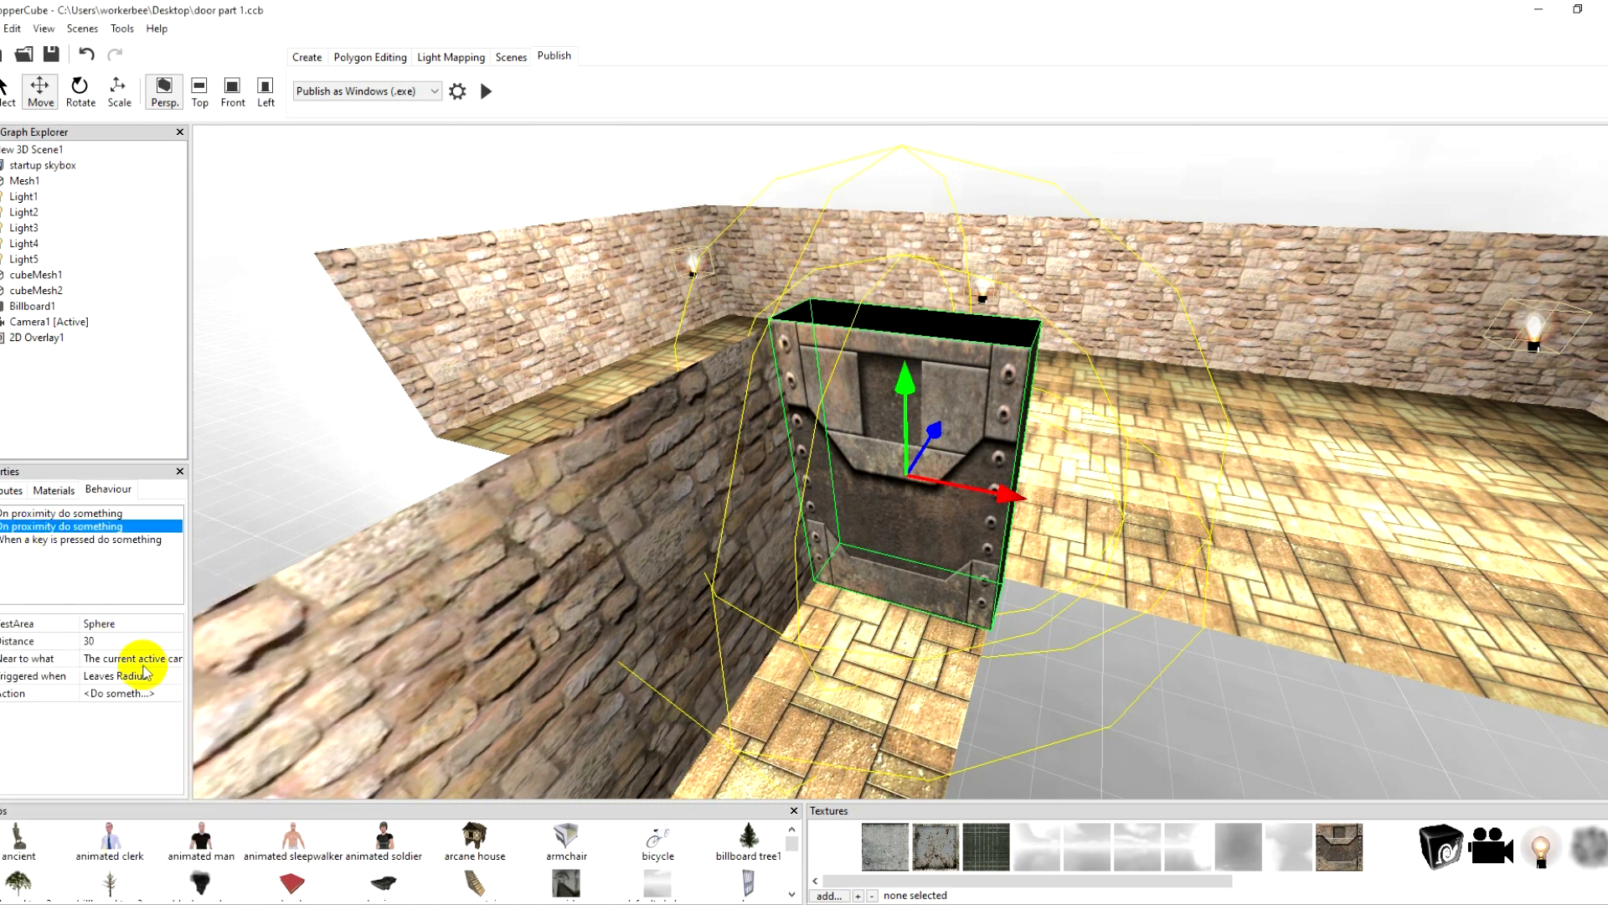
pyautogui.click(143, 693)
pyautogui.click(172, 690)
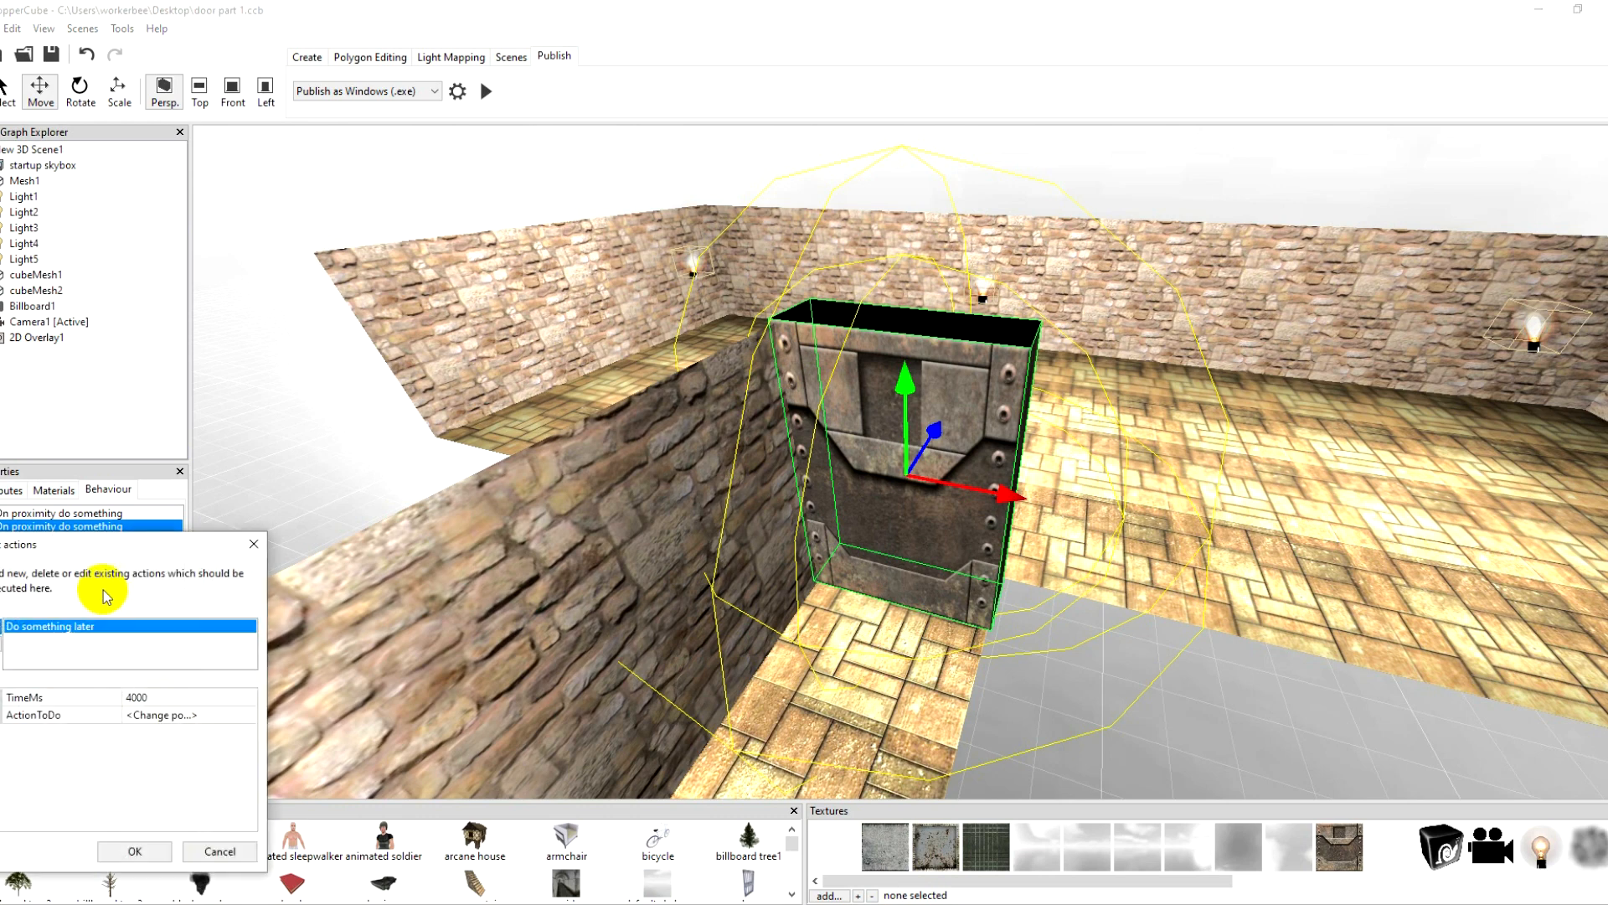
pyautogui.click(201, 715)
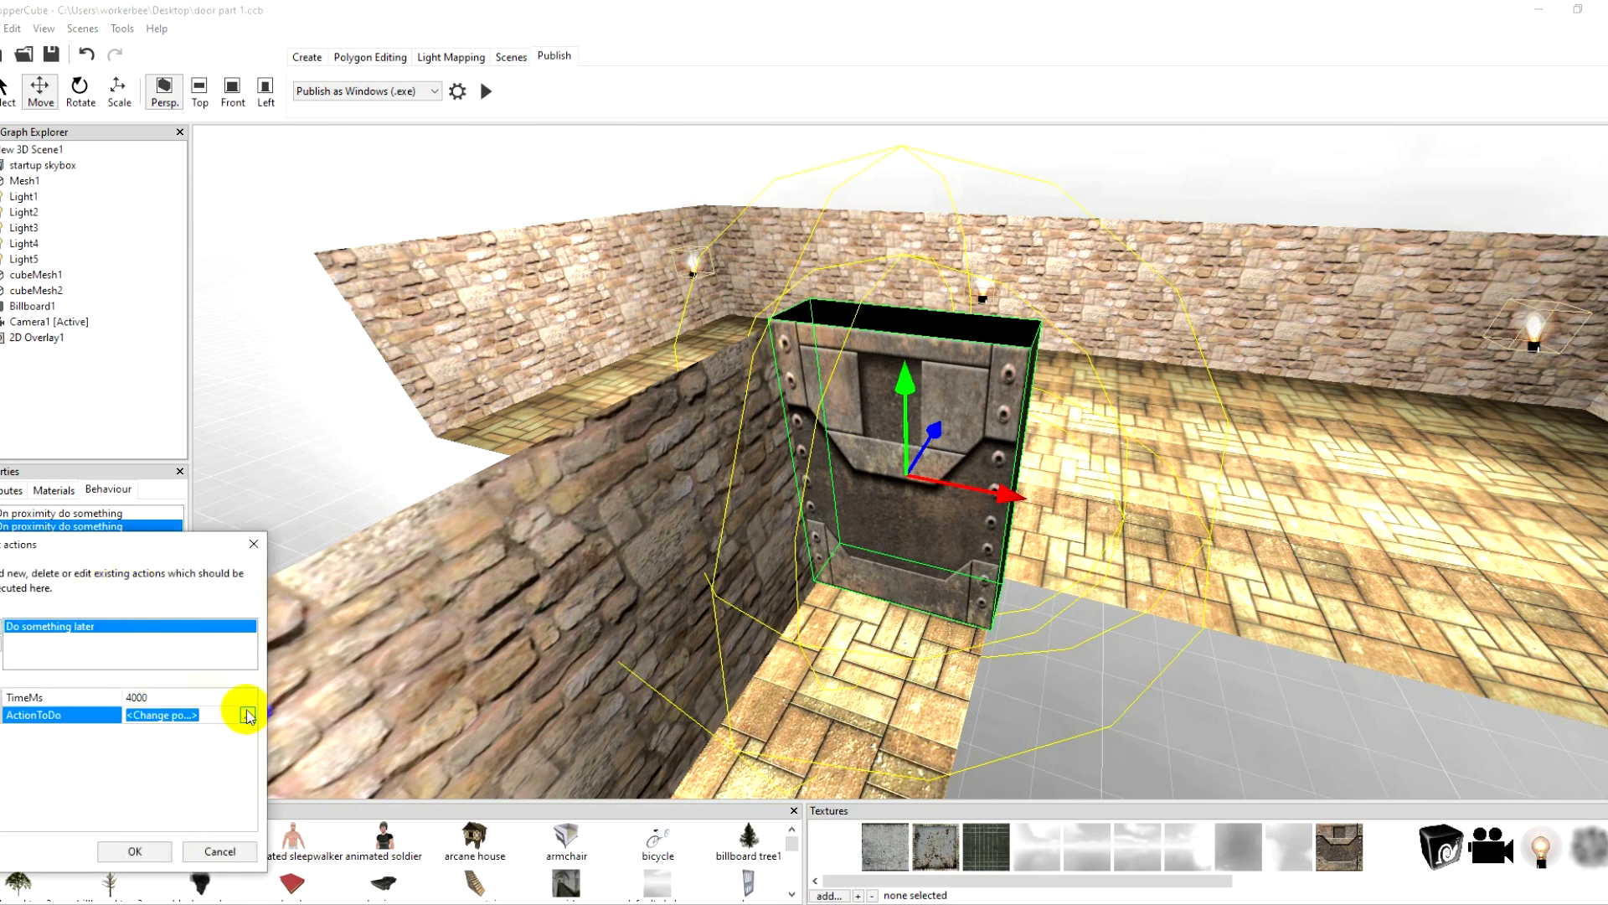
pyautogui.click(180, 695)
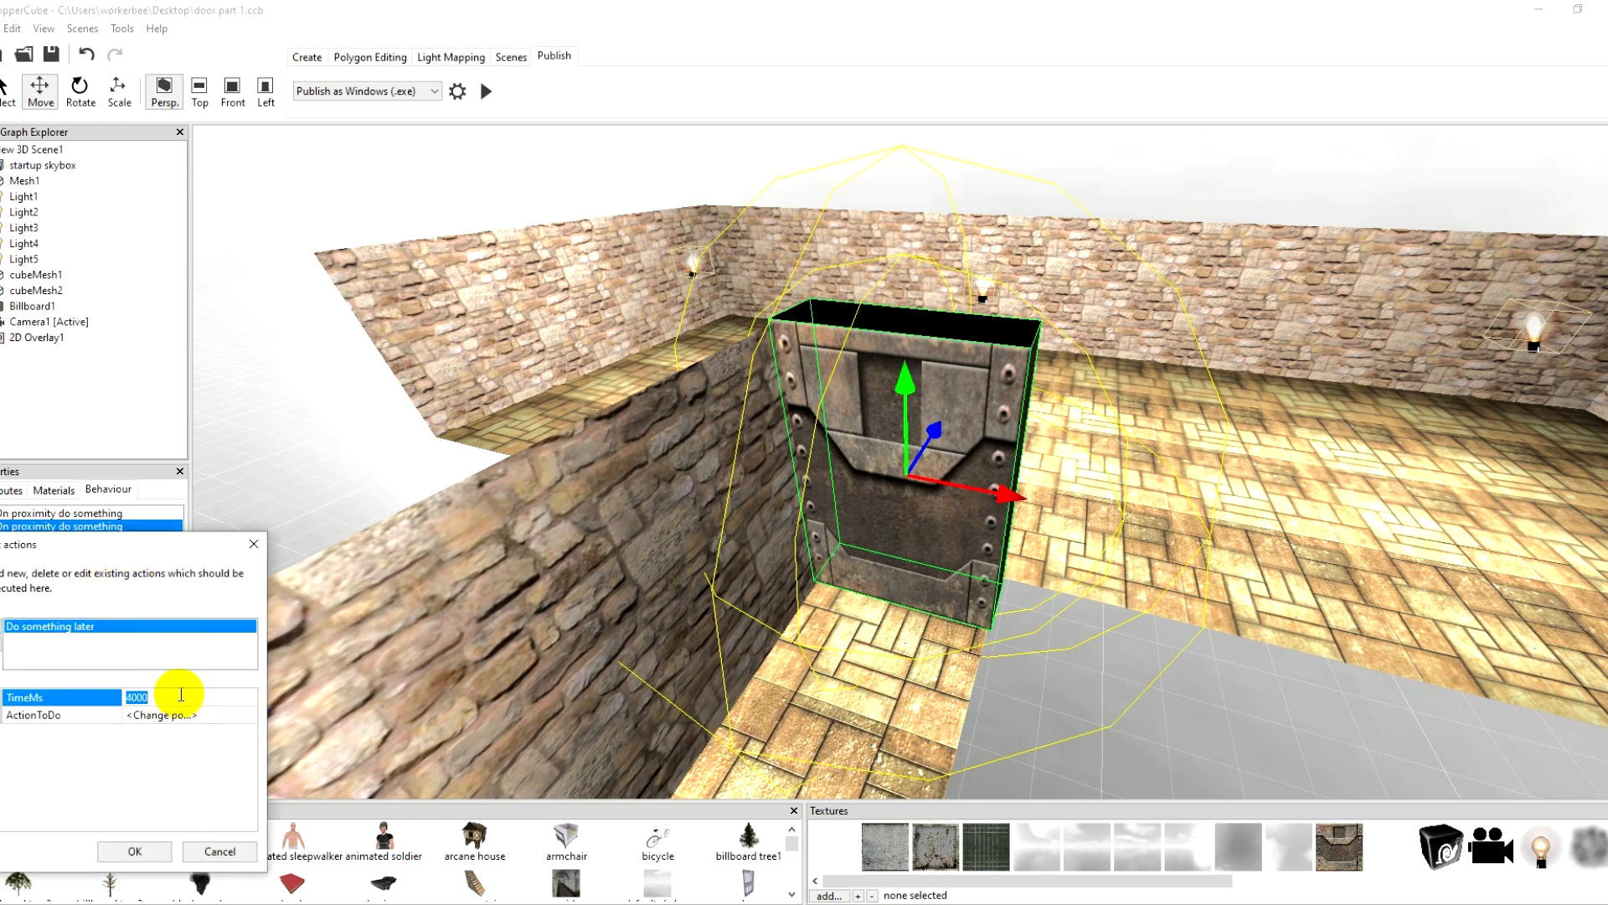
pyautogui.write('2000')
pyautogui.click(135, 851)
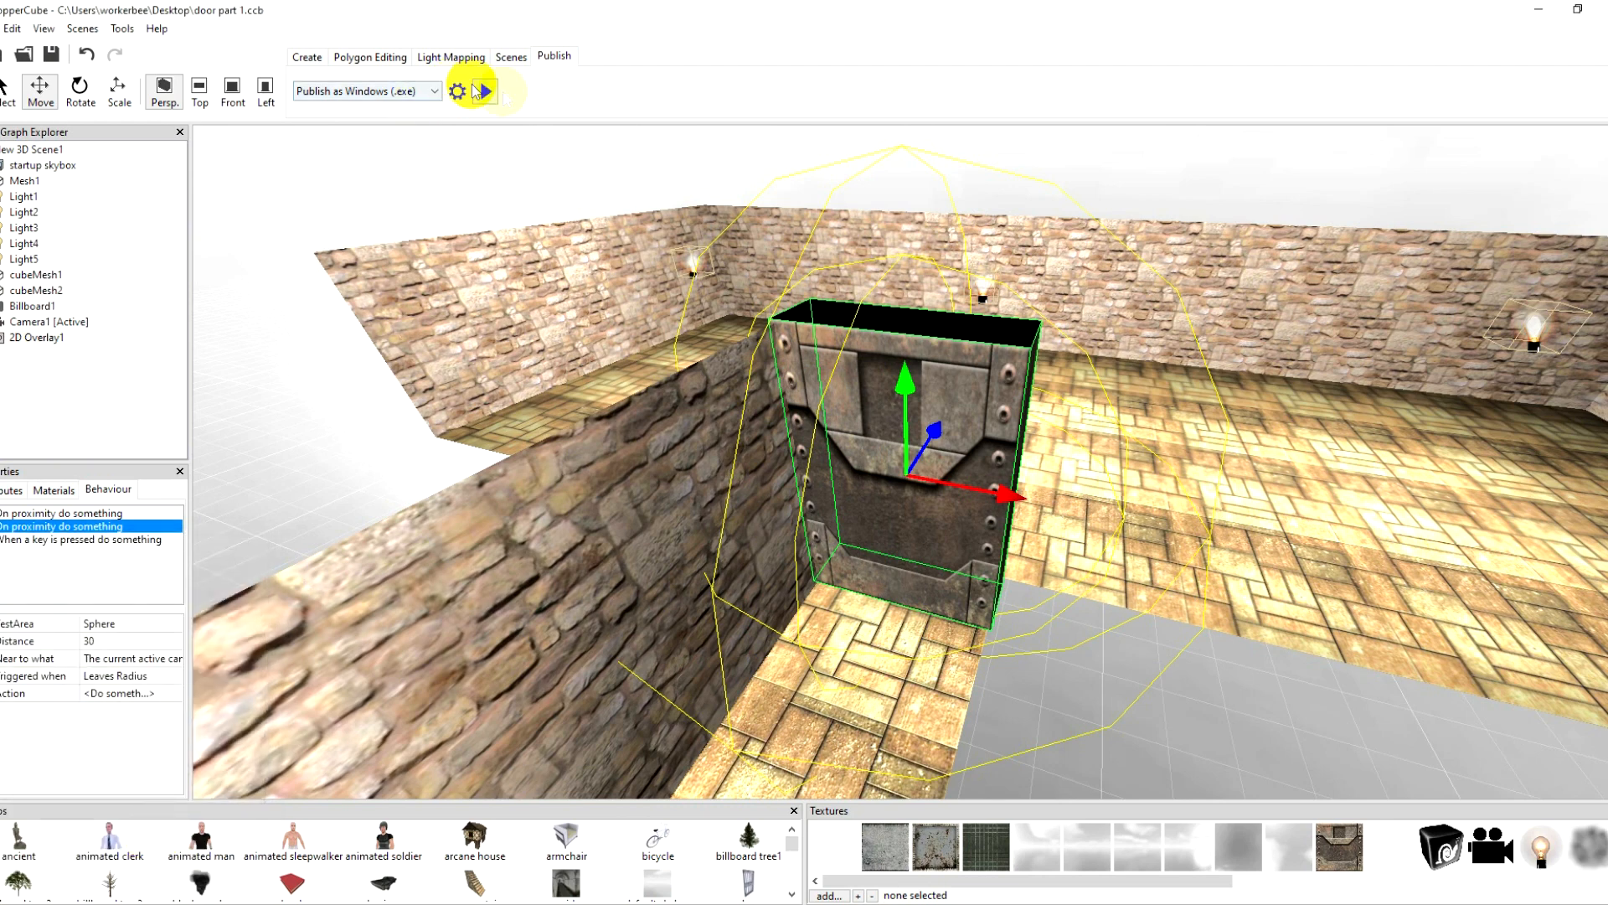
# Step: Test the level, walking through the corridor to the second door and opening it with E, and dismiss the antivirus scan notice
pyautogui.click(491, 92)
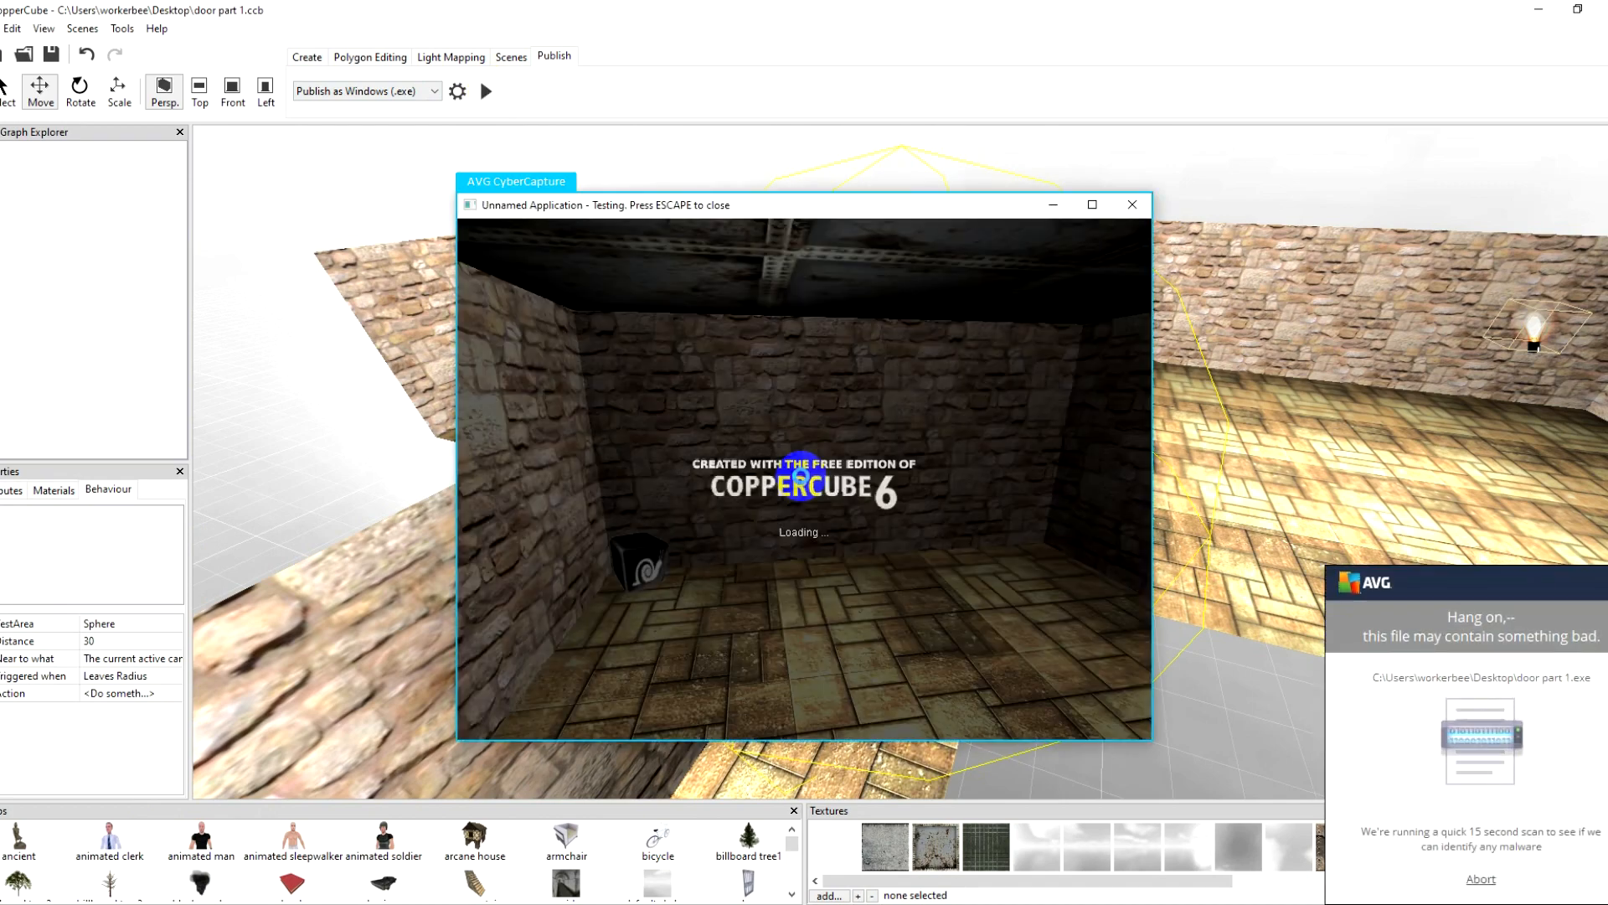
pyautogui.press('w')
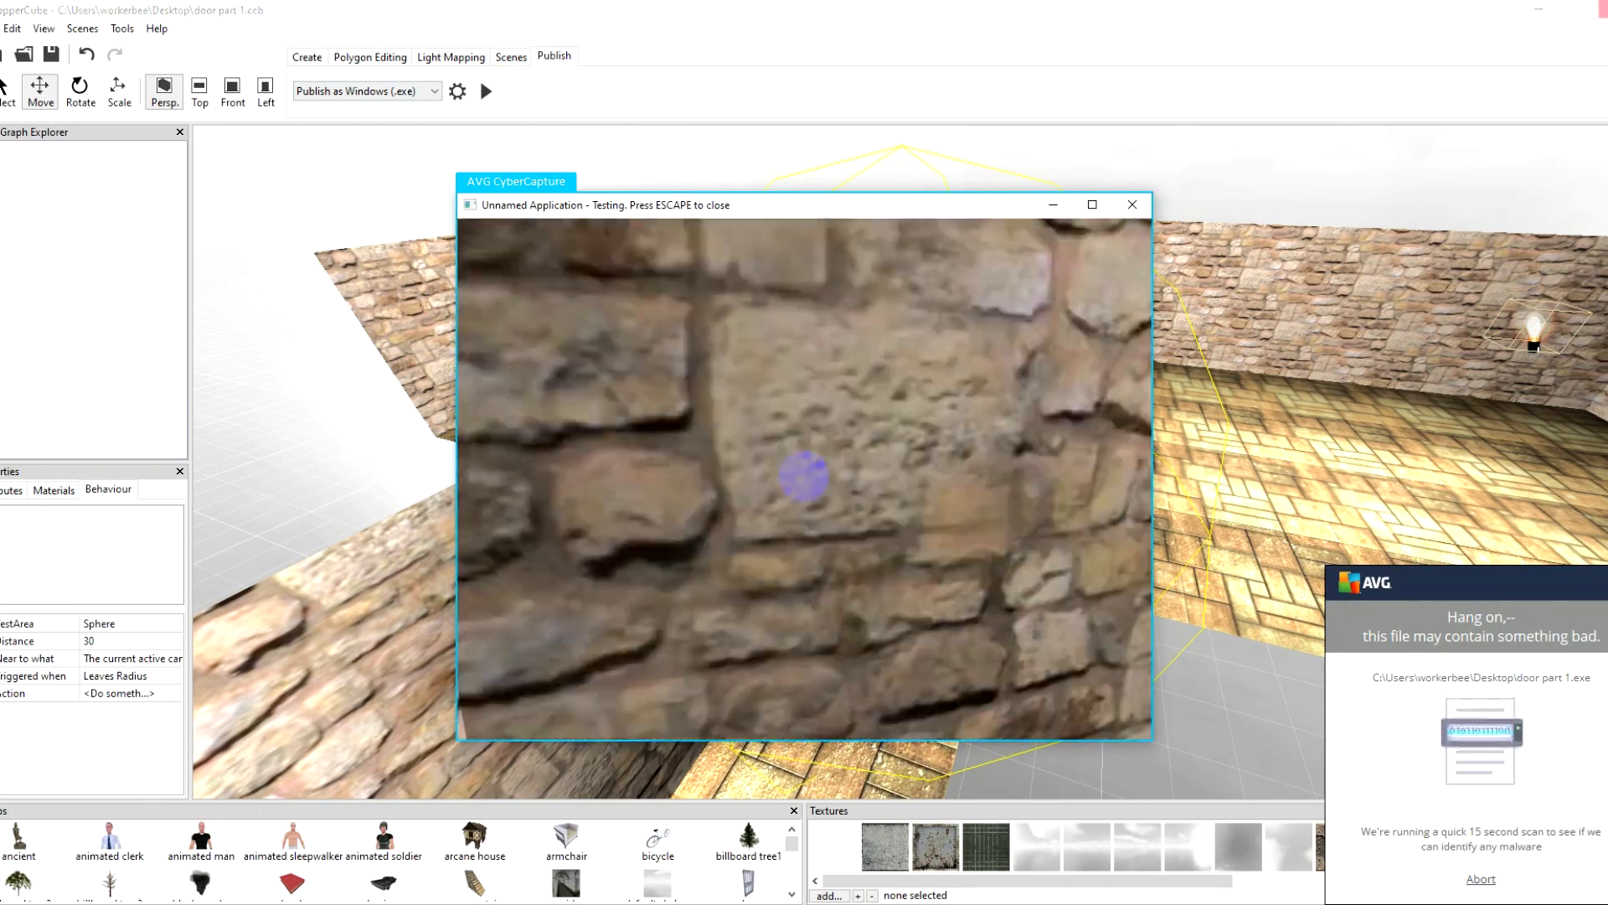
pyautogui.press('w')
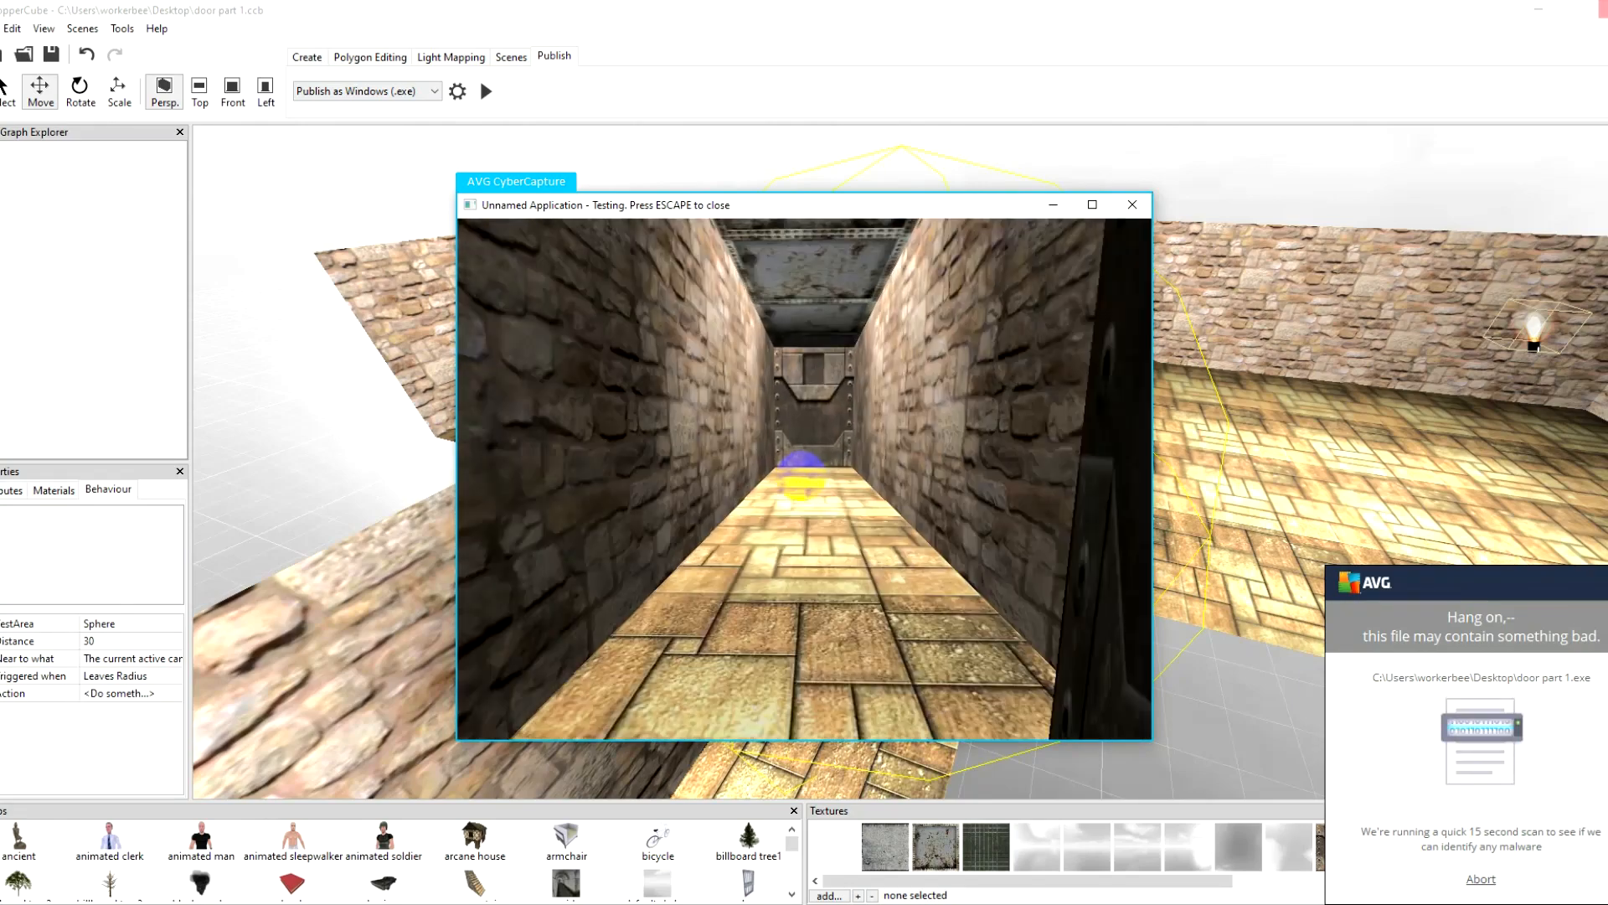
pyautogui.press('w')
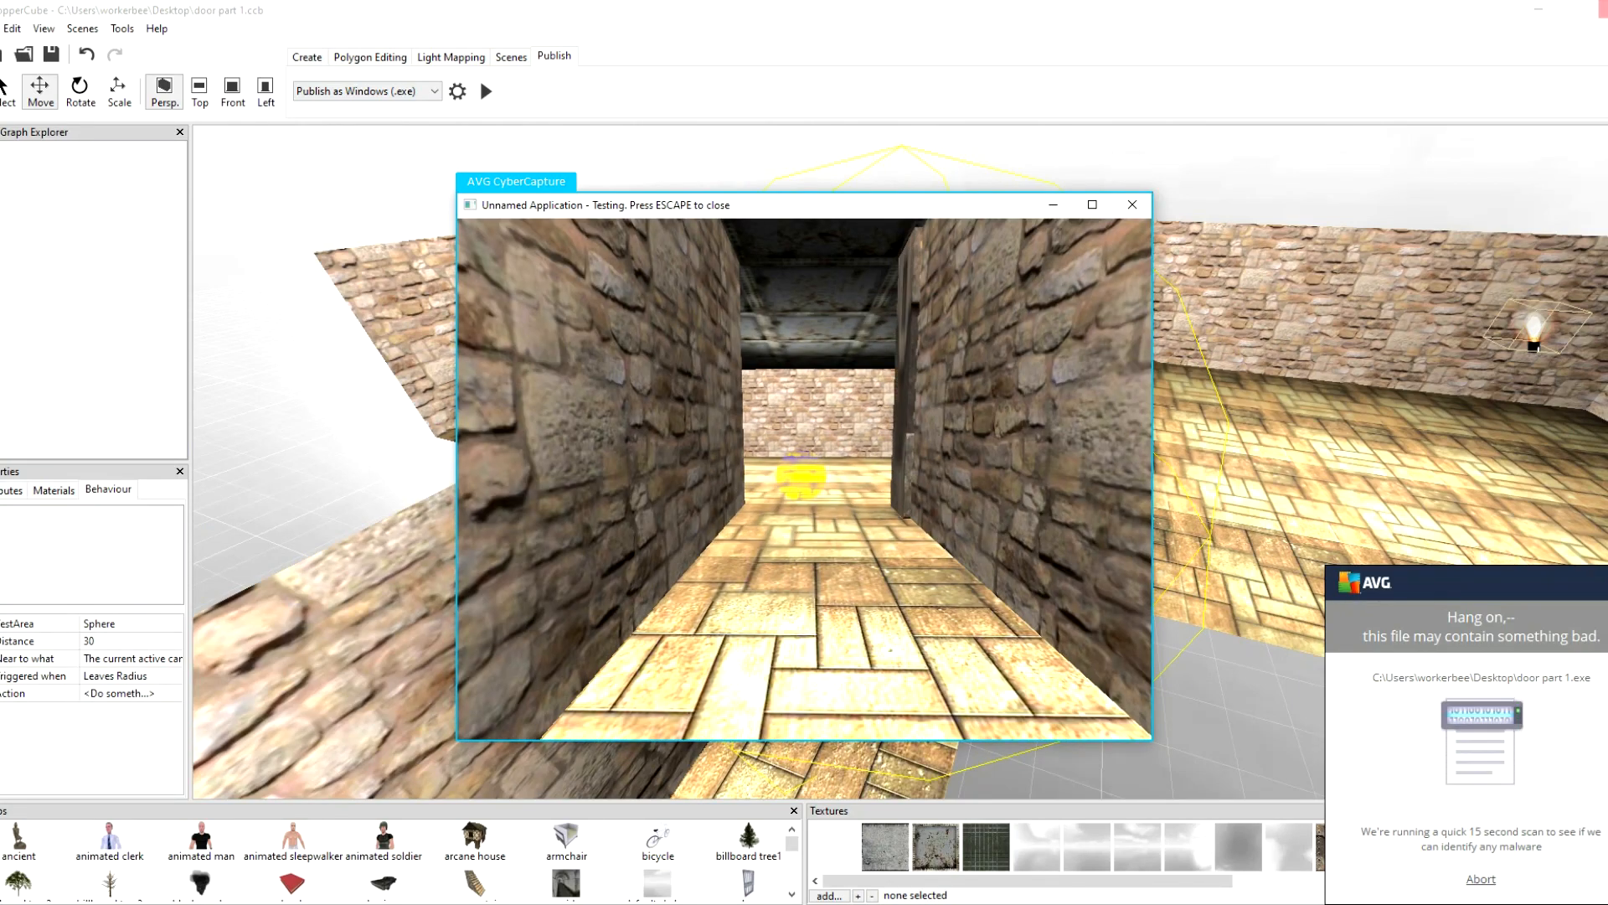
pyautogui.press('w')
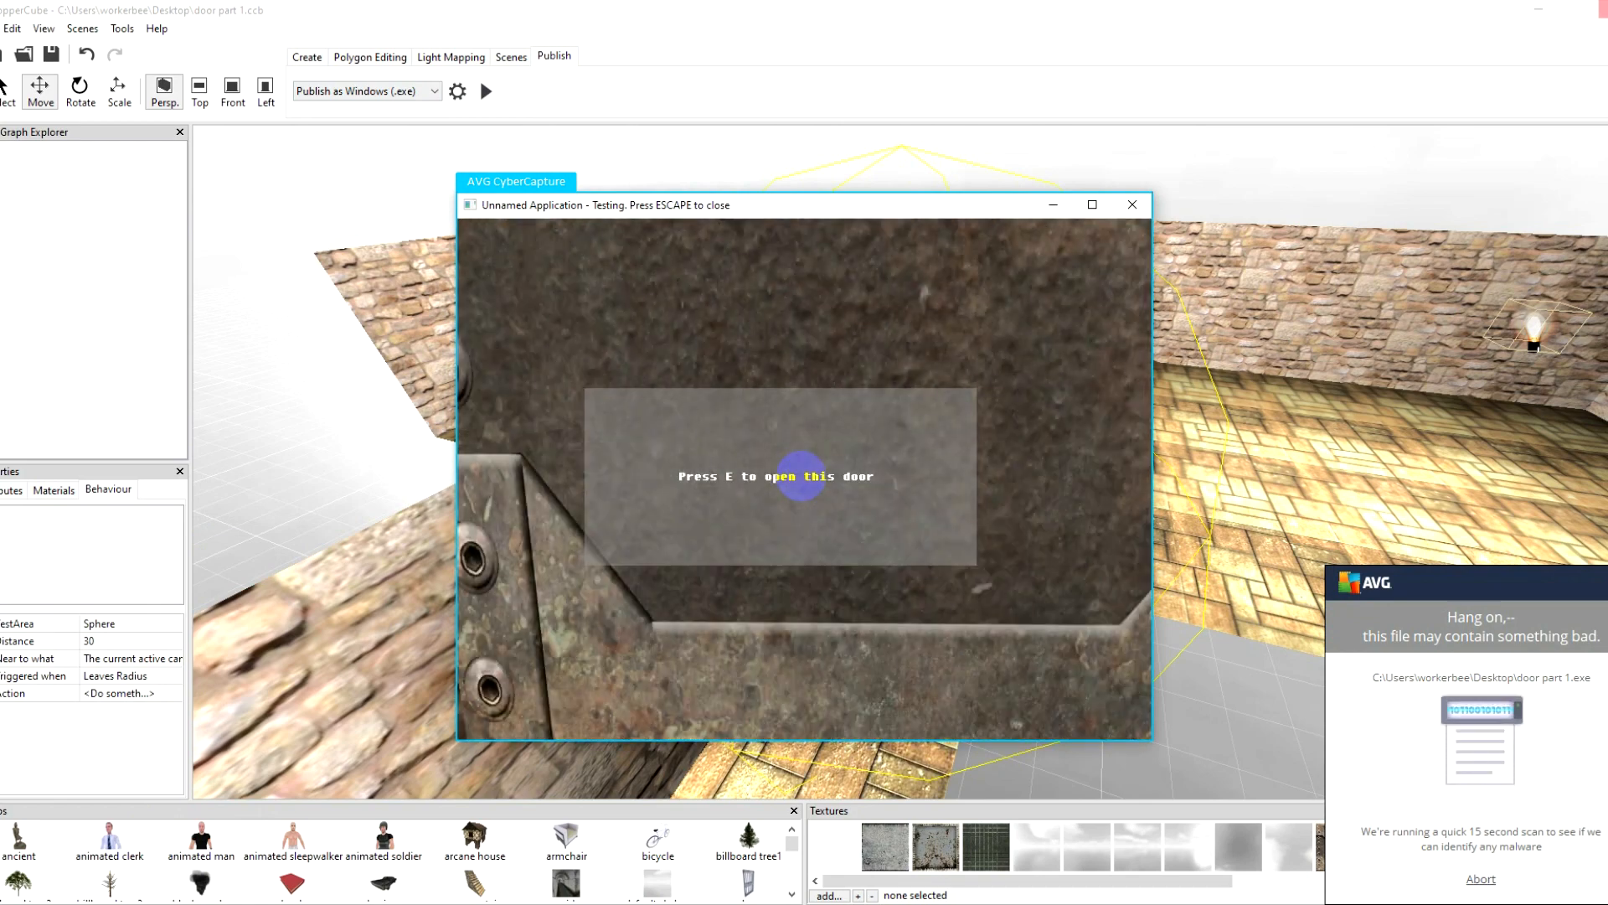
pyautogui.press('w')
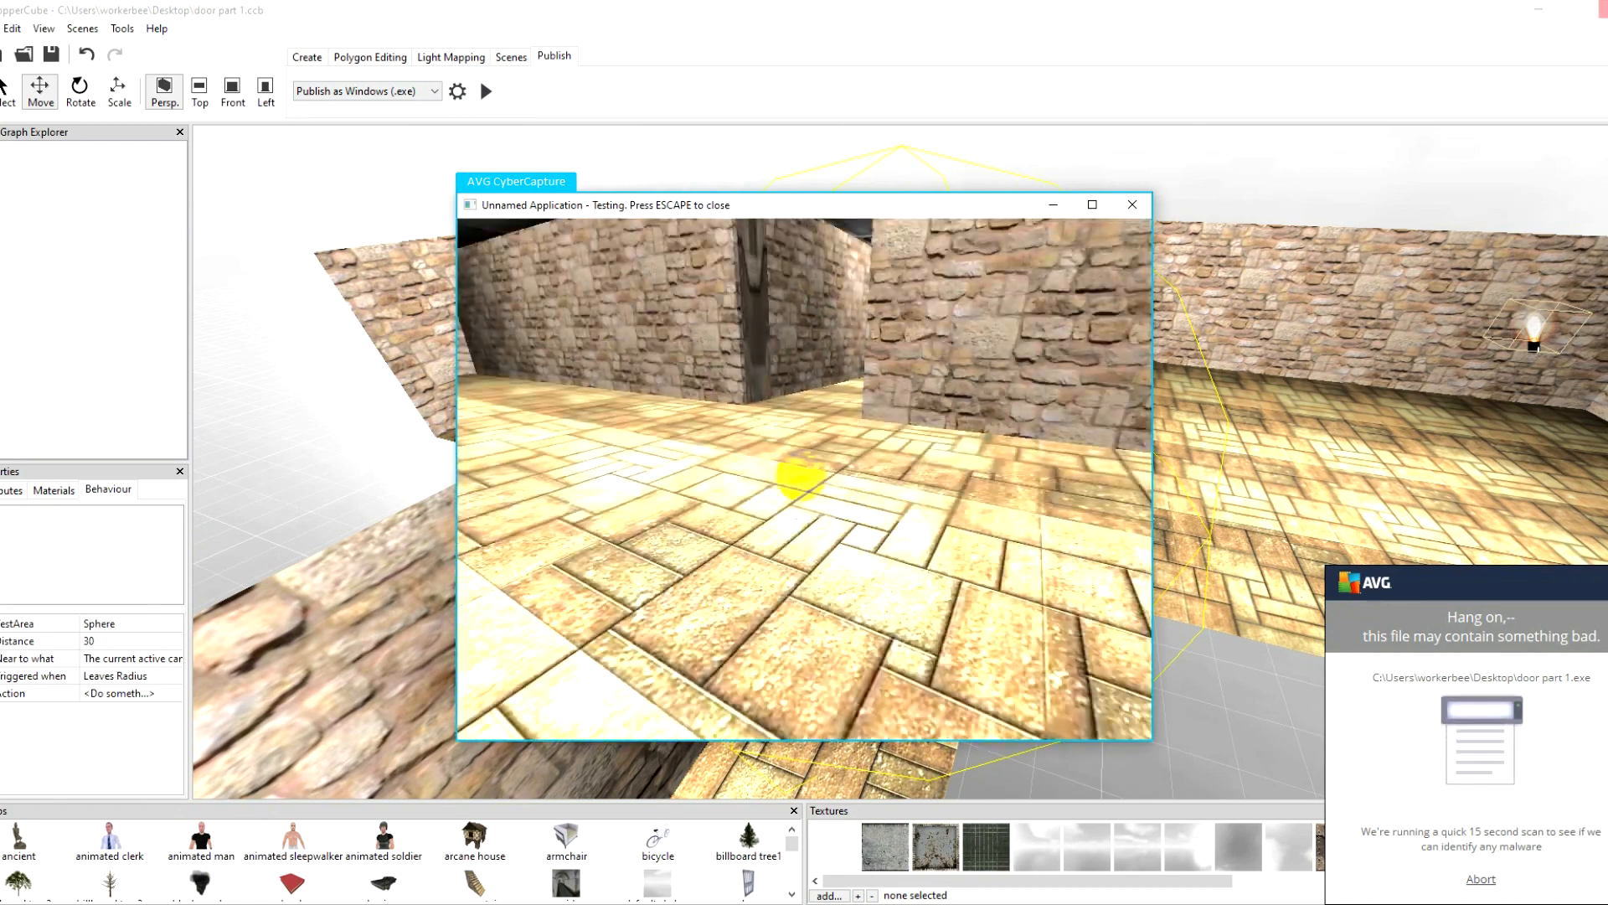
pyautogui.press('Escape')
pyautogui.click(1566, 592)
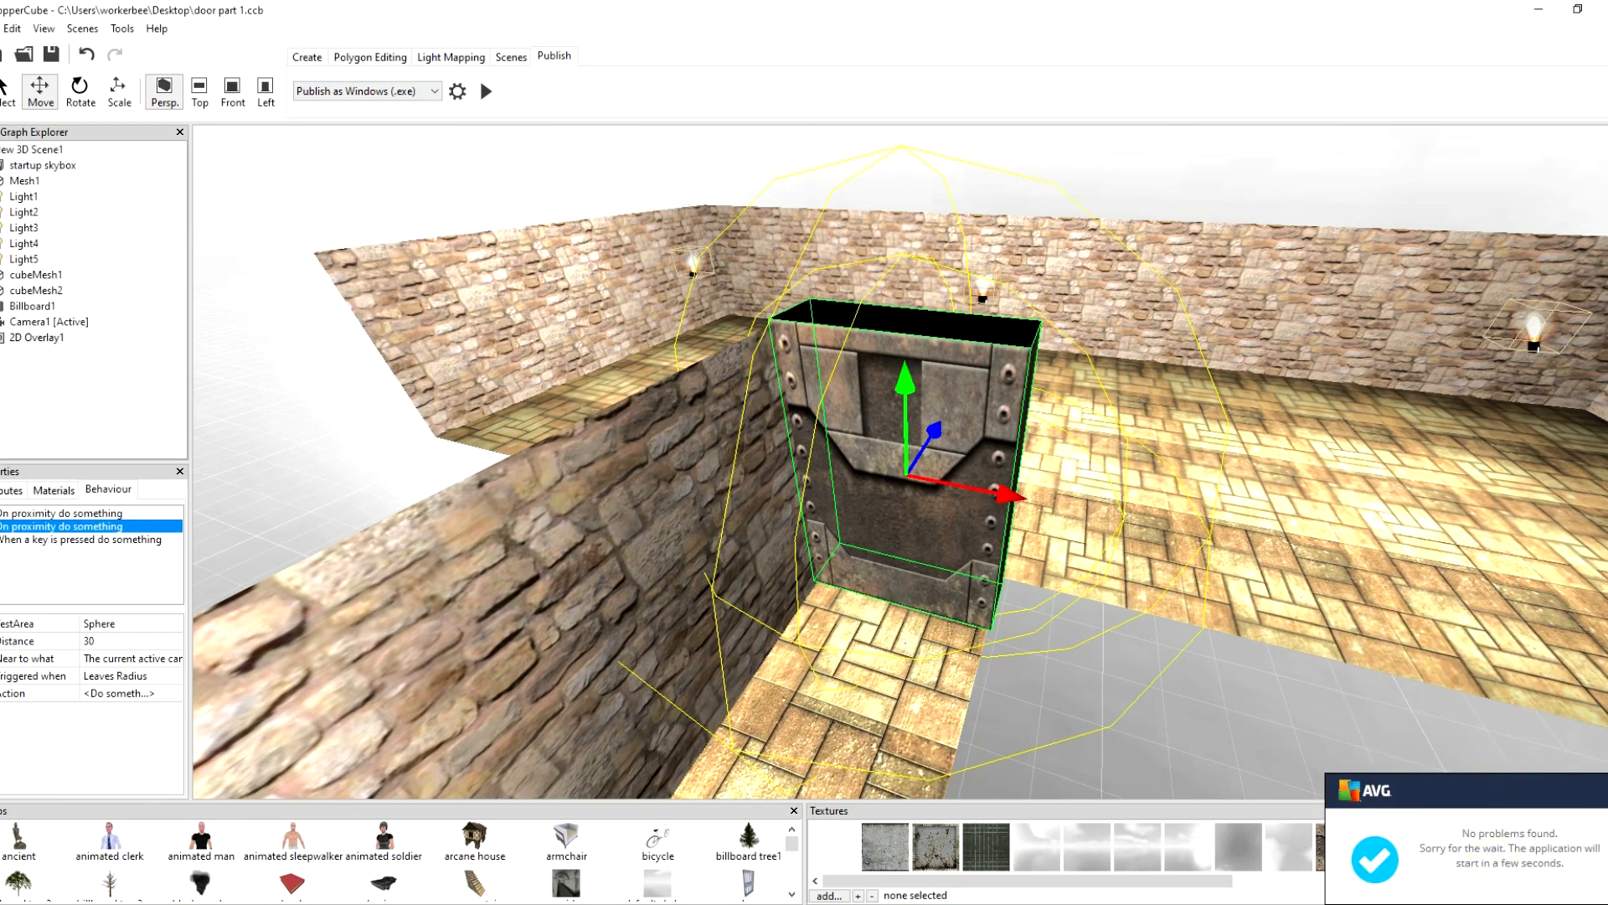
pyautogui.click(1607, 791)
pyautogui.moveTo(723, 413); pyautogui.dragTo(794, 495)
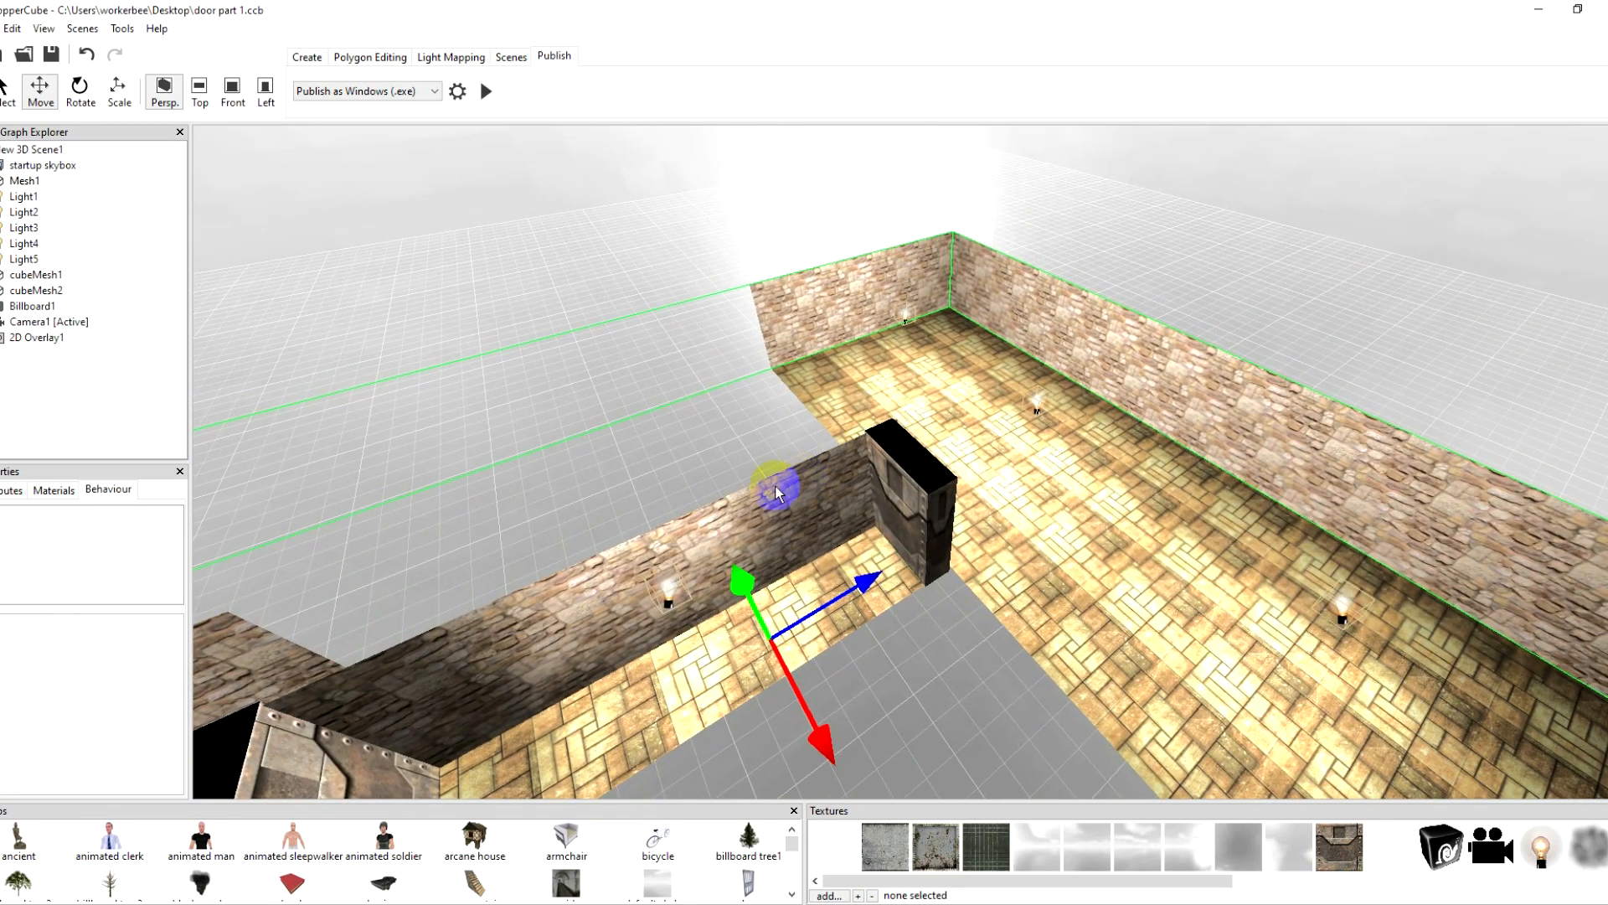
pyautogui.press('super')
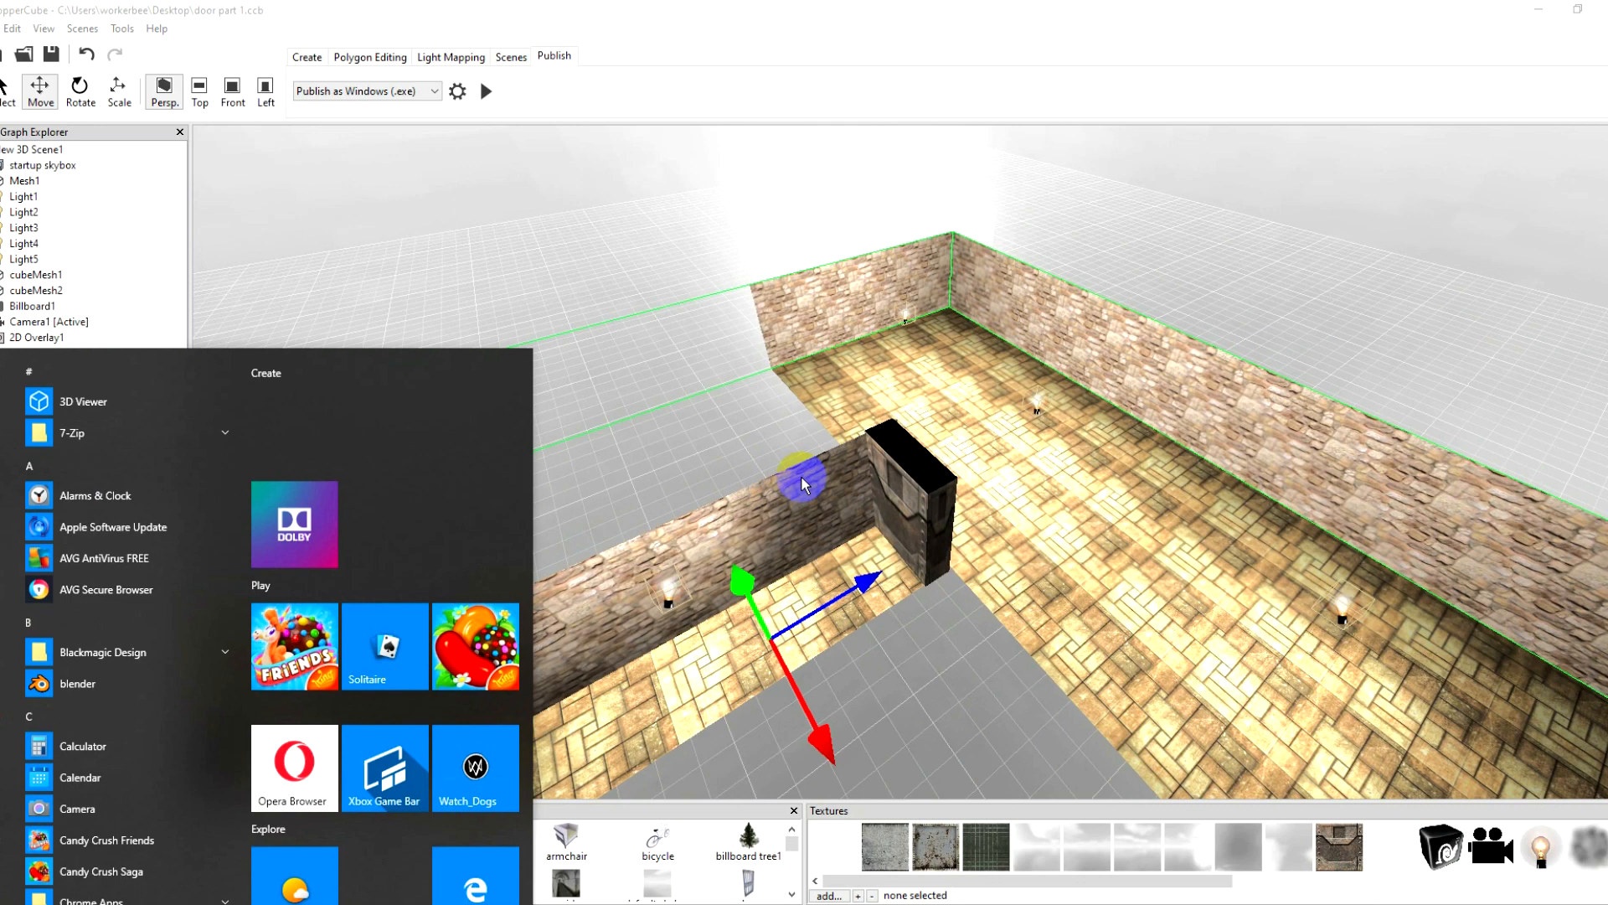
pyautogui.press('super')
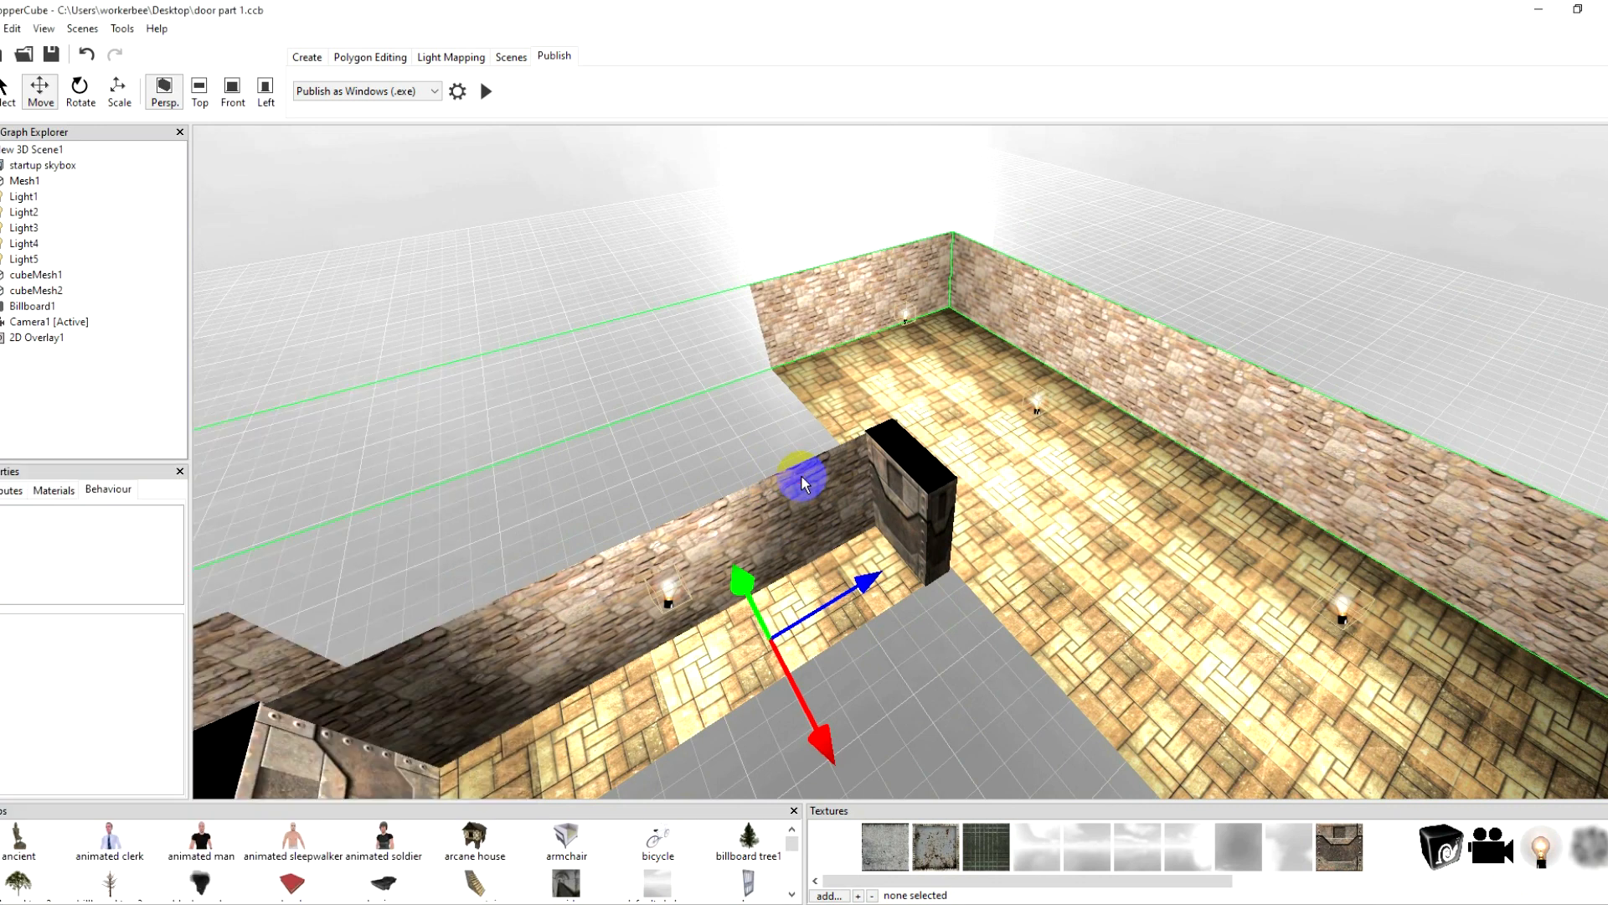
pyautogui.press('super')
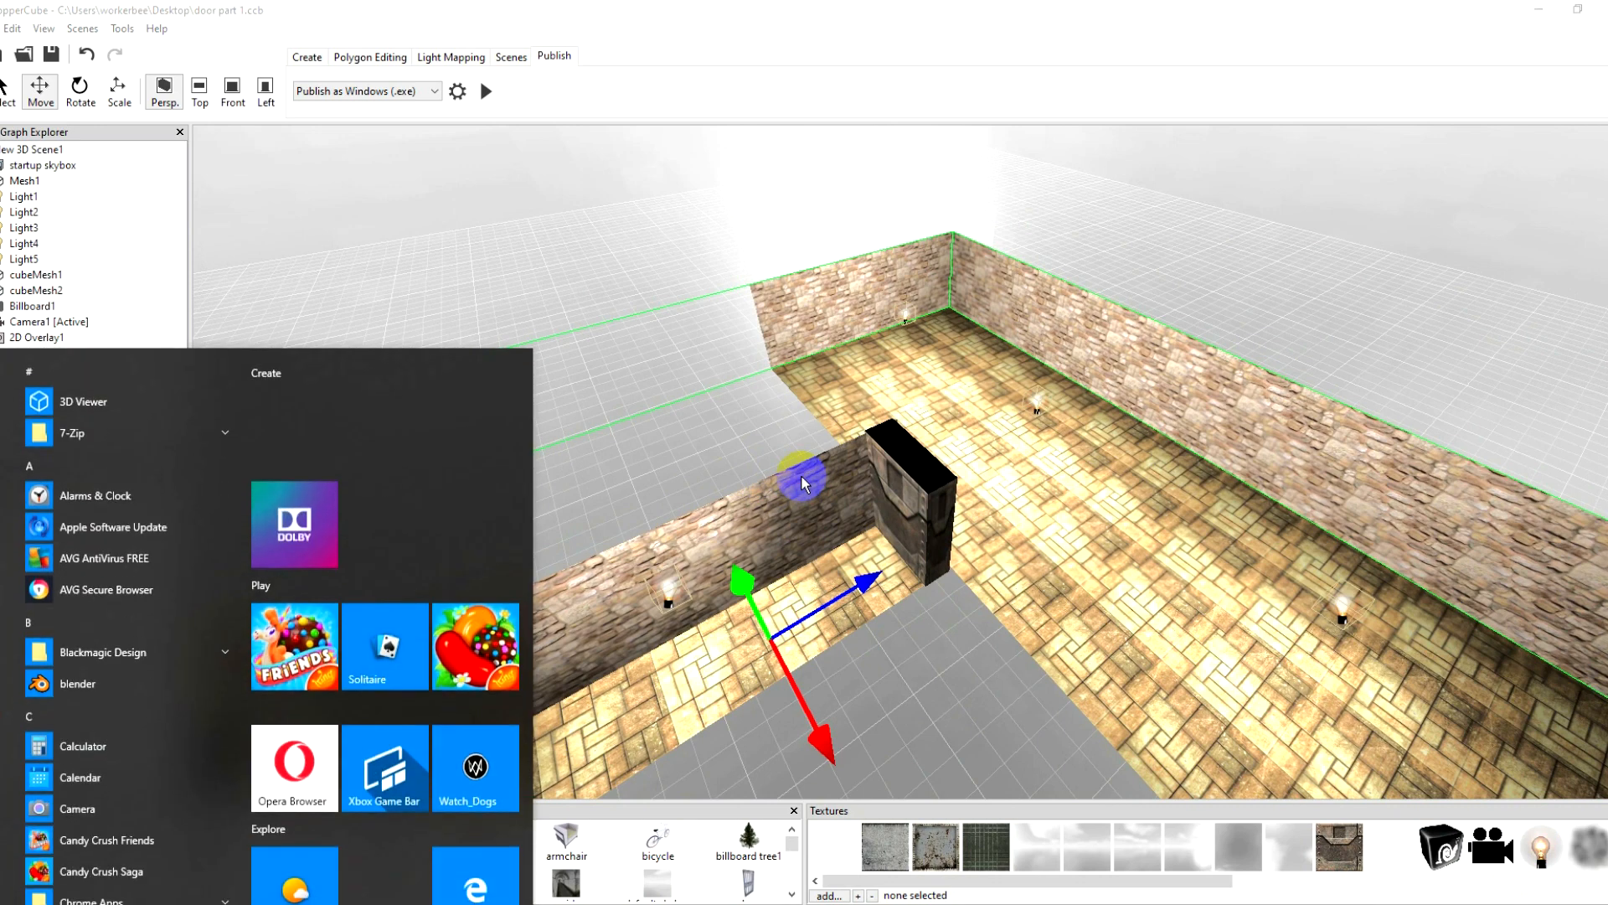
pyautogui.press('super')
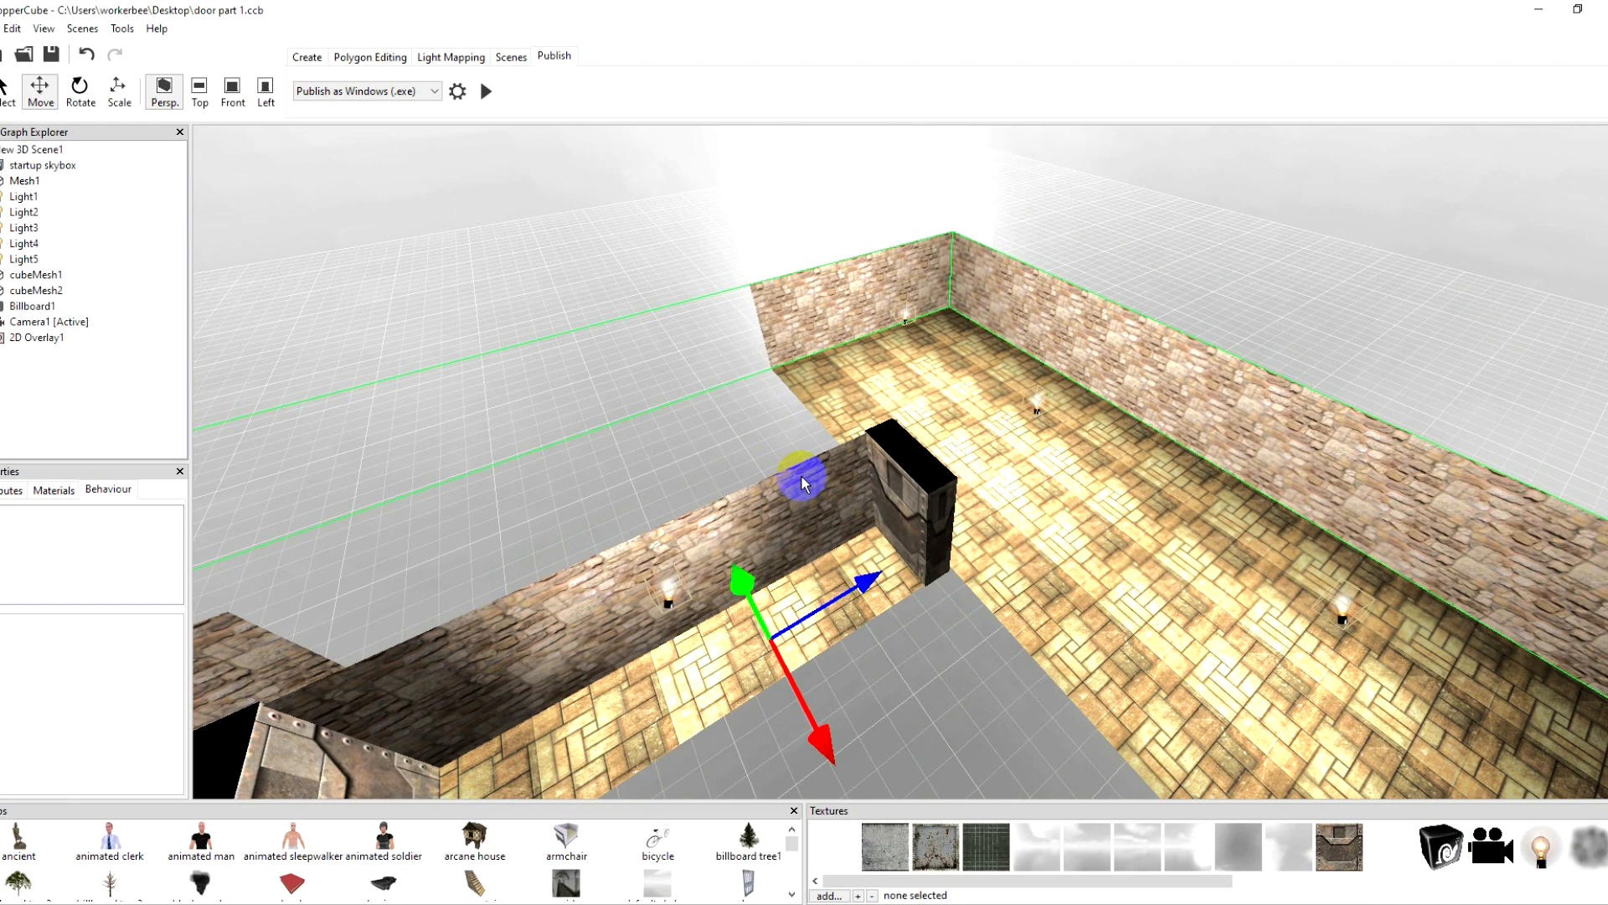
pyautogui.press('Delete')
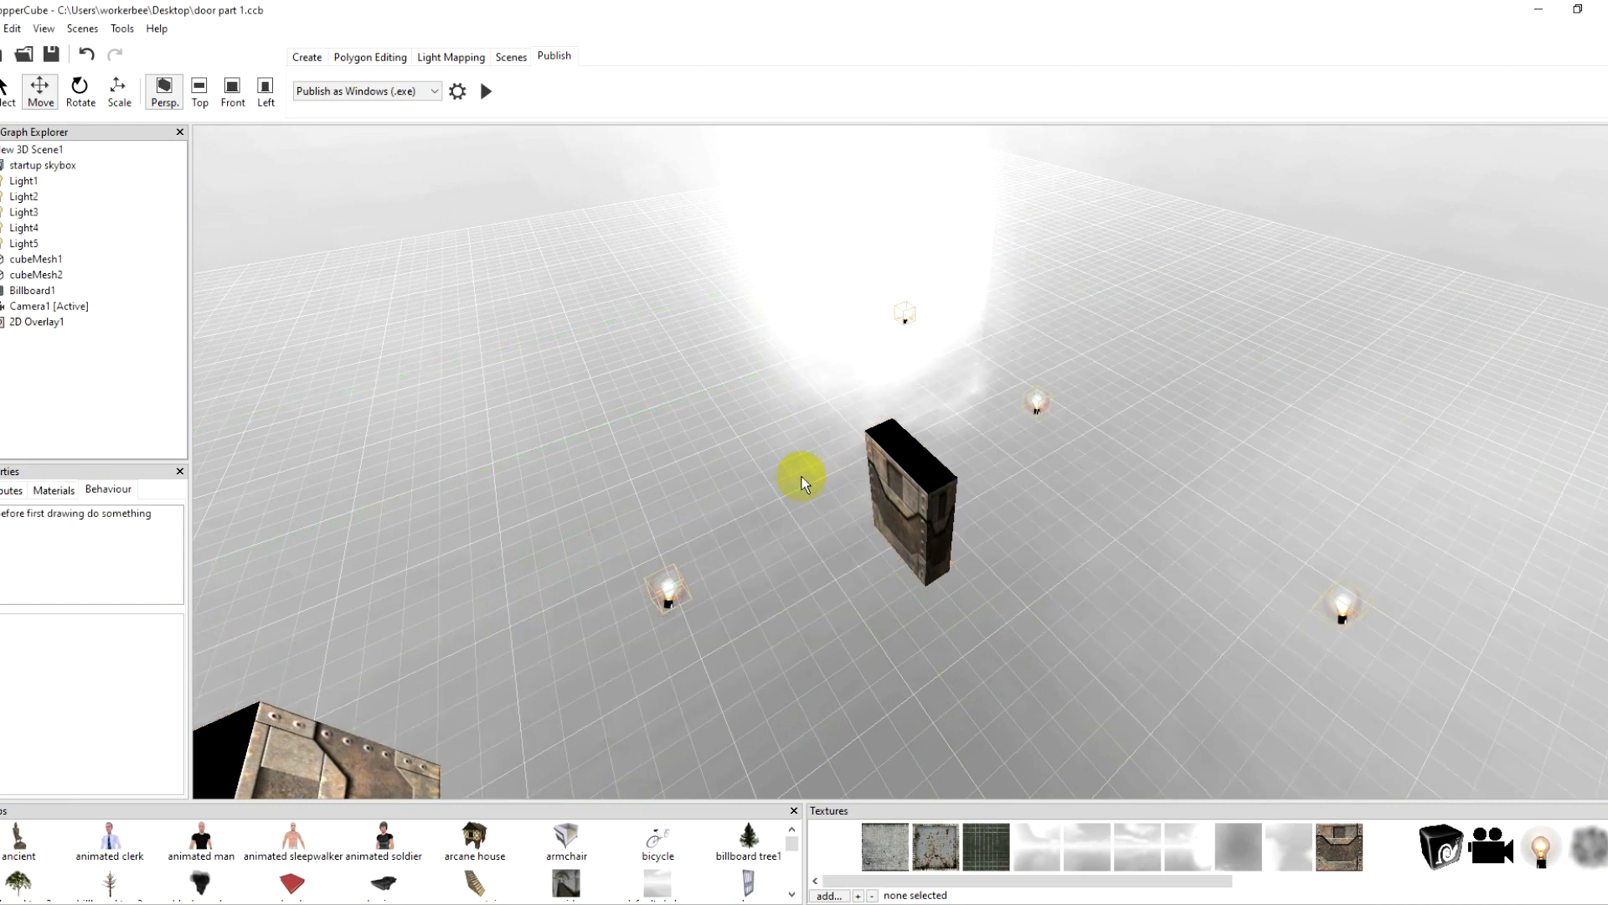
pyautogui.hotkey('ctrl', 'z')
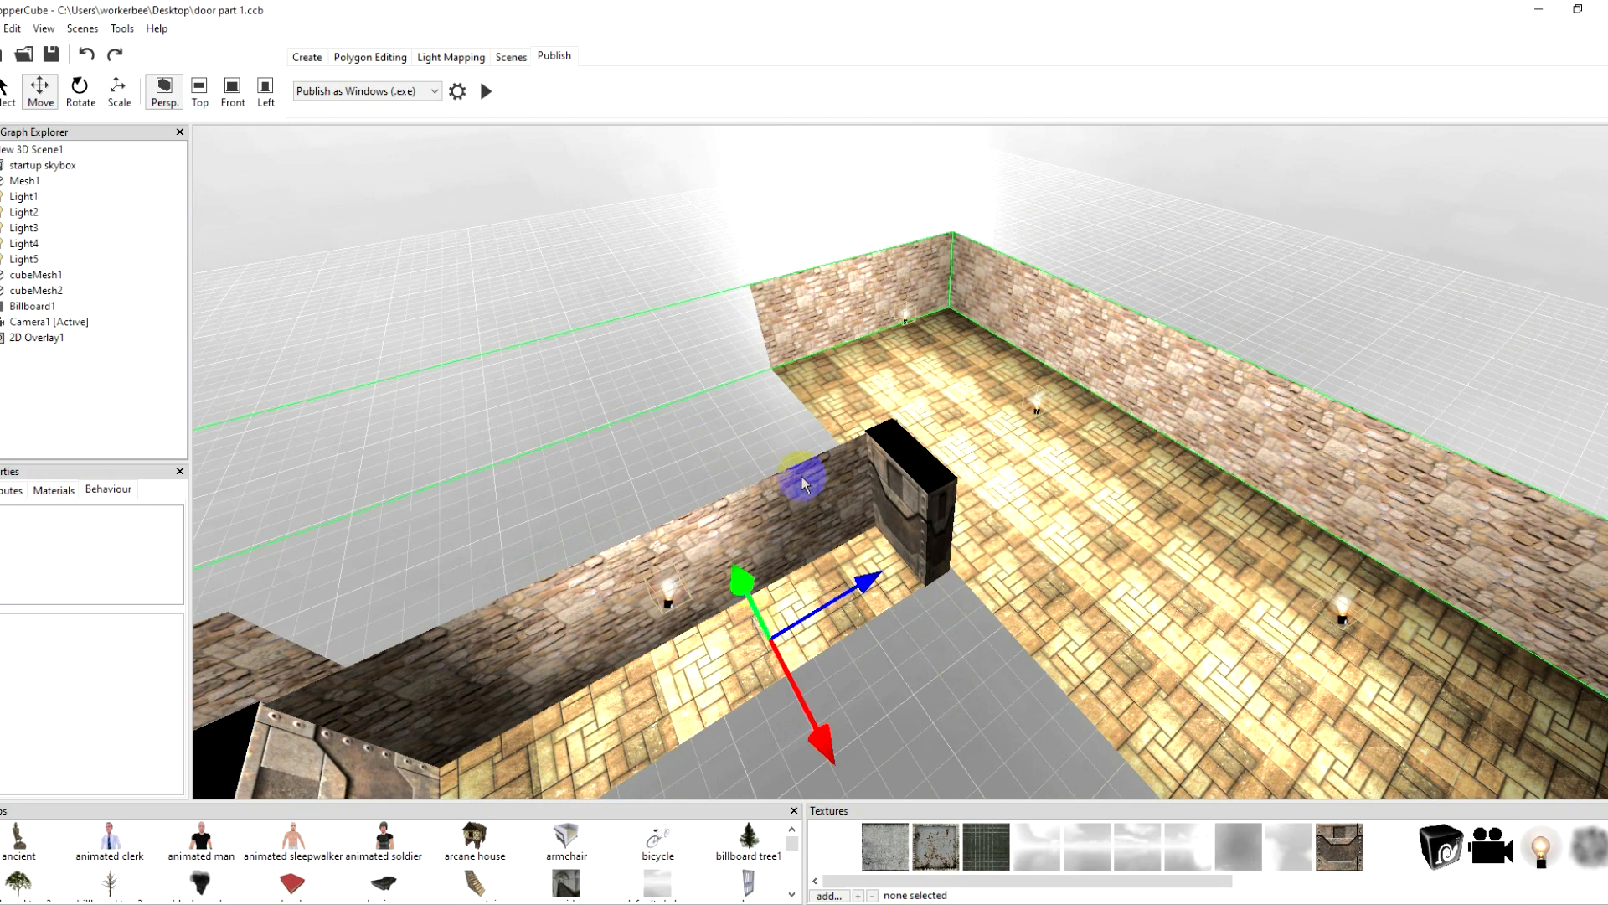
# Step: Switch to the running "door part 1" test through Task Manager and close the test window
pyautogui.hotkey('ctrl', 'shift', 'Escape')
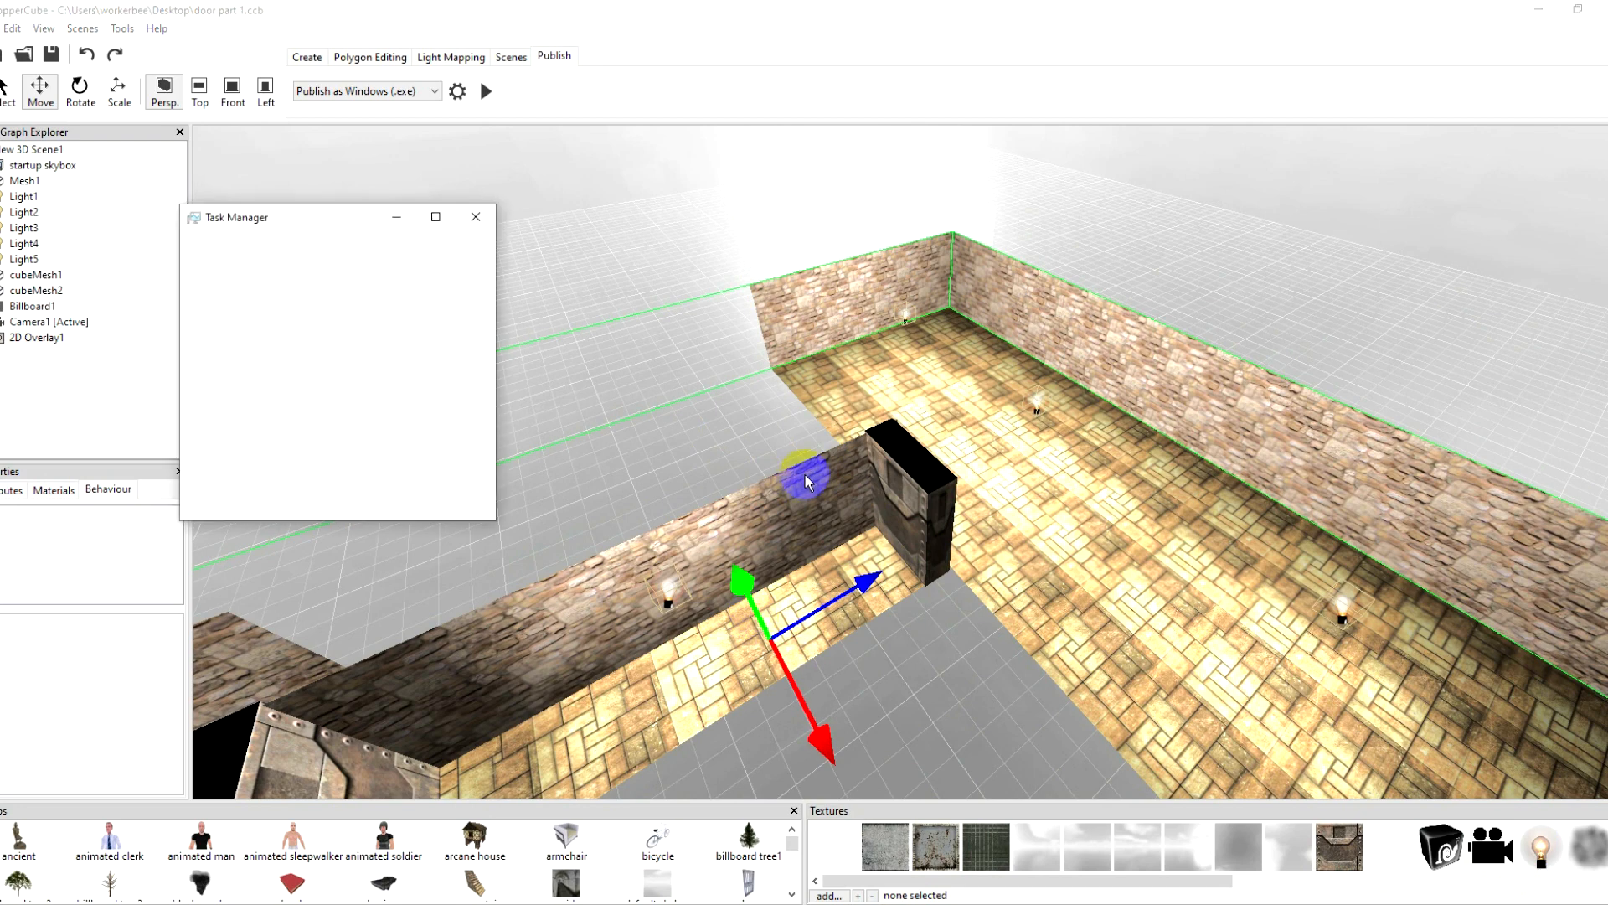
pyautogui.press('Down')
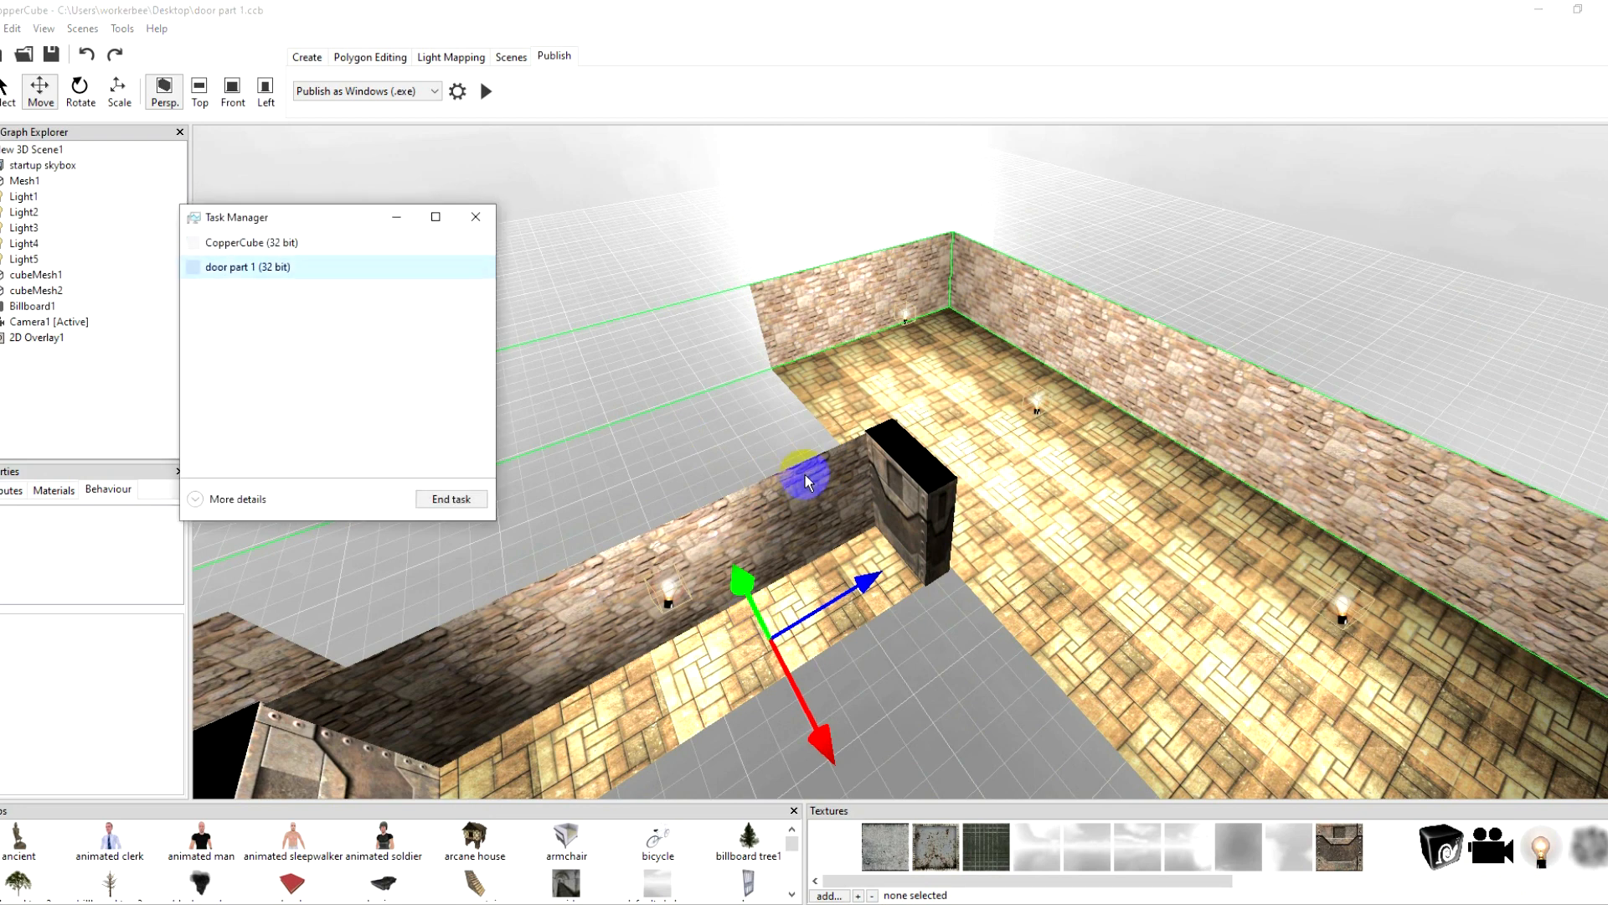
pyautogui.press('Up')
pyautogui.press('Down')
pyautogui.press('Return')
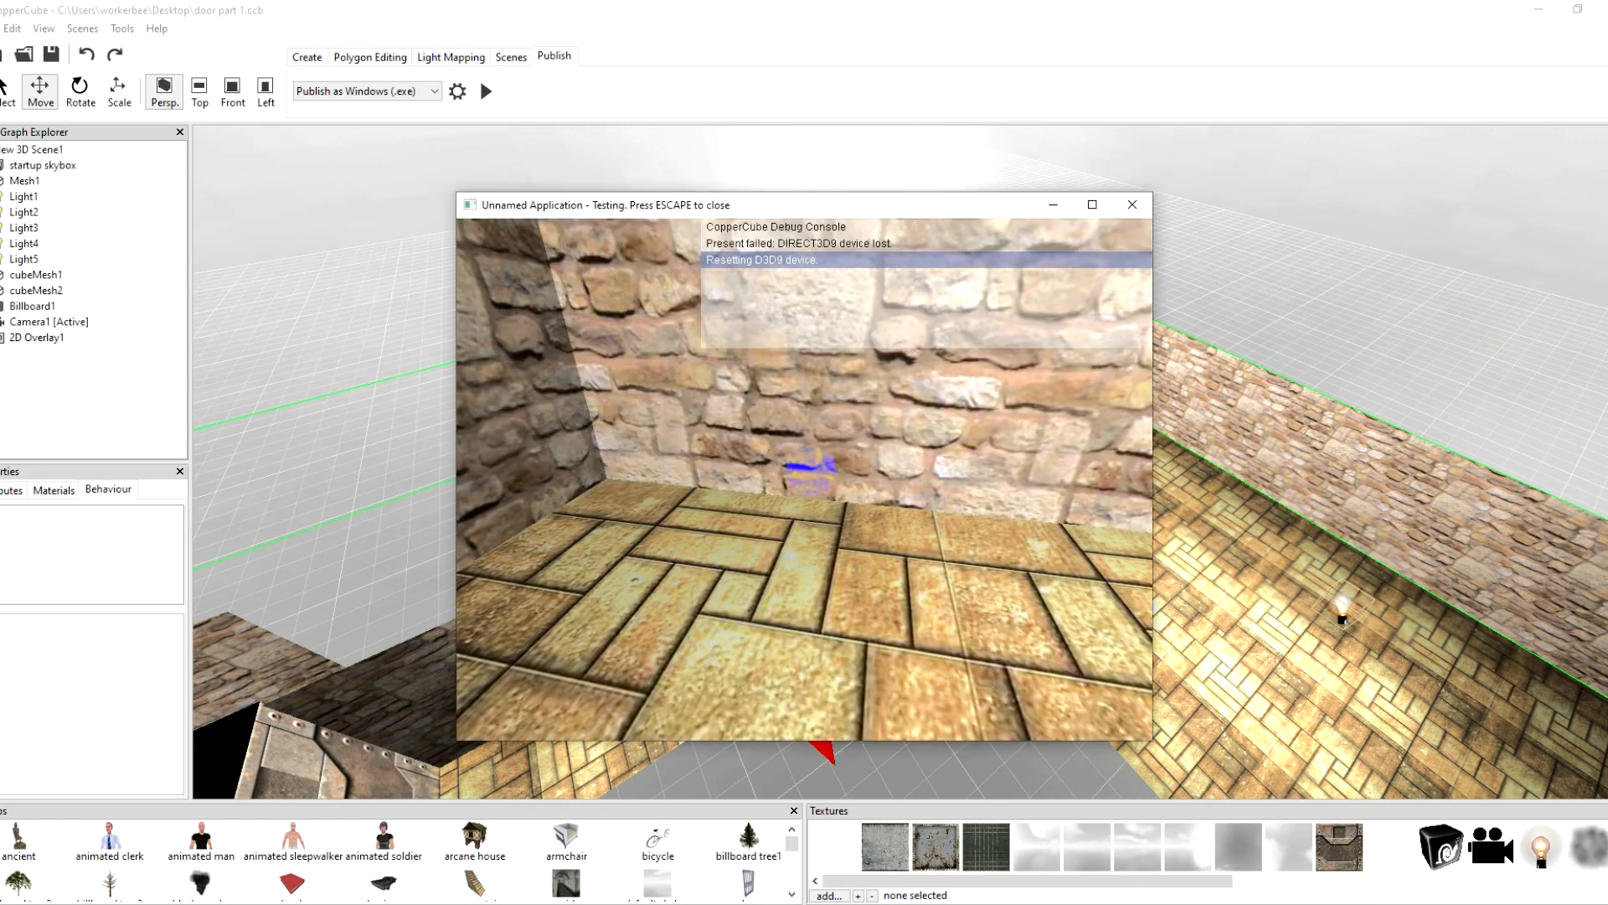
pyautogui.press('Escape')
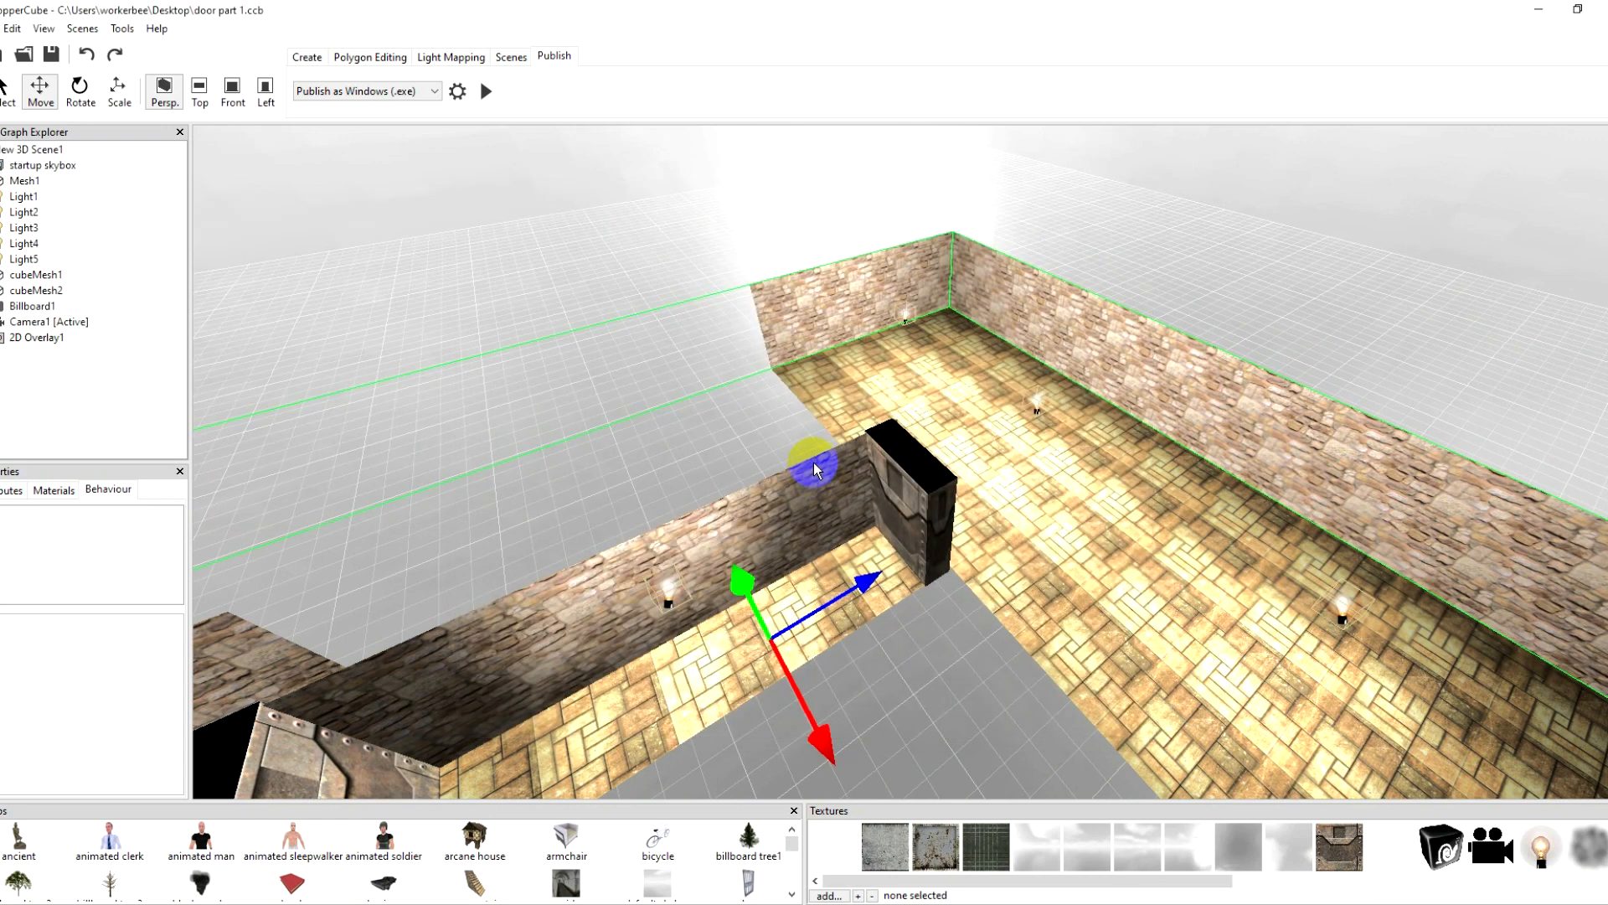
# Step: Examine the first and second doors in the level, selecting each to view its proximity areas and behaviours
pyautogui.scroll(-5, 729, 513)
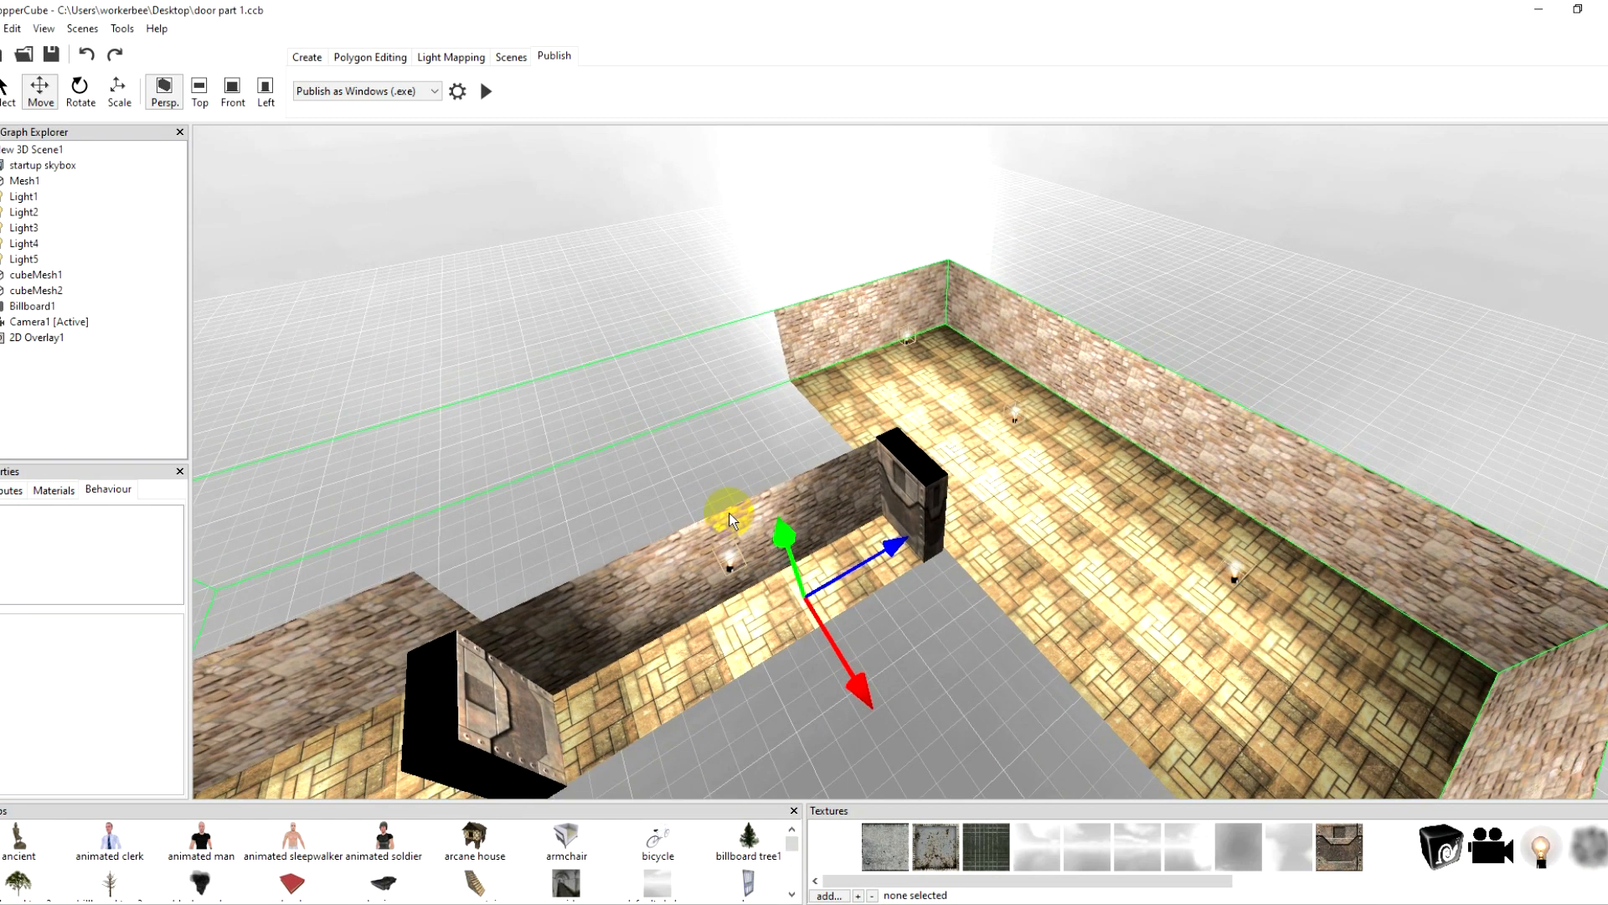
pyautogui.scroll(4, 729, 513)
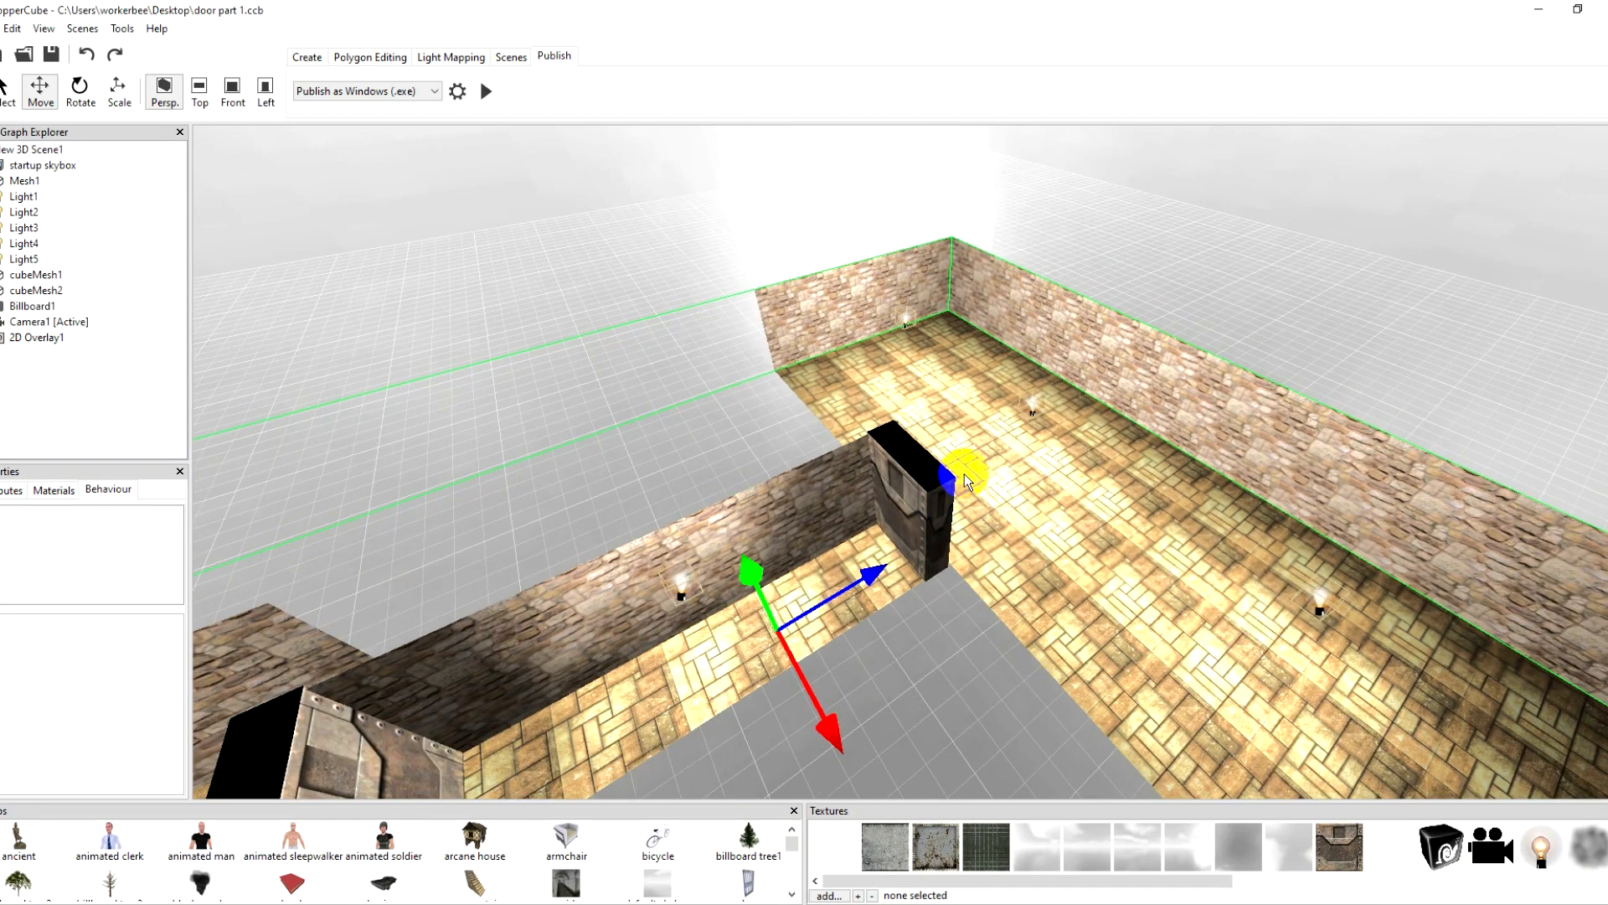
pyautogui.moveTo(922, 474); pyautogui.dragTo(1132, 393, button='middle')
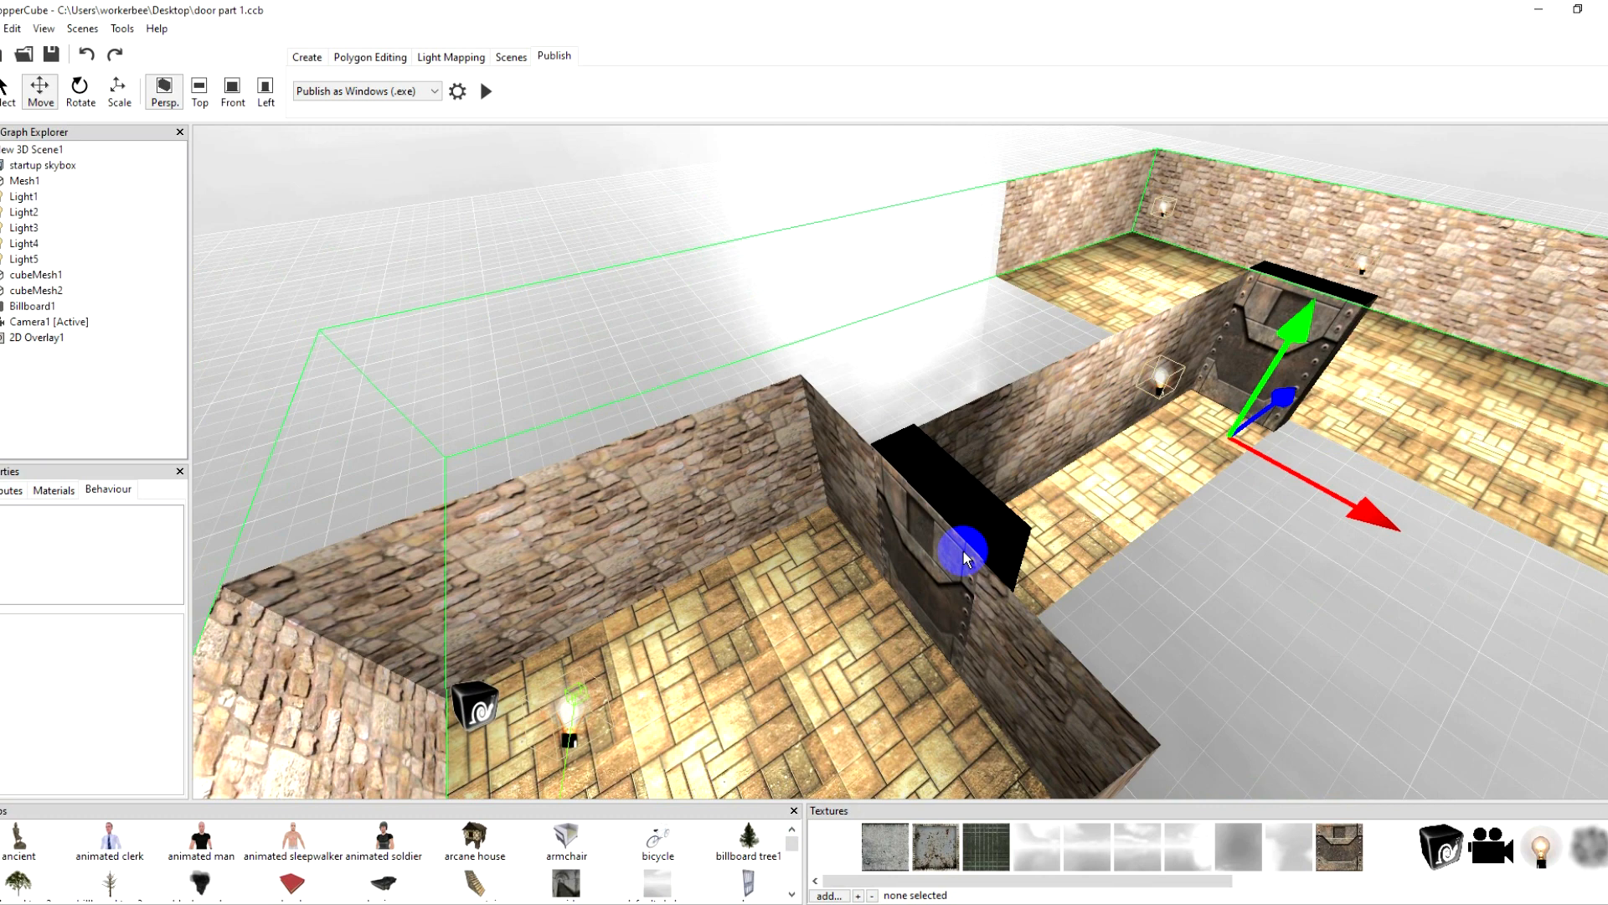
pyautogui.click(967, 533)
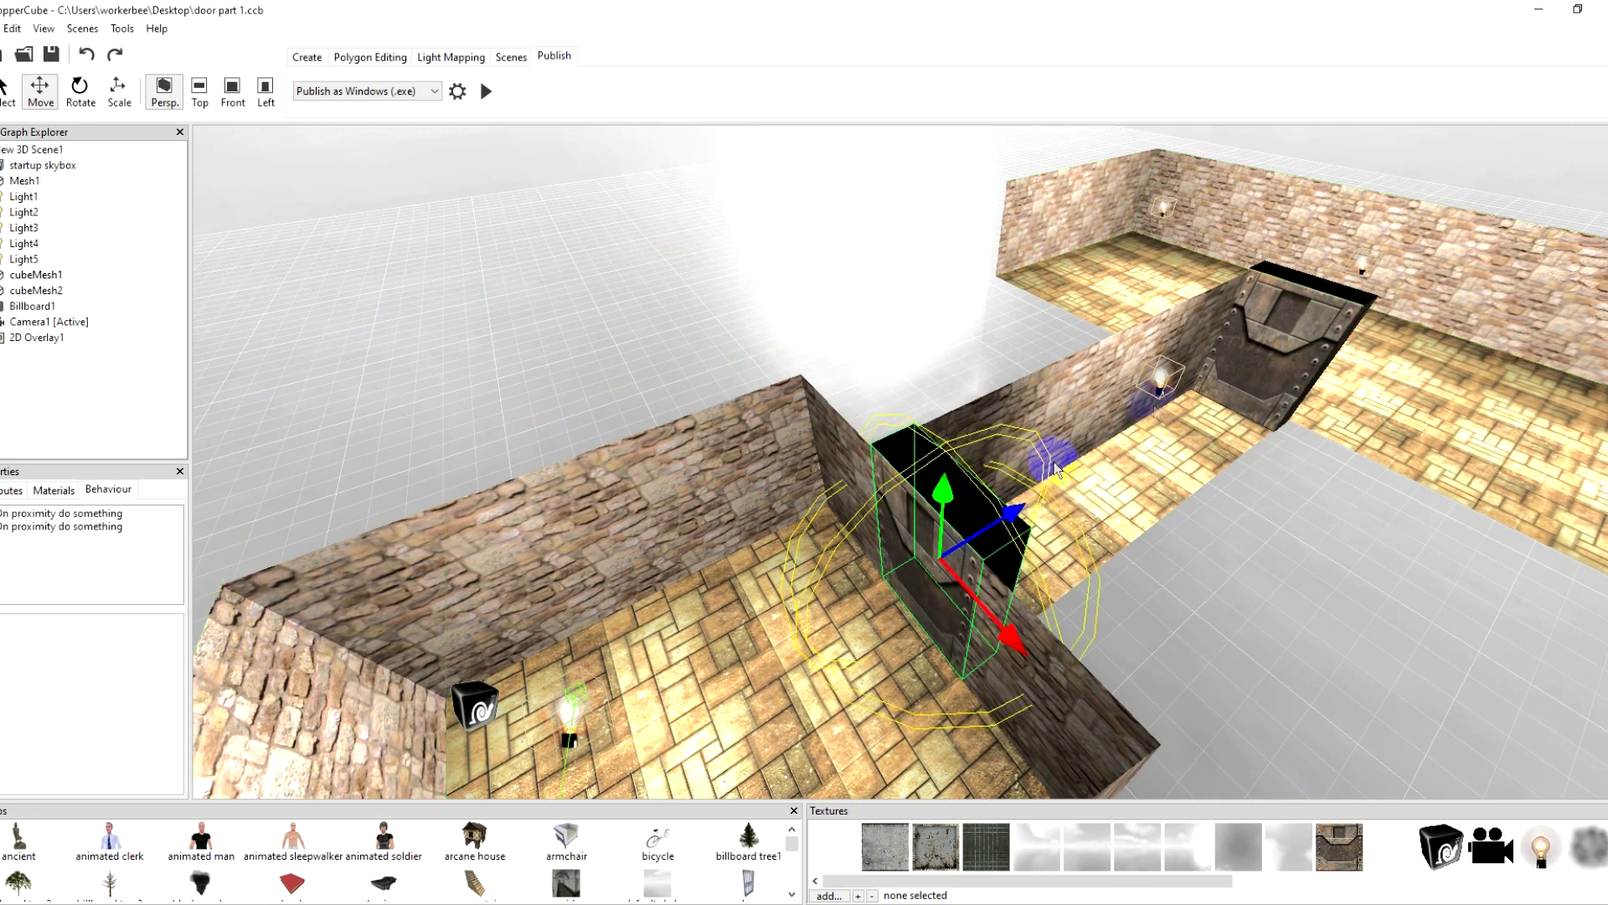
pyautogui.moveTo(1053, 463); pyautogui.dragTo(1058, 435, button='middle')
pyautogui.click(1142, 370)
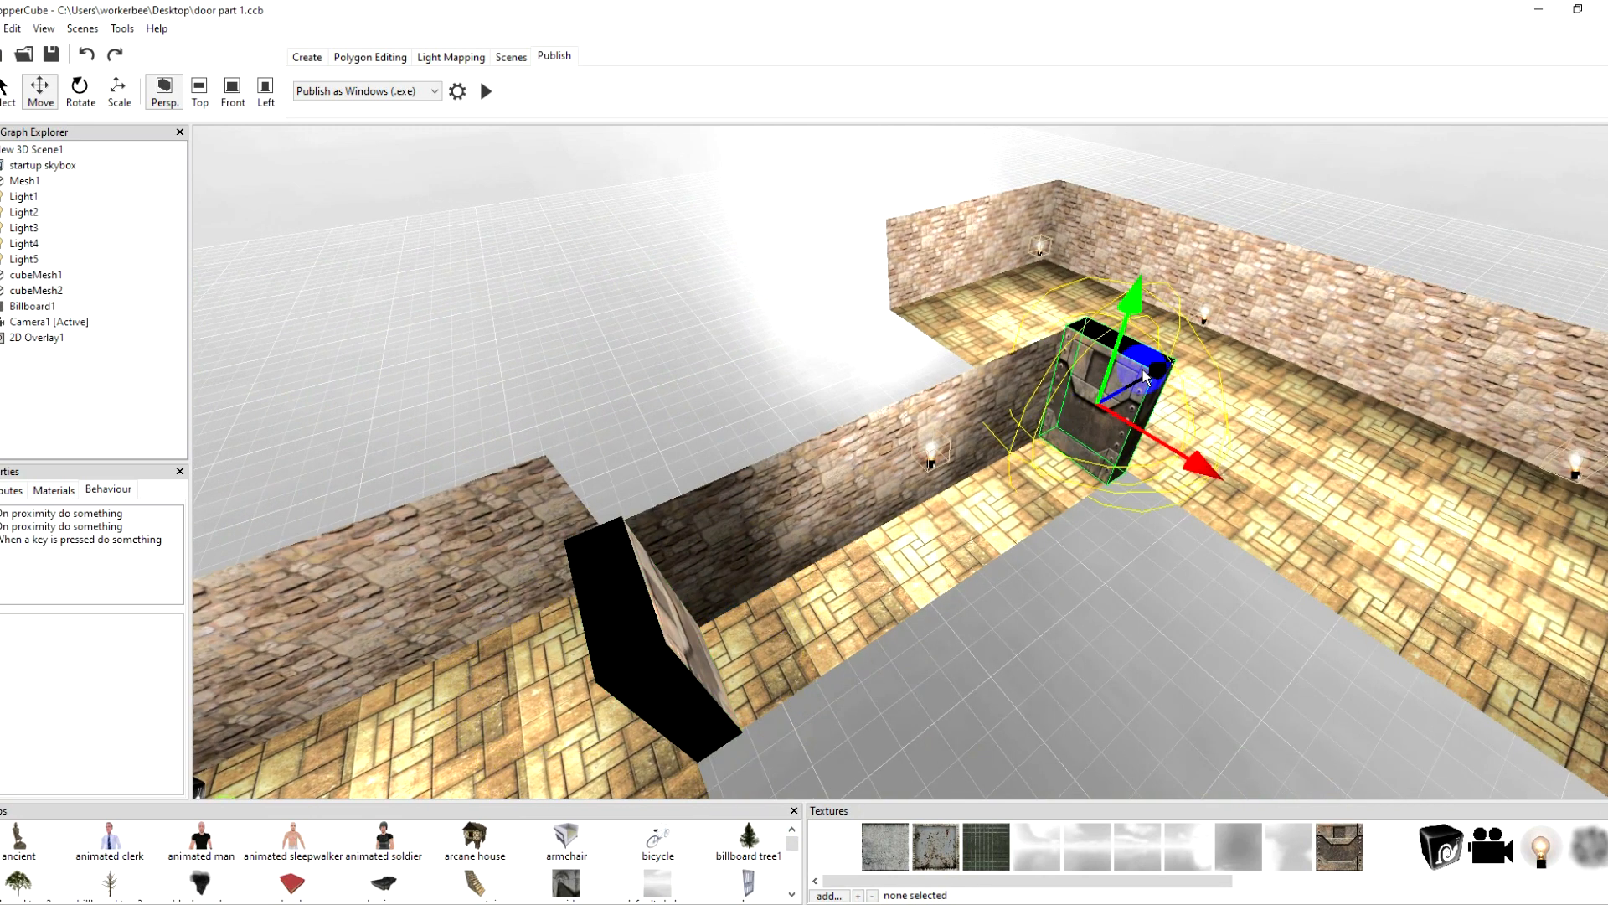
pyautogui.moveTo(1144, 371); pyautogui.dragTo(923, 381, button='middle')
pyautogui.moveTo(923, 380); pyautogui.dragTo(1225, 573)
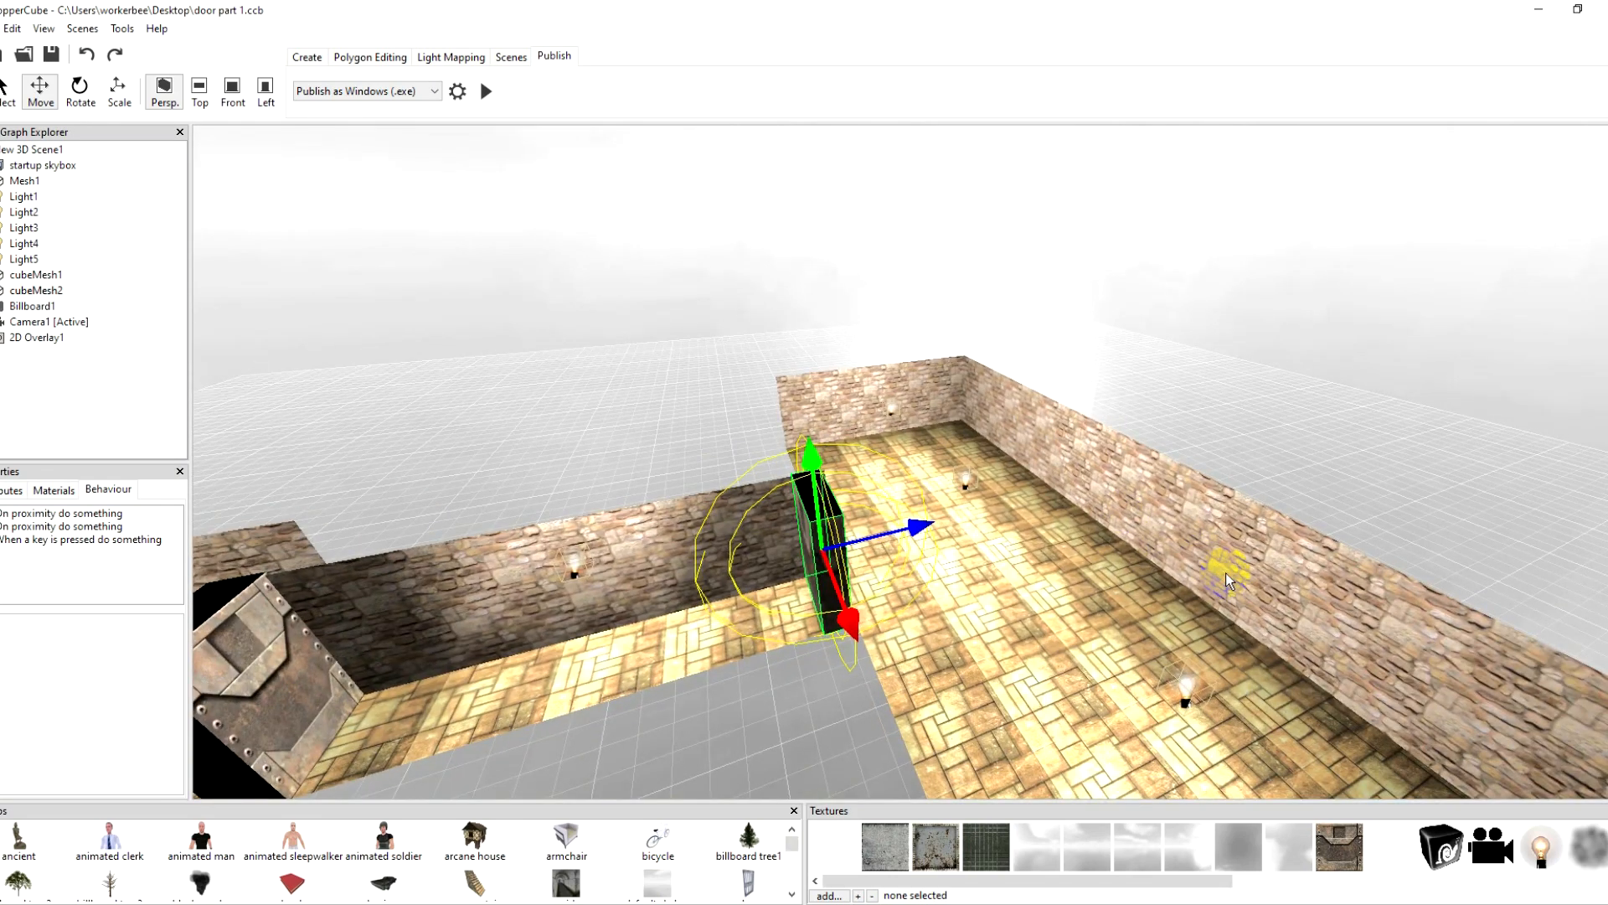